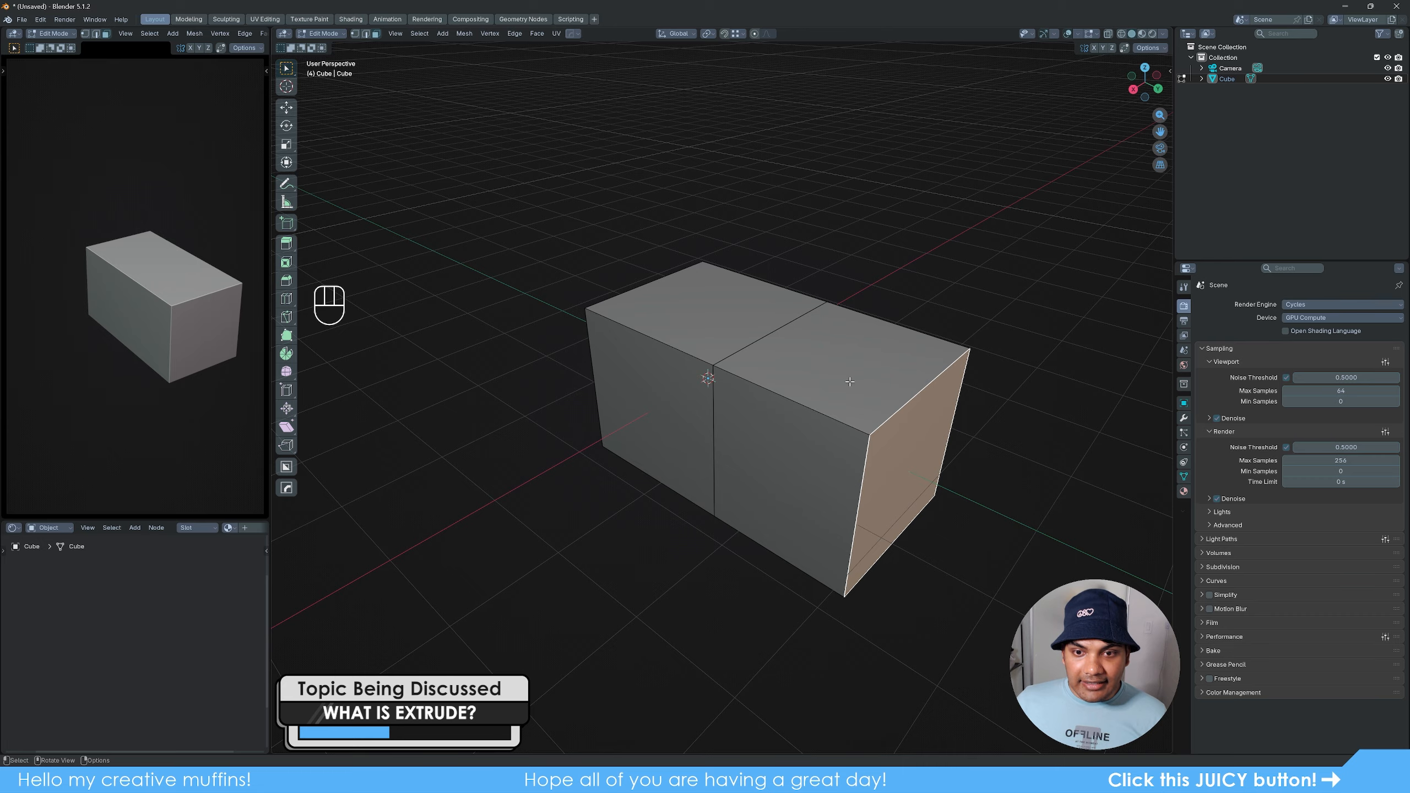
- Extrude the front side face of the block's newer half, nearest the viewer
{"action": "left_click", "coordinate": [790, 463]}
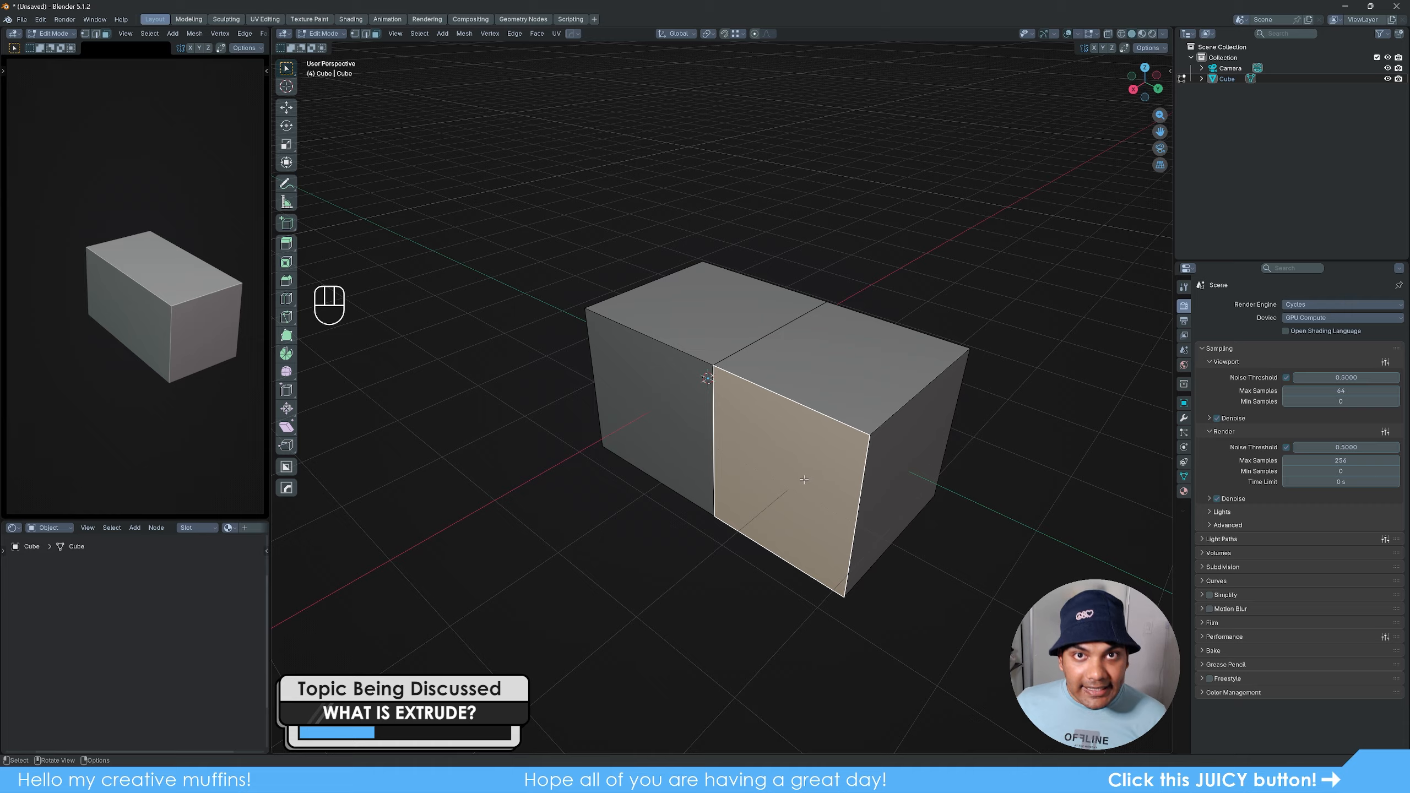
{"action": "key", "text": "e"}
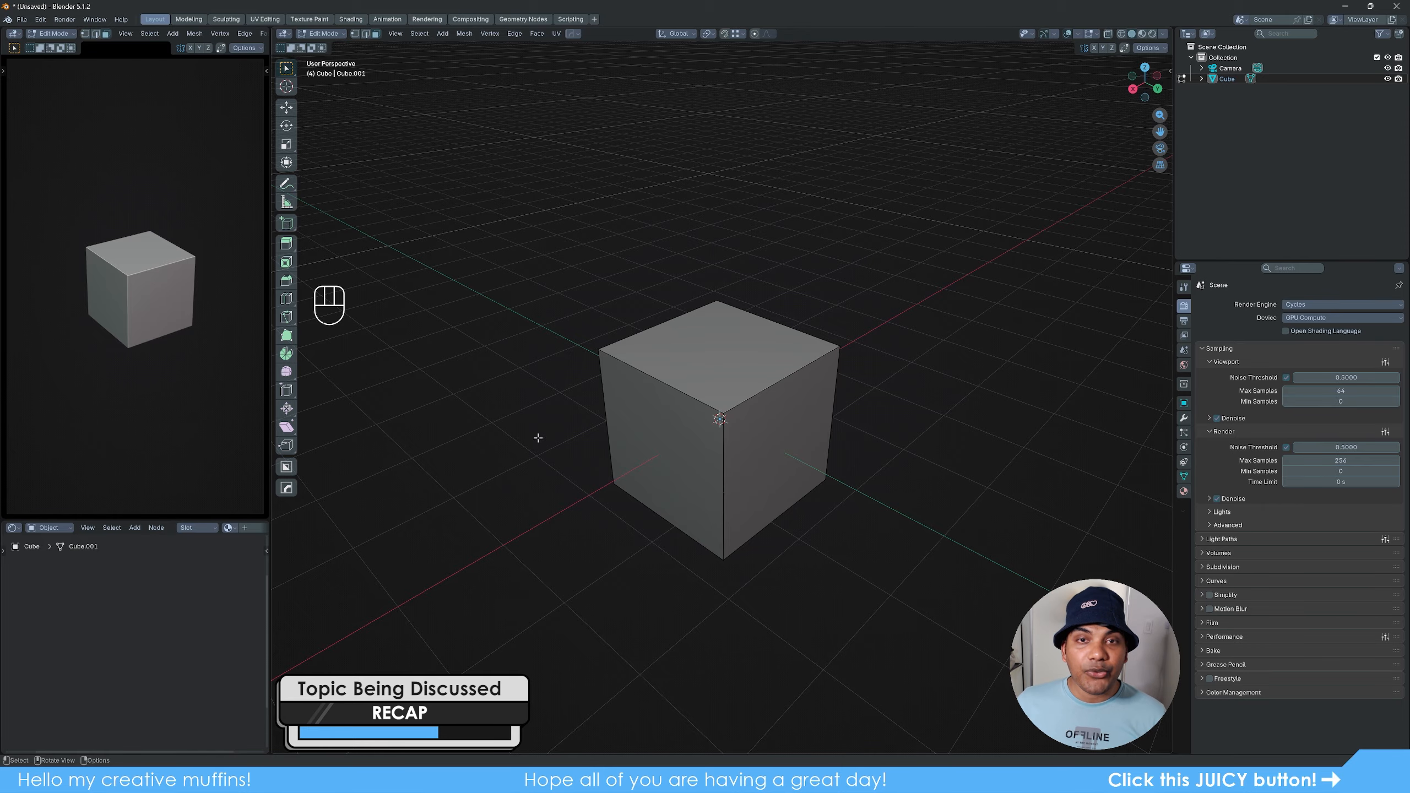
- Extrude the cube's top face straight up by about 1.72 m
{"action": "left_click", "coordinate": [732, 369]}
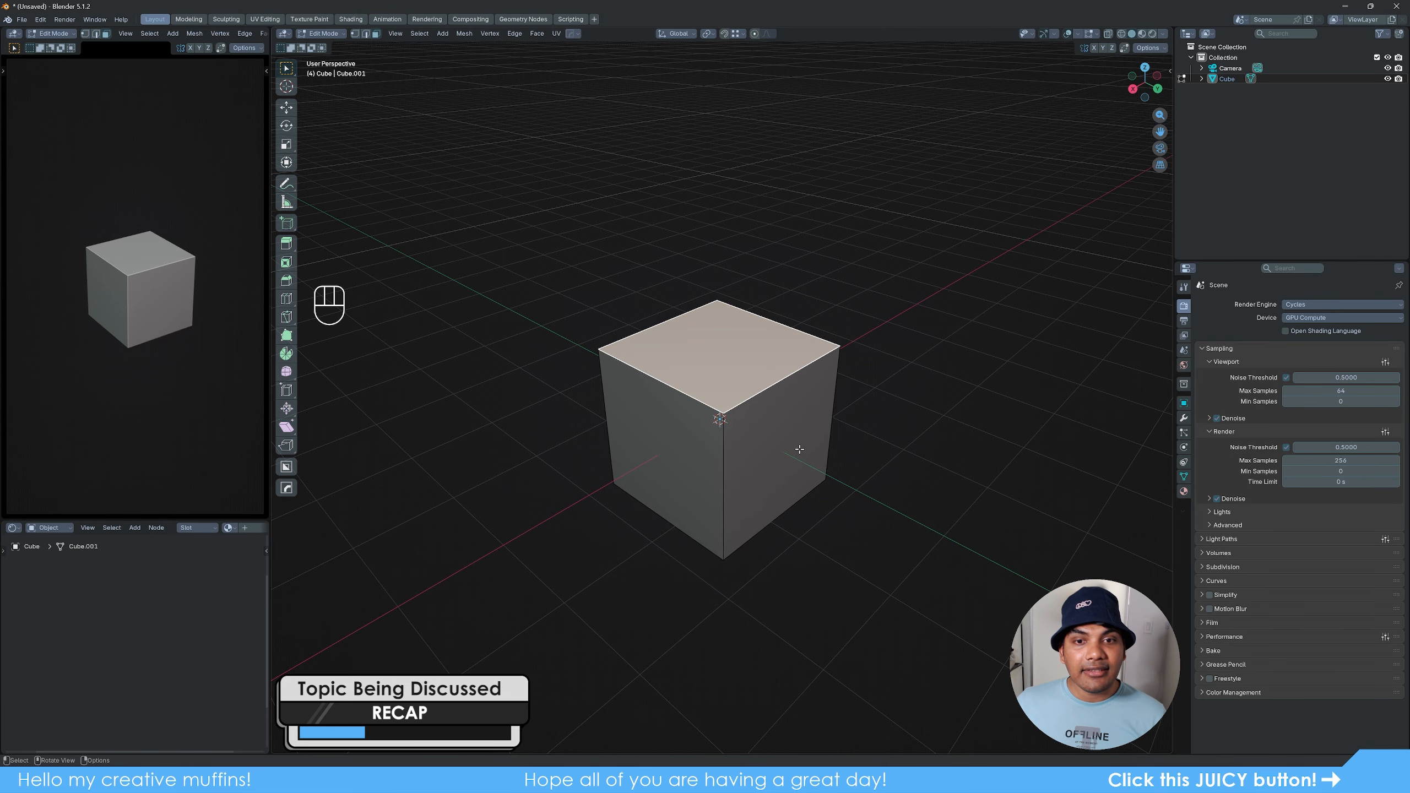
{"action": "key", "text": "e"}
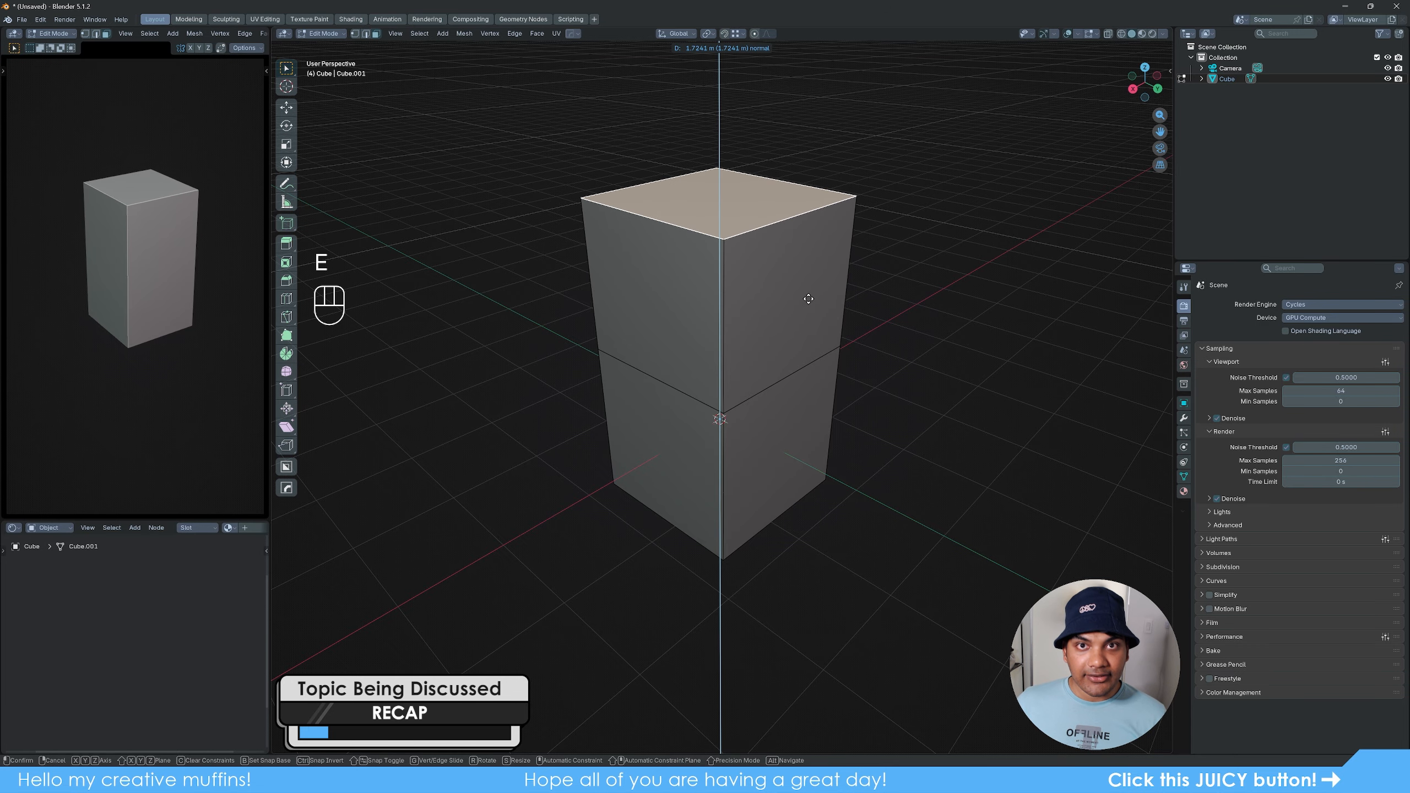
{"action": "left_click", "coordinate": [808, 299]}
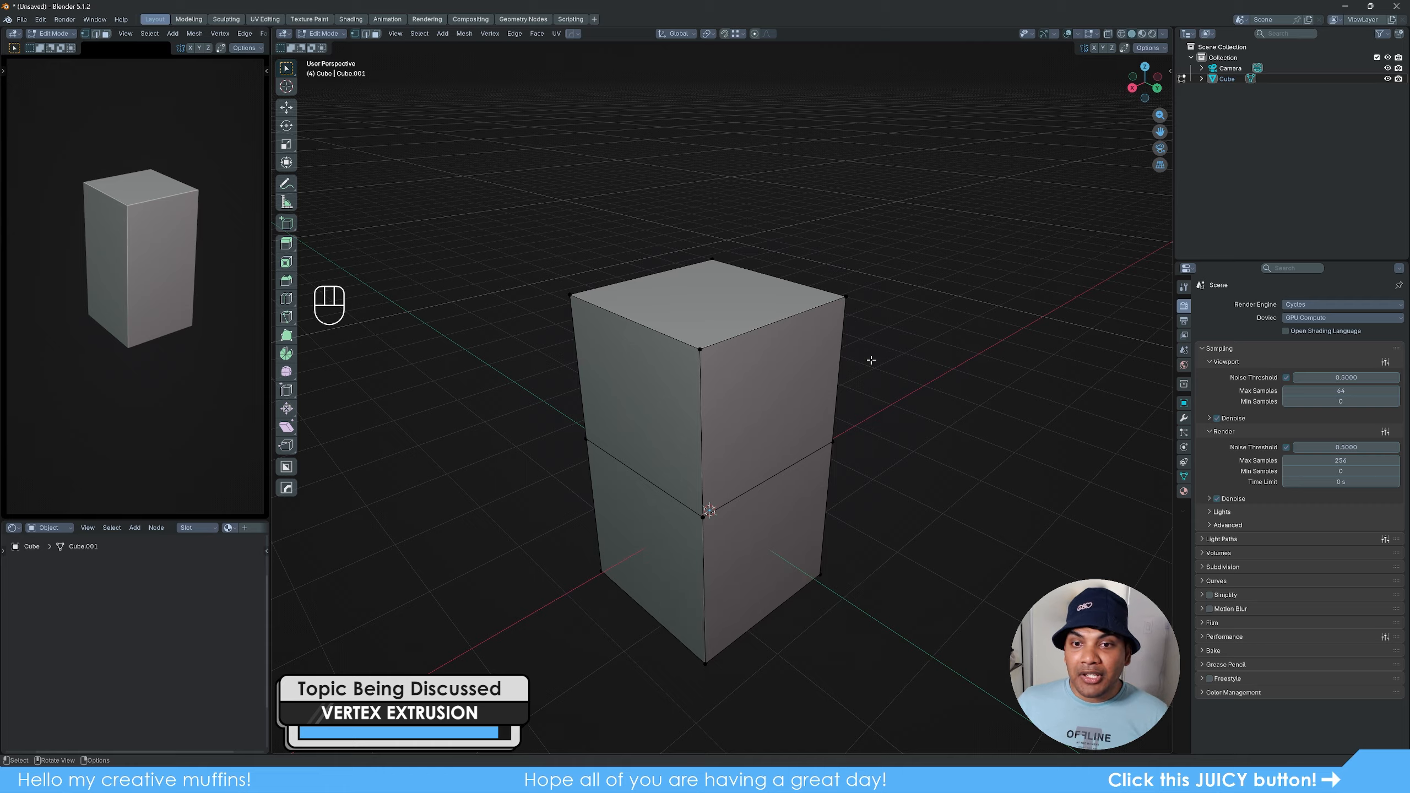
- Extrude the block's right upper corner vertex three times, out, down and back, forming a chain that ends beside the mid-height corner
{"action": "left_click", "coordinate": [846, 298]}
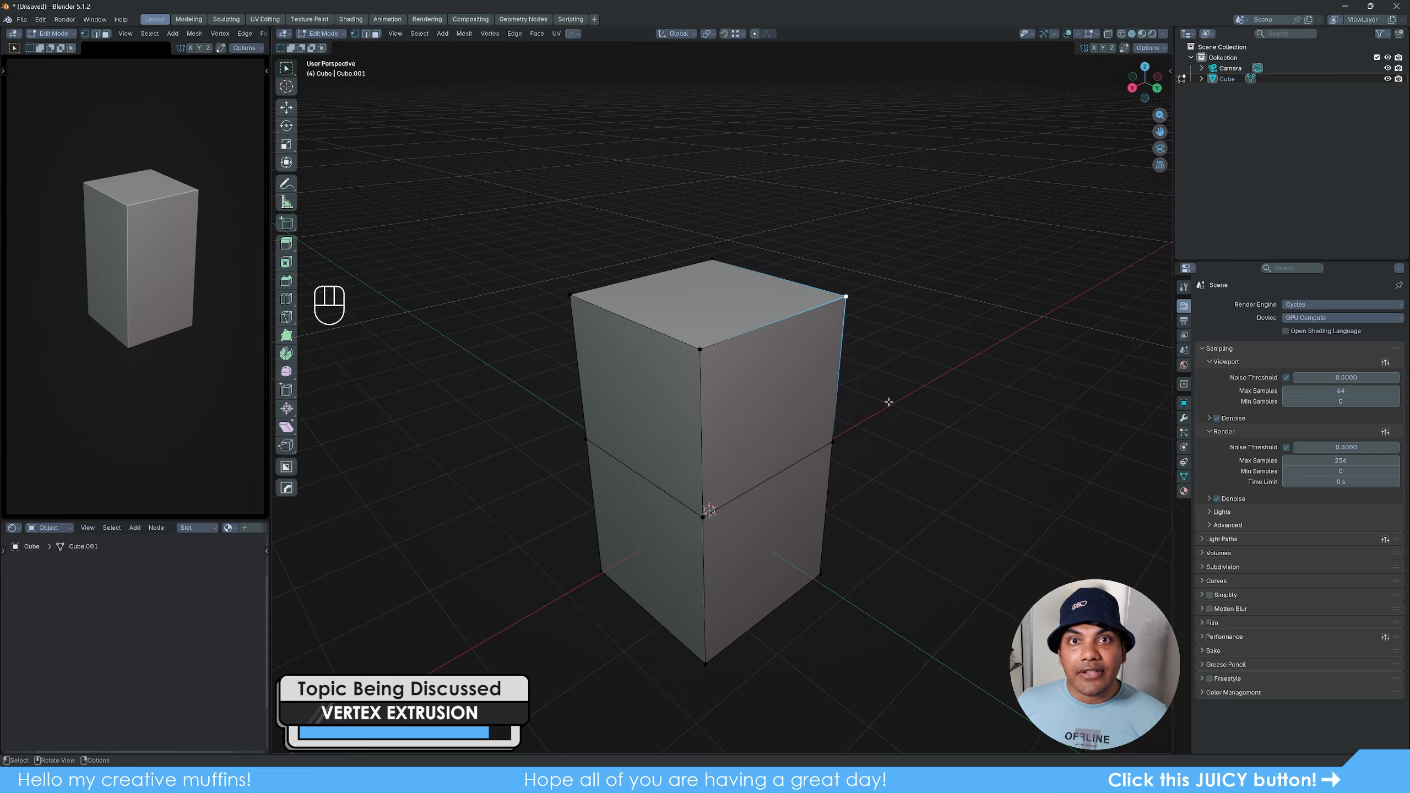
{"action": "key", "text": "e"}
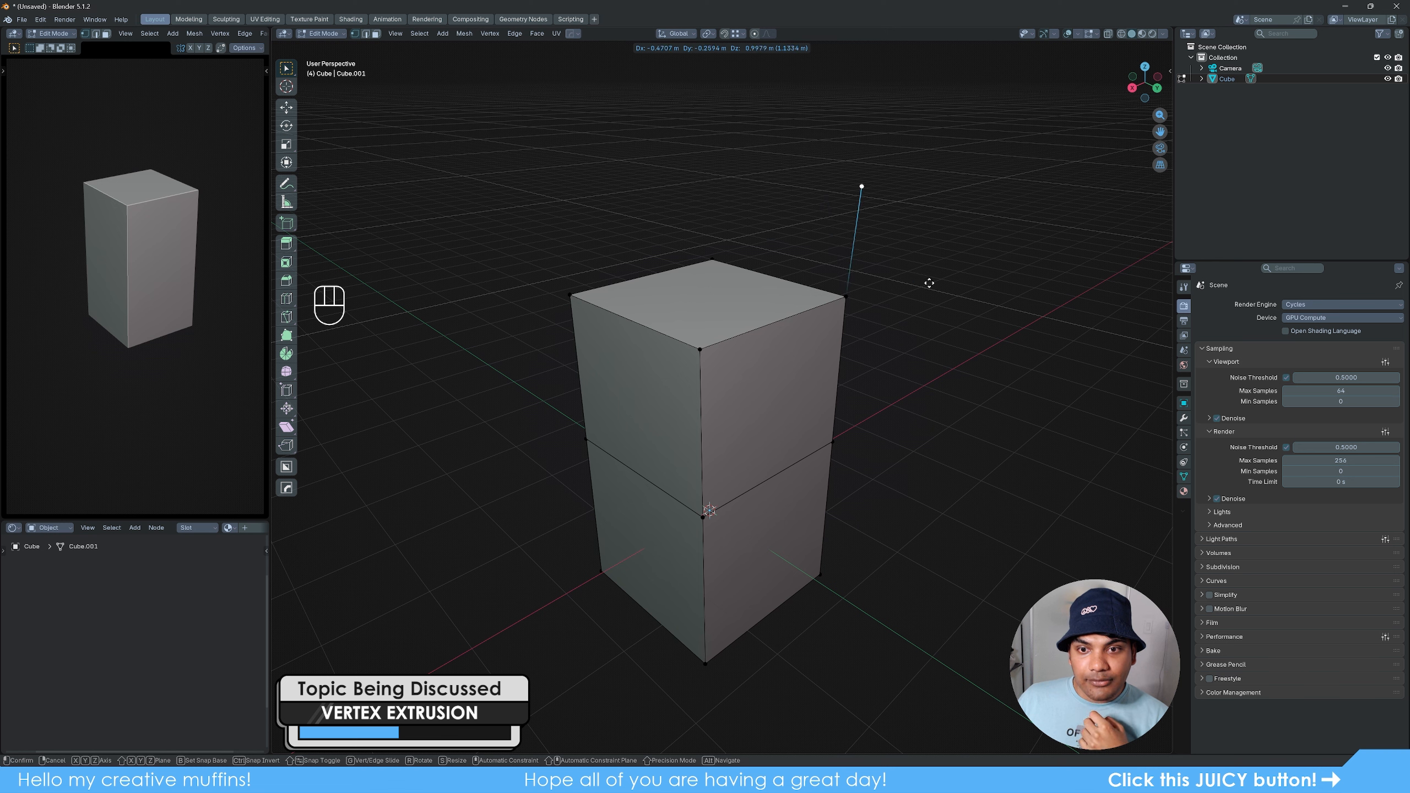
{"action": "left_click", "coordinate": [1051, 287]}
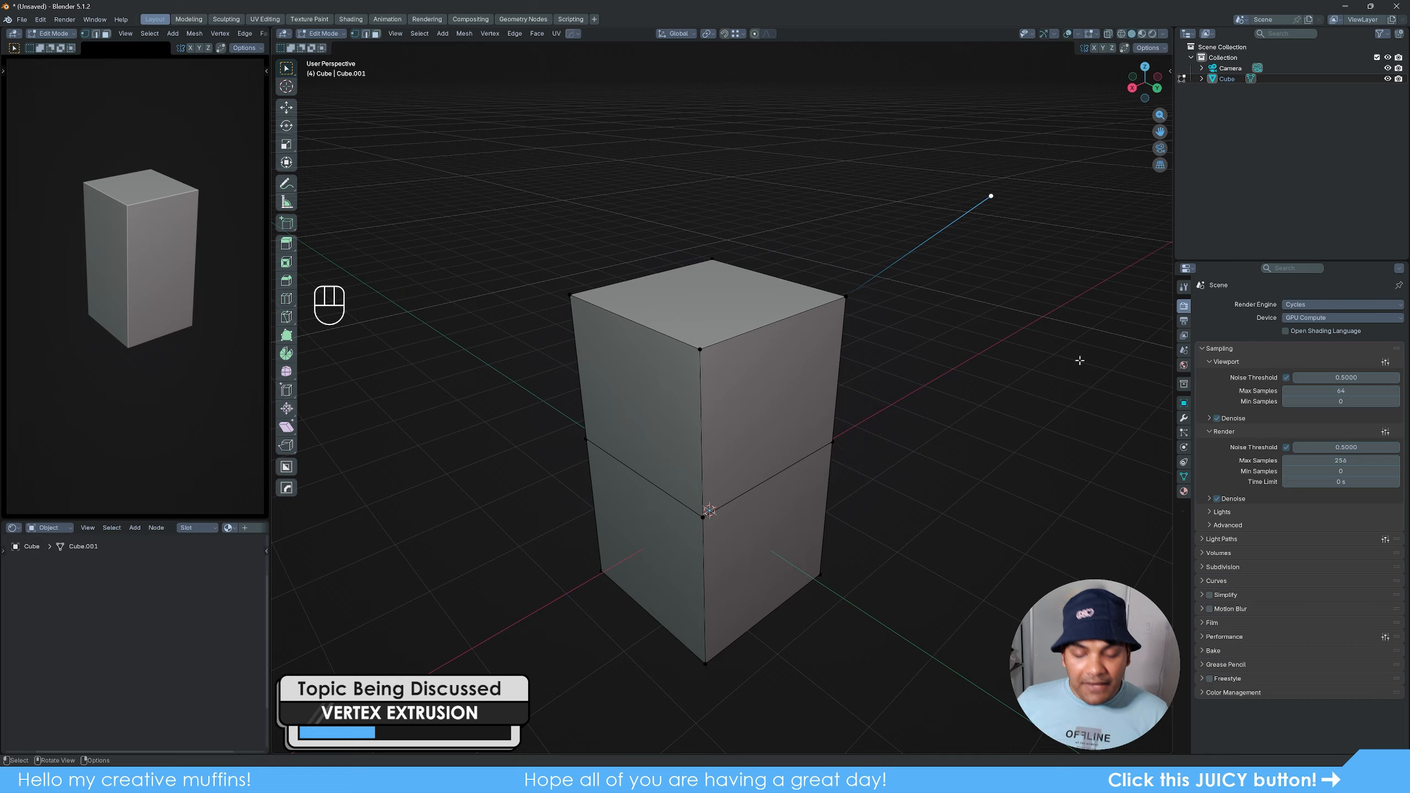
{"action": "key", "text": "e"}
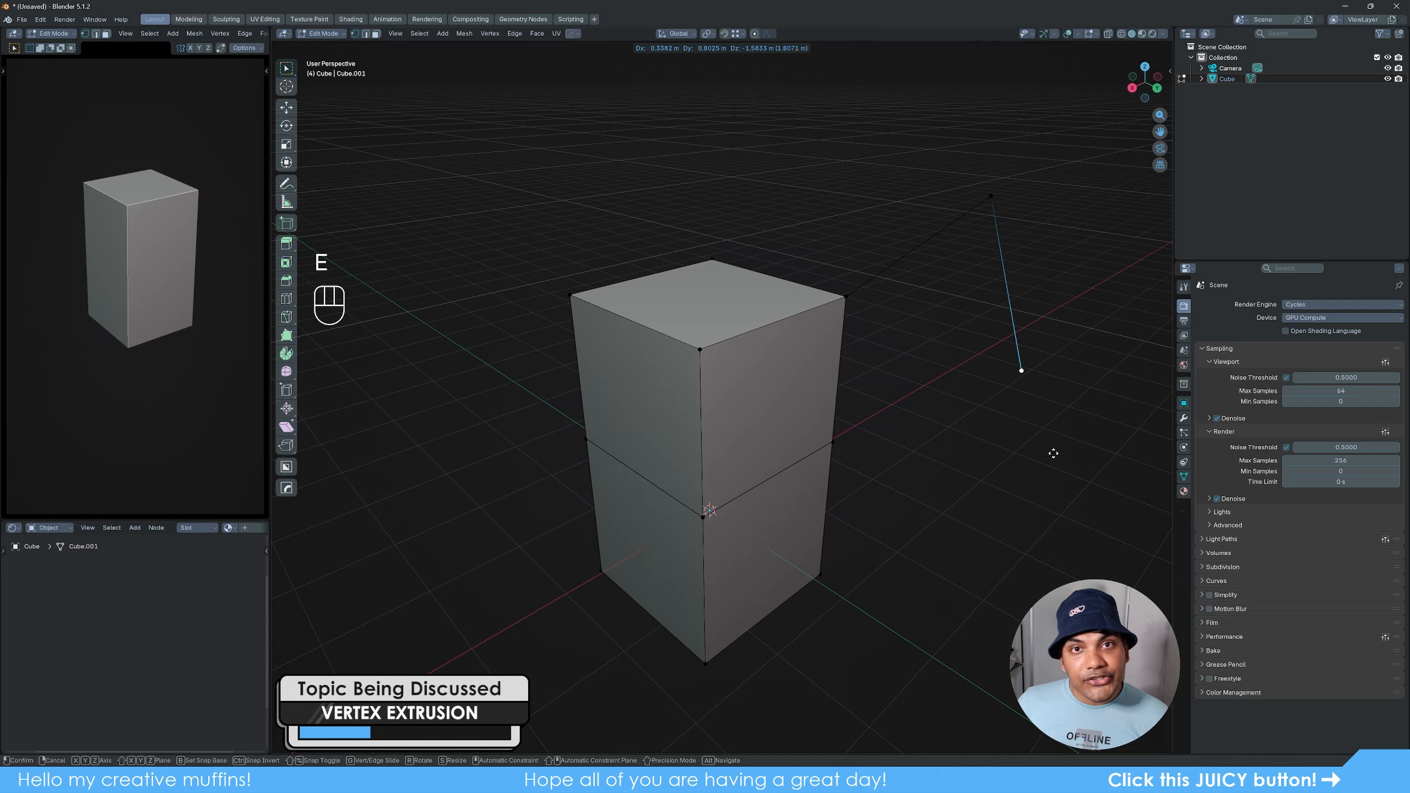
{"action": "left_click", "coordinate": [1123, 406]}
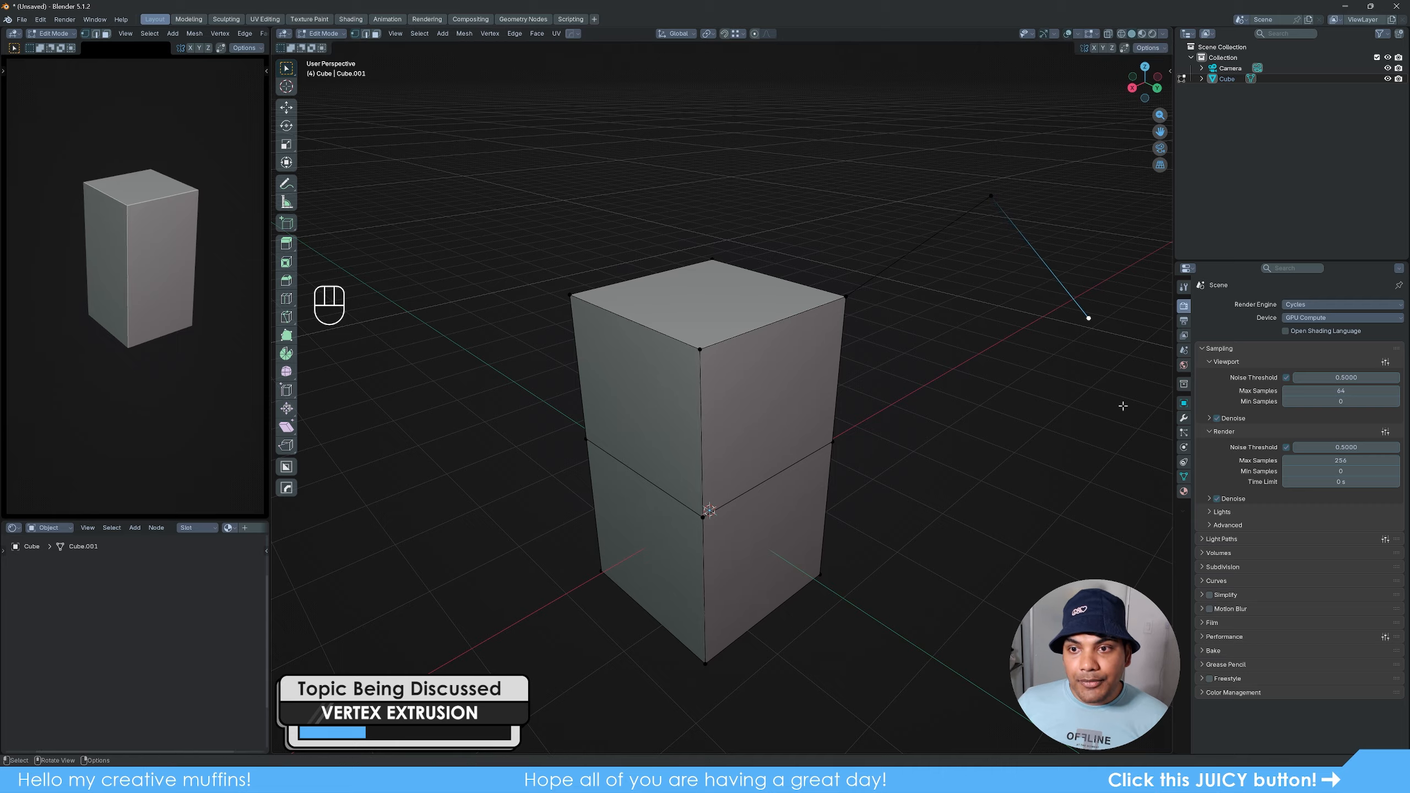
{"action": "key", "text": "e"}
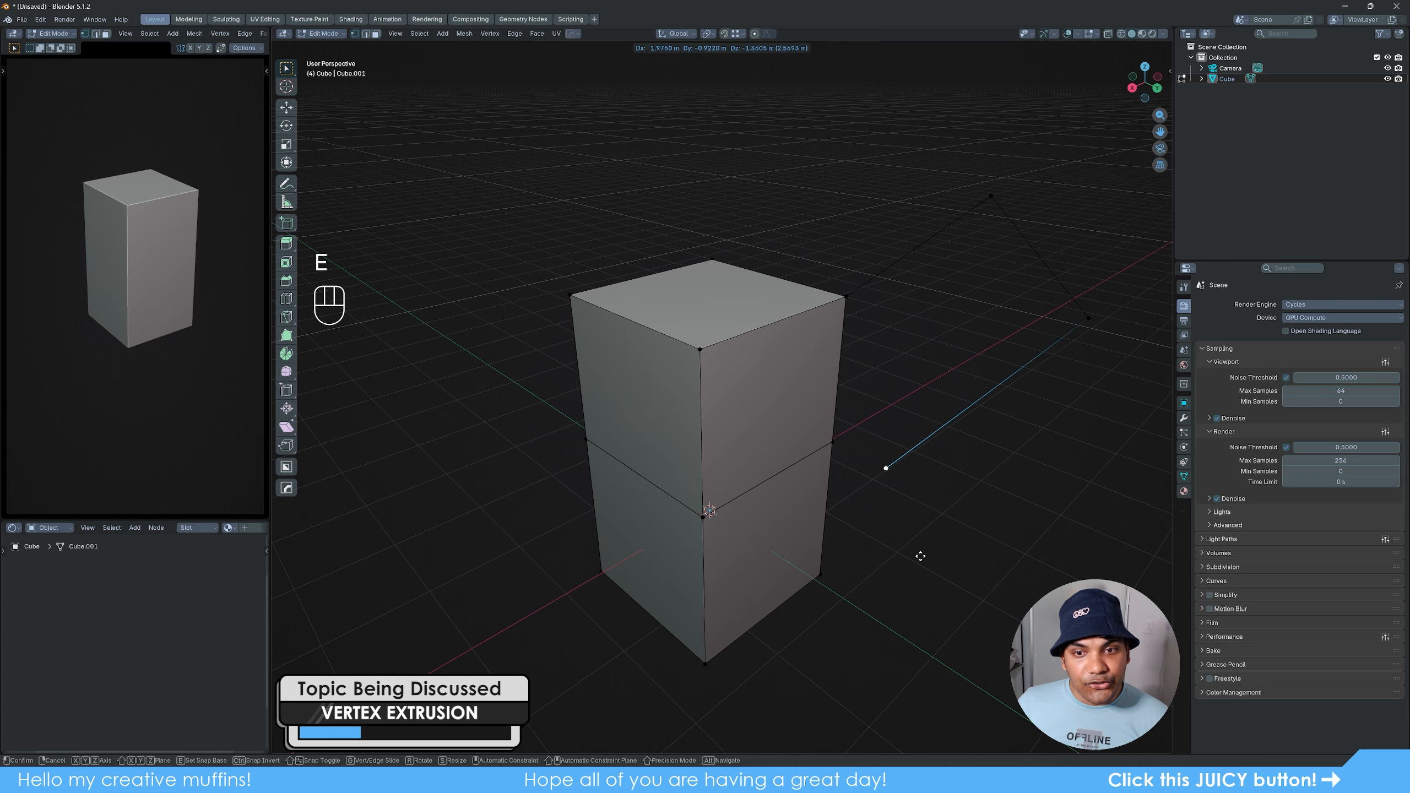
{"action": "left_click", "coordinate": [926, 548]}
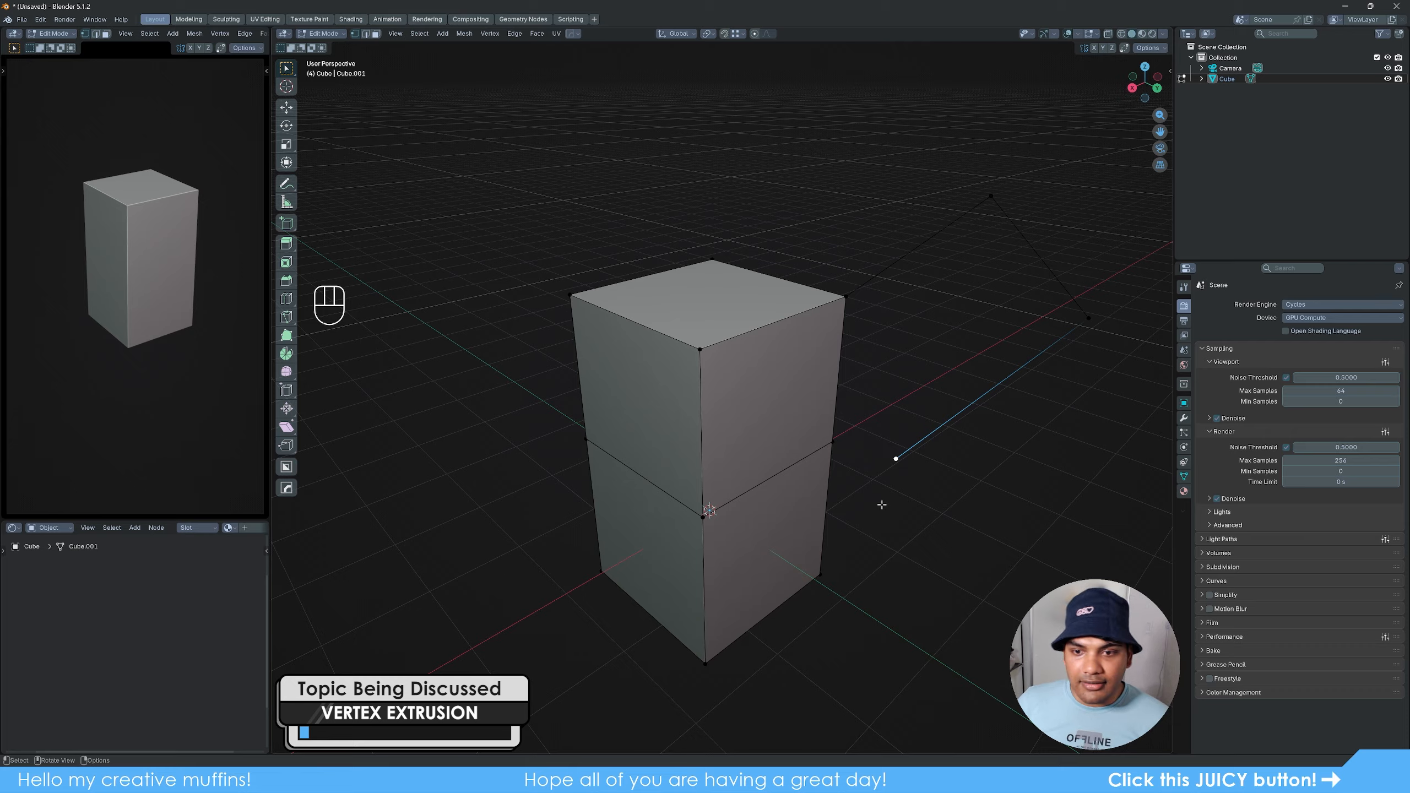
{"action": "left_click", "coordinate": [832, 442], "text": "shift"}
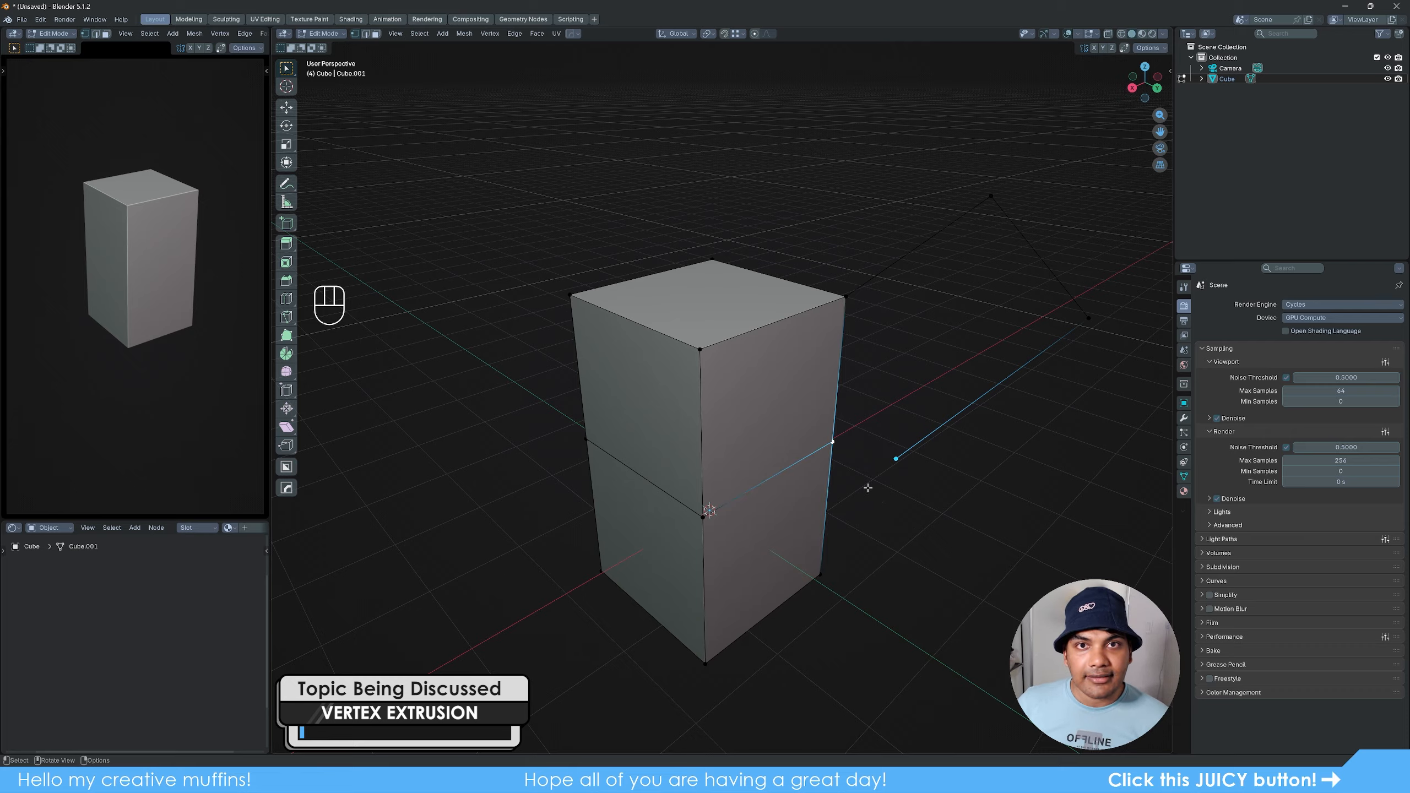
{"action": "key", "text": "m"}
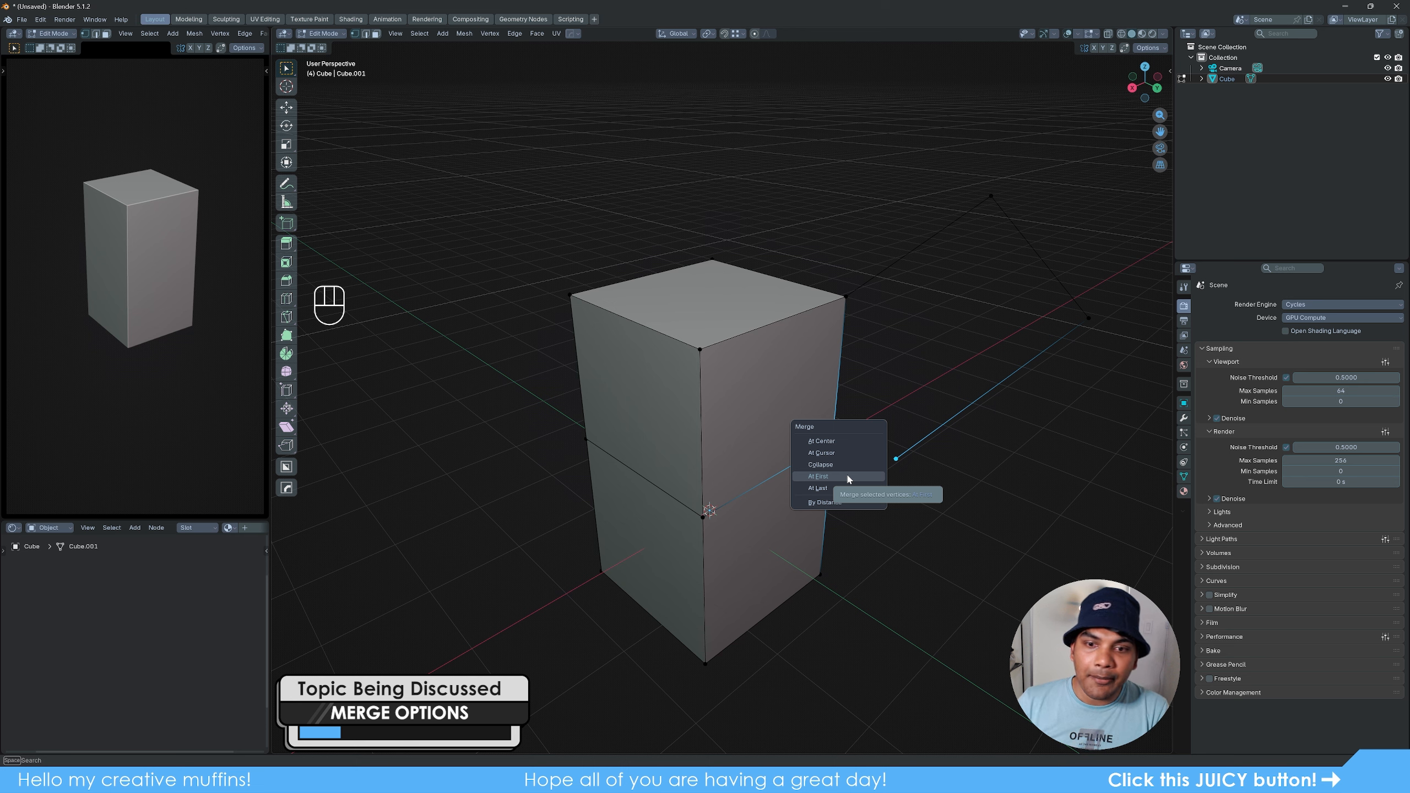
{"action": "left_click", "coordinate": [855, 476]}
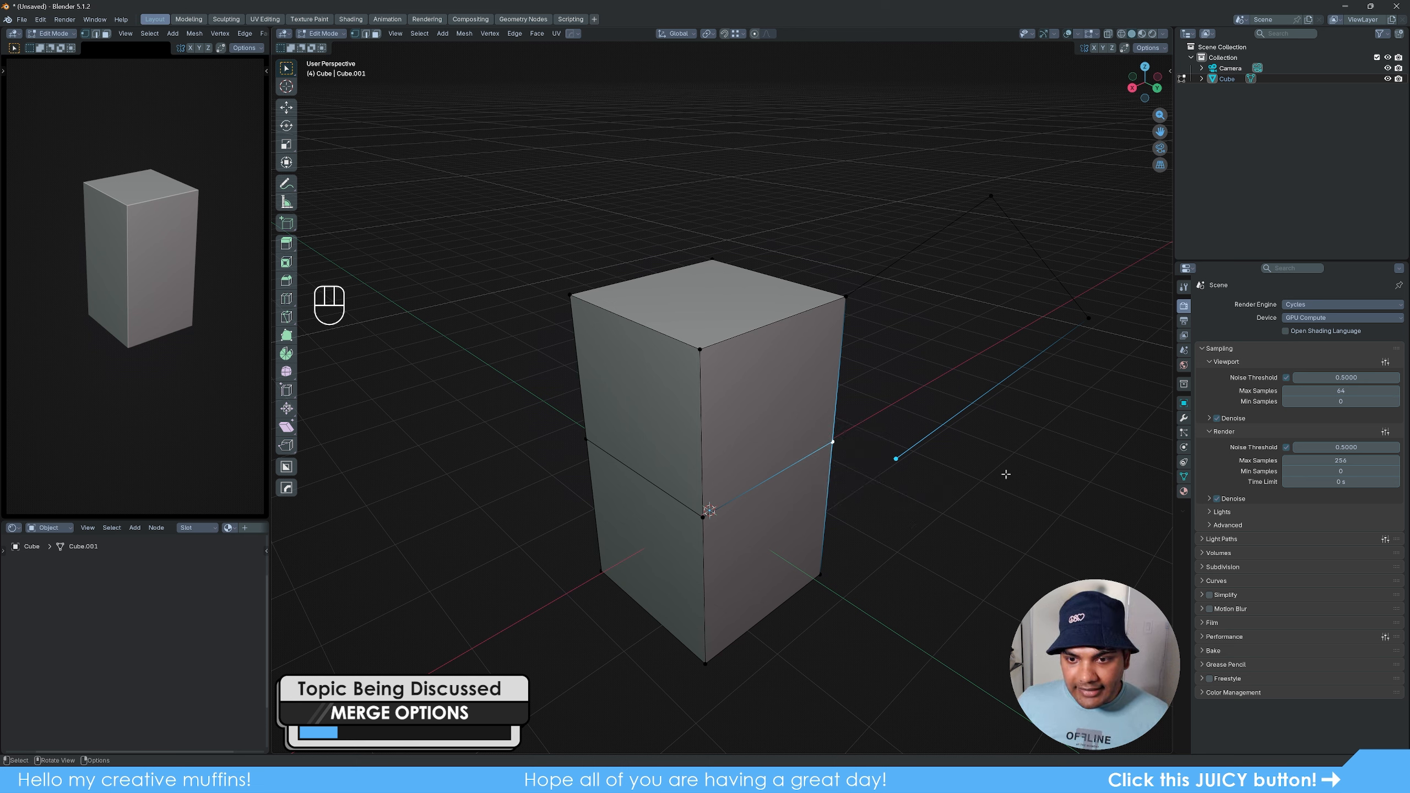
- Merge the chain's end vertex into the block's mid-height right corner vertex using the At Last option
{"action": "left_click", "coordinate": [895, 458]}
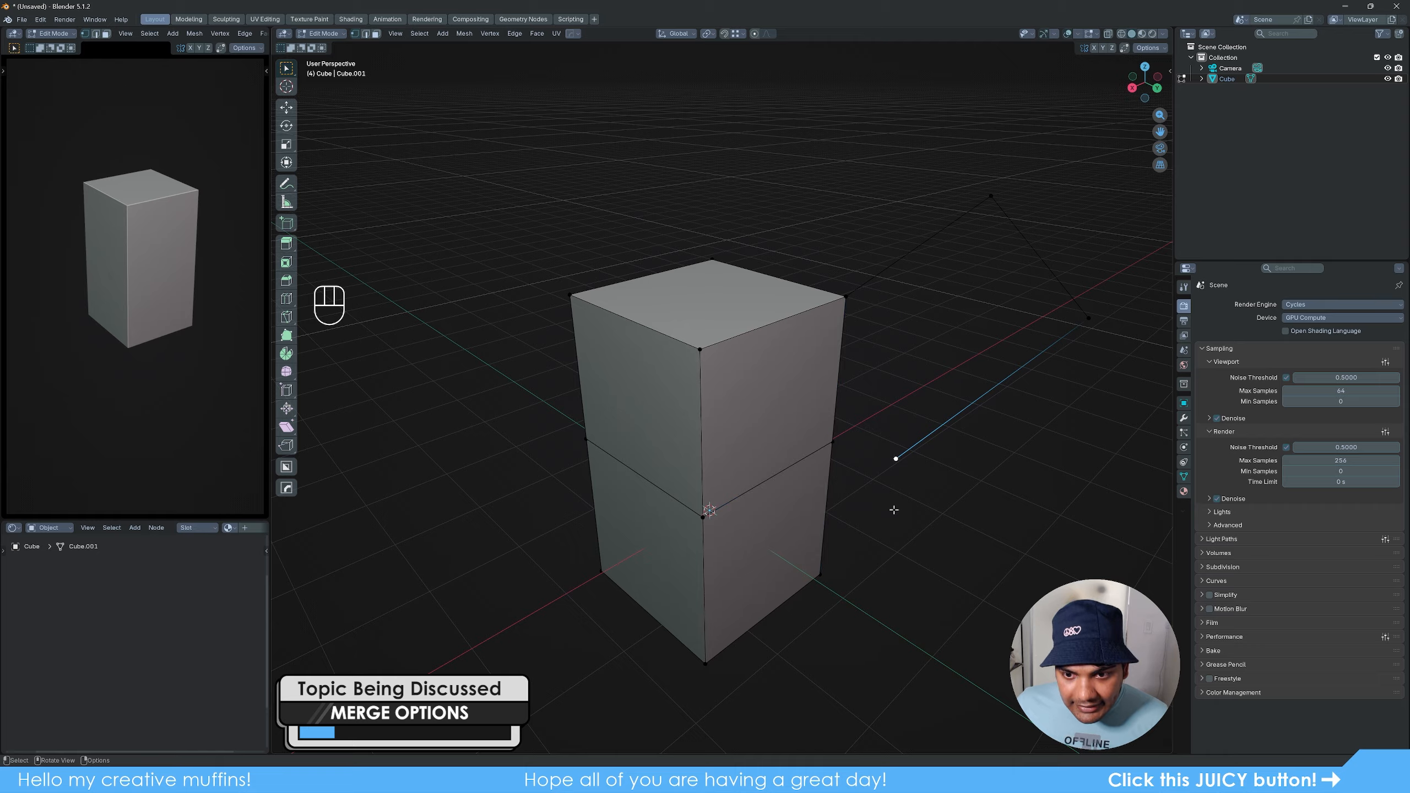
{"action": "left_click", "coordinate": [833, 441], "text": "shift"}
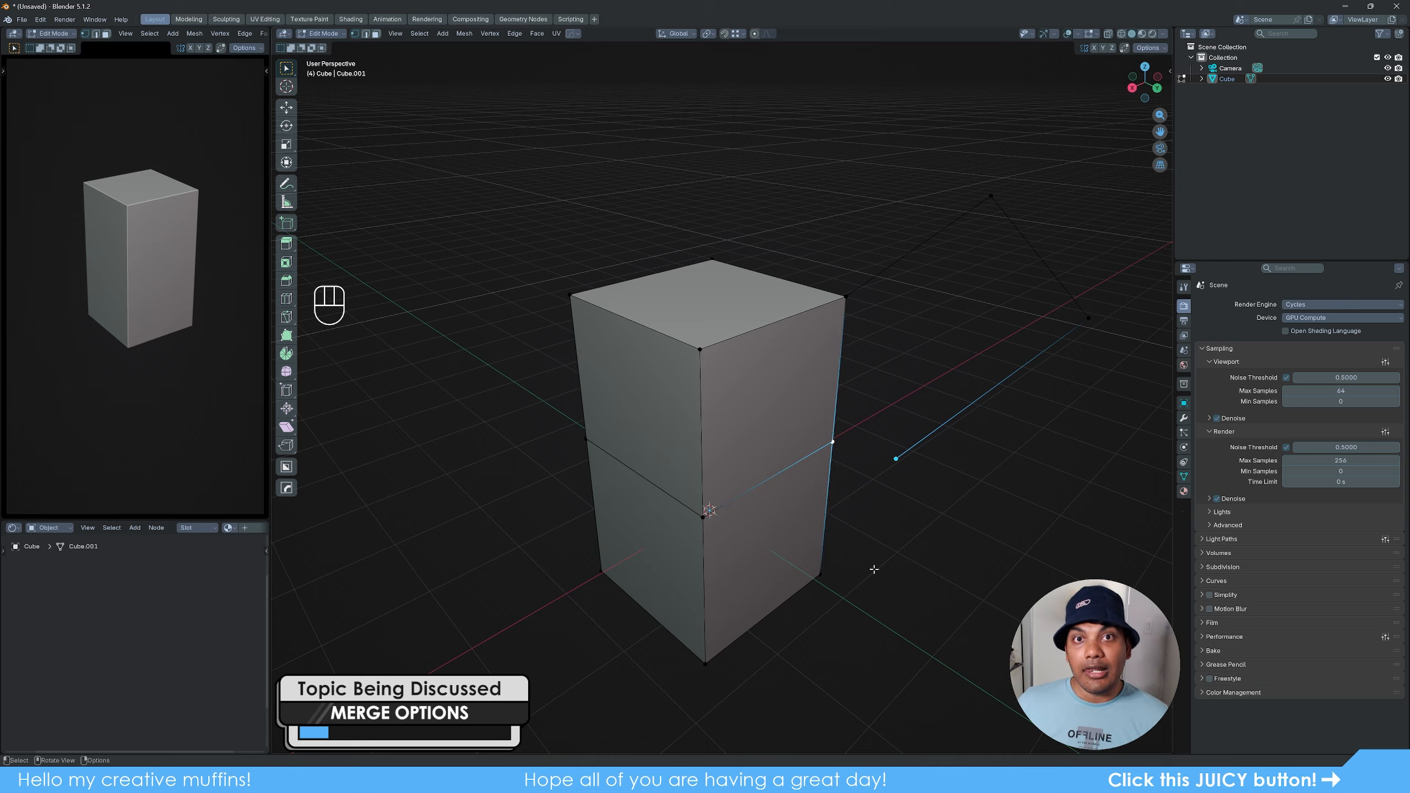
{"action": "key", "text": "m"}
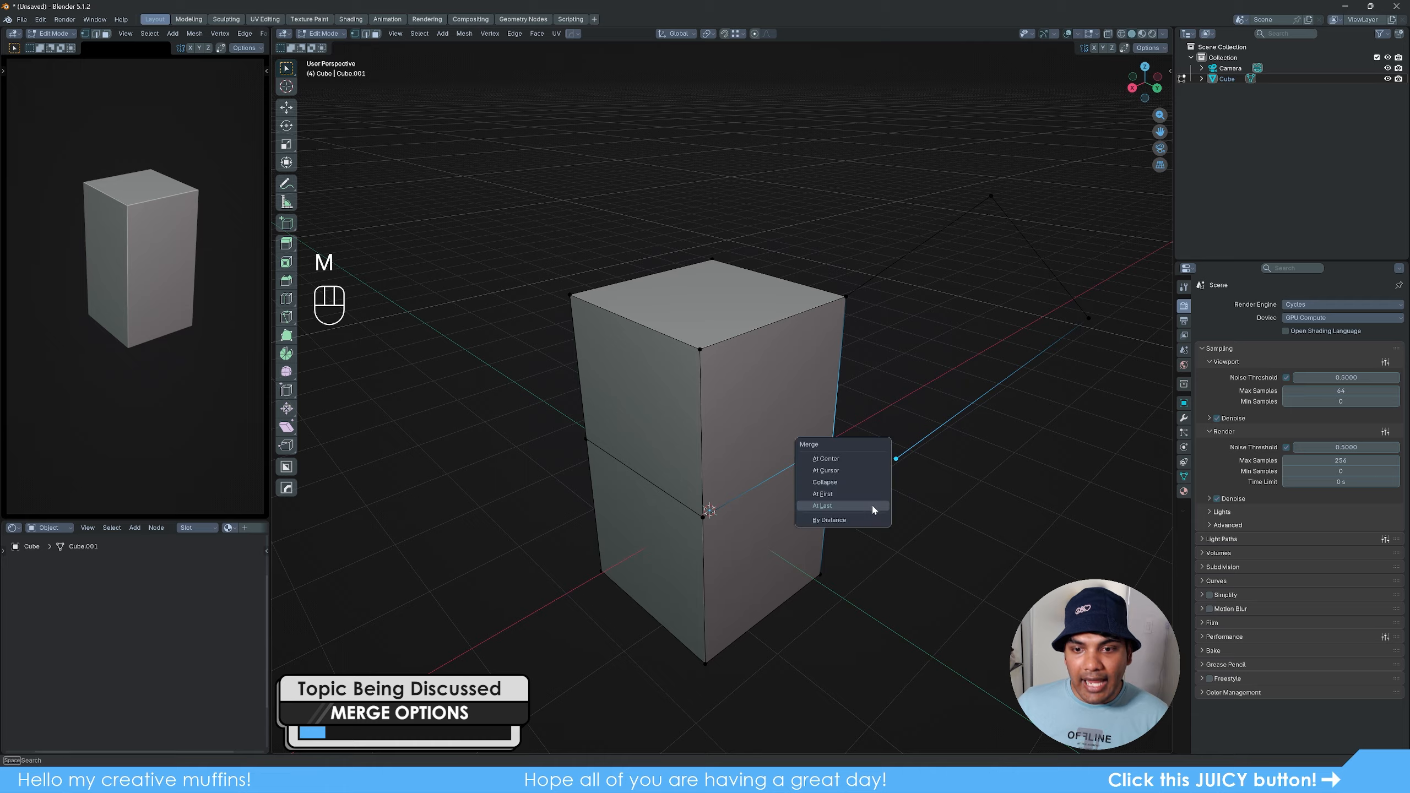
{"action": "left_click", "coordinate": [837, 507]}
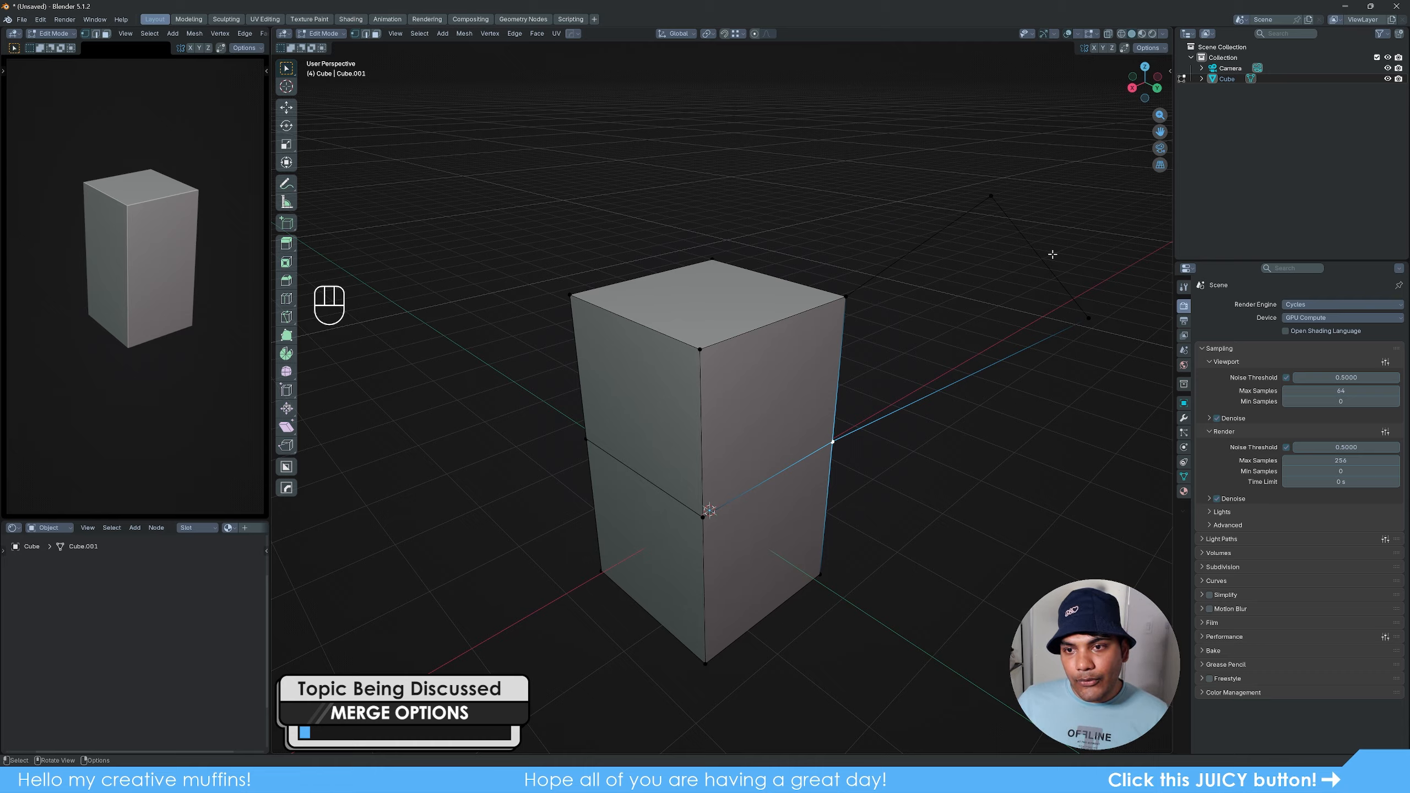
- In edge select mode, pick the gap's bounding edges one by one and then loop-select the three extruded edges
{"action": "key", "text": "2"}
{"action": "left_click", "coordinate": [916, 255]}
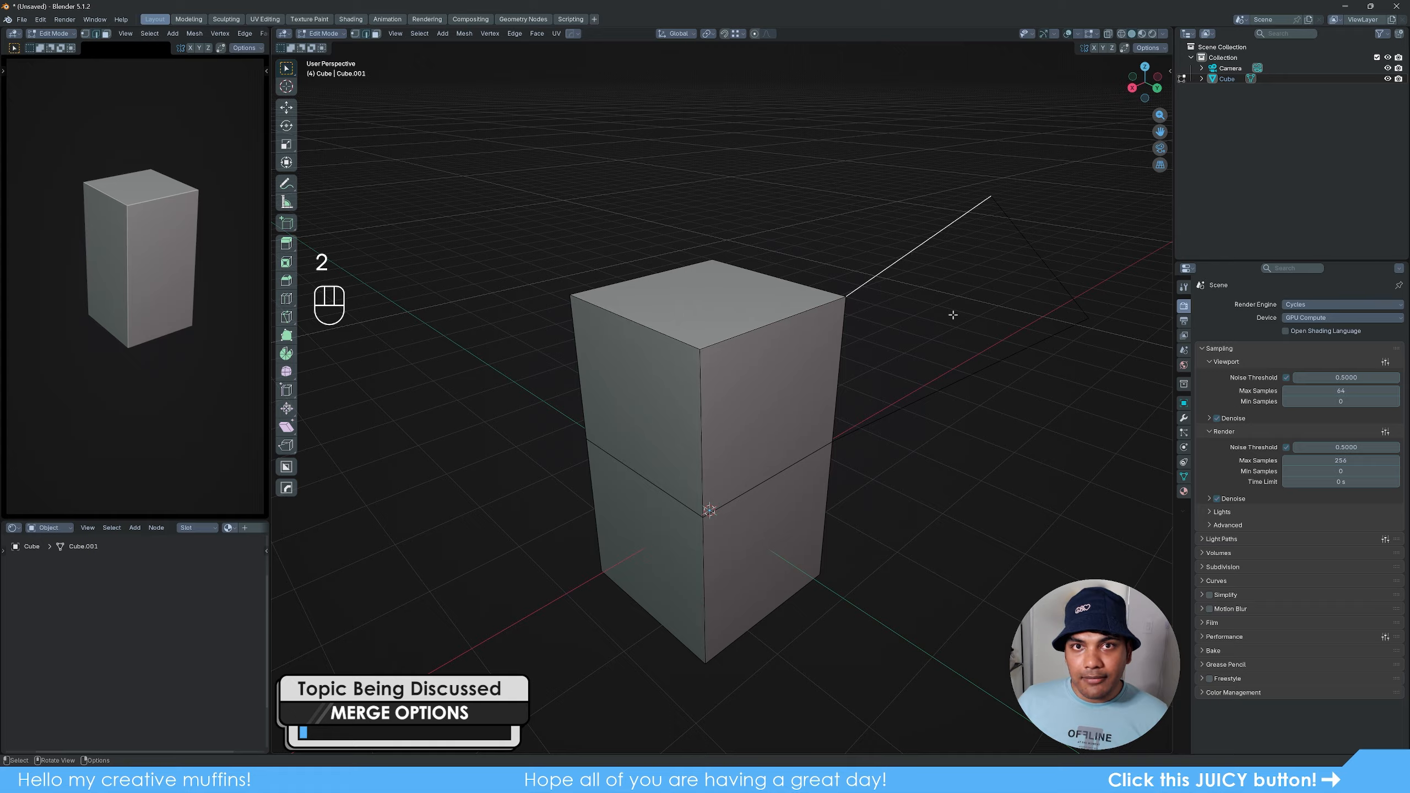
{"action": "left_click", "coordinate": [1034, 256]}
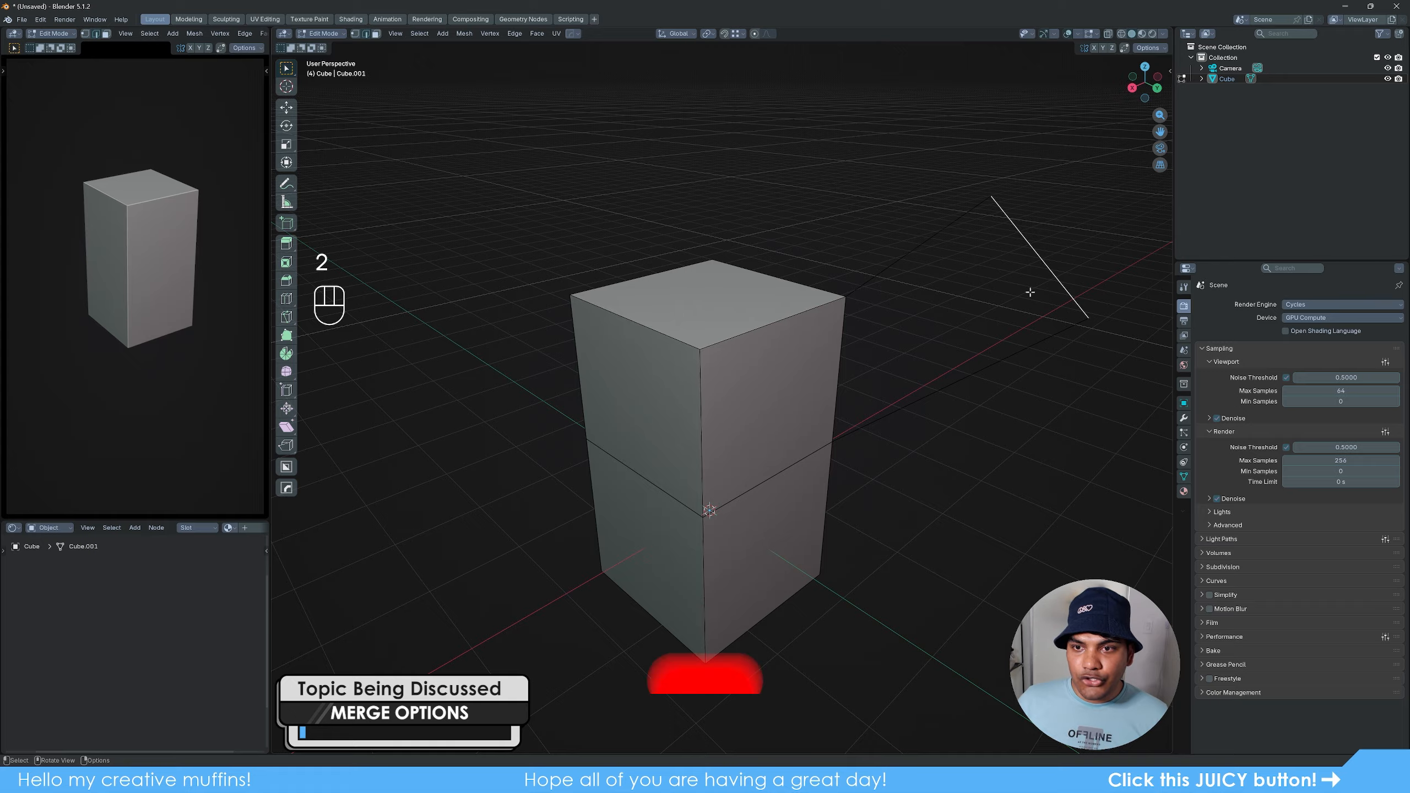
{"action": "left_click", "coordinate": [972, 375]}
{"action": "left_click", "coordinate": [844, 383]}
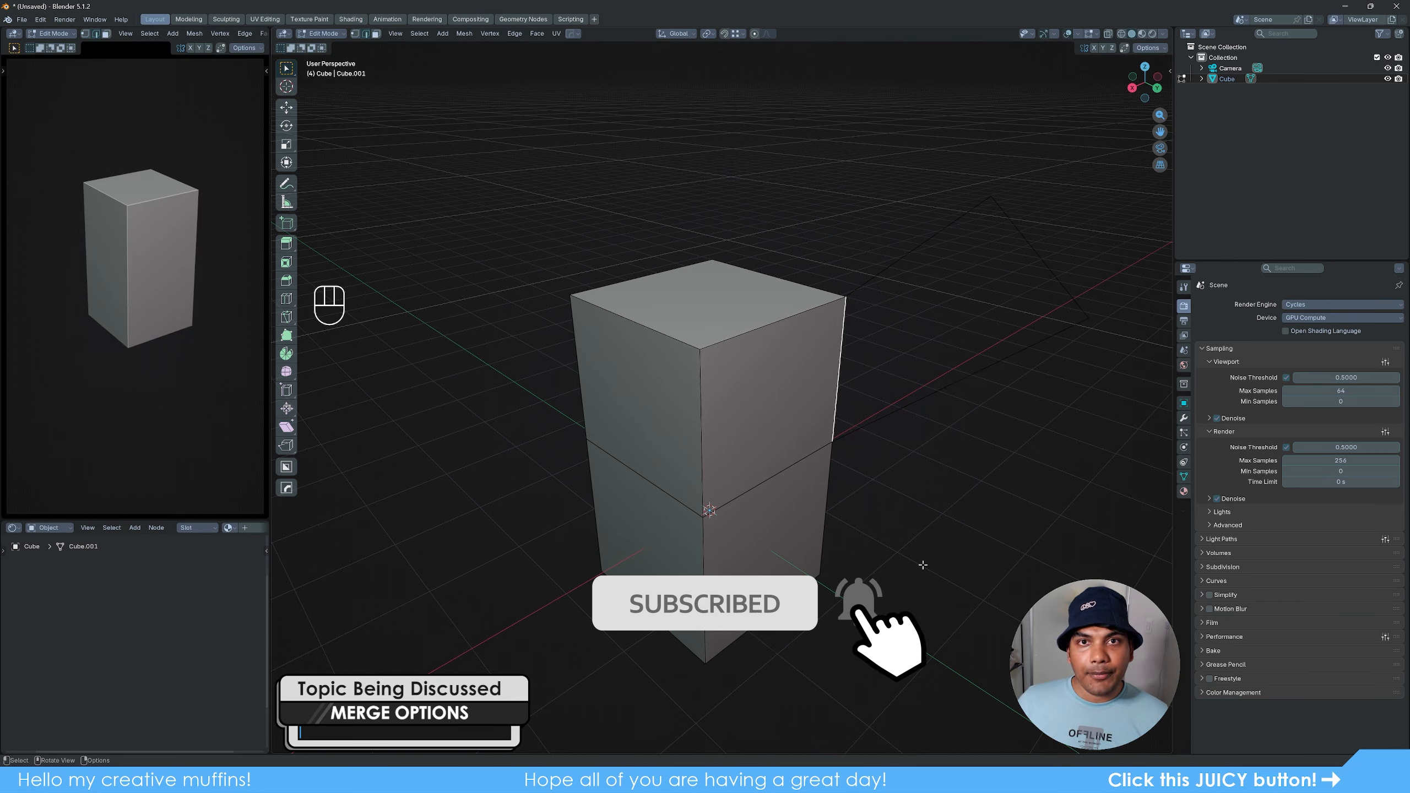
{"action": "left_click", "coordinate": [921, 251], "text": "alt"}
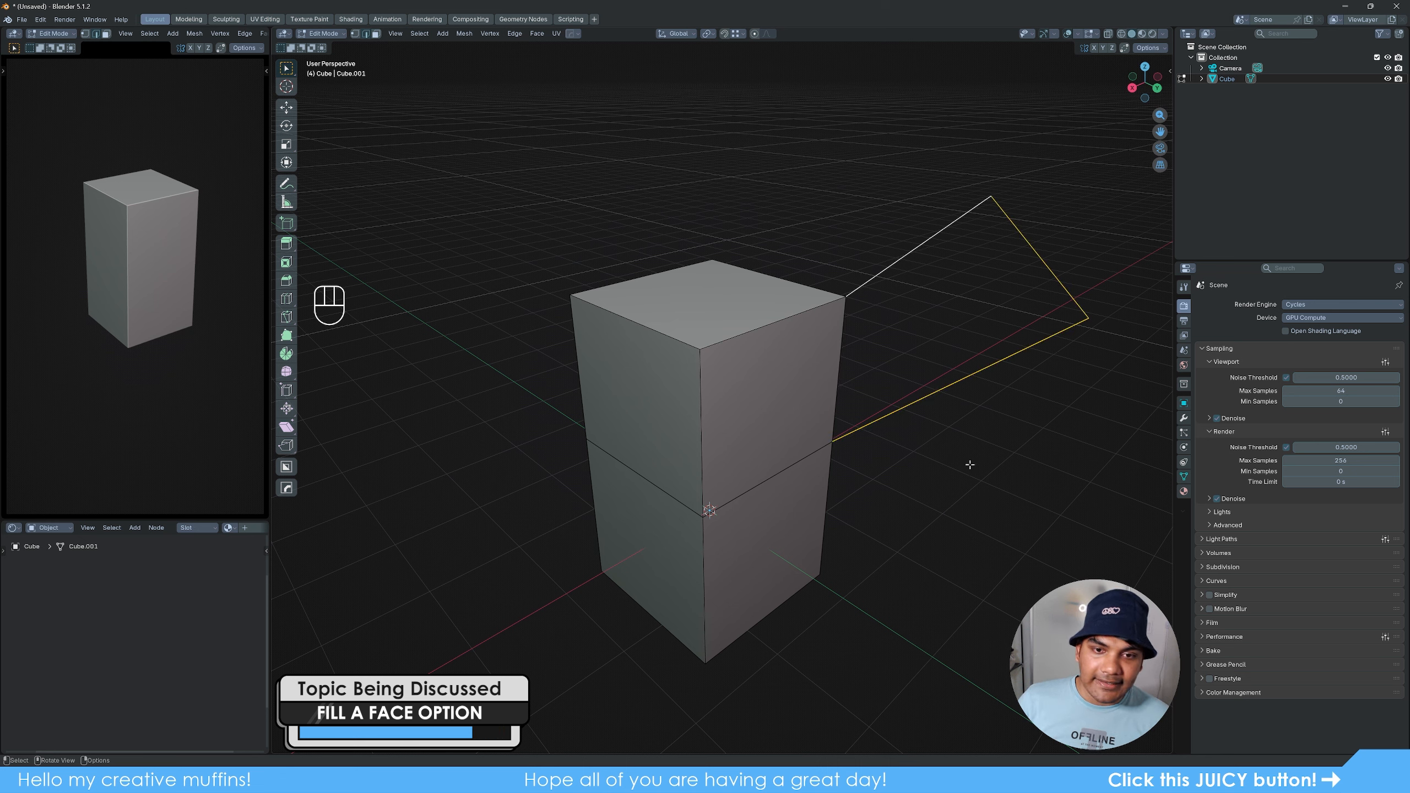
- Select the four edges bounding the upper left side face of the block
{"action": "left_click", "coordinate": [630, 345]}
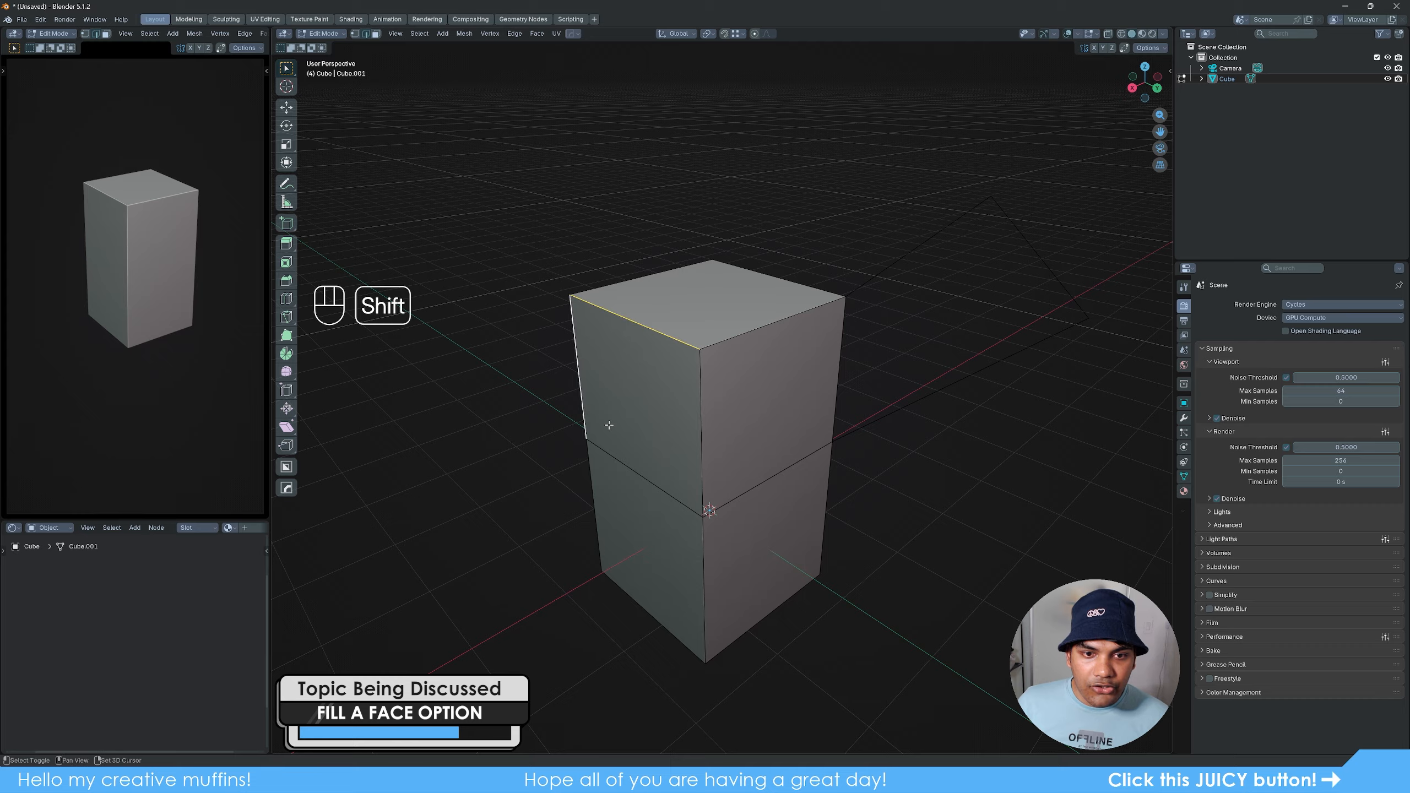
{"action": "left_click", "coordinate": [595, 382], "text": "shift"}
{"action": "left_click", "coordinate": [647, 477], "text": "shift"}
{"action": "left_click", "coordinate": [711, 438], "text": "shift"}
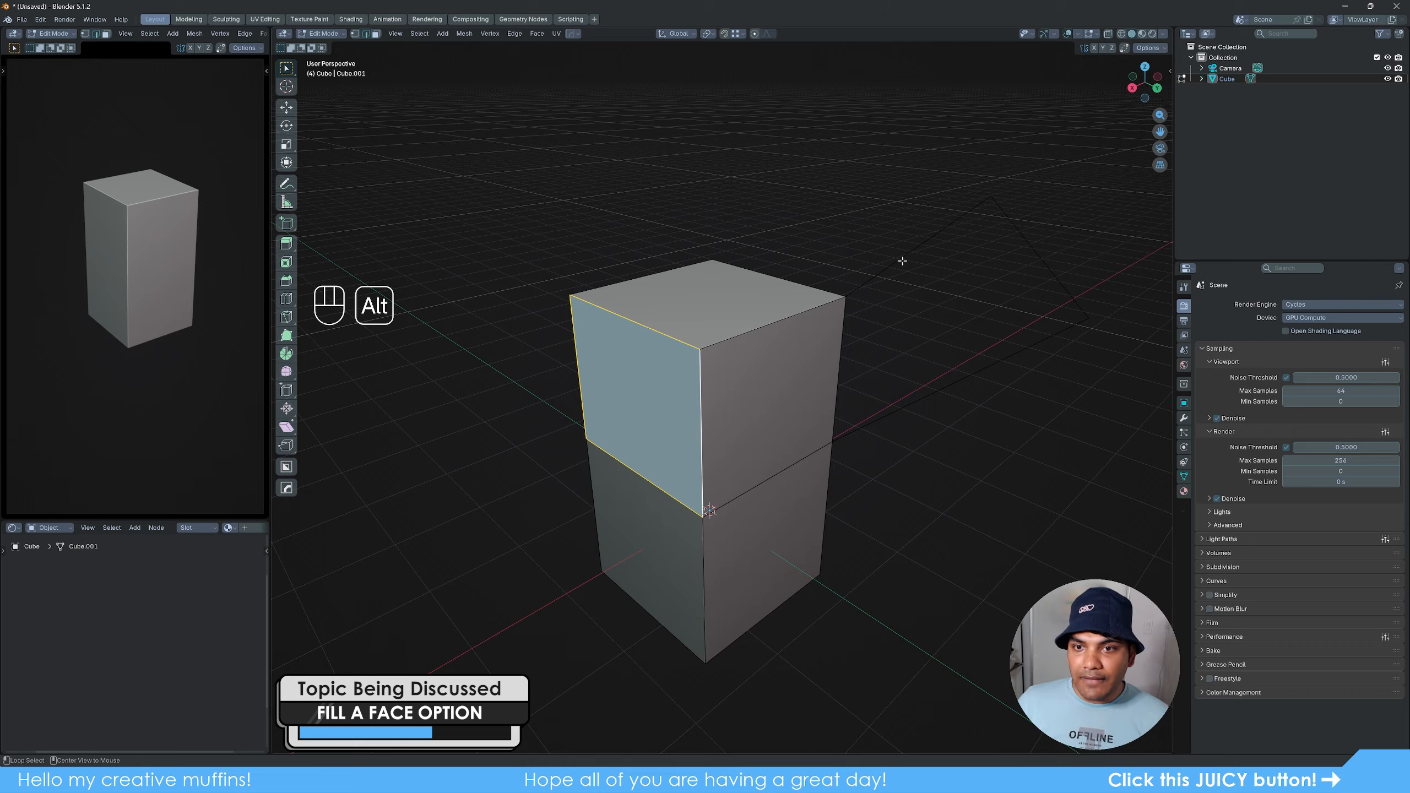
- Loop-select the three extruded edges, fill the gap beside the block with a face and clear the selection
{"action": "left_click", "coordinate": [866, 285], "text": "alt"}
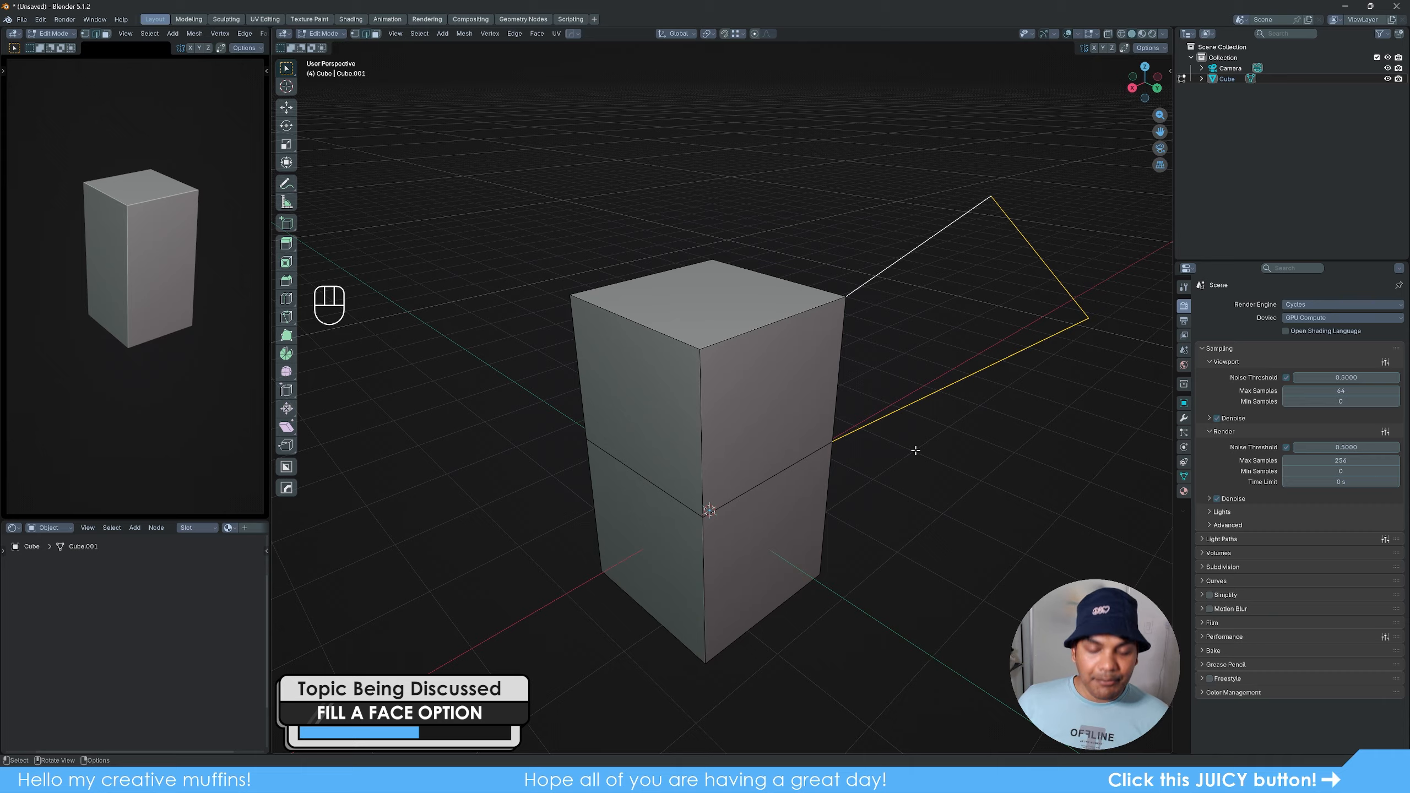
{"action": "key", "text": "f"}
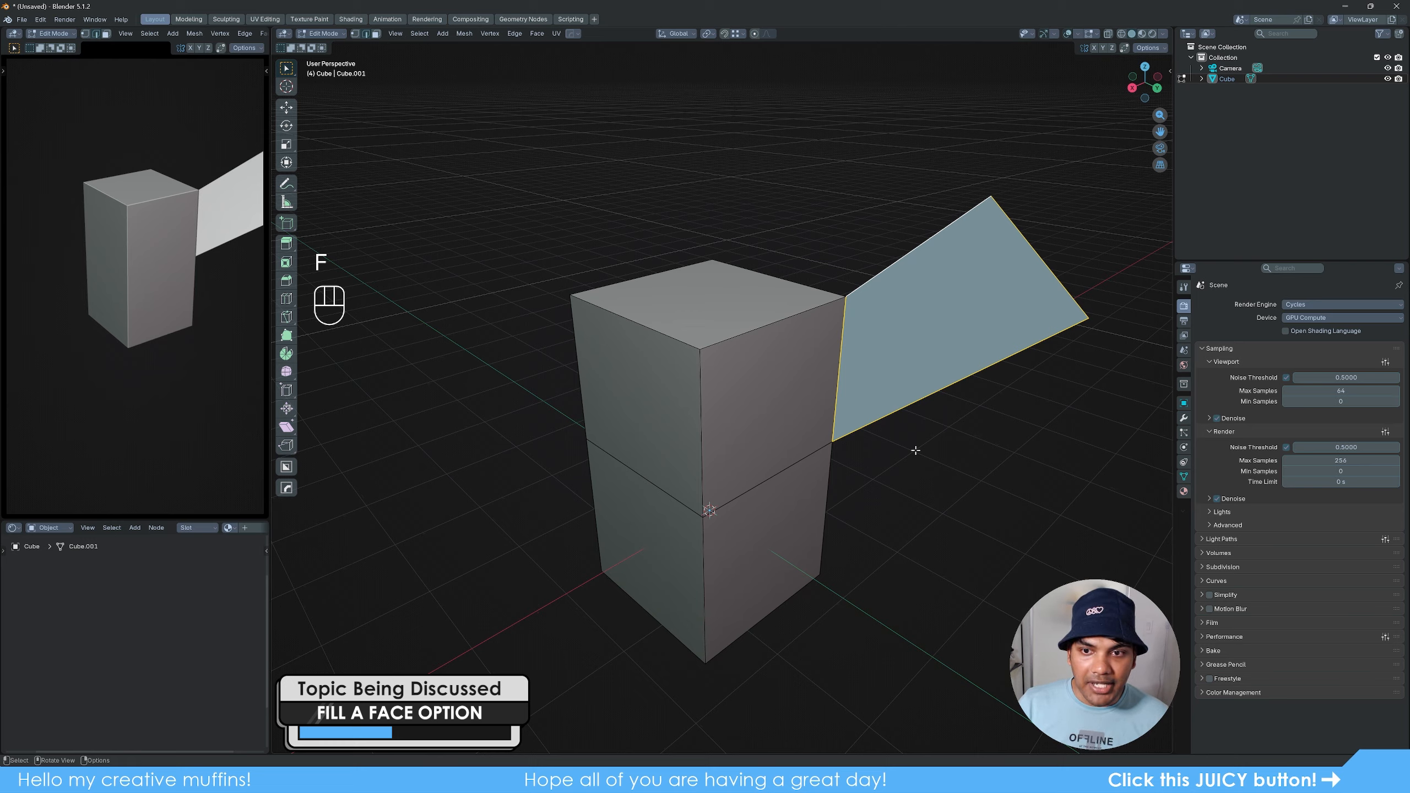
{"action": "left_click", "coordinate": [916, 451]}
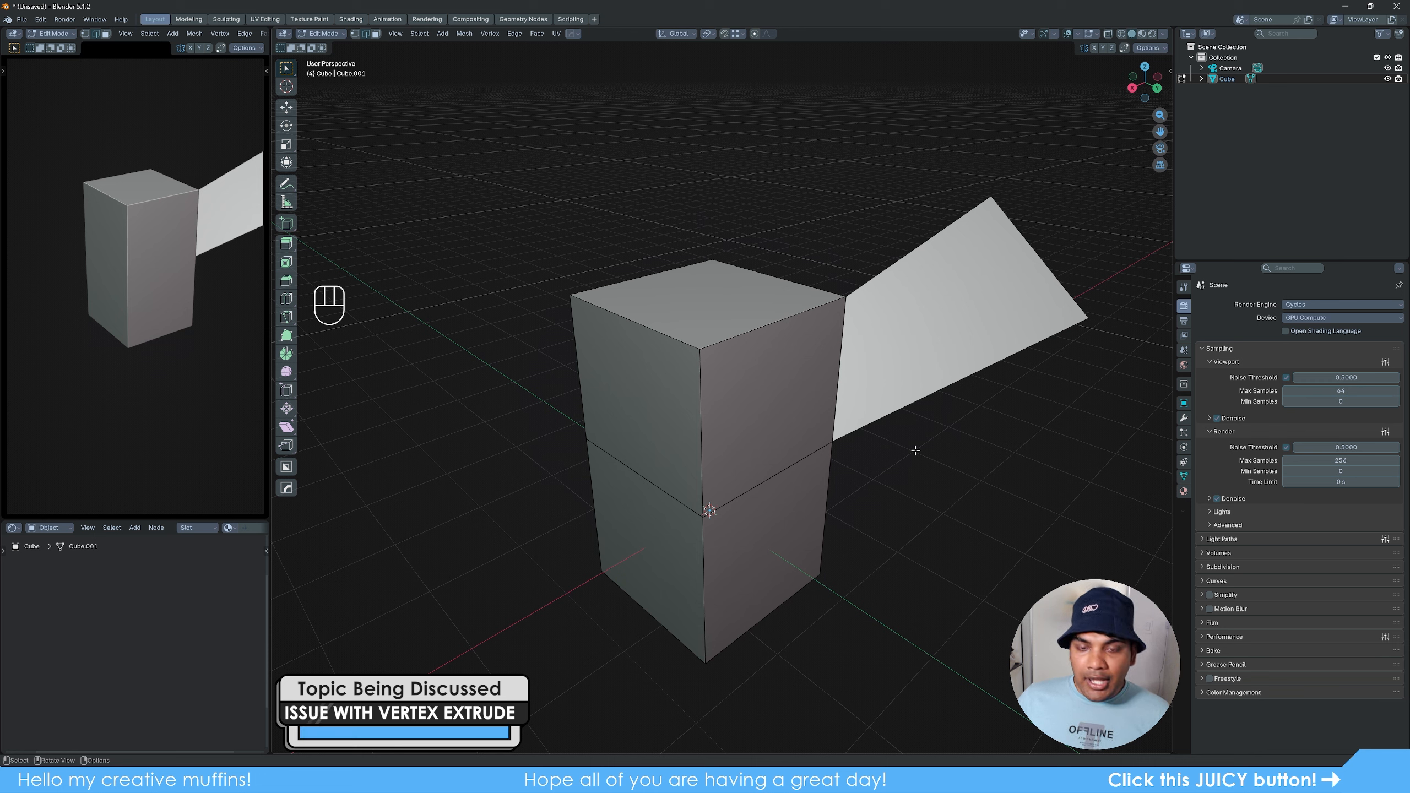
- Examine the filled face's slant against the block from several angles in Object Mode and return to Edit Mode
{"action": "key", "text": "Tab"}
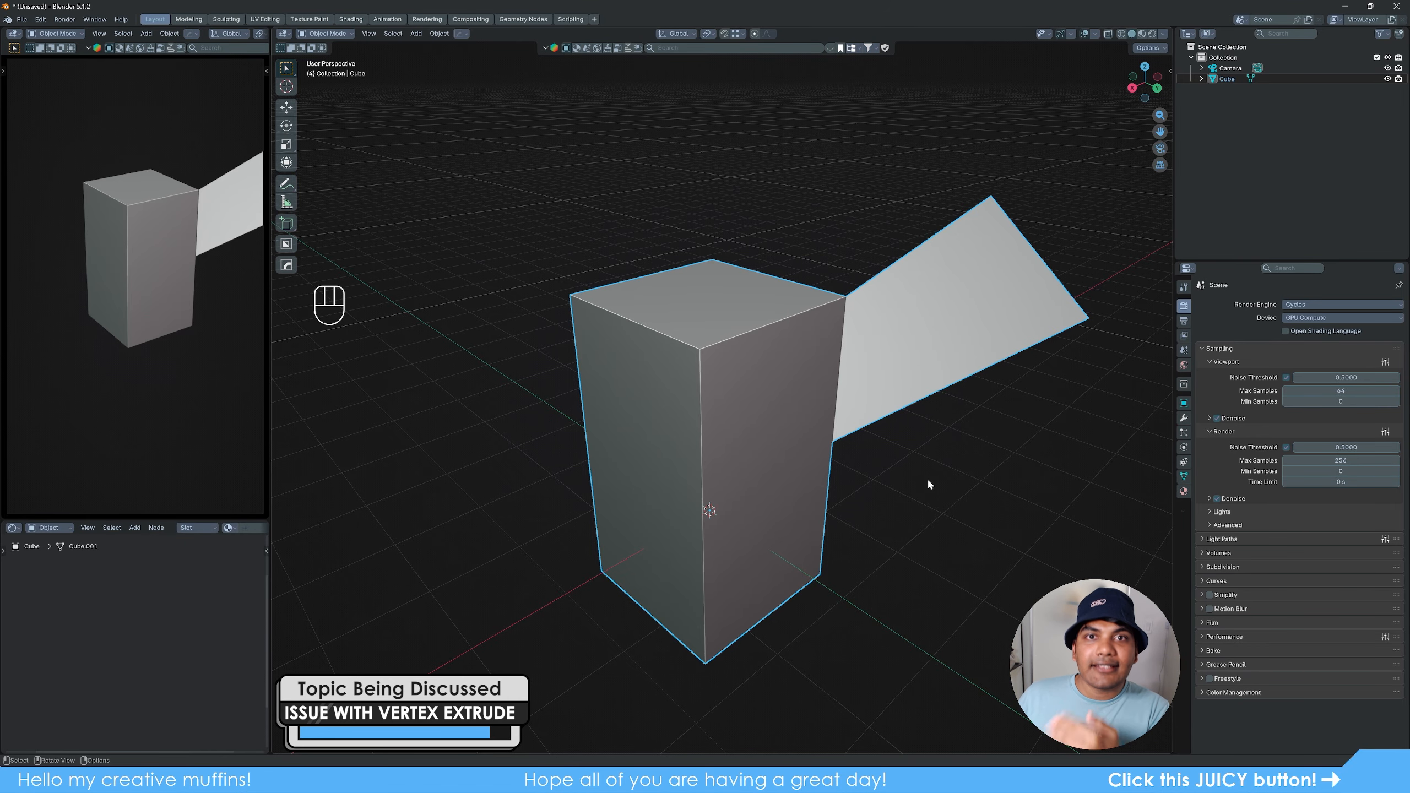
{"action": "middle_click_drag", "start_coordinate": [973, 470], "coordinate": [856, 457]}
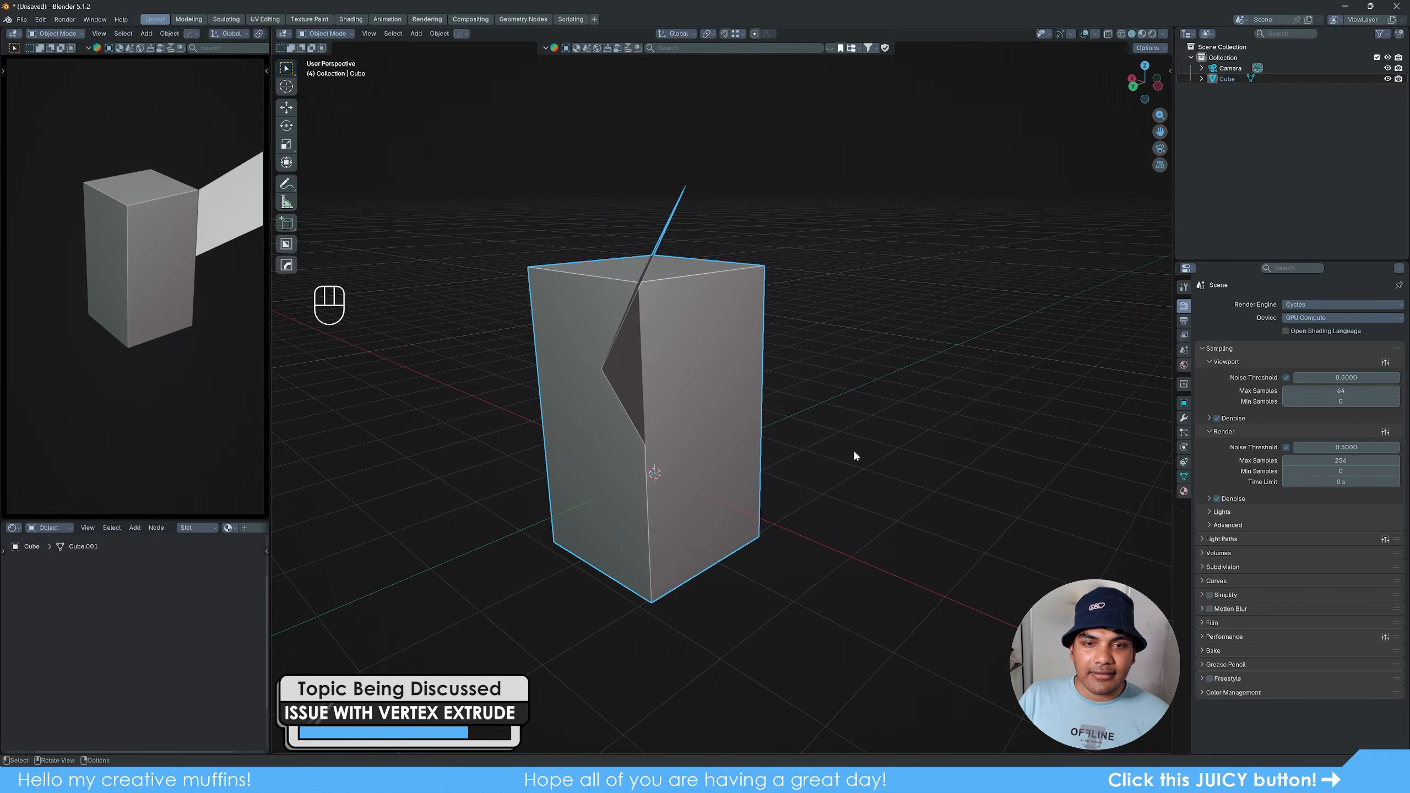
{"action": "mouse_move", "coordinate": [859, 513]}
{"action": "middle_mouse_down"}
{"action": "mouse_move", "coordinate": [872, 512]}
{"action": "mouse_move", "coordinate": [857, 510]}
{"action": "middle_mouse_up"}
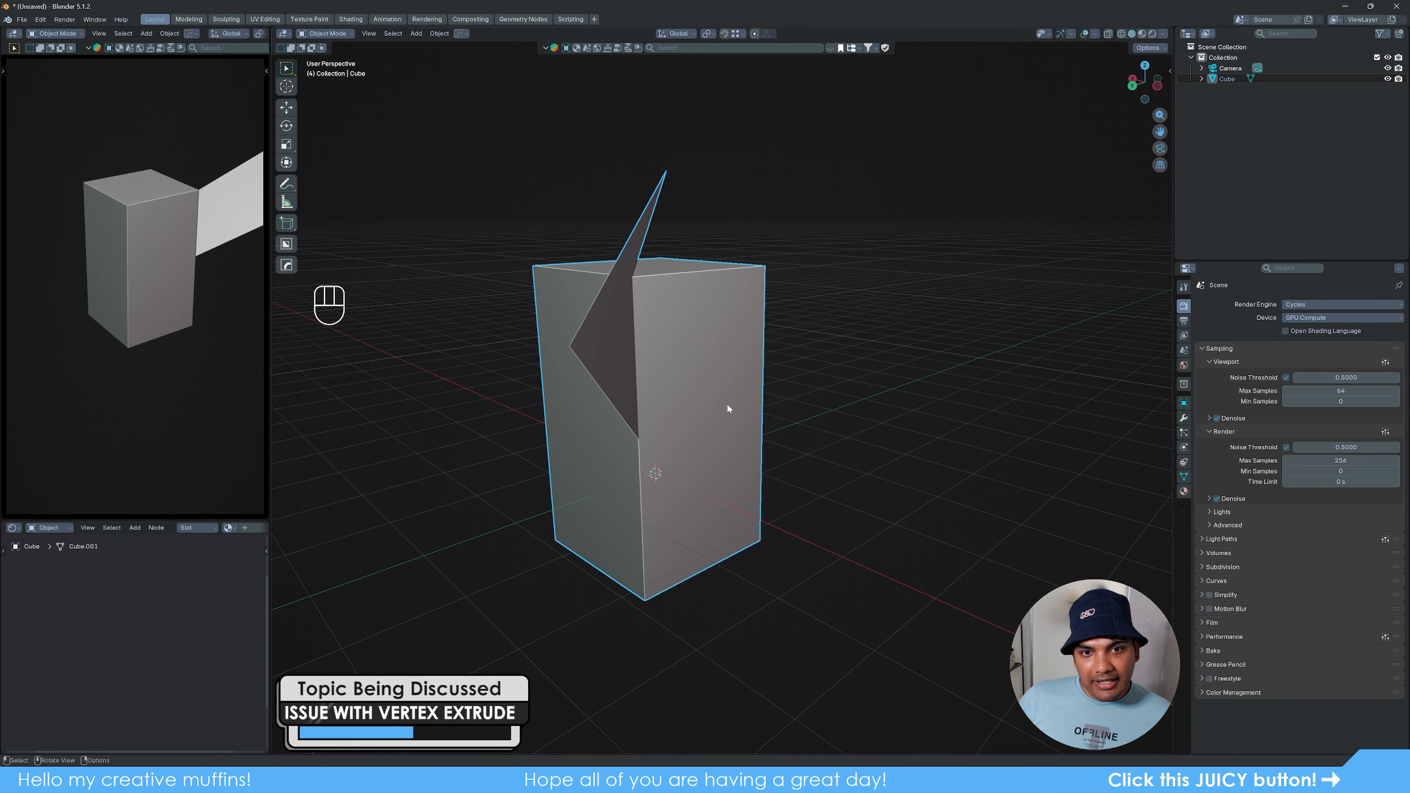
{"action": "mouse_move", "coordinate": [727, 403]}
{"action": "middle_mouse_down"}
{"action": "mouse_move", "coordinate": [701, 399]}
{"action": "mouse_move", "coordinate": [737, 400]}
{"action": "mouse_move", "coordinate": [720, 400]}
{"action": "middle_mouse_up"}
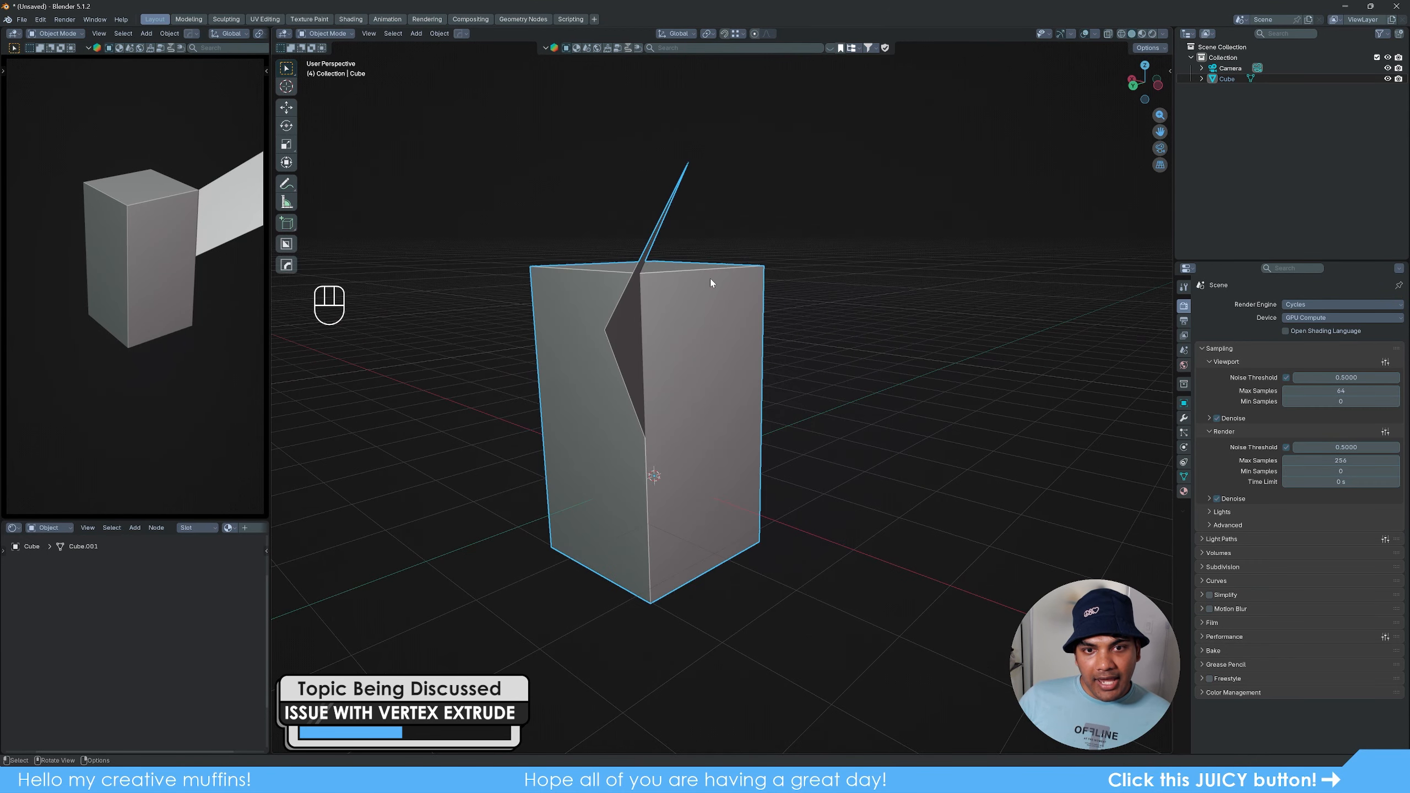
{"action": "middle_click_drag", "start_coordinate": [712, 277], "coordinate": [737, 196]}
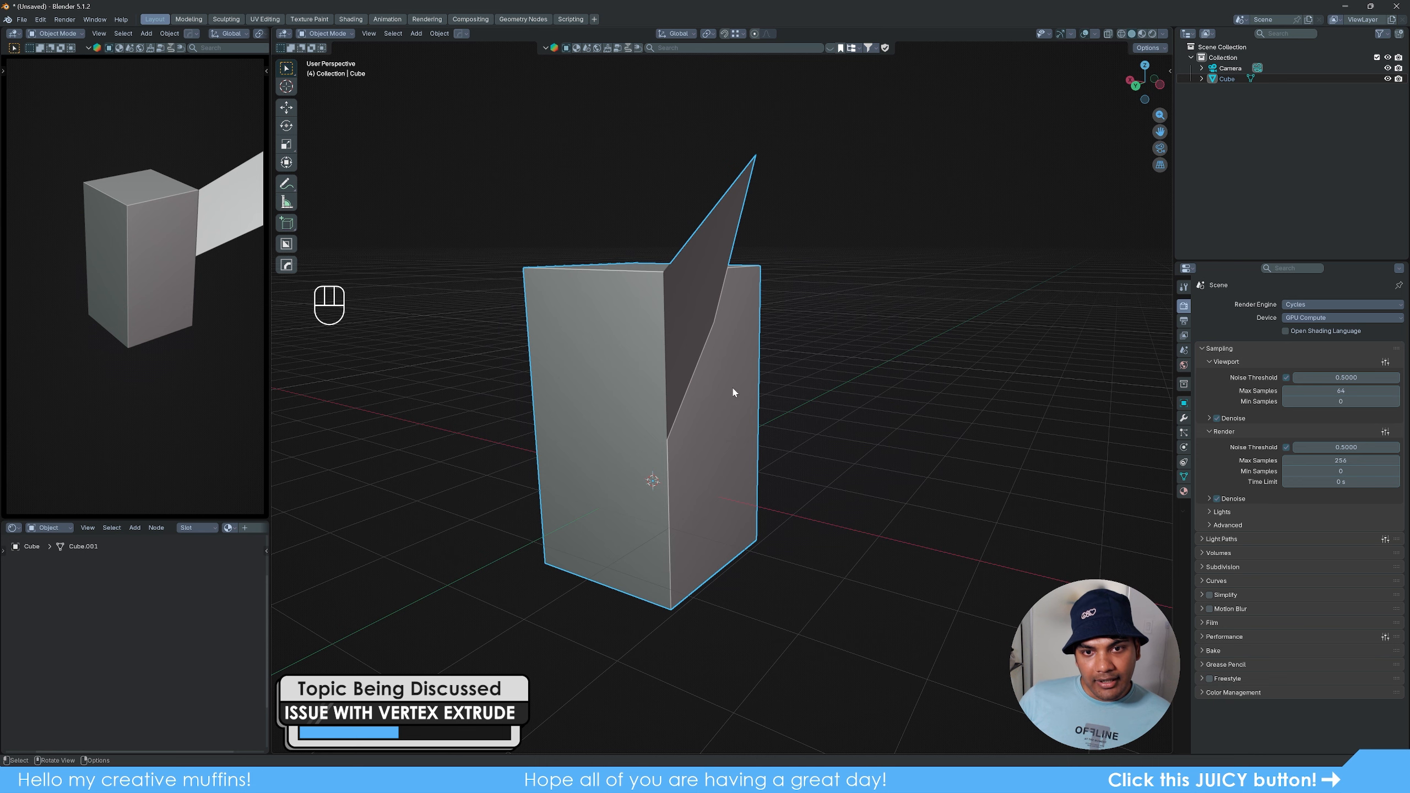
{"action": "middle_click_drag", "start_coordinate": [733, 392], "coordinate": [708, 391]}
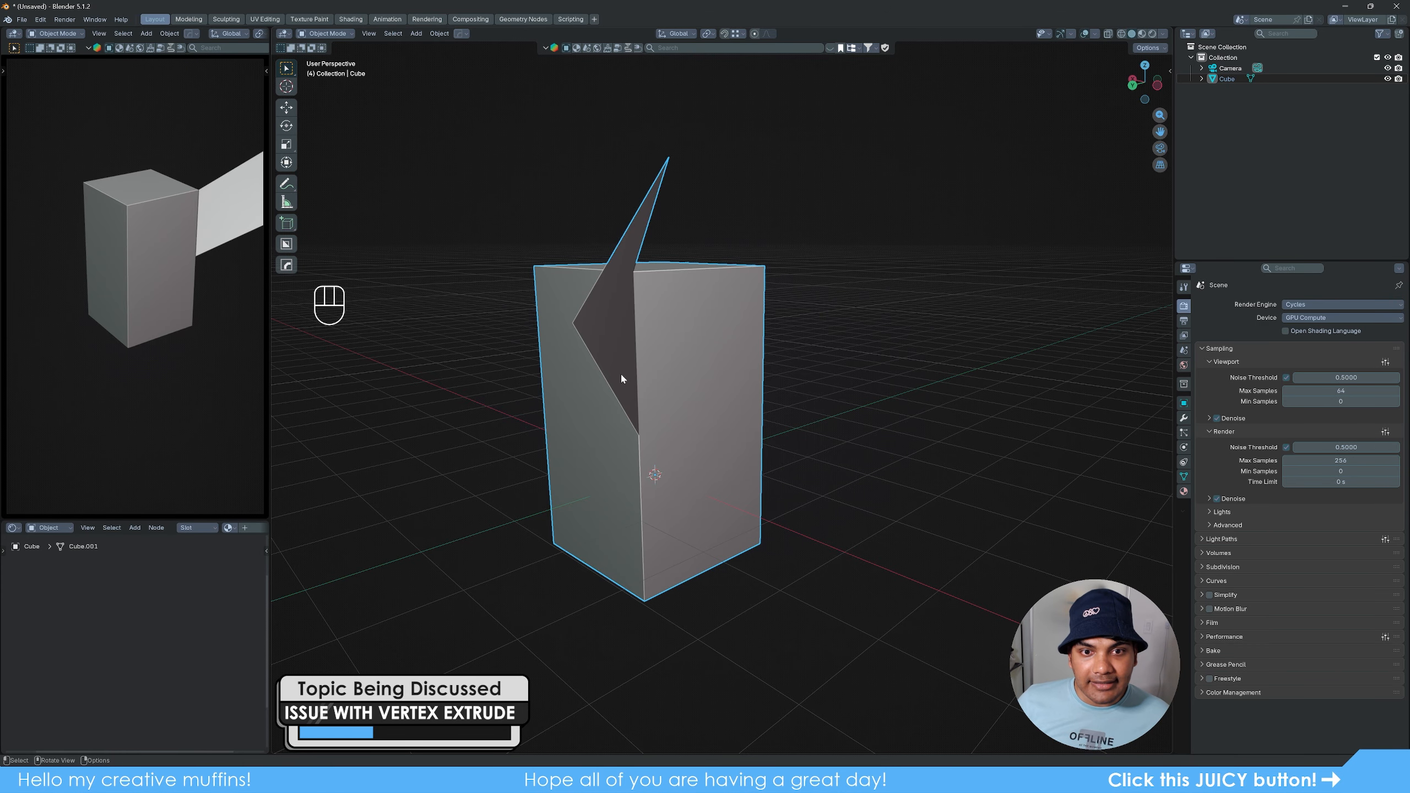
{"action": "middle_click_drag", "start_coordinate": [620, 378], "coordinate": [841, 418]}
{"action": "key", "text": "Tab"}
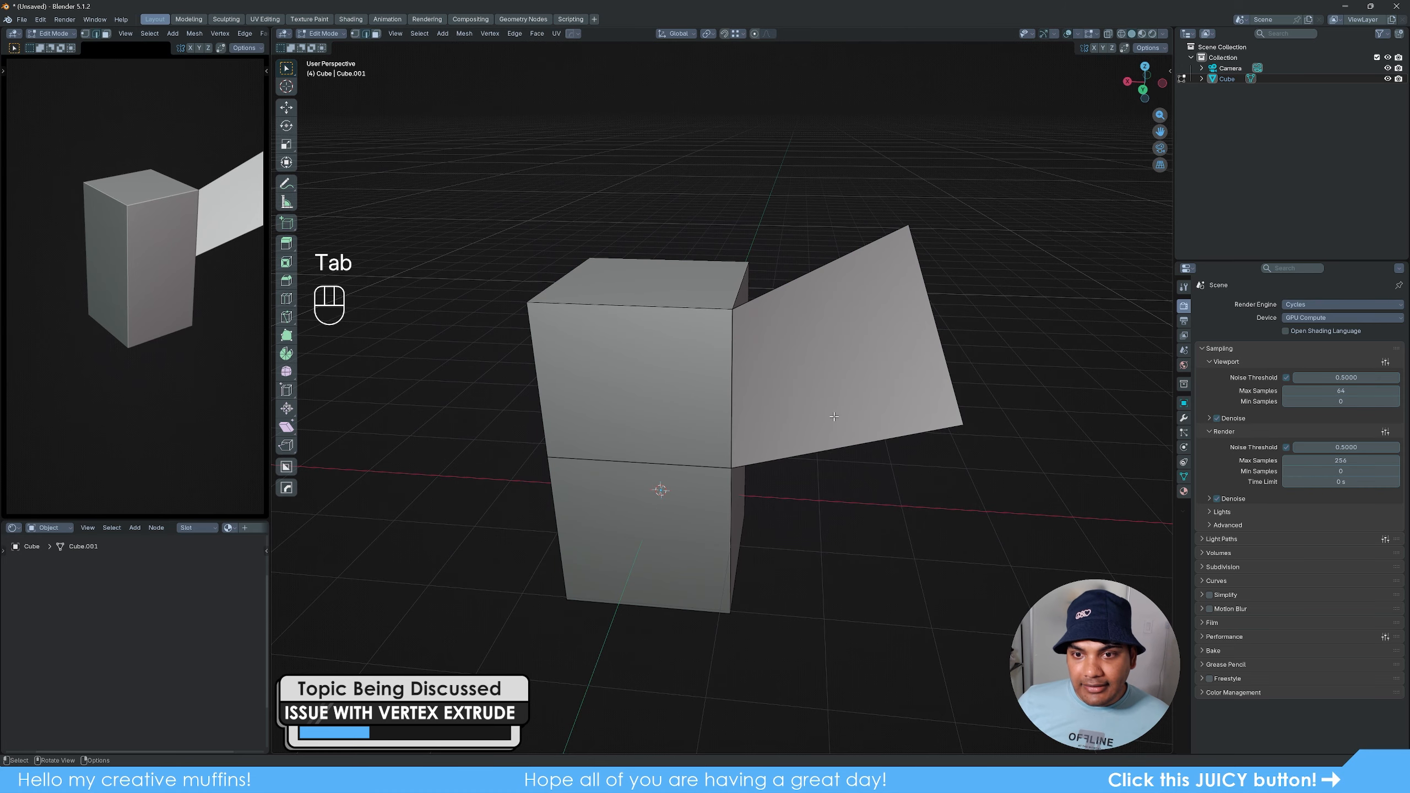
- In vertex select mode, join two opposite corners of the slanted face with an edge, and inspect the split face in Object Mode
{"action": "key", "text": "1"}
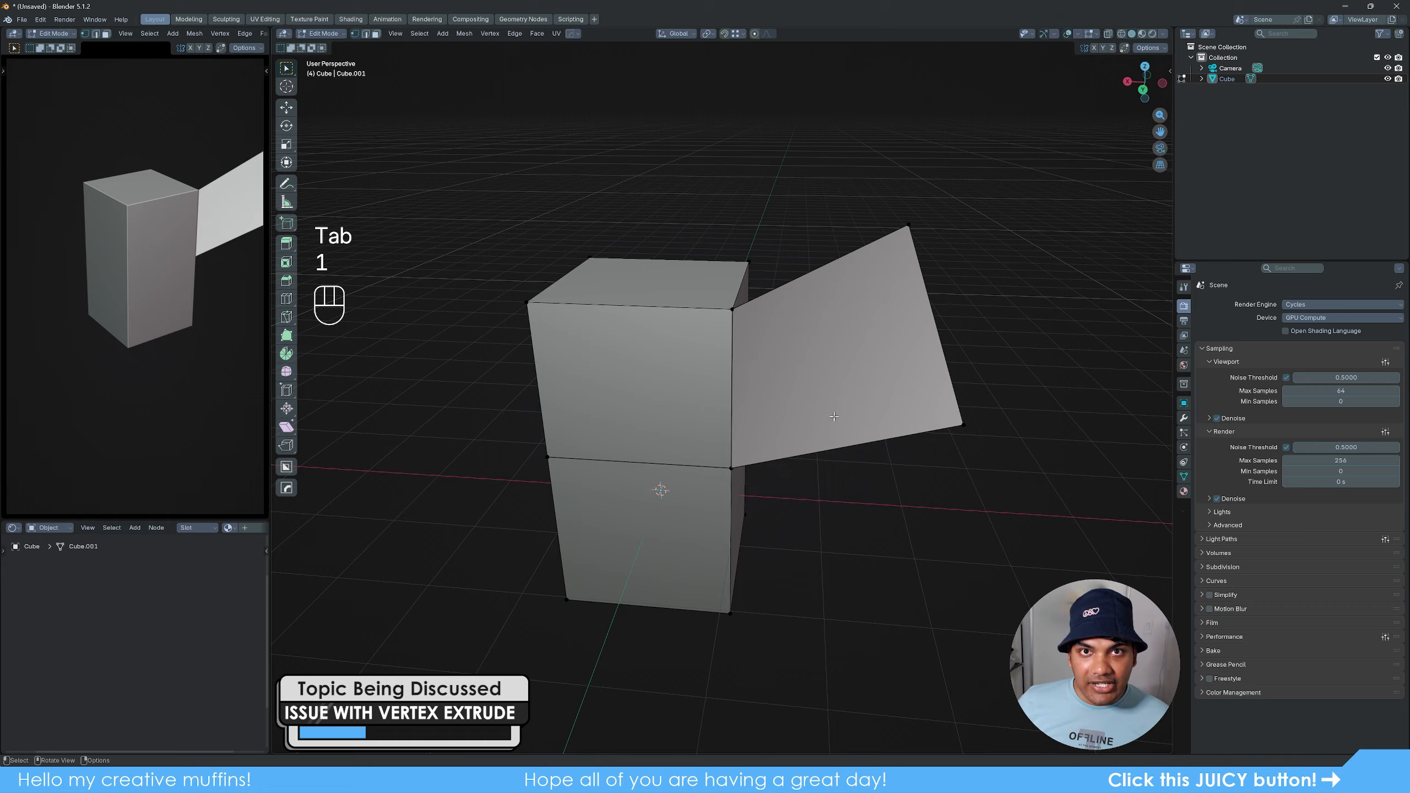
{"action": "left_click", "coordinate": [733, 310]}
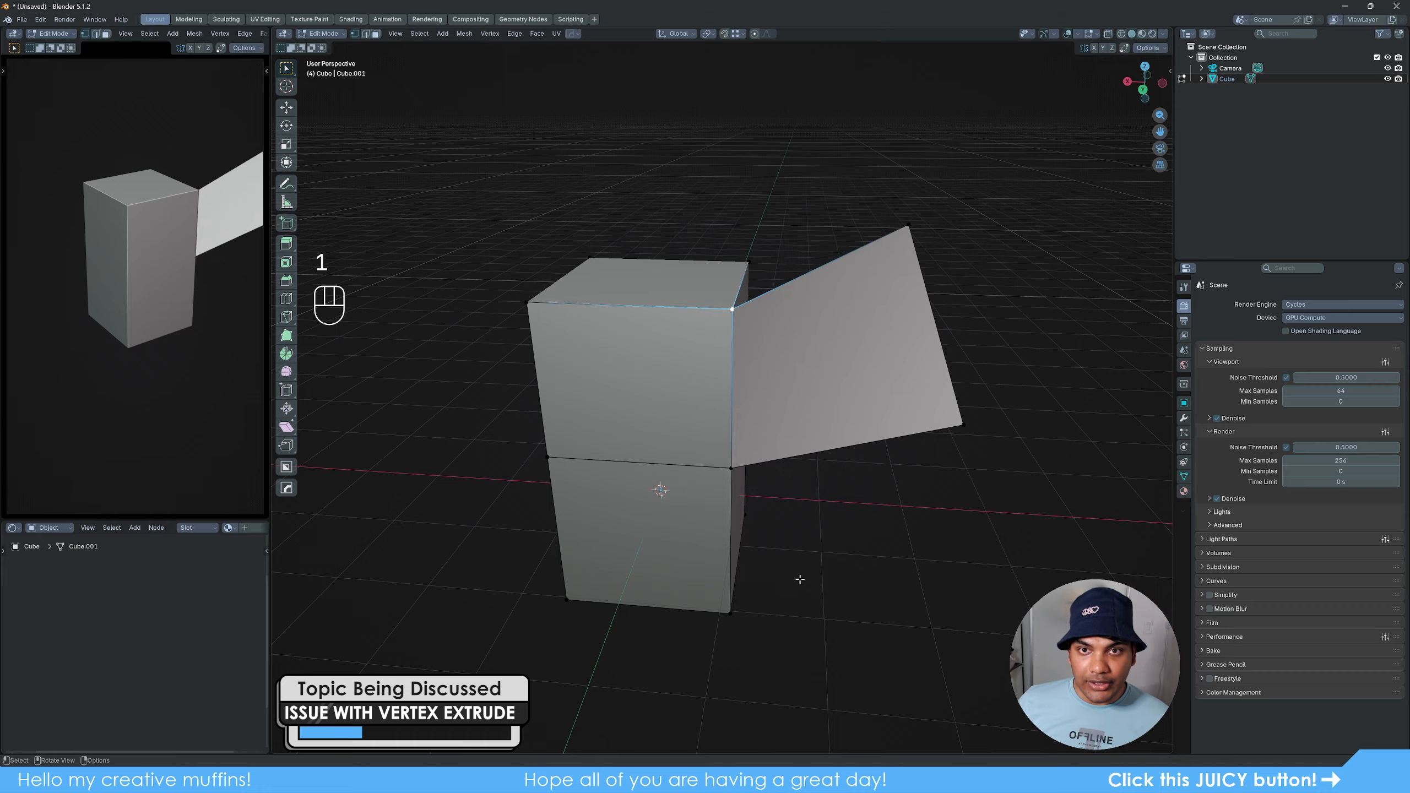
{"action": "left_click", "coordinate": [962, 426], "text": "shift"}
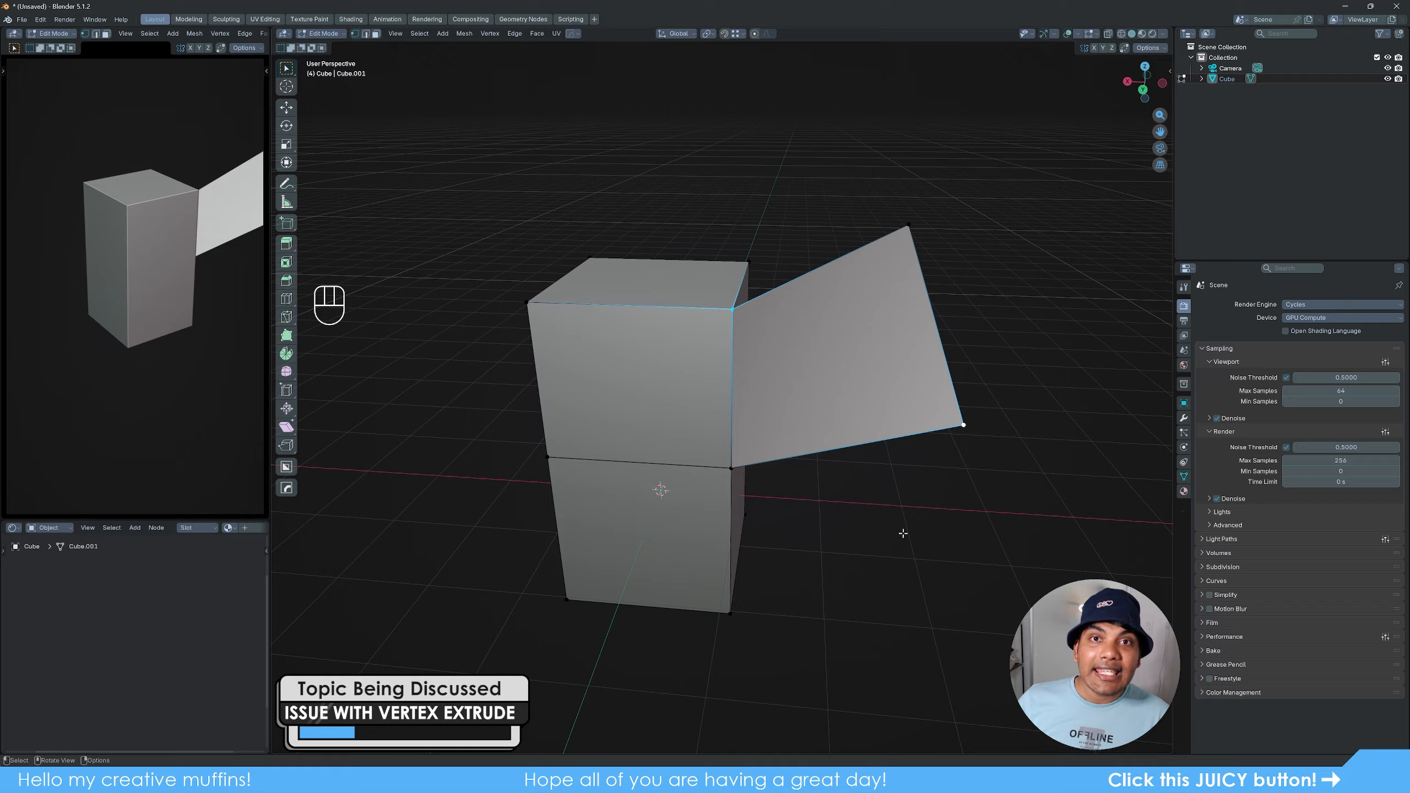
{"action": "key", "text": "j"}
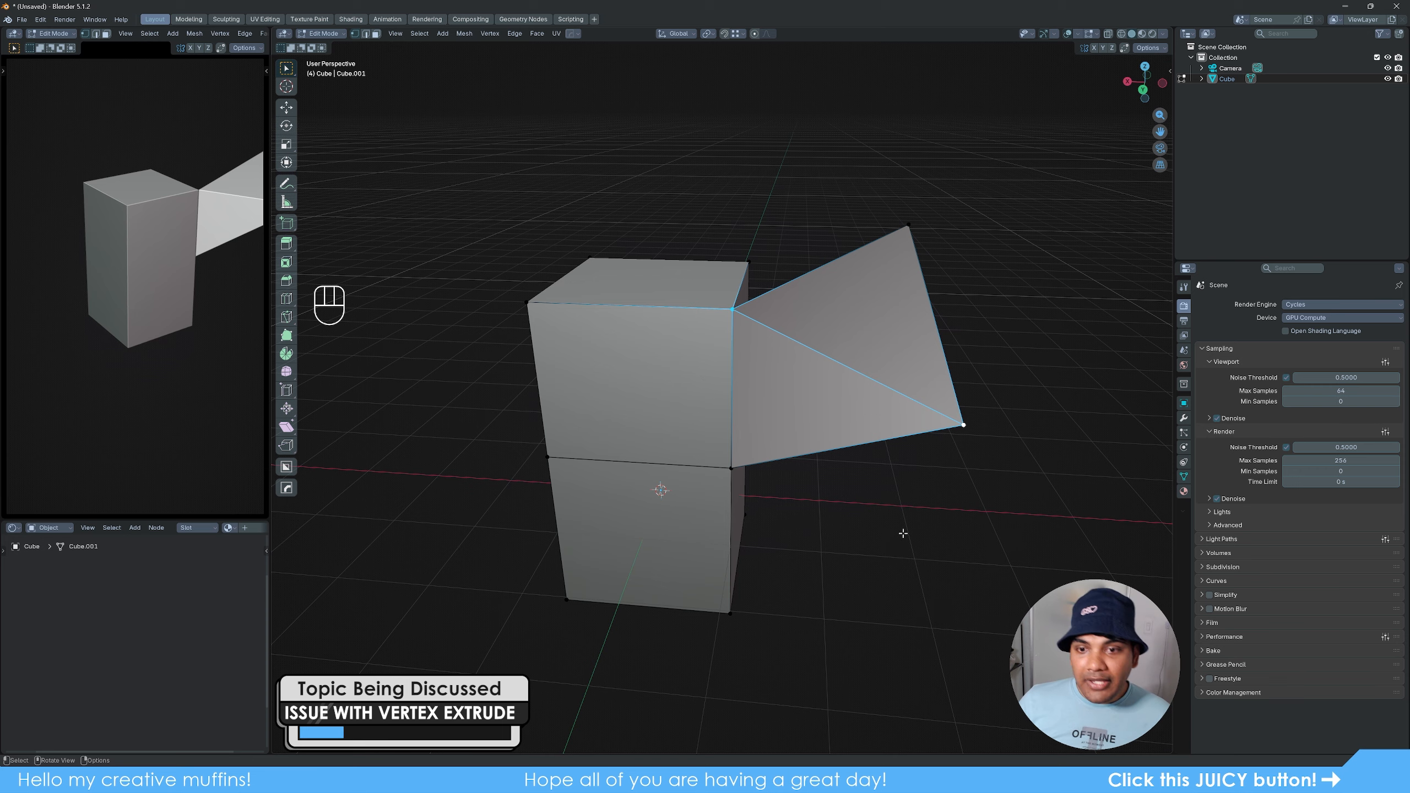
{"action": "key", "text": "Tab"}
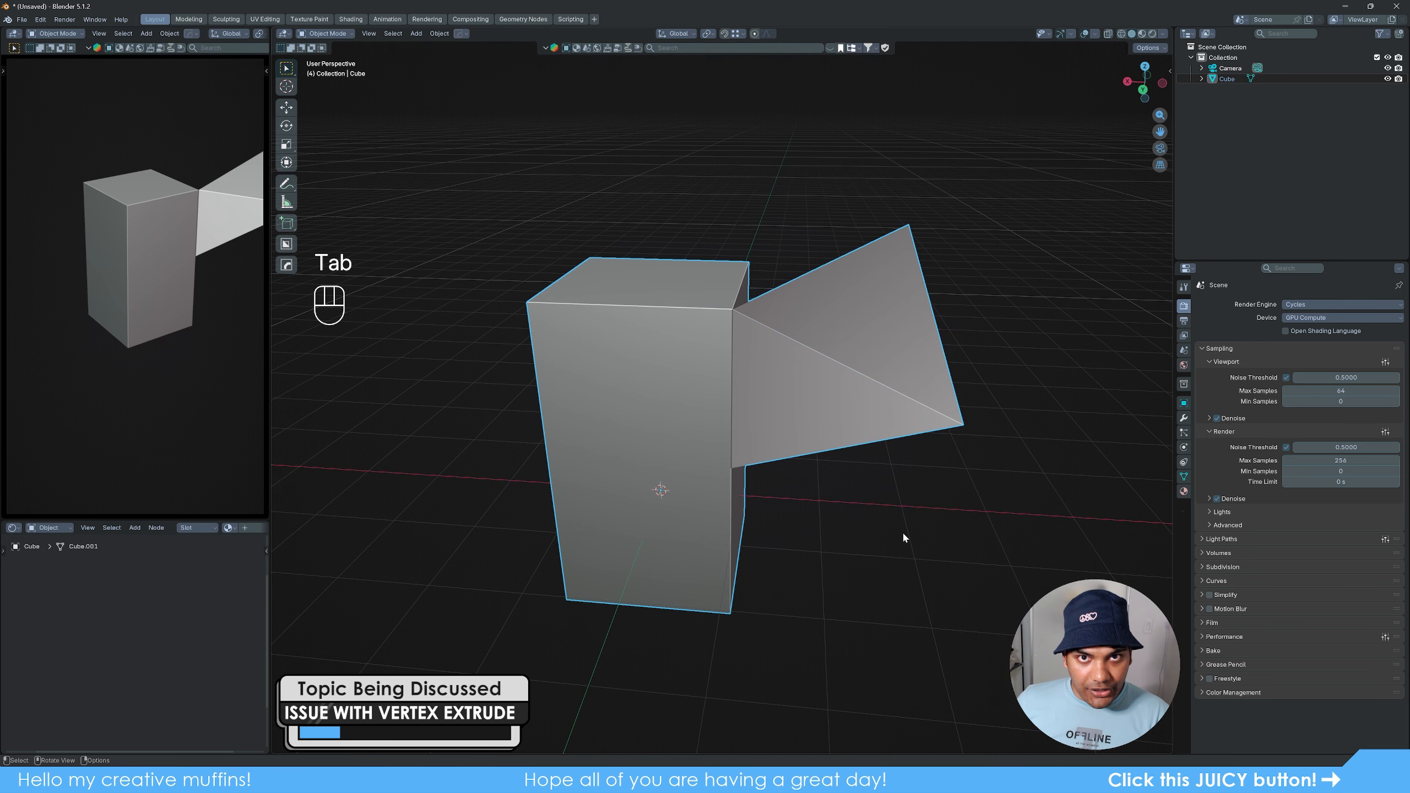
{"action": "middle_click_drag", "start_coordinate": [882, 461], "coordinate": [812, 444]}
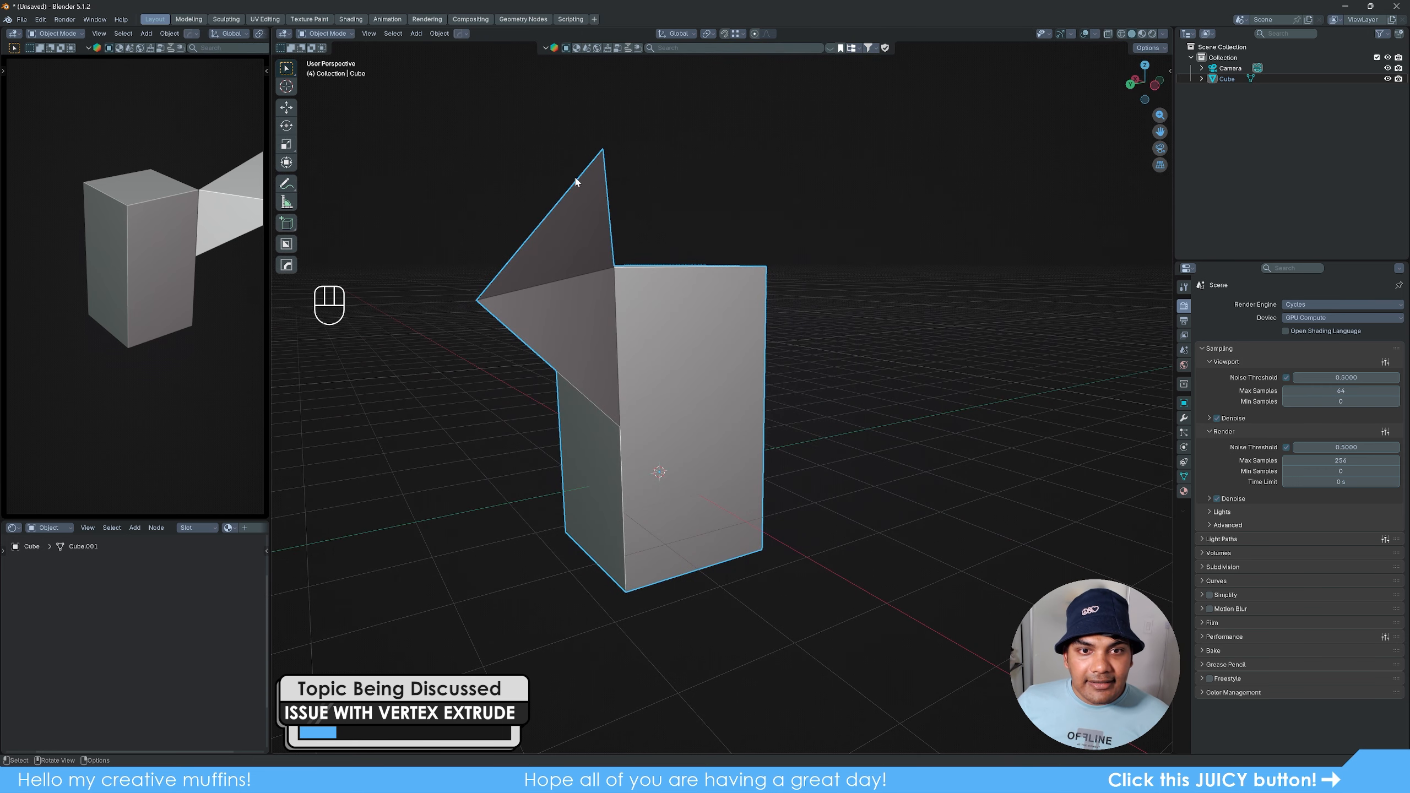
{"action": "middle_click_drag", "start_coordinate": [669, 342], "coordinate": [892, 371]}
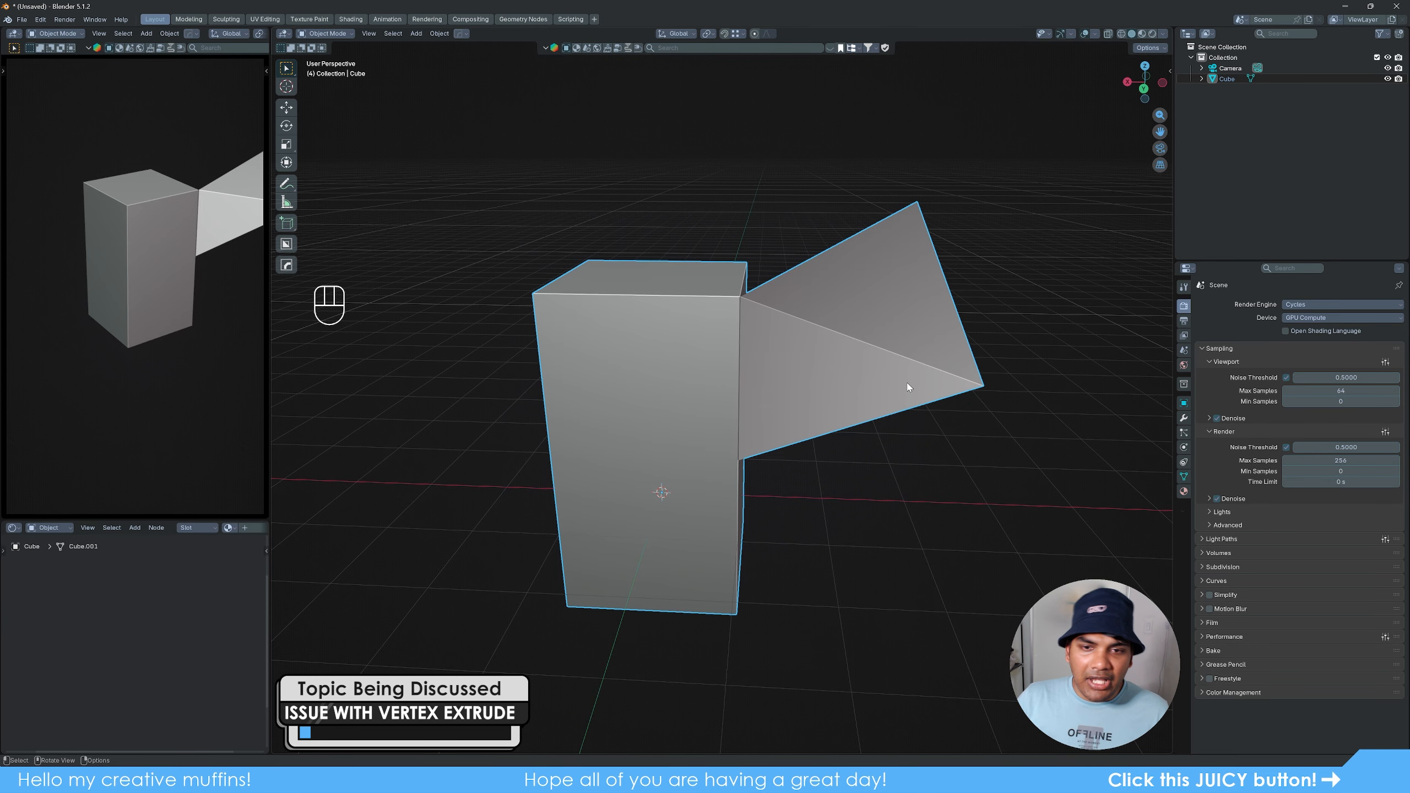
{"action": "middle_click_drag", "start_coordinate": [827, 439], "coordinate": [862, 443]}
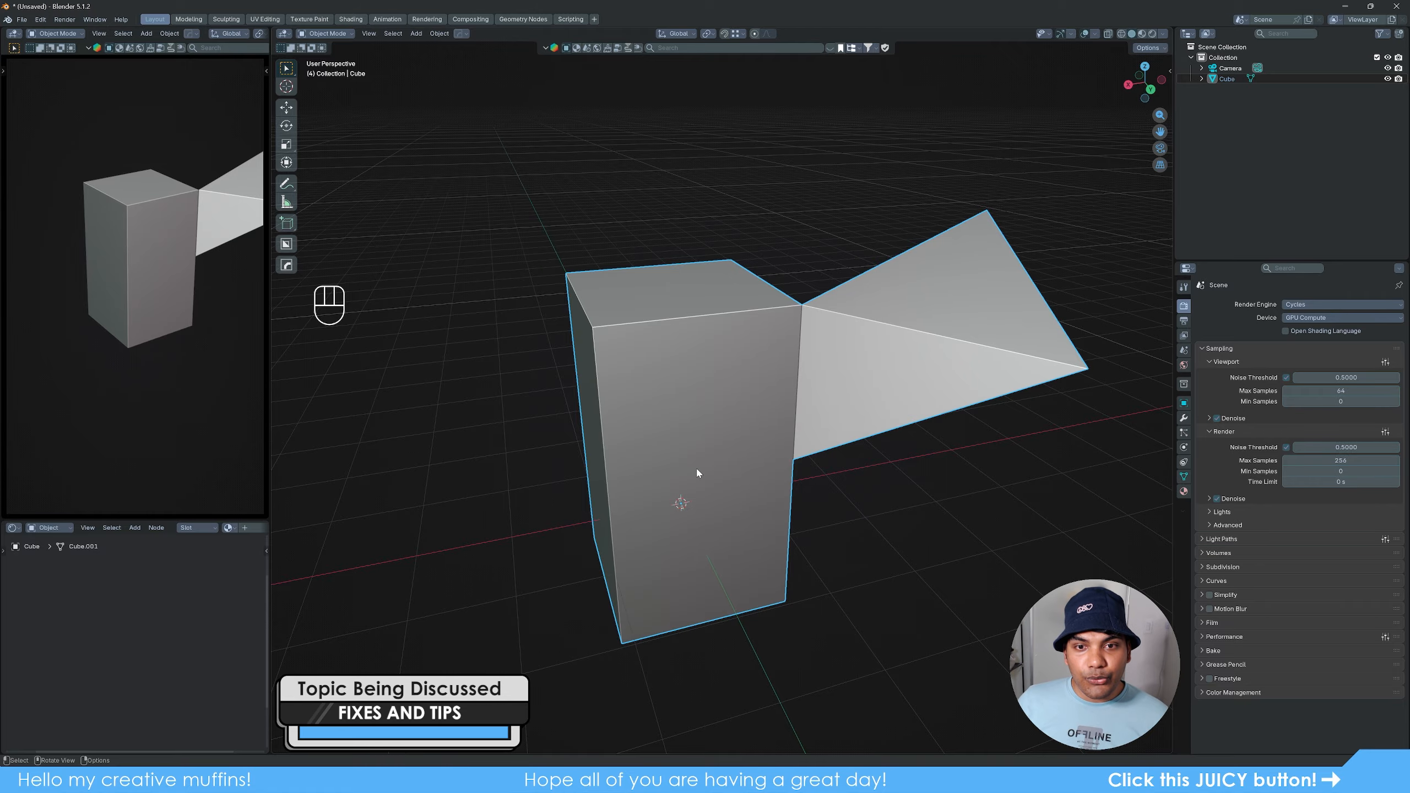
- In Edit Mode from the top view, extrude the block's selected corner vertex six times to outline a rough polygon beside the block
{"action": "middle_click_drag", "start_coordinate": [699, 472], "coordinate": [819, 498], "text": "alt"}
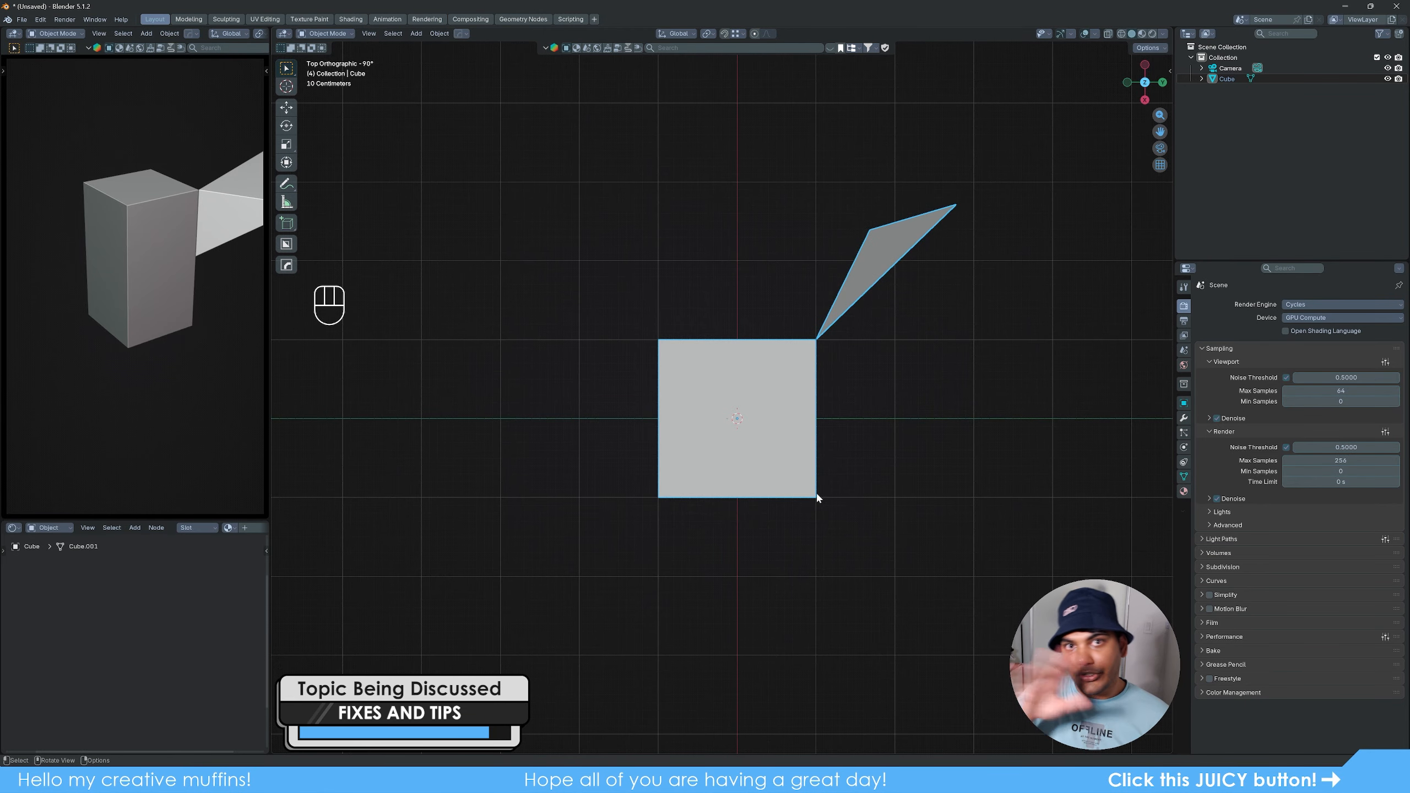
{"action": "key", "text": "1"}
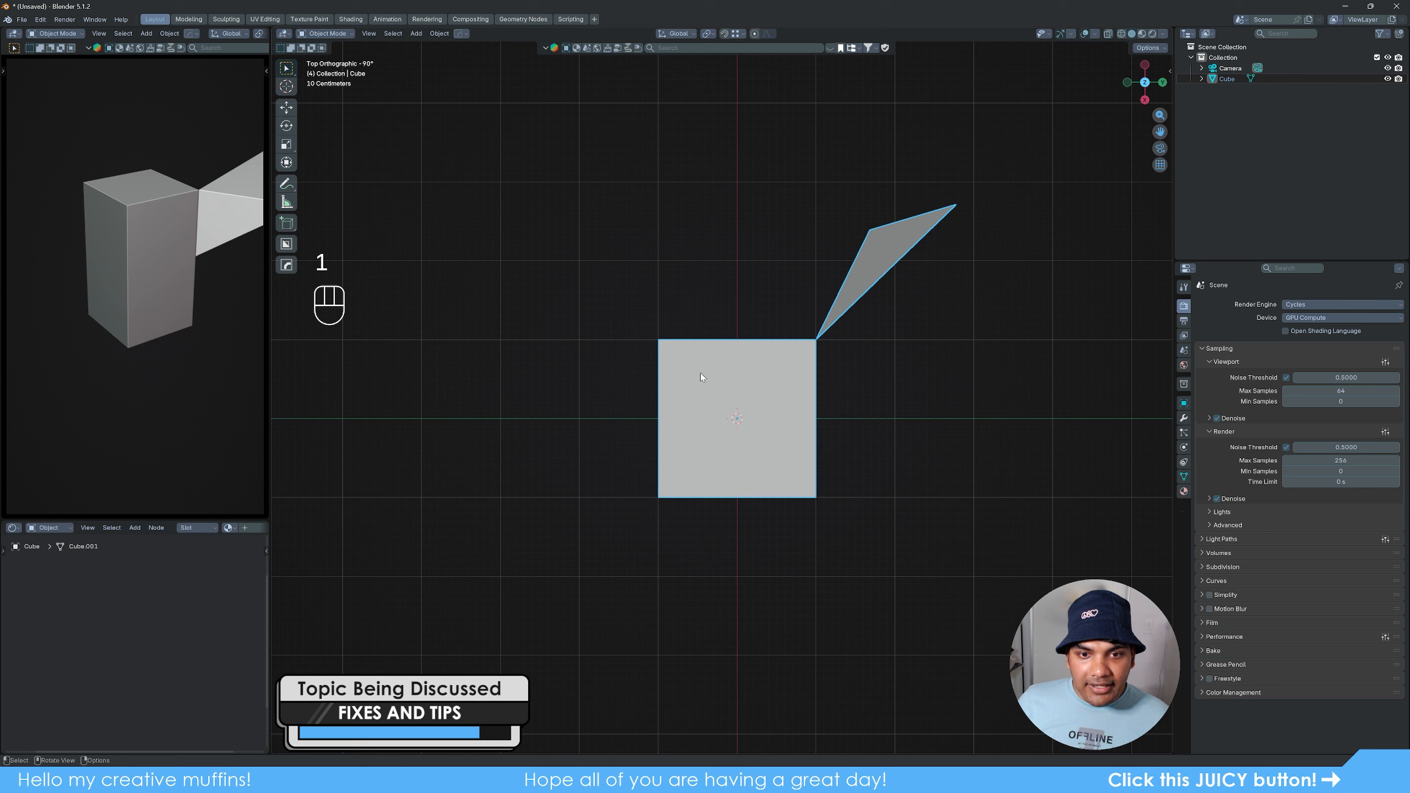
{"action": "key", "text": "1"}
{"action": "key", "text": "Tab"}
{"action": "key", "text": "1"}
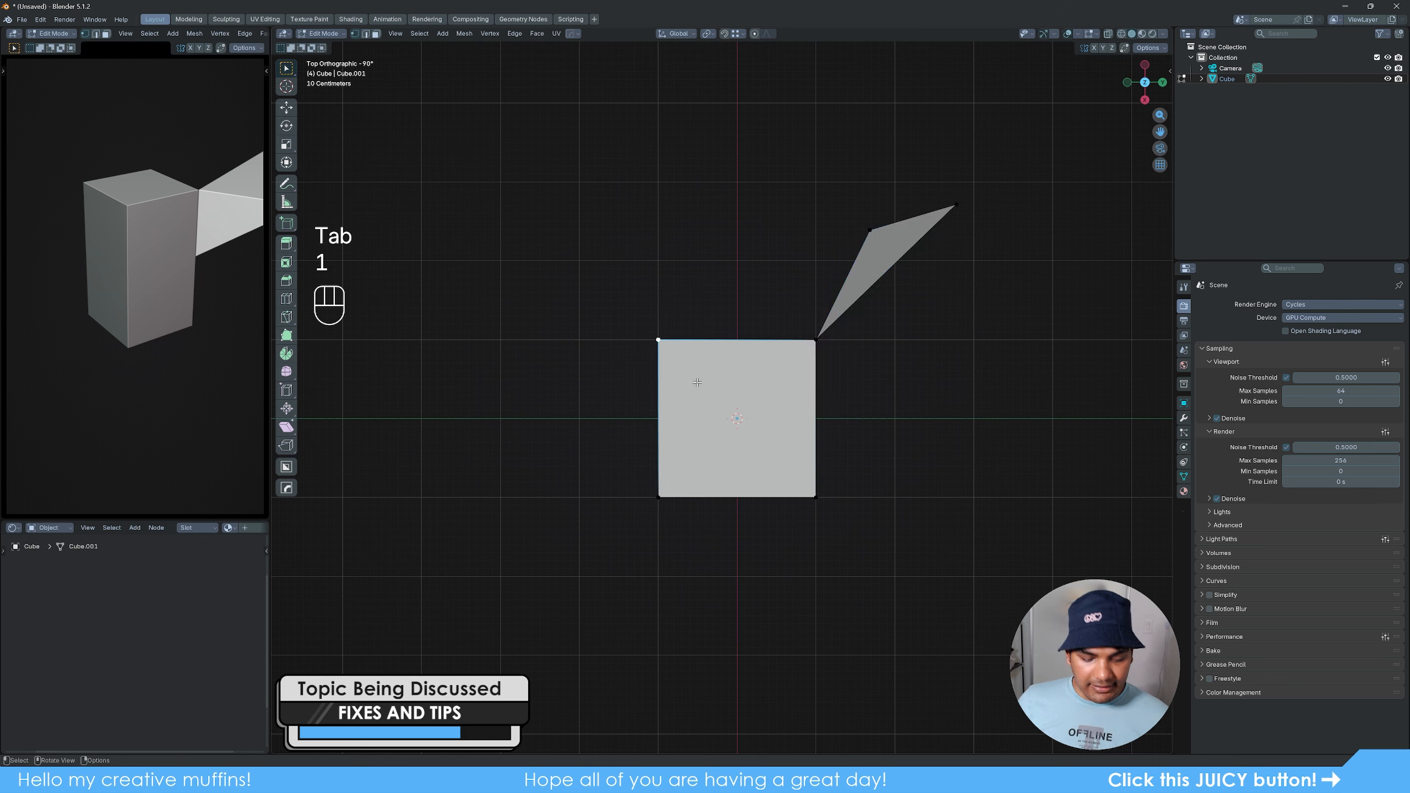
{"action": "key", "text": "e"}
{"action": "left_click", "coordinate": [633, 251]}
{"action": "key", "text": "e"}
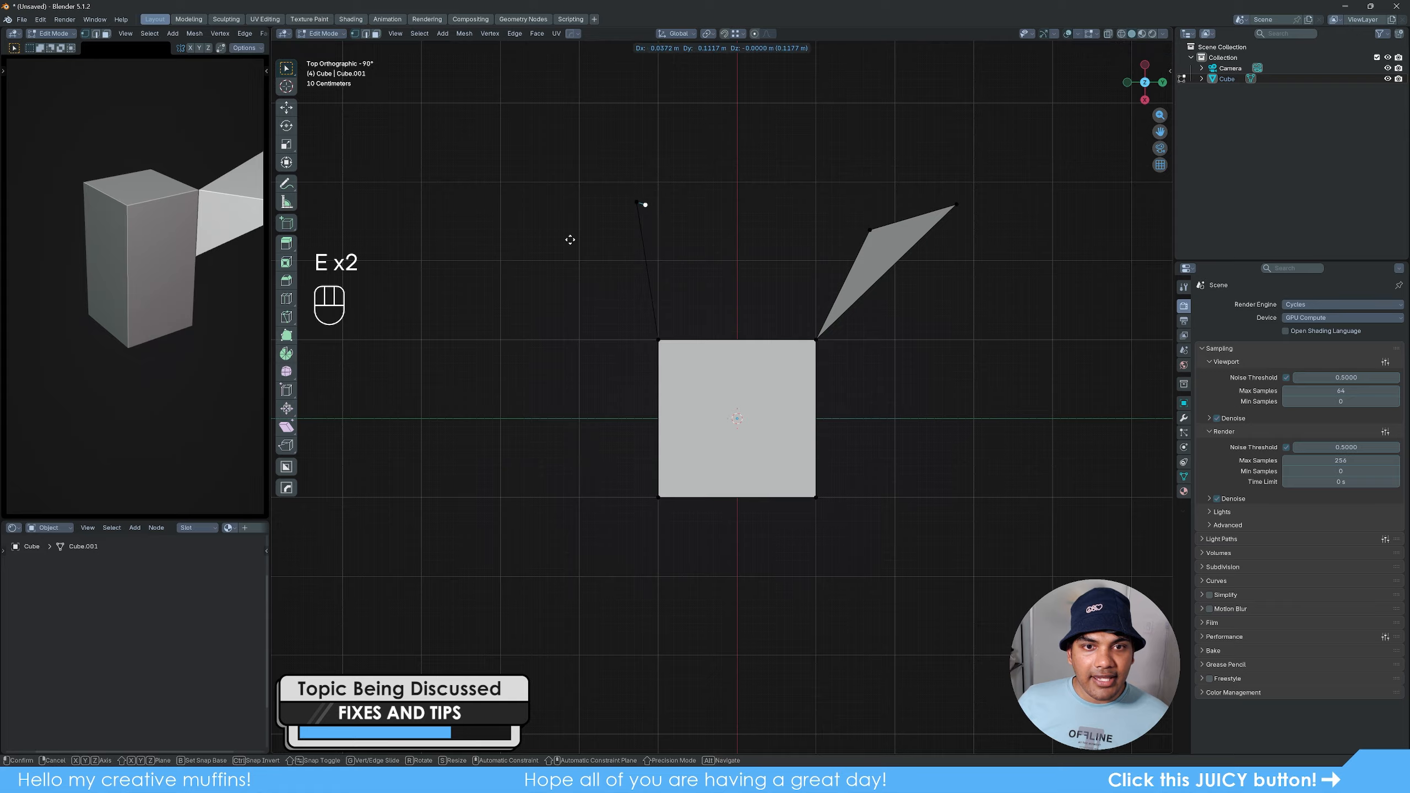
{"action": "left_click", "coordinate": [527, 217]}
{"action": "key", "text": "e"}
{"action": "left_click", "coordinate": [436, 297]}
{"action": "key", "text": "e"}
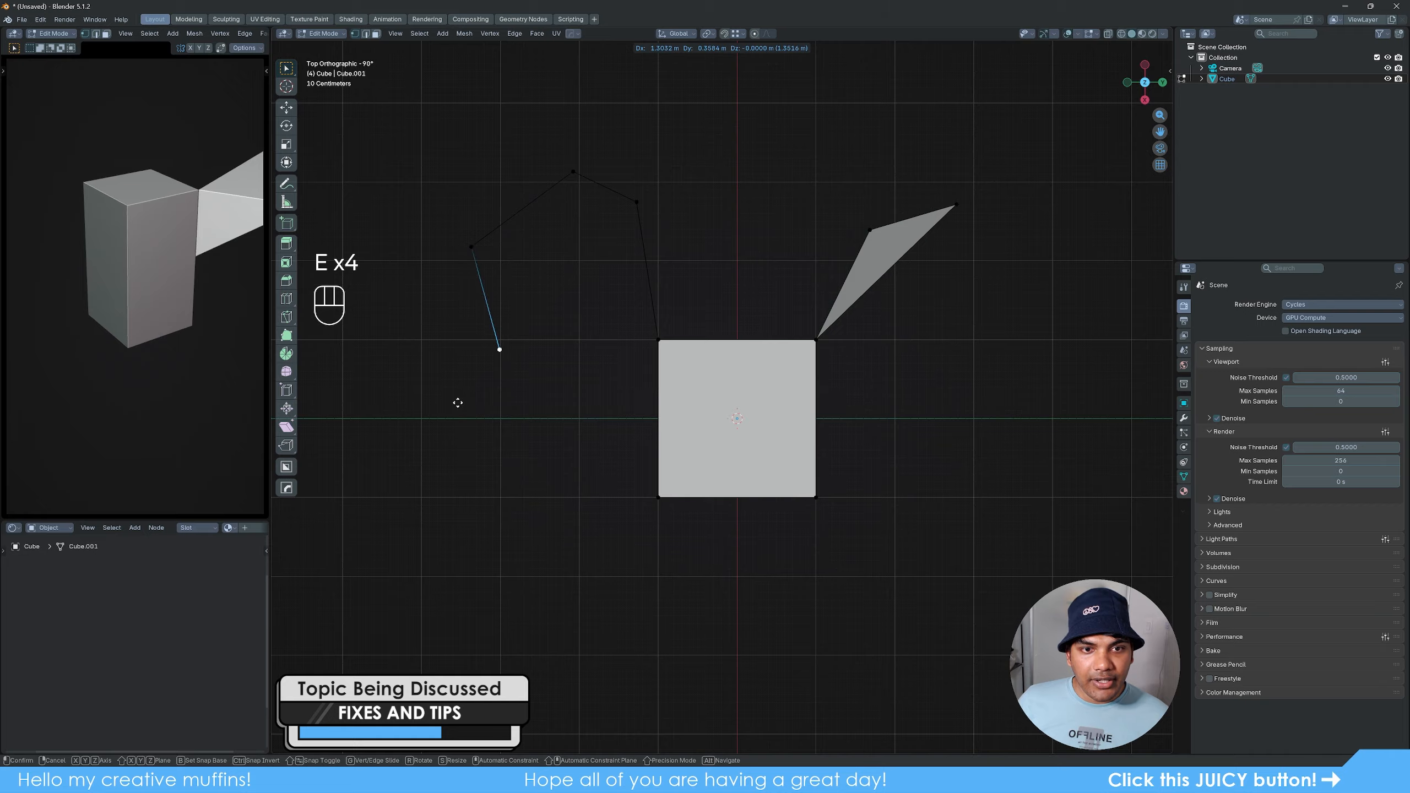
{"action": "left_click", "coordinate": [459, 398]}
{"action": "key", "text": "e"}
{"action": "left_click", "coordinate": [542, 394]}
{"action": "key", "text": "e"}
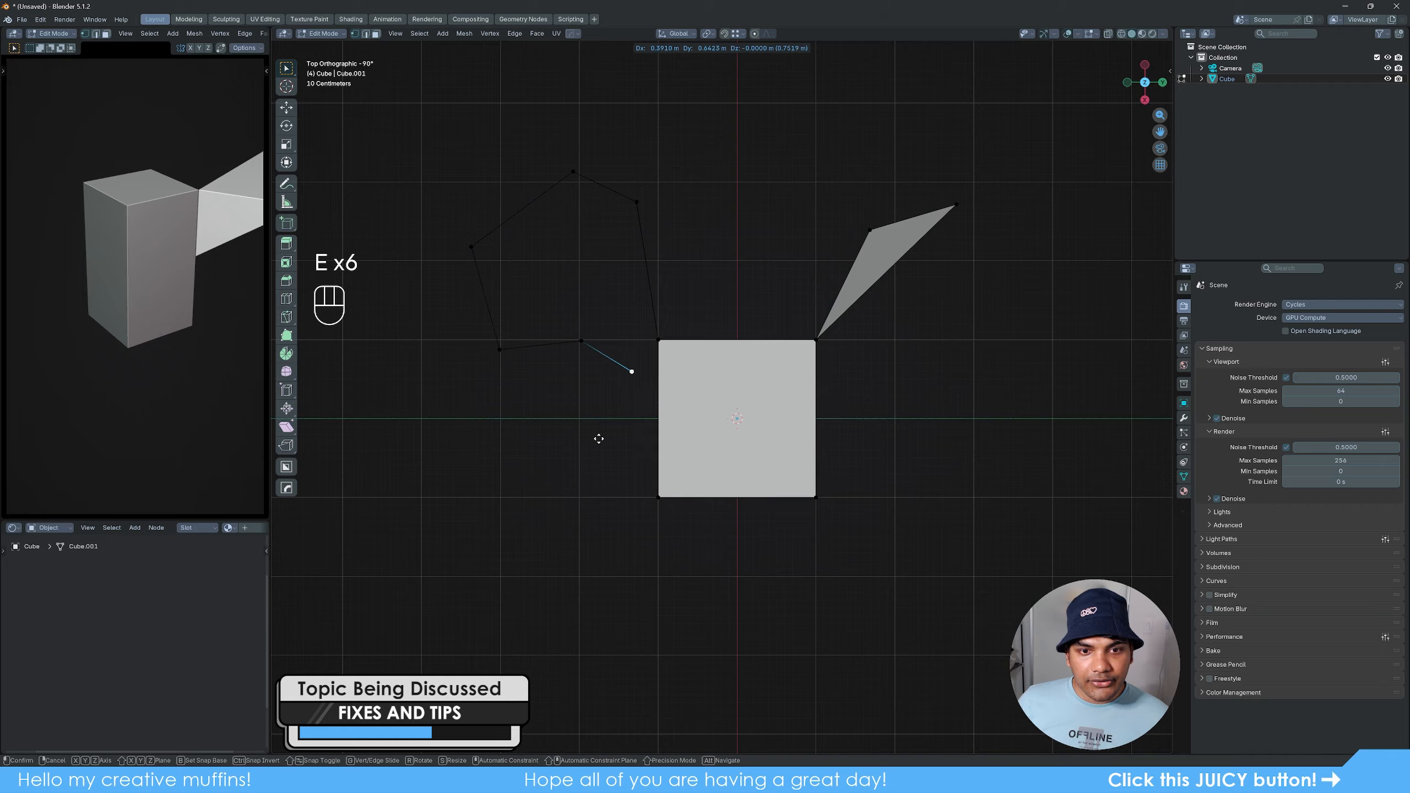
{"action": "left_click", "coordinate": [599, 439]}
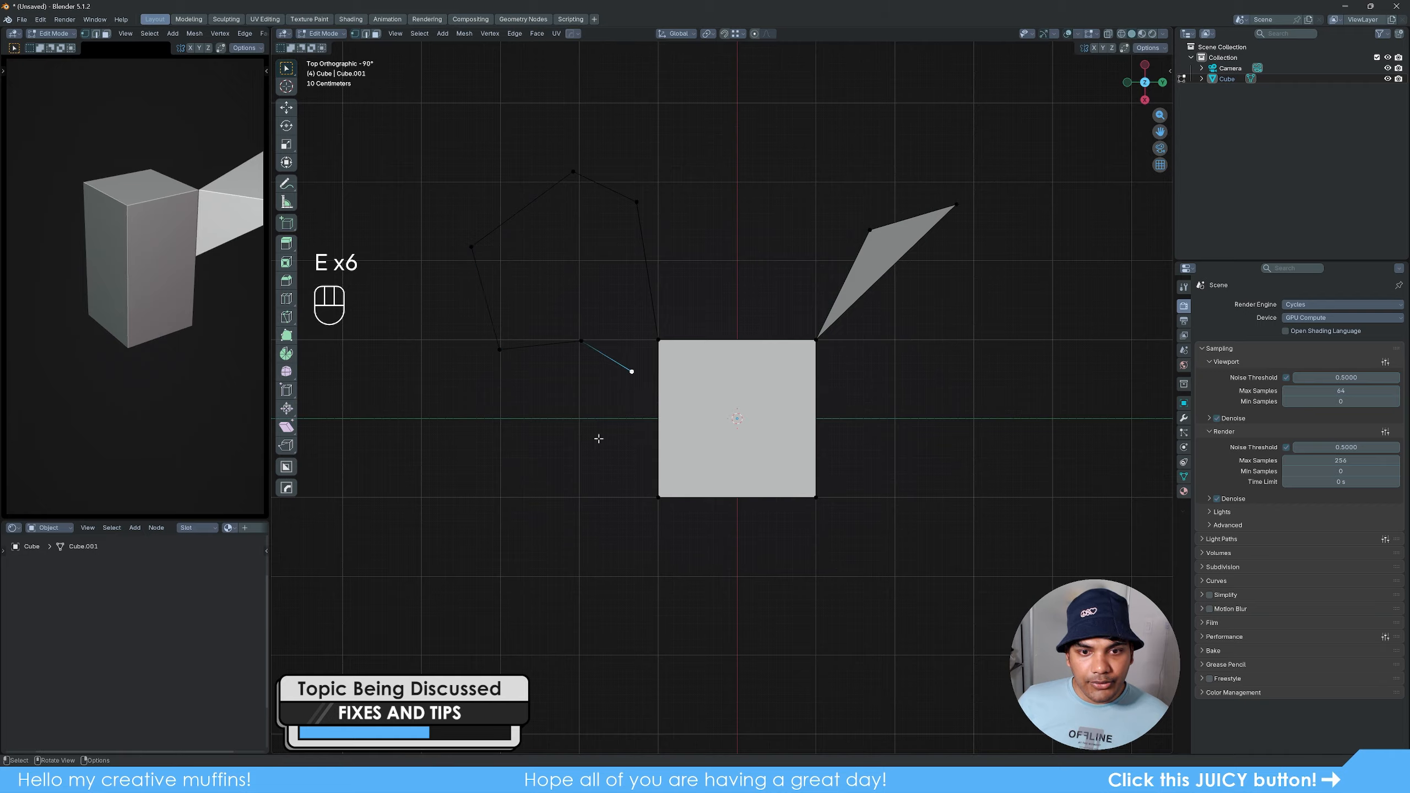
- Merge the last extruded vertex into the block's corner vertex with At Last, closing the polygon outline
{"action": "left_click", "coordinate": [660, 340], "text": "shift"}
{"action": "key", "text": "m"}
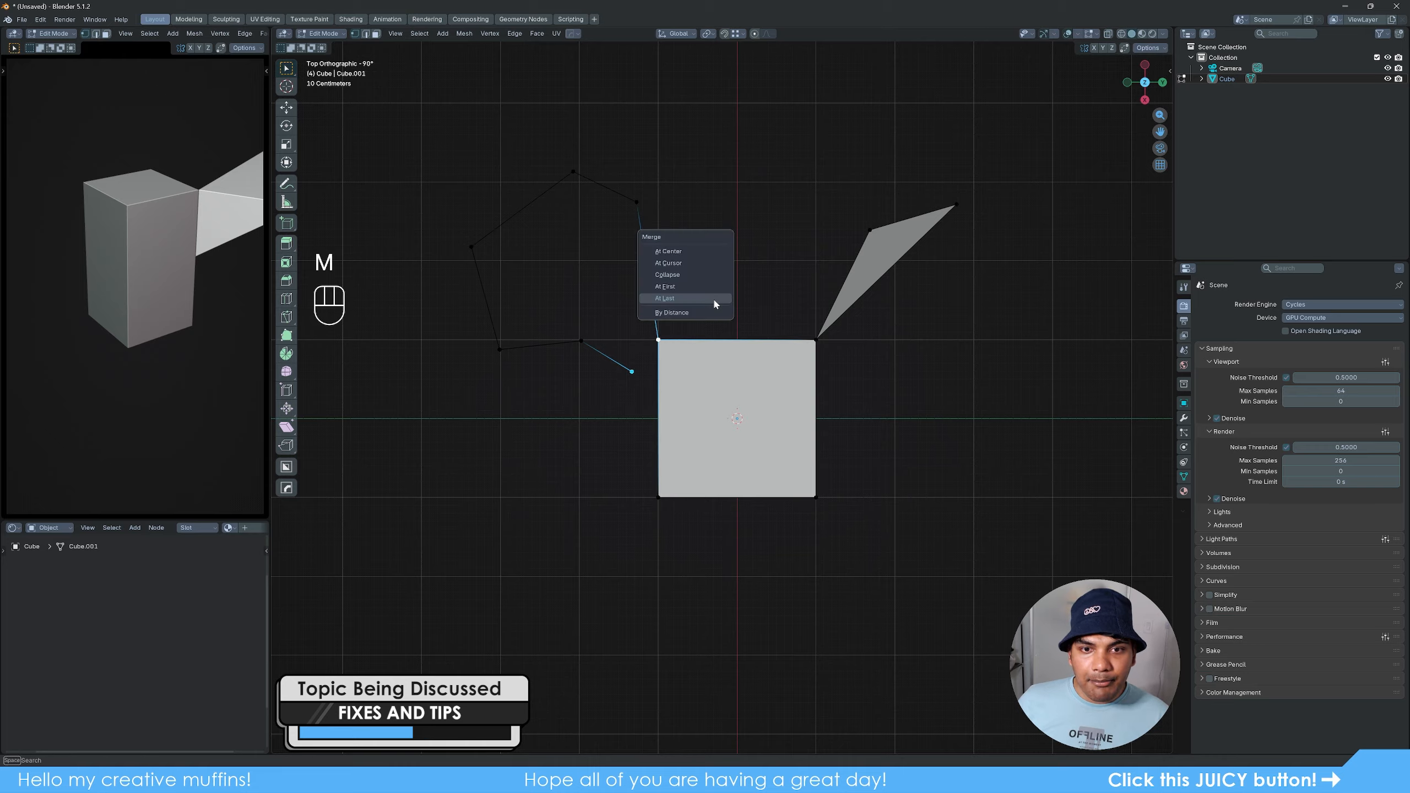
{"action": "left_click", "coordinate": [714, 300]}
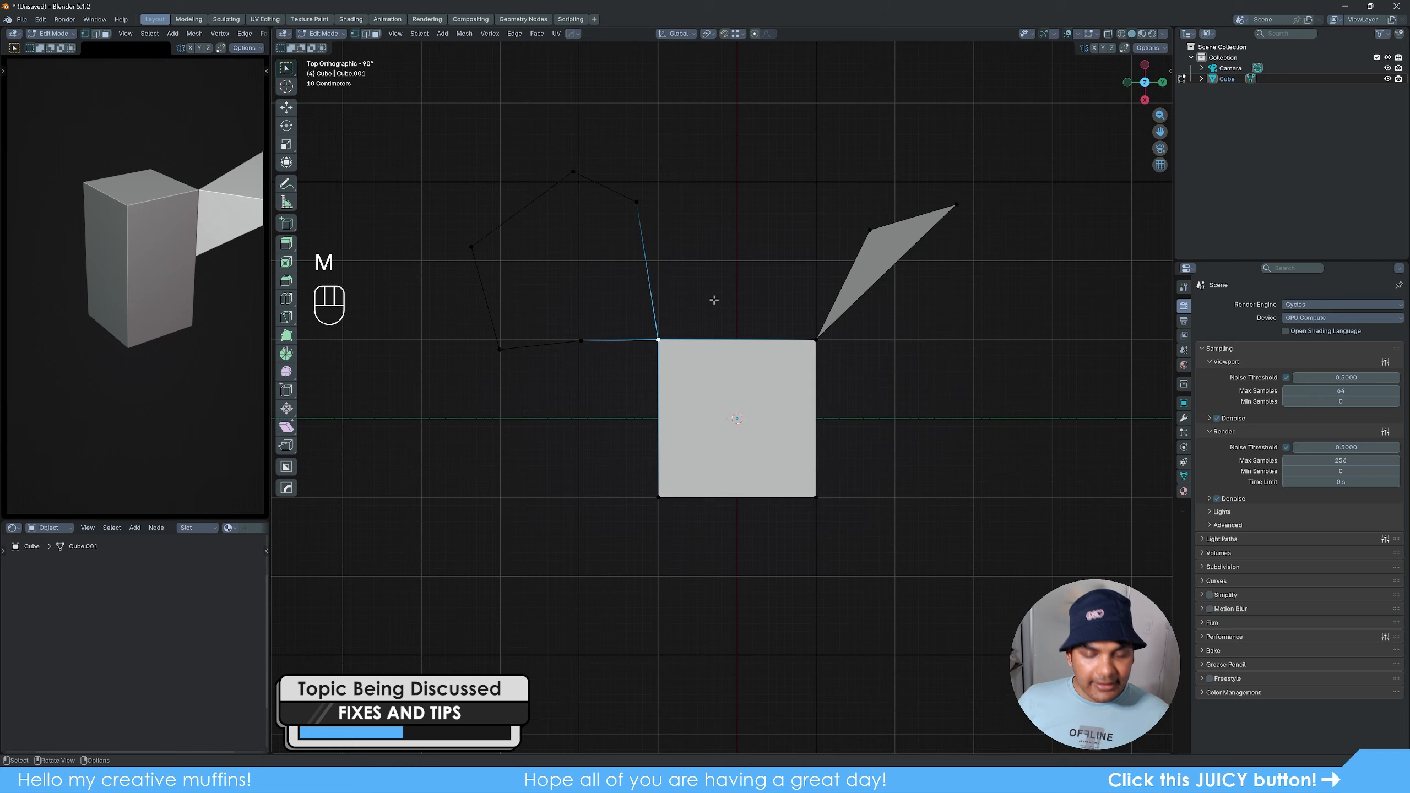
- Loop-select the polygon outline in edge select mode, fill it with a face, and view the result in perspective in Object Mode
{"action": "key", "text": "2"}
{"action": "left_click", "coordinate": [620, 192], "text": "alt"}
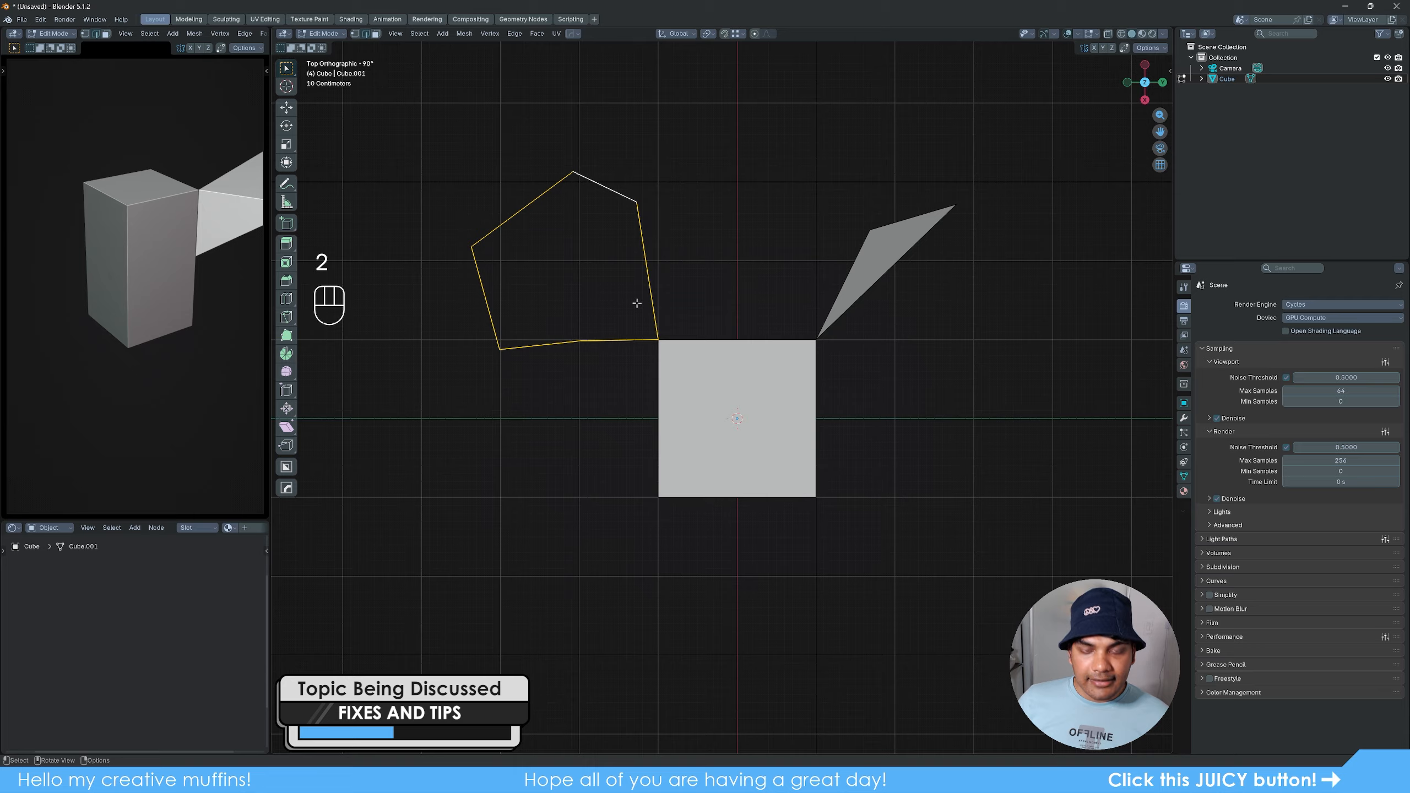
{"action": "key", "text": "f"}
{"action": "key", "text": "Tab"}
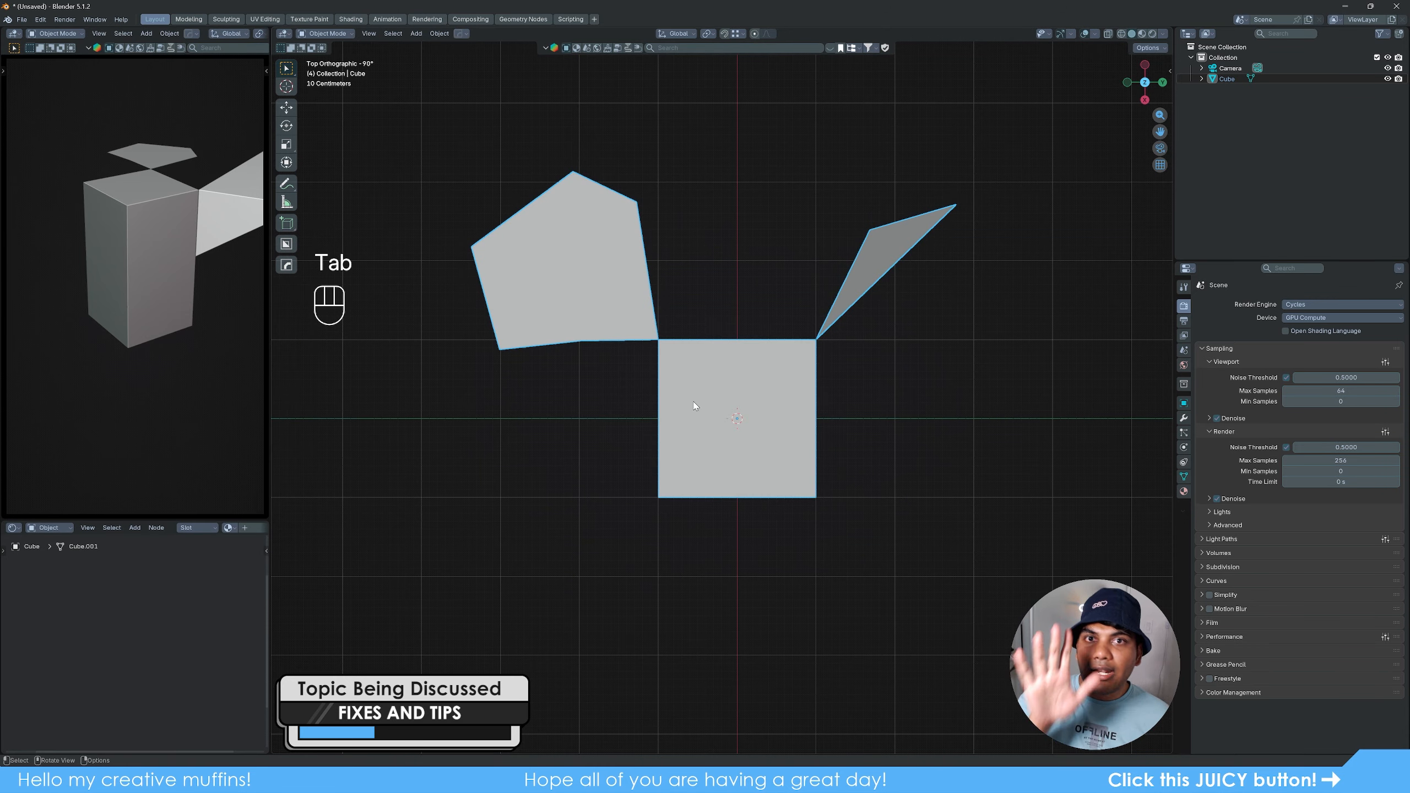
{"action": "middle_click_drag", "start_coordinate": [703, 439], "coordinate": [750, 348]}
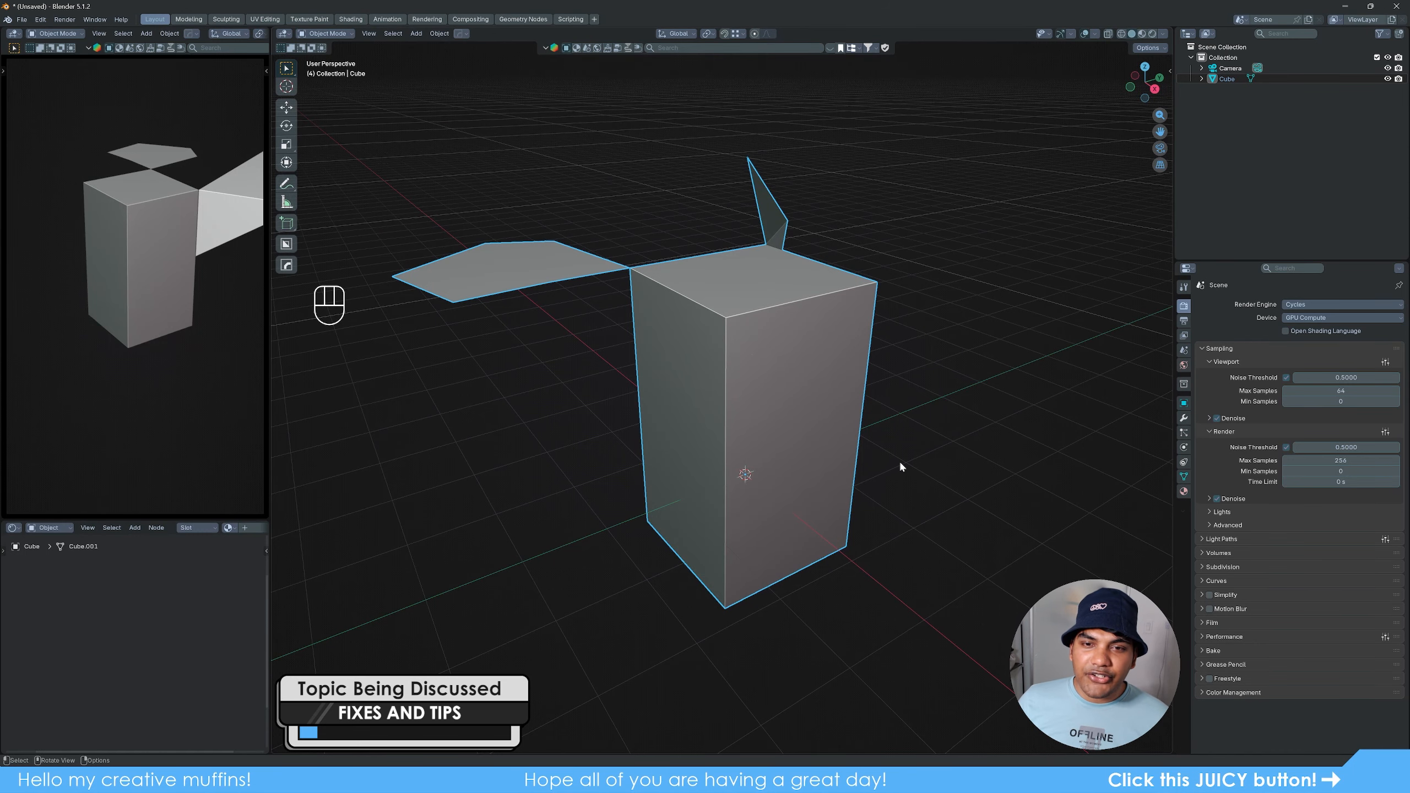
{"action": "middle_click_drag", "start_coordinate": [900, 466], "coordinate": [824, 471]}
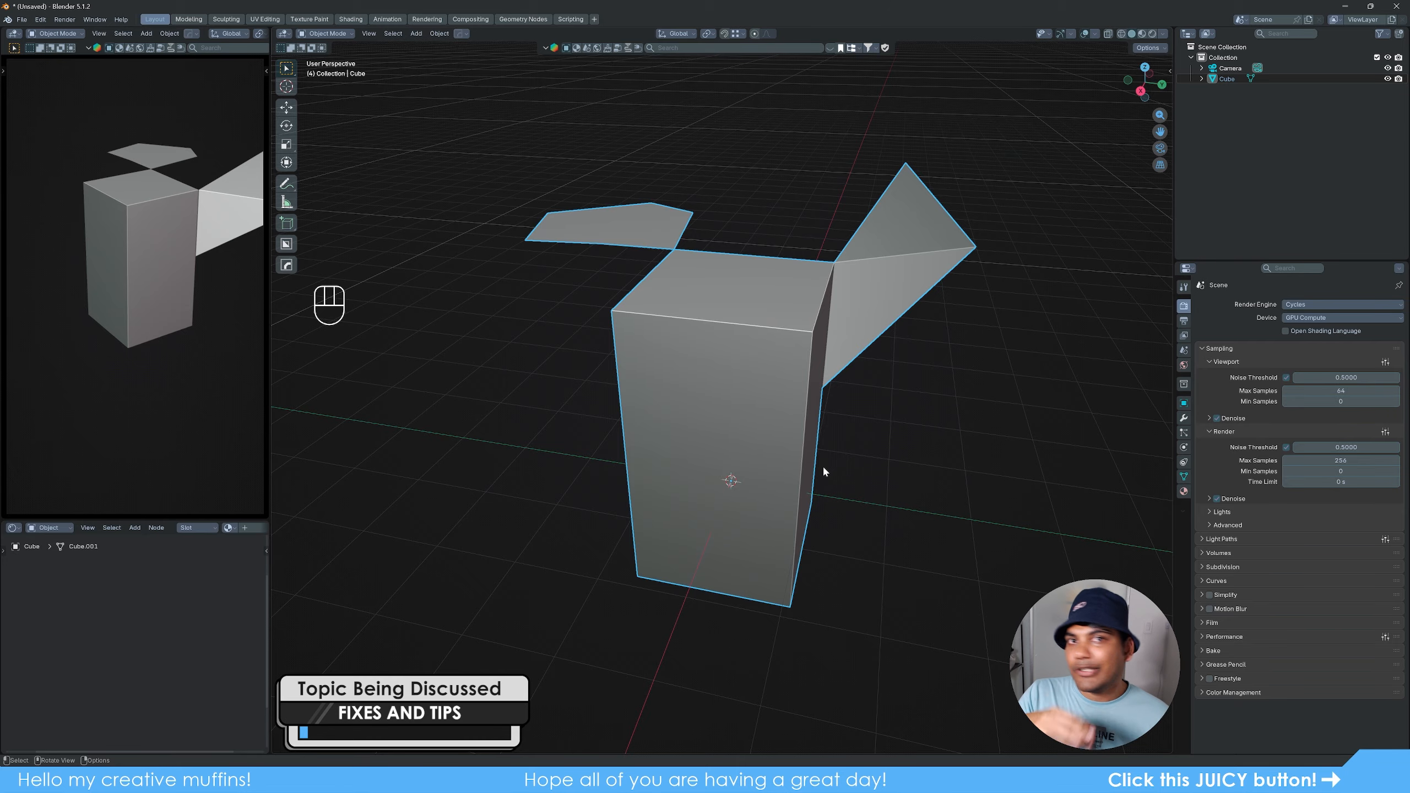
{"action": "middle_click_drag", "start_coordinate": [824, 471], "coordinate": [865, 472]}
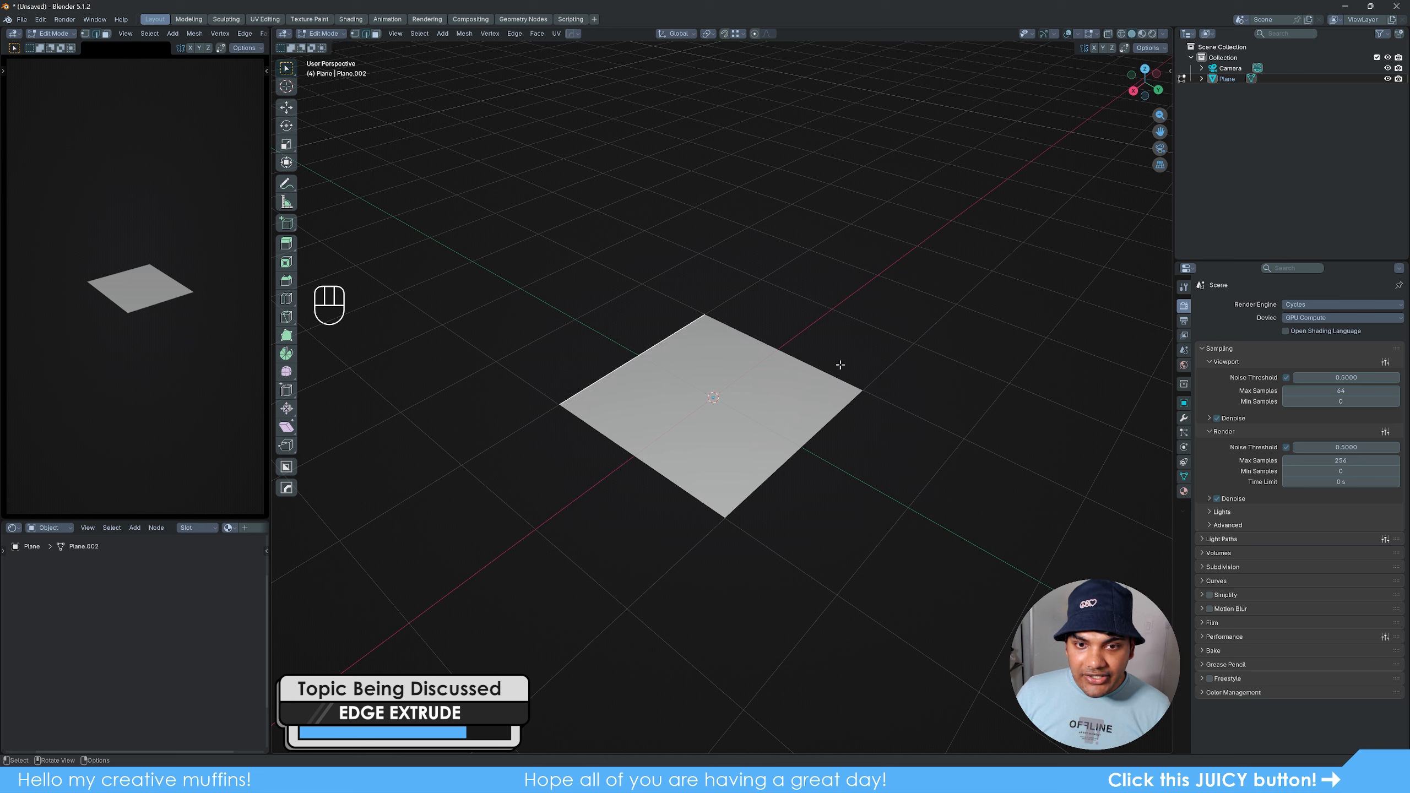
- Extrude the plane's back edge, trying the X axis before constraining the extrusion upward along Z
{"action": "key", "text": "e"}
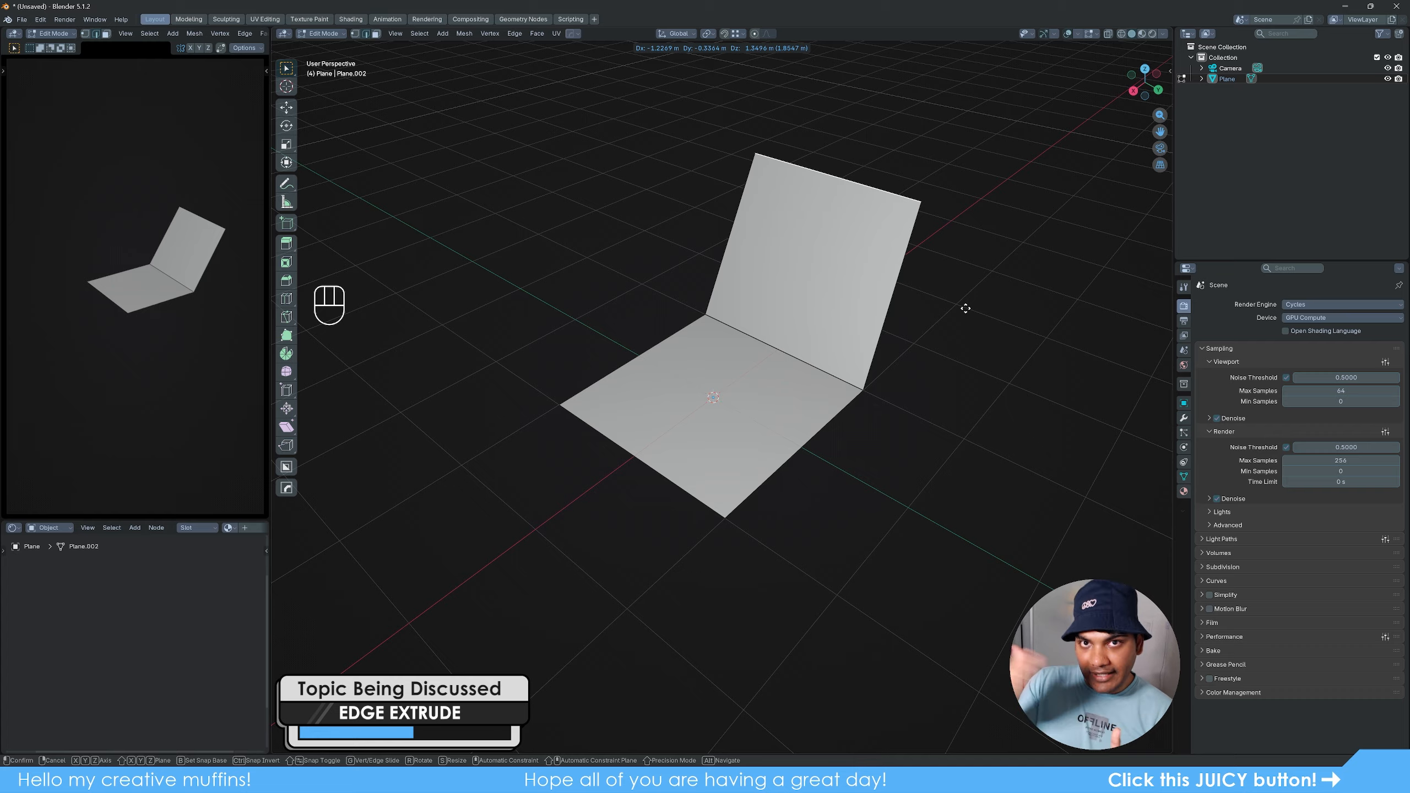
{"action": "key", "text": "x"}
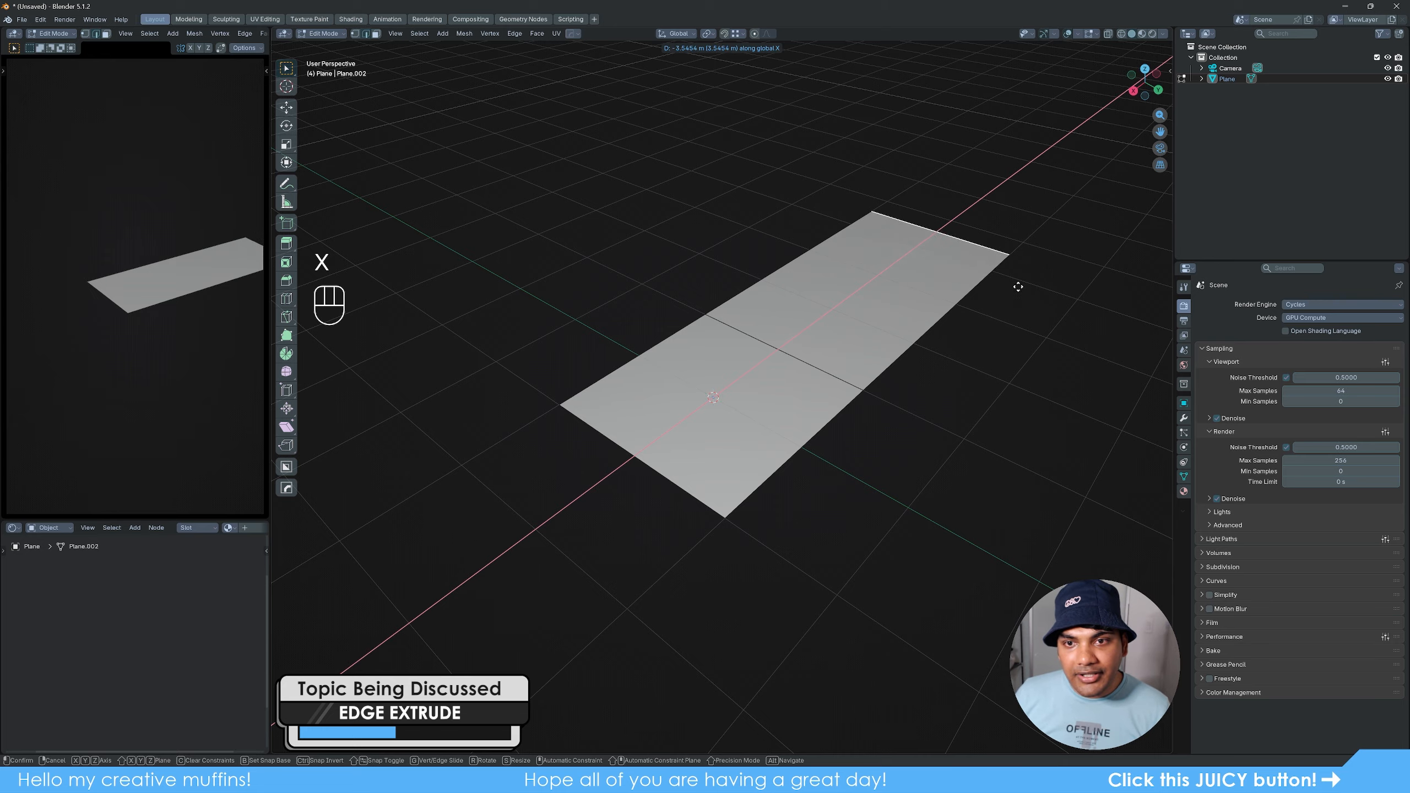
{"action": "key", "text": "z"}
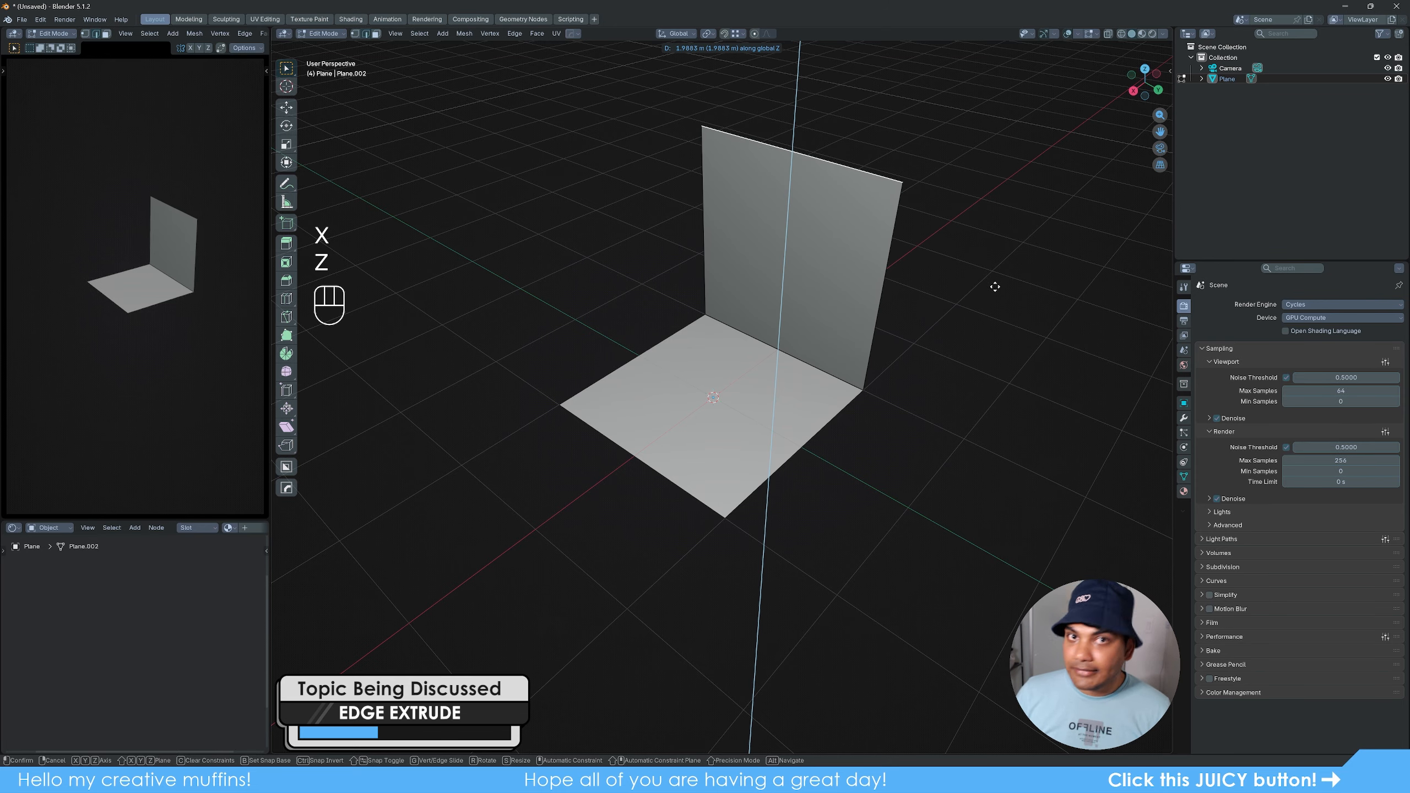
{"action": "left_click", "coordinate": [989, 320]}
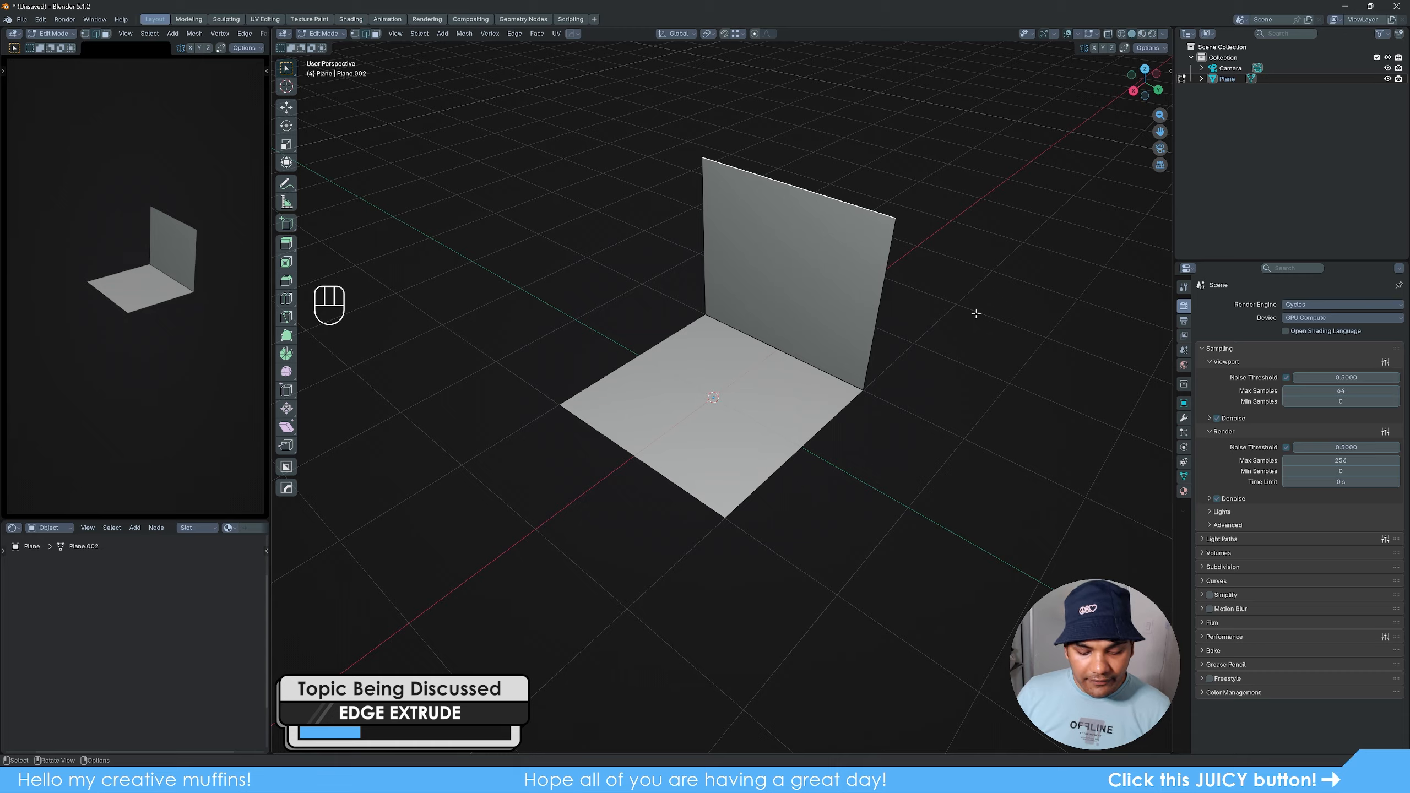
{"action": "key", "text": "g"}
{"action": "key", "text": "y"}
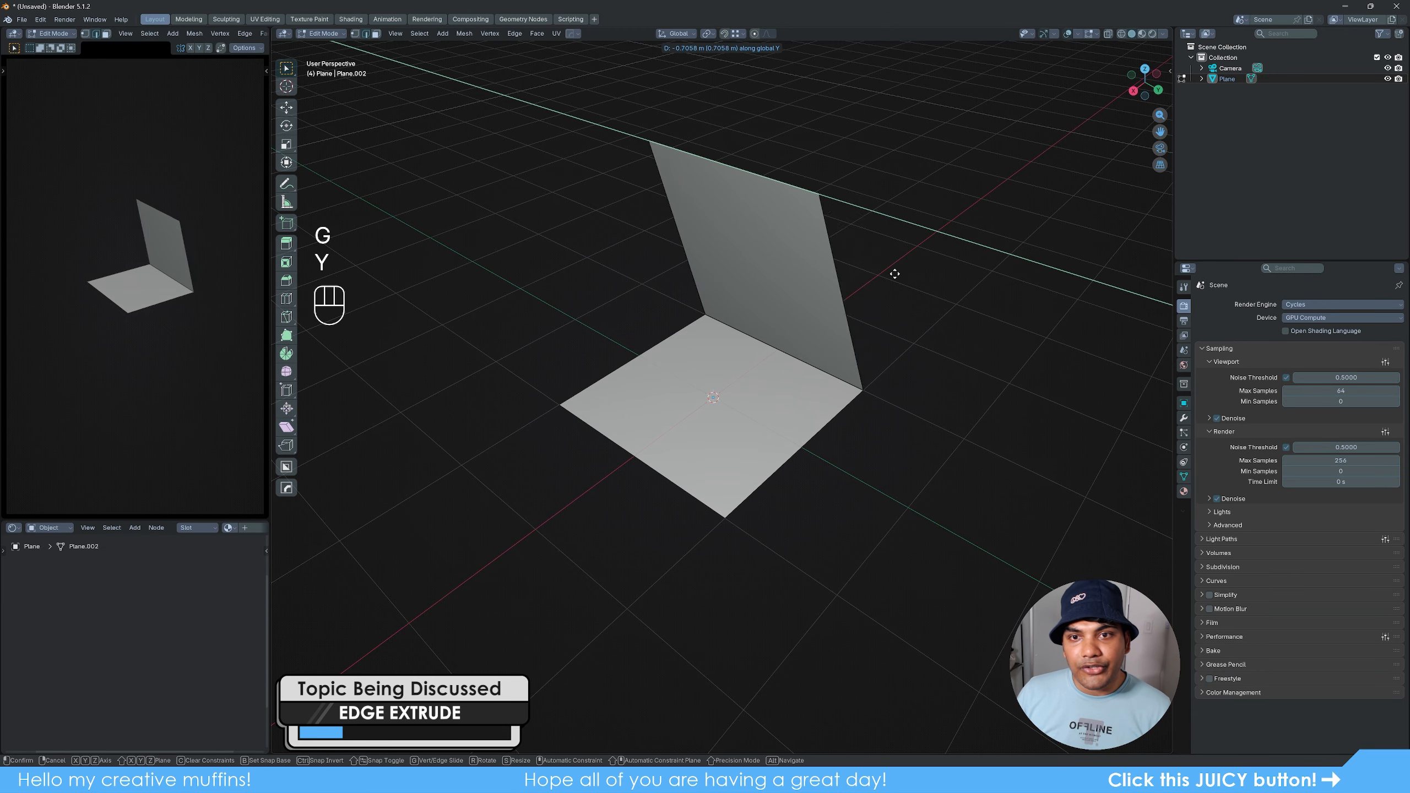
{"action": "left_click", "coordinate": [960, 400]}
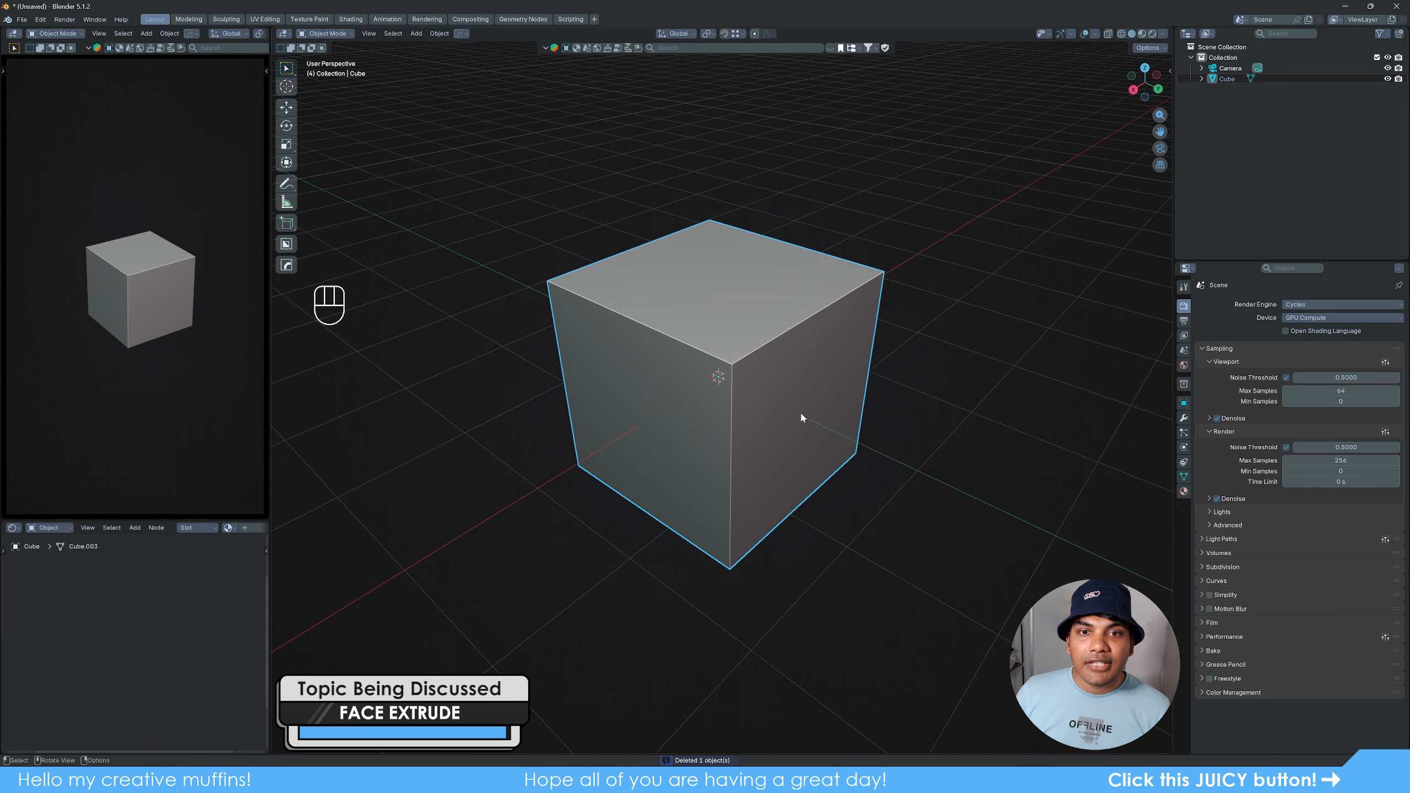
- In face select mode, select the cube's side face facing the positive Y axis and extrude it outward
{"action": "key", "text": "Tab"}
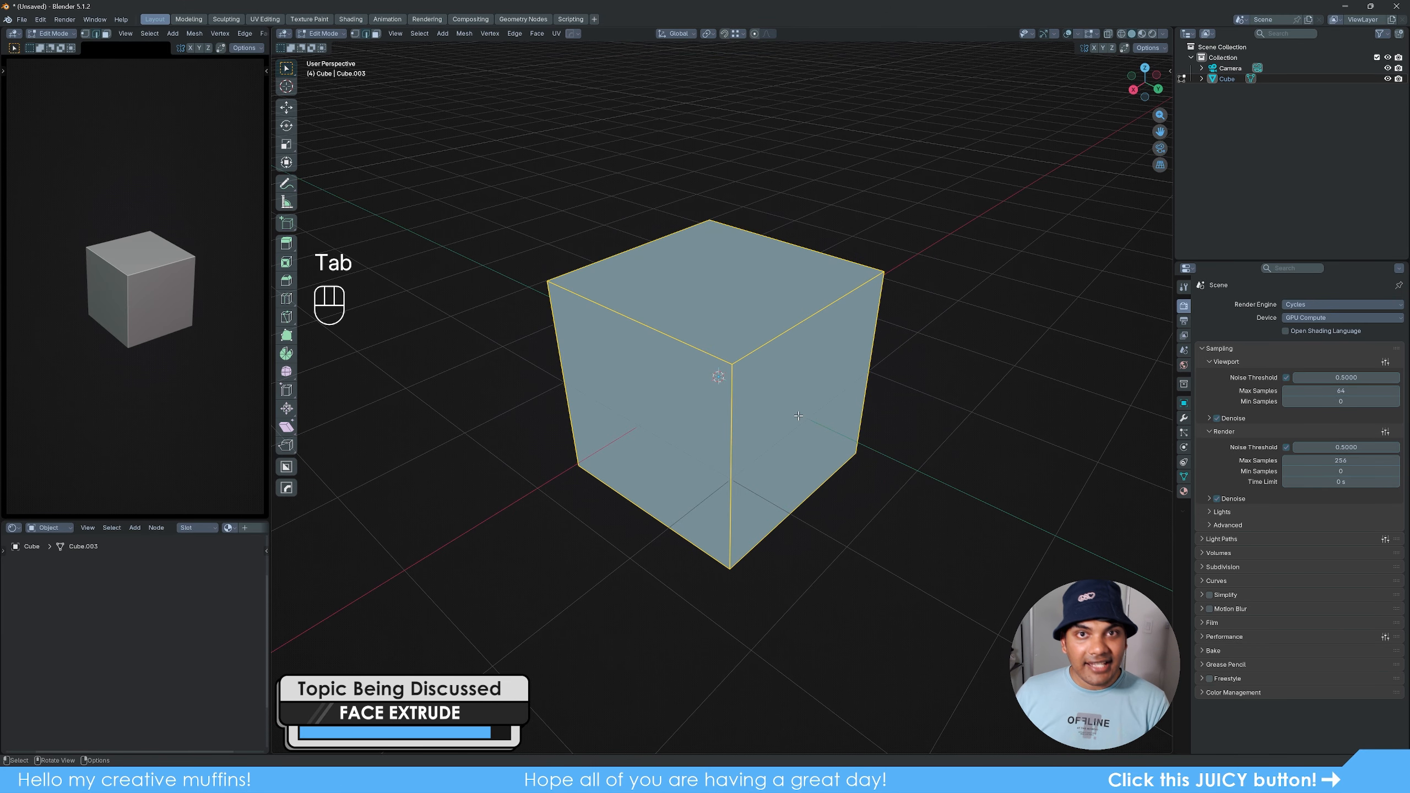
{"action": "key", "text": "3"}
{"action": "left_click", "coordinate": [805, 439]}
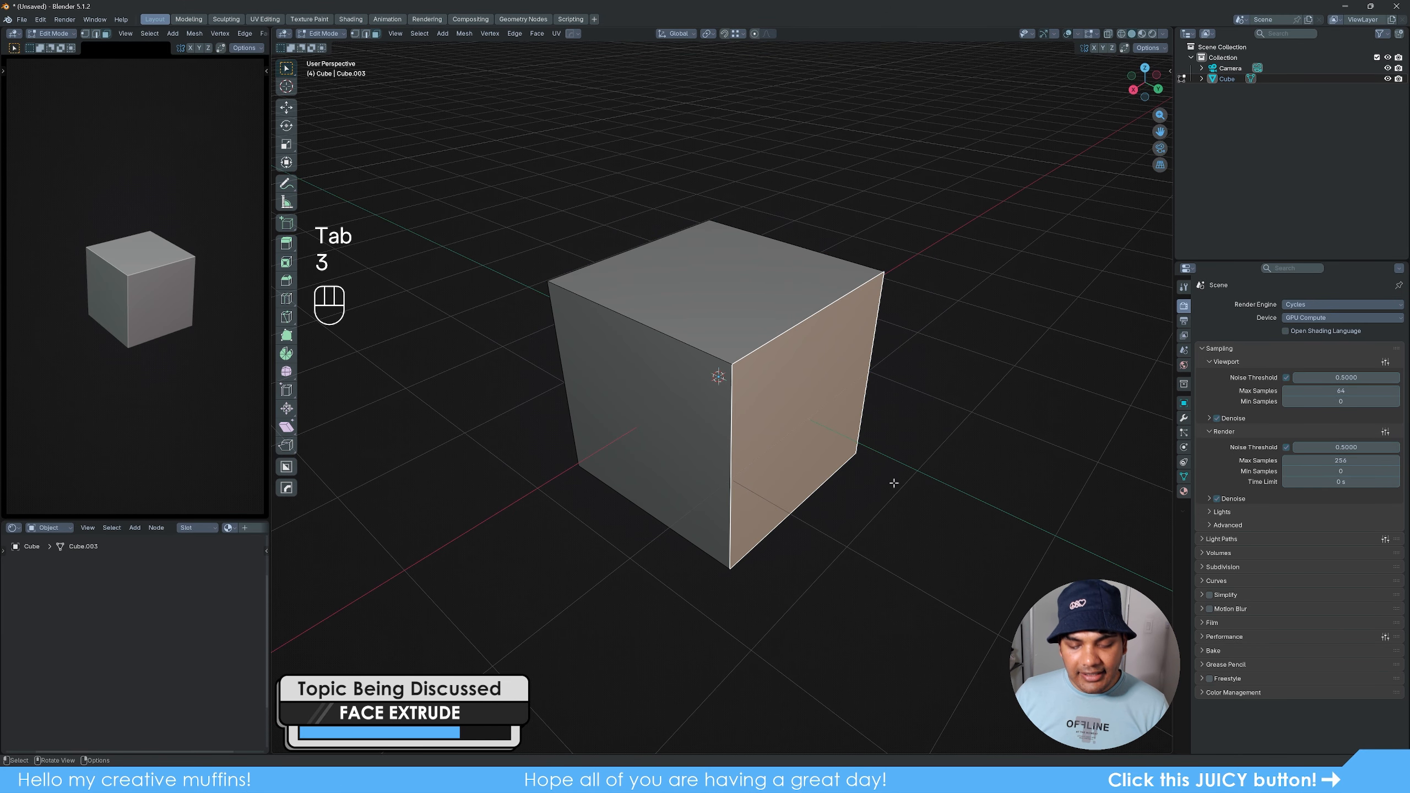
{"action": "key", "text": "e"}
{"action": "left_click", "coordinate": [1033, 568]}
{"action": "middle_click_drag", "start_coordinate": [994, 518], "coordinate": [992, 521]}
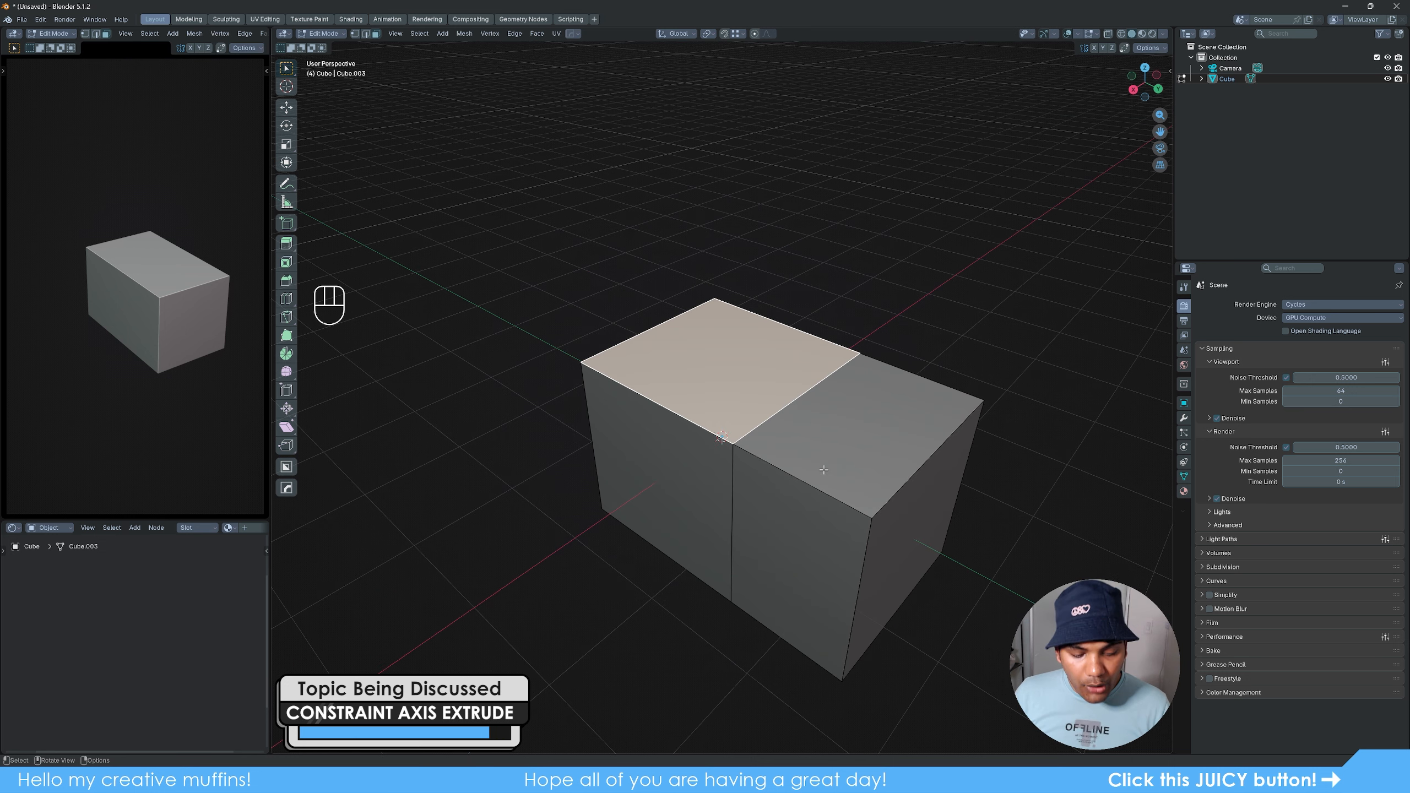
- Extrude the original cube's top face, trying the X and Y axis constraints before constraining the extrusion to Z
{"action": "key", "text": "e"}
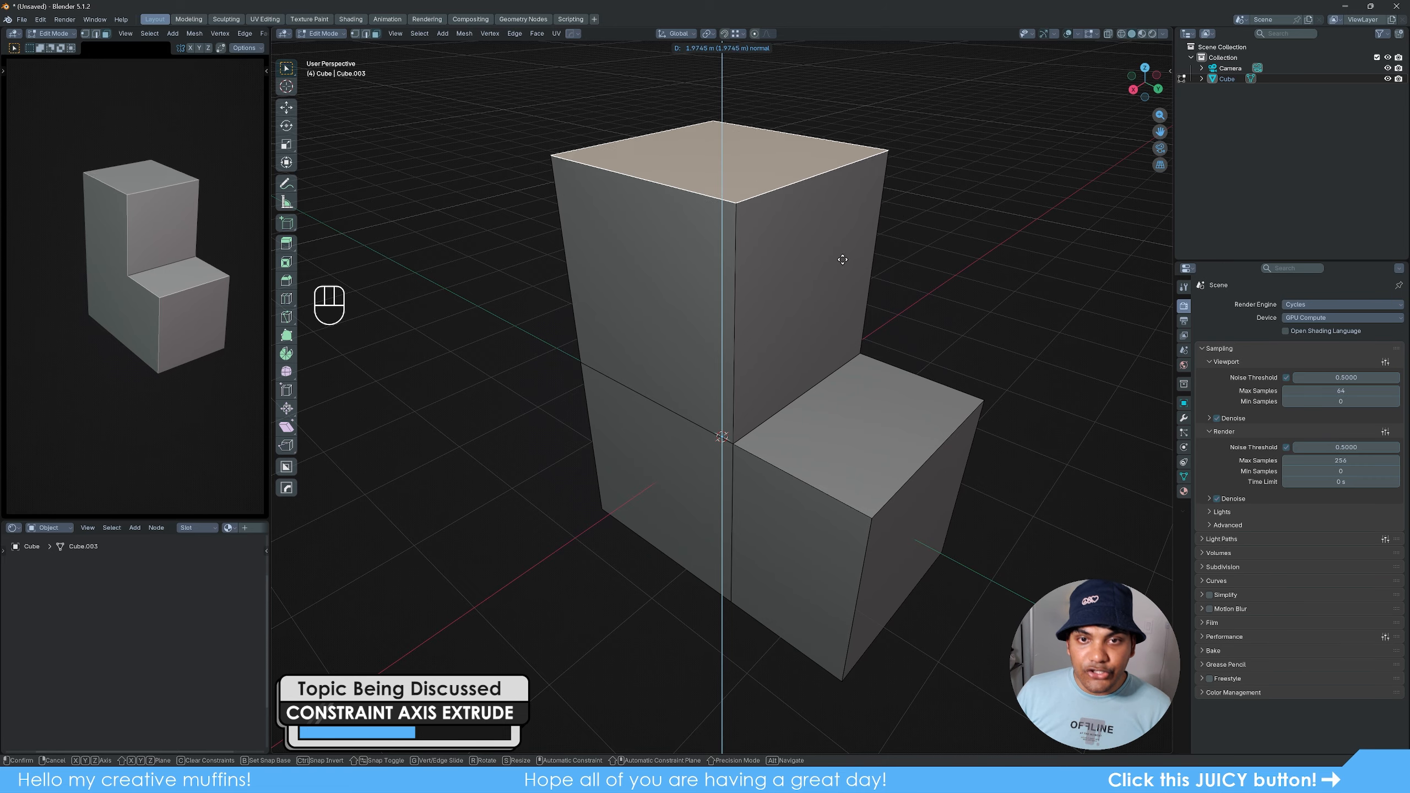
{"action": "key", "text": "x"}
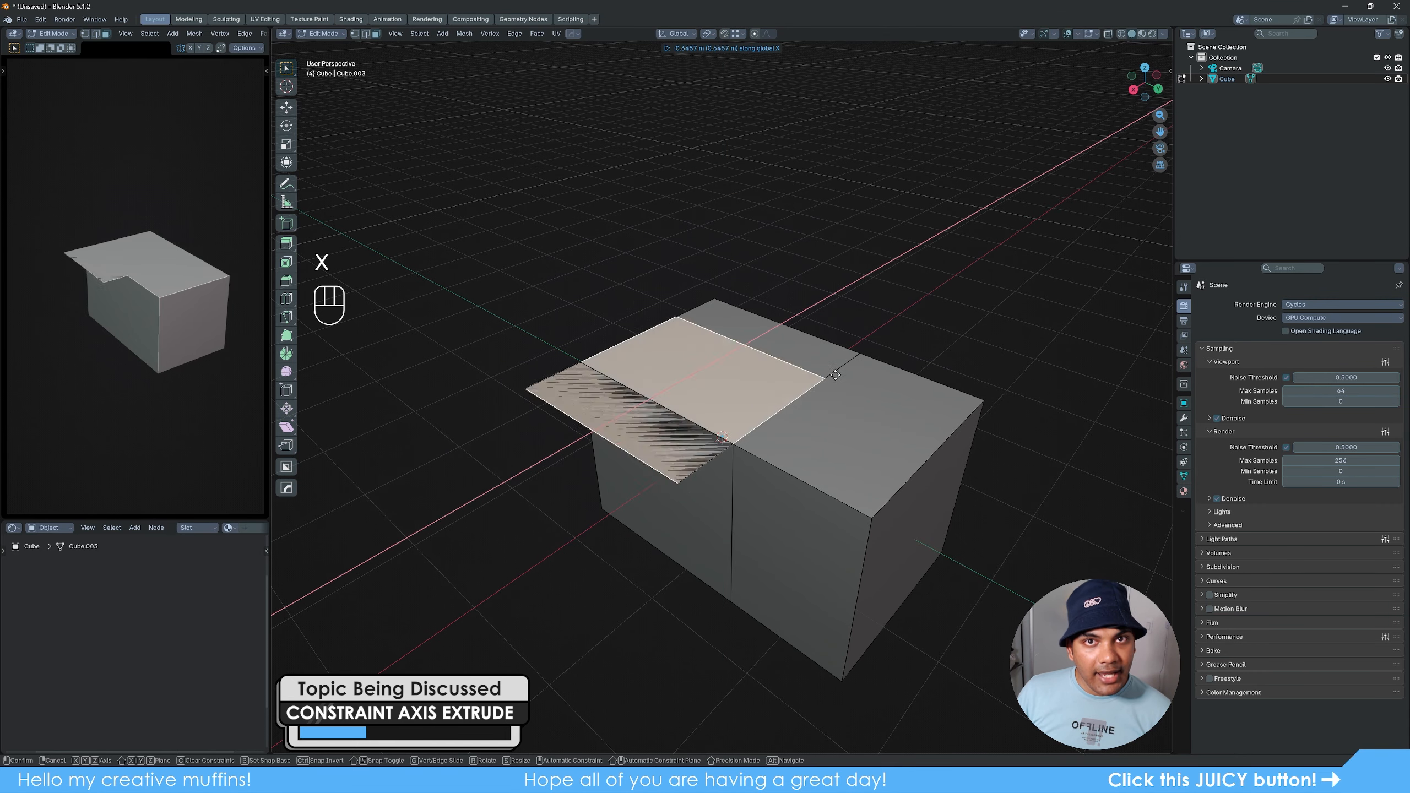
{"action": "key", "text": "y"}
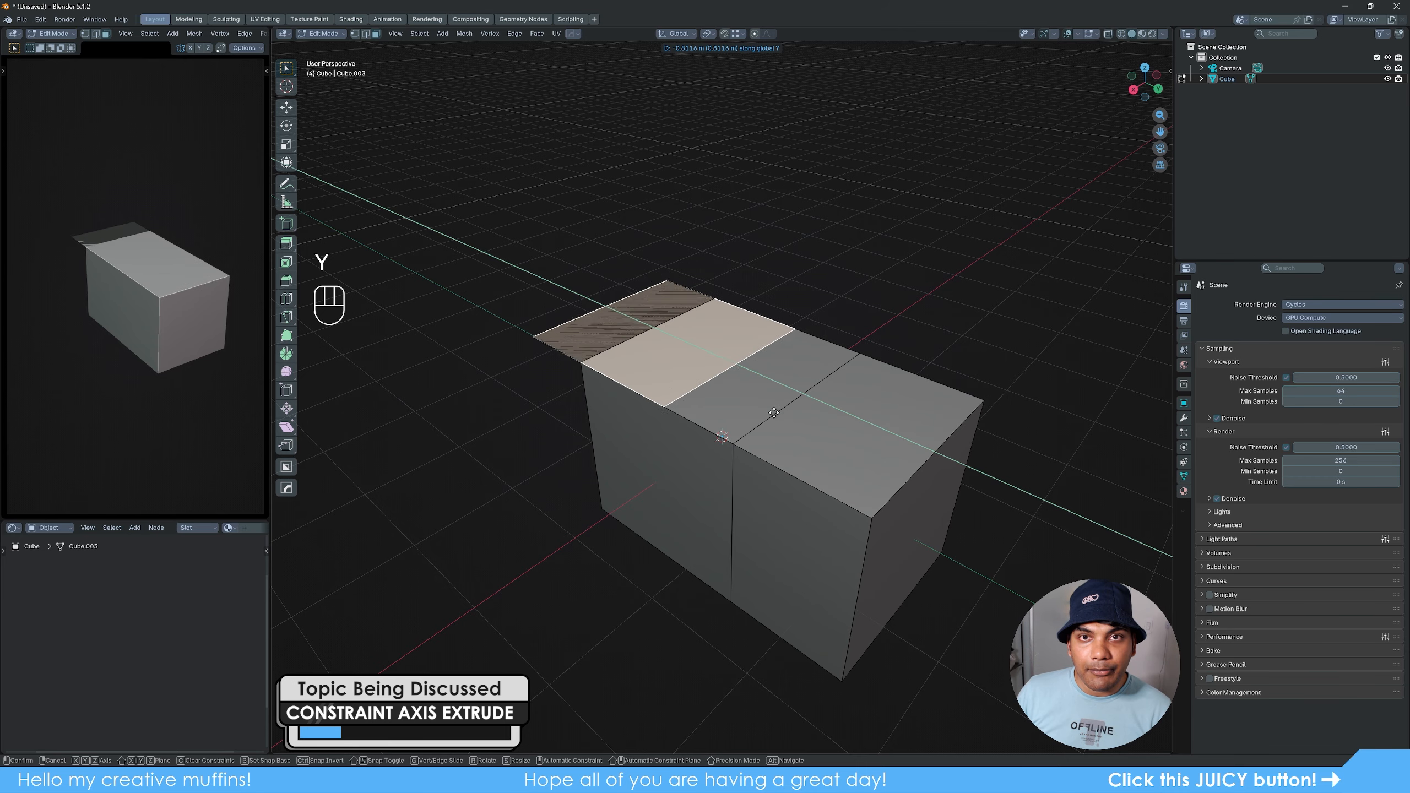
{"action": "key", "text": "z"}
{"action": "left_click", "coordinate": [898, 385]}
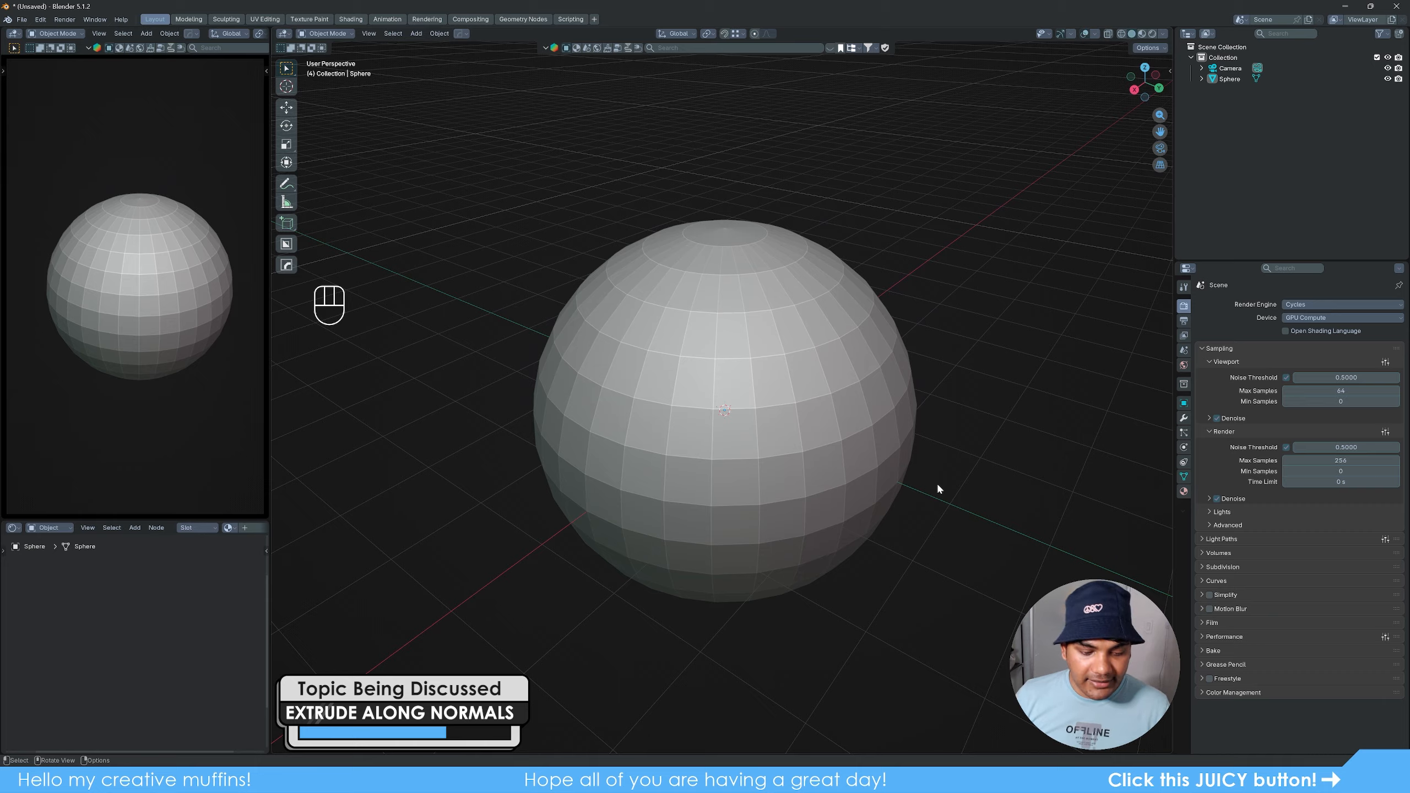
- Enter Edit Mode on the sphere and, in face select mode, select a single face on its upper half
{"action": "left_click", "coordinate": [813, 437]}
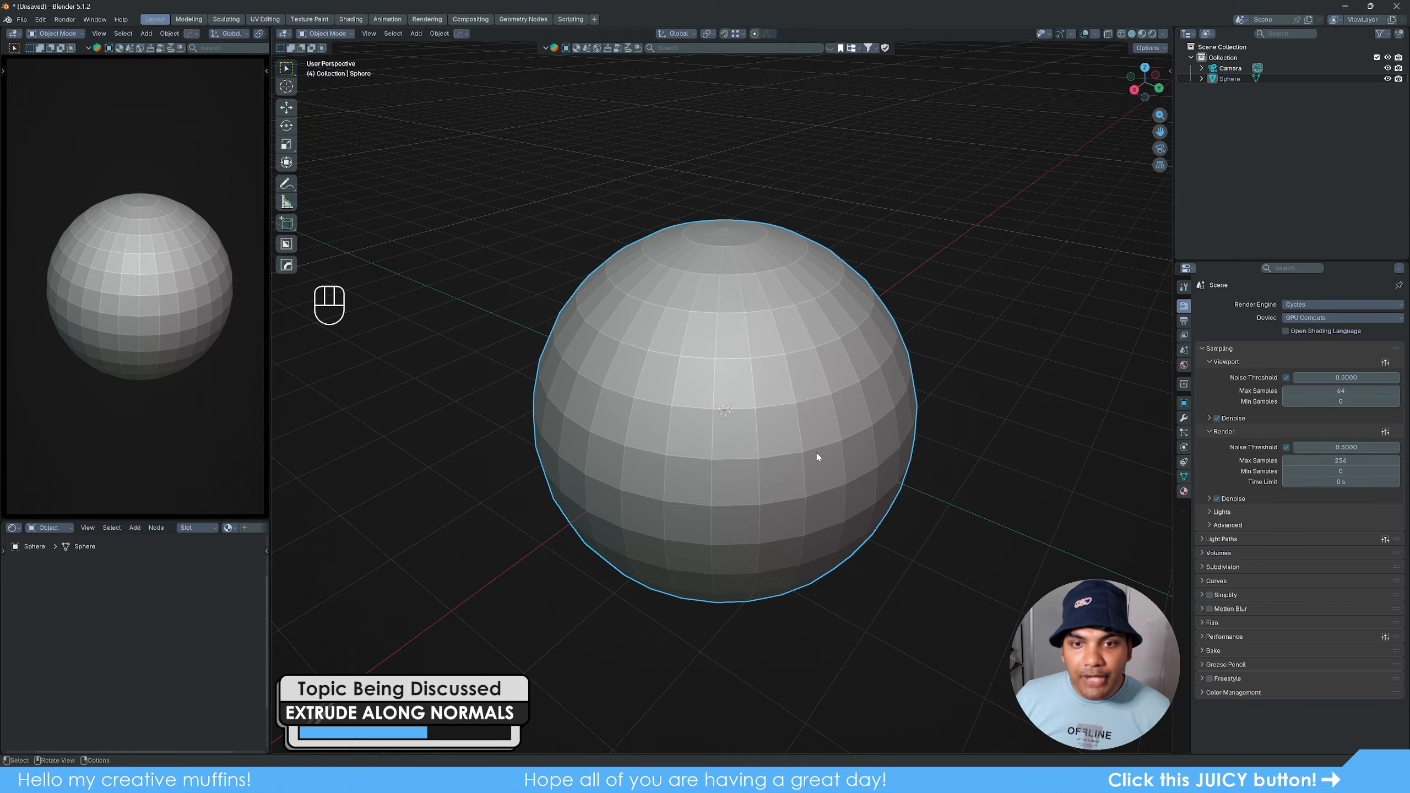
{"action": "mouse_move", "coordinate": [831, 466]}
{"action": "middle_mouse_down"}
{"action": "mouse_move", "coordinate": [844, 450]}
{"action": "mouse_move", "coordinate": [830, 456]}
{"action": "middle_mouse_up"}
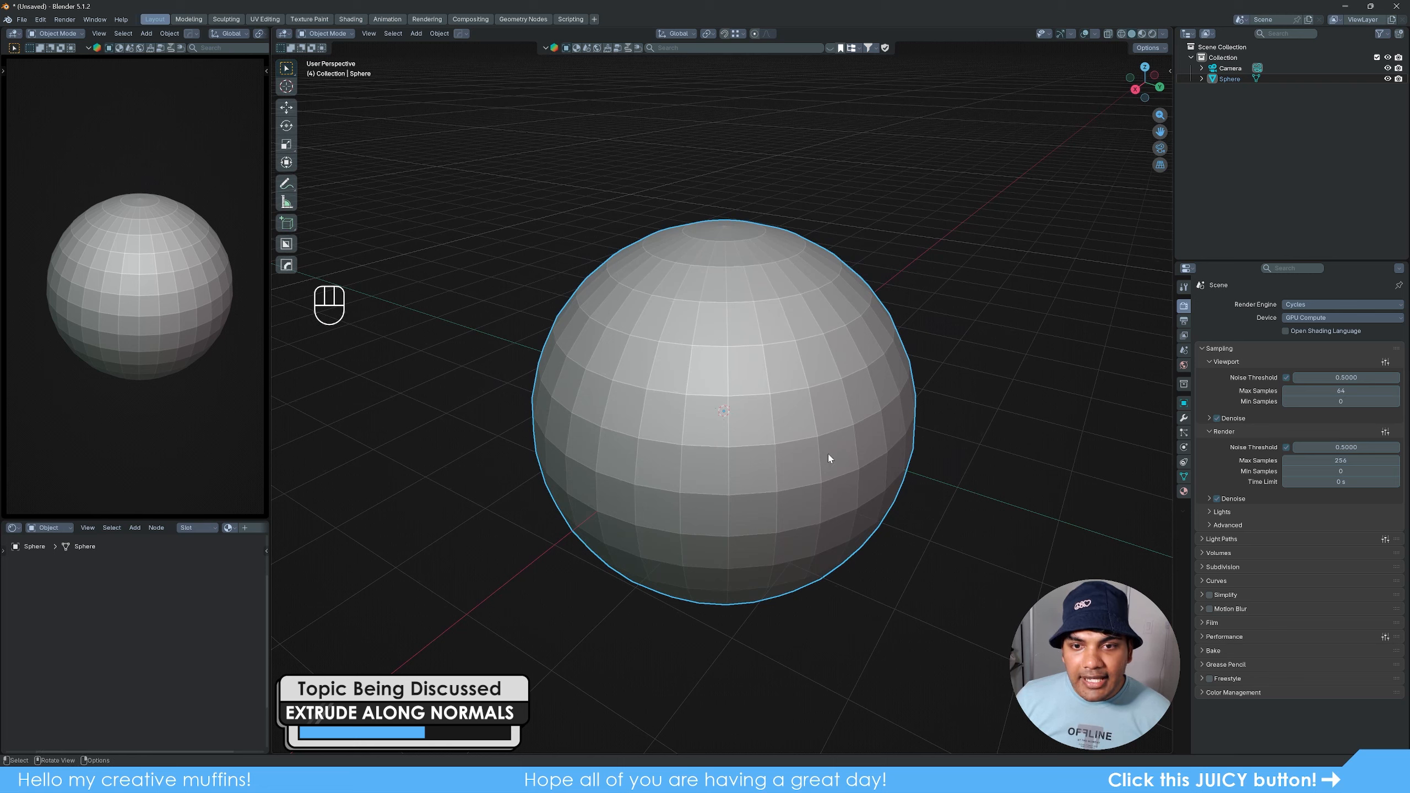
{"action": "key", "text": "Tab"}
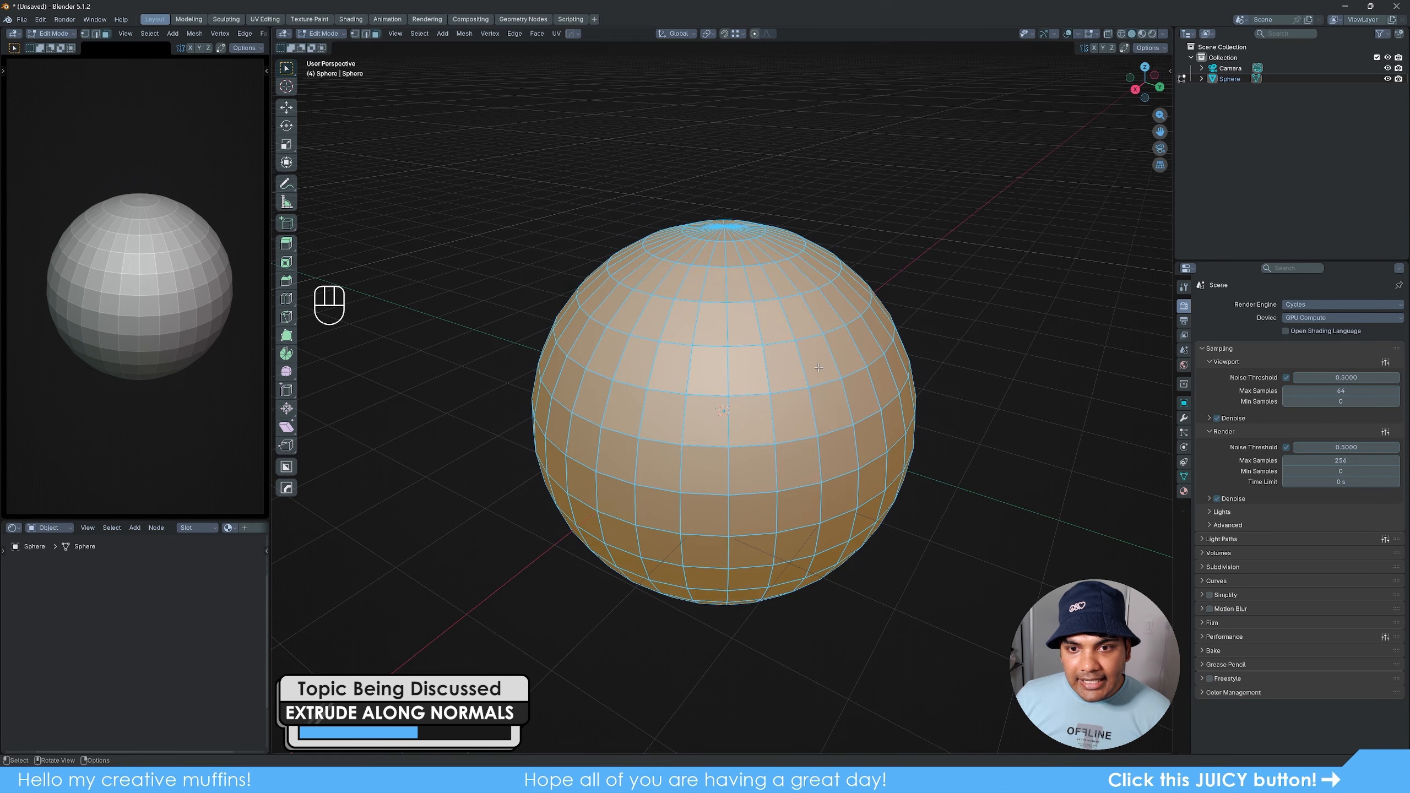
{"action": "key", "text": "e"}
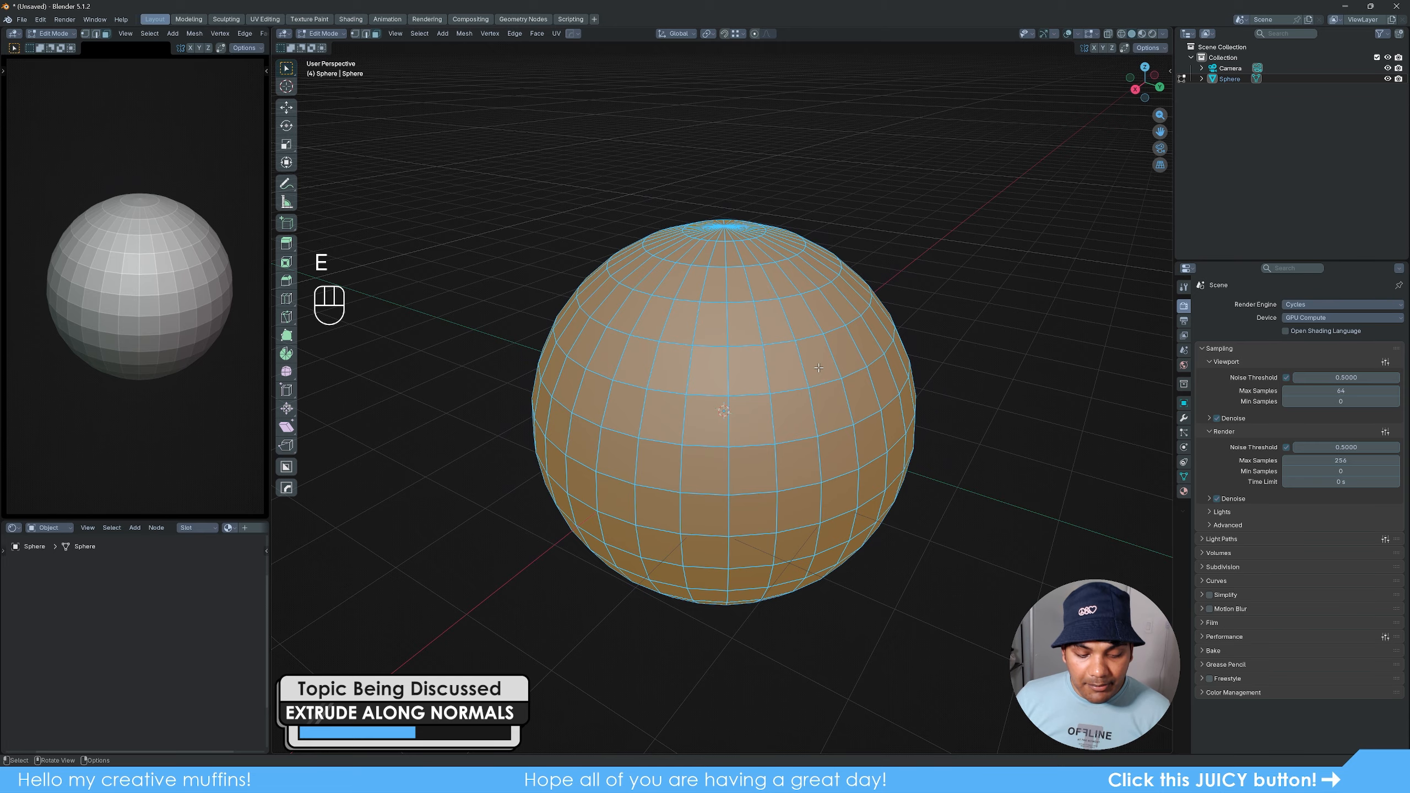
{"action": "key", "text": "3"}
{"action": "left_click", "coordinate": [818, 364]}
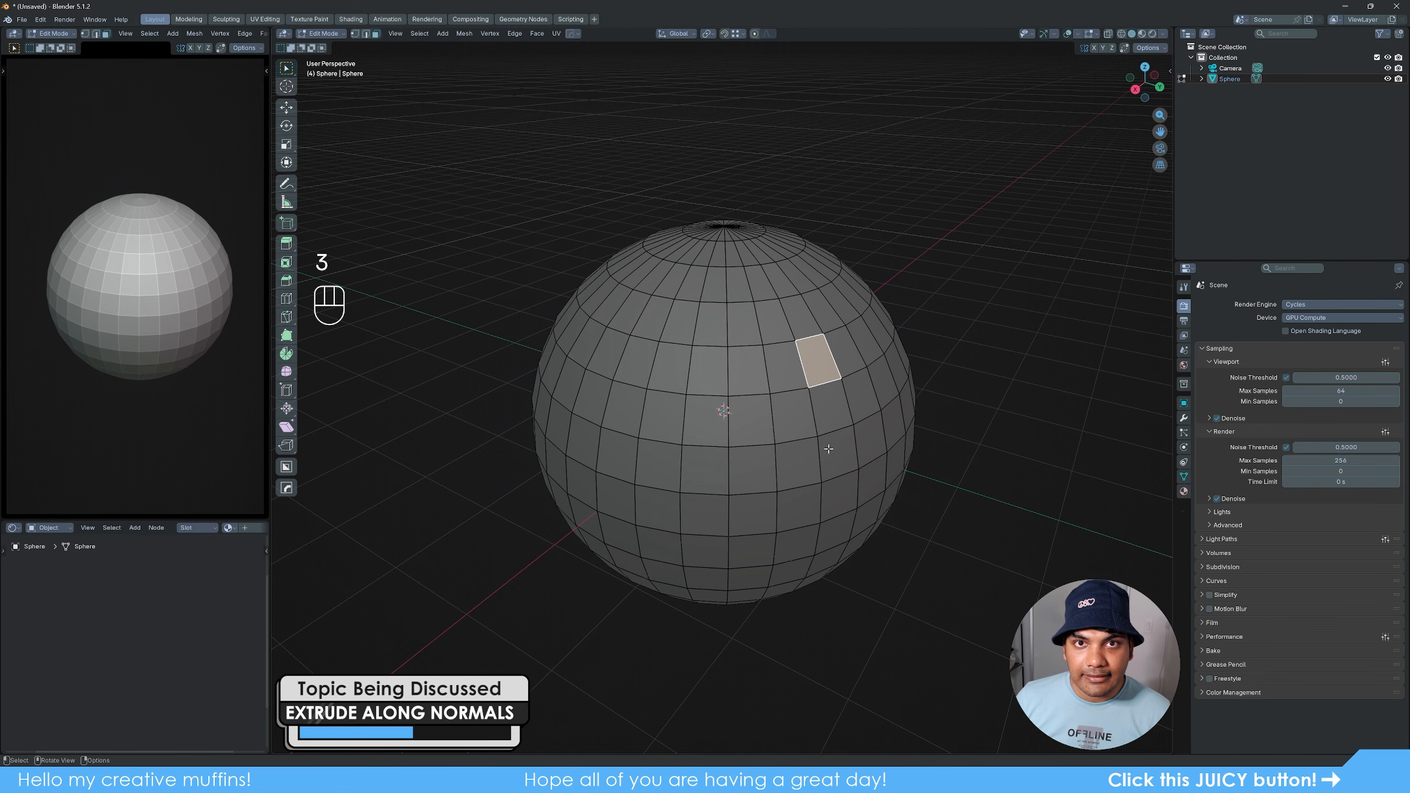
- Extrude the selected sphere face, trying the Y, Z and X axis constraints before settling on about 0.4 m along Y
{"action": "middle_click_drag", "start_coordinate": [853, 442], "coordinate": [908, 412]}
{"action": "middle_click_drag", "start_coordinate": [907, 412], "coordinate": [843, 422], "text": "shift"}
{"action": "scroll", "coordinate": [844, 422], "scroll_direction": "up", "scroll_amount": 2}
{"action": "scroll", "coordinate": [843, 422], "scroll_direction": "up", "scroll_amount": 2}
{"action": "middle_click_drag", "start_coordinate": [941, 381], "coordinate": [895, 425], "text": "shift"}
{"action": "mouse_move", "coordinate": [842, 437]}
{"action": "middle_mouse_down"}
{"action": "mouse_move", "coordinate": [859, 416]}
{"action": "mouse_move", "coordinate": [837, 430]}
{"action": "middle_mouse_up"}
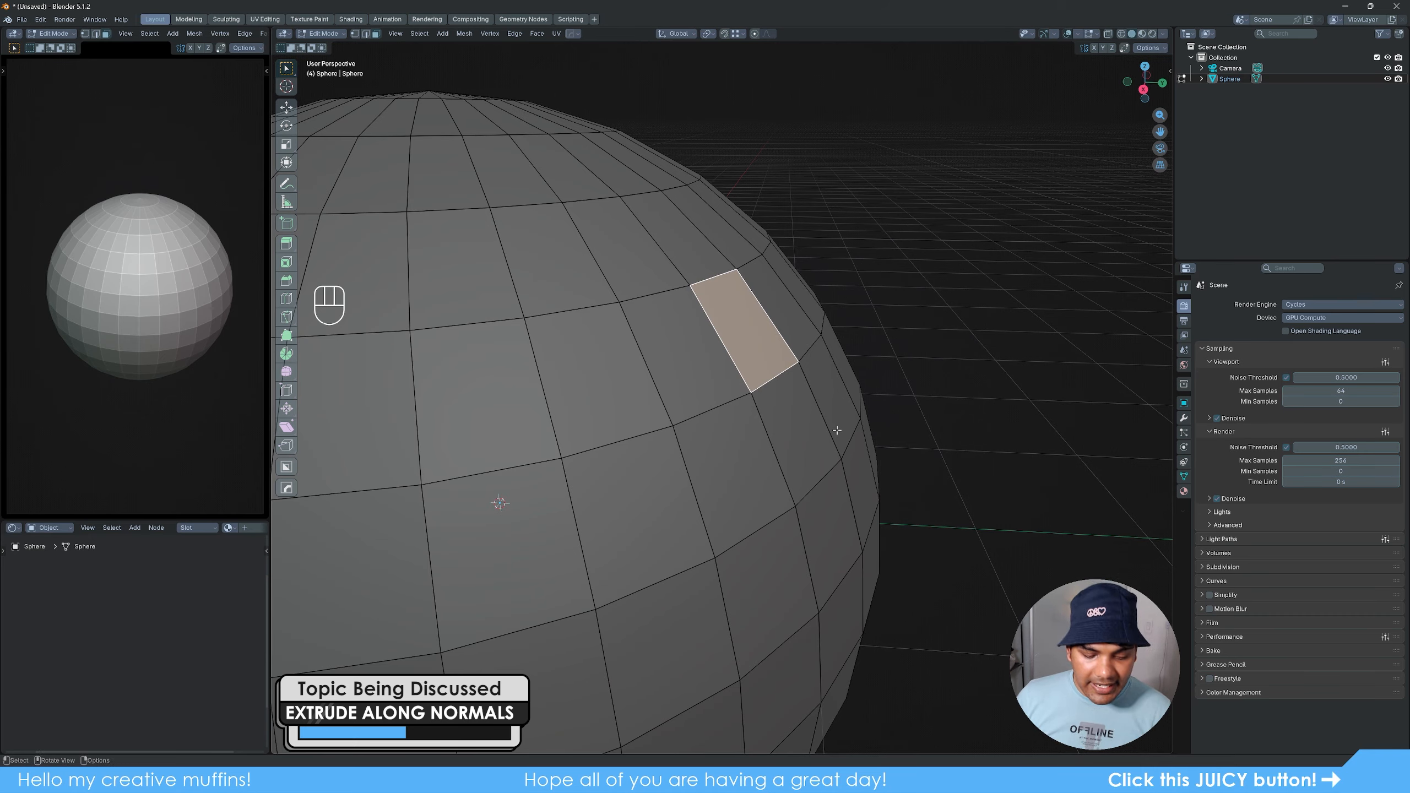
{"action": "key", "text": "e"}
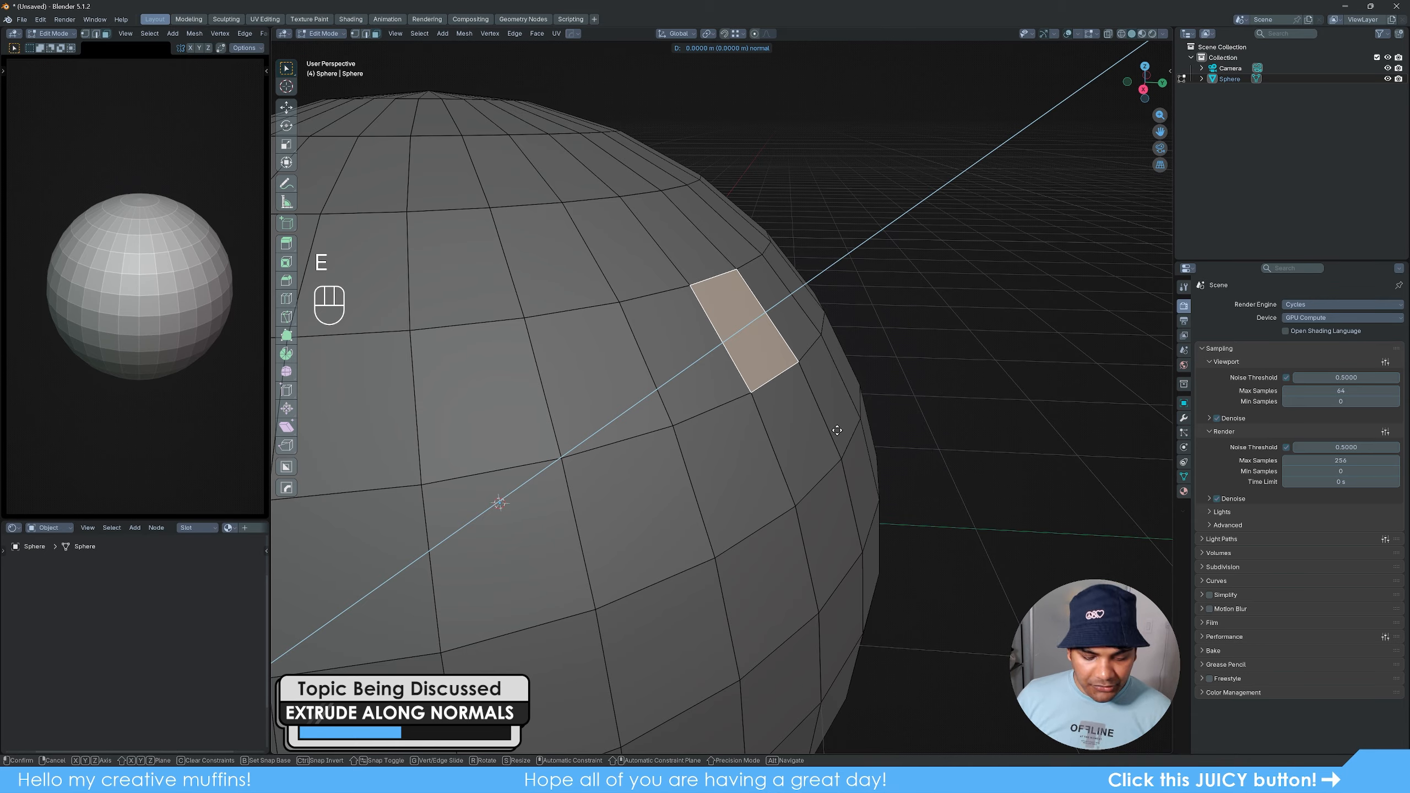
{"action": "key", "text": "y"}
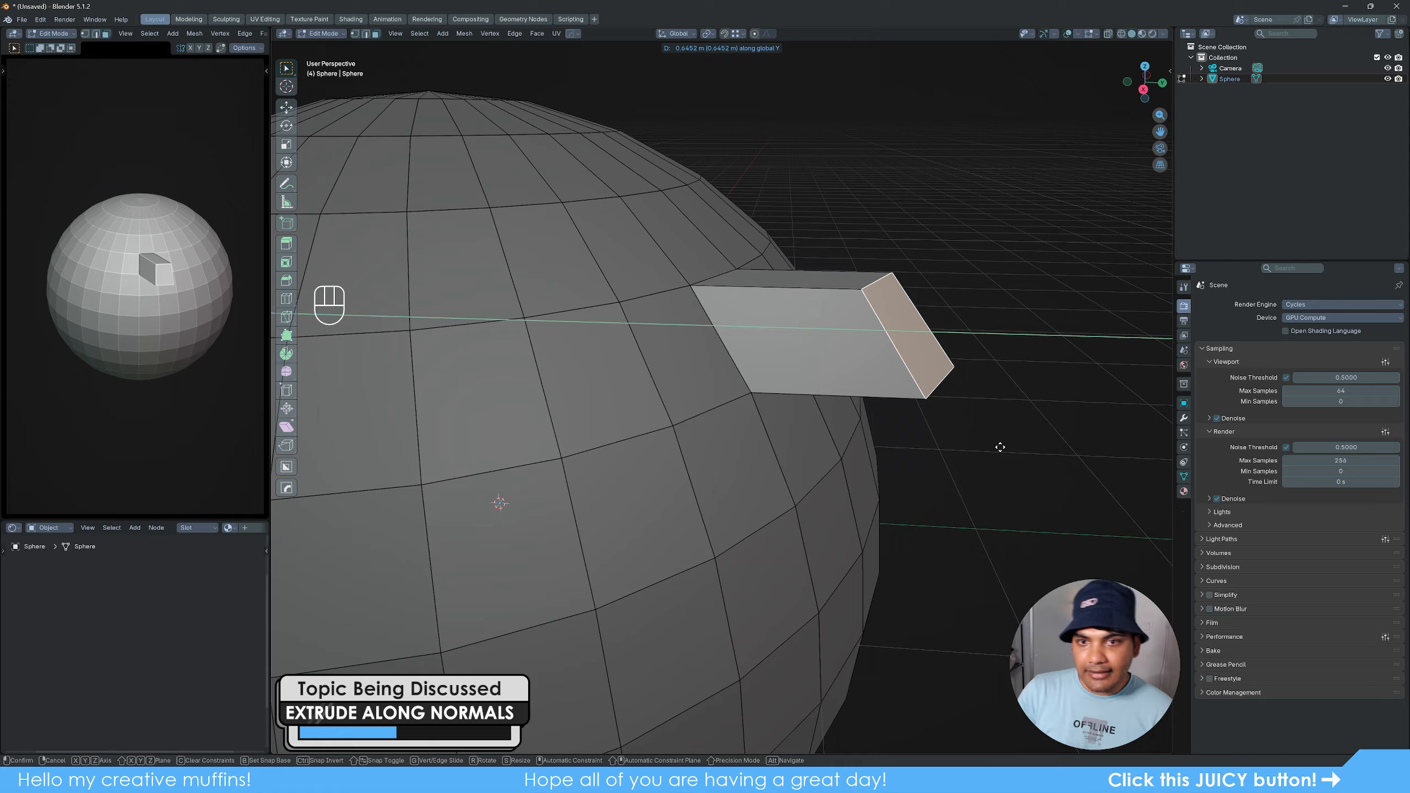
{"action": "key", "text": "z"}
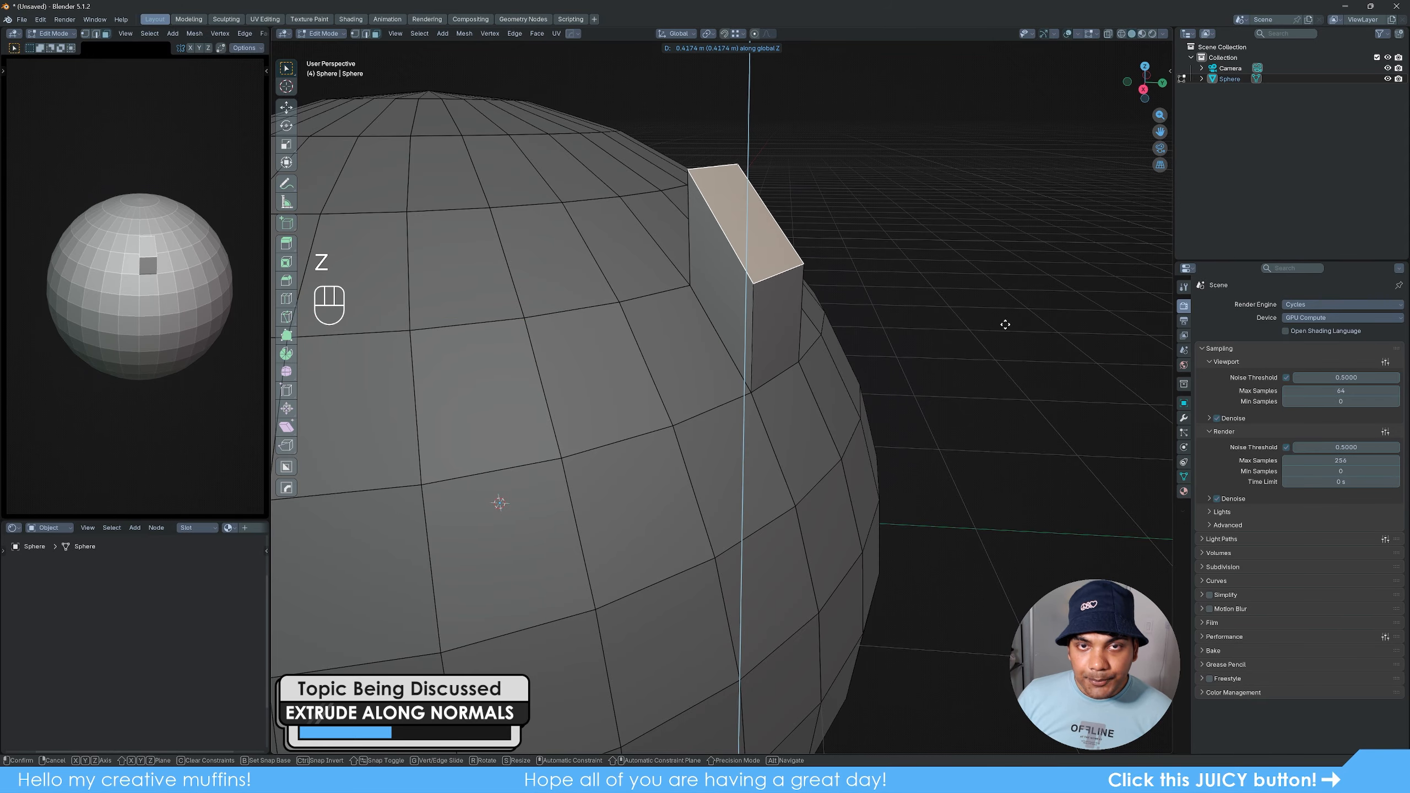
{"action": "key", "text": "x"}
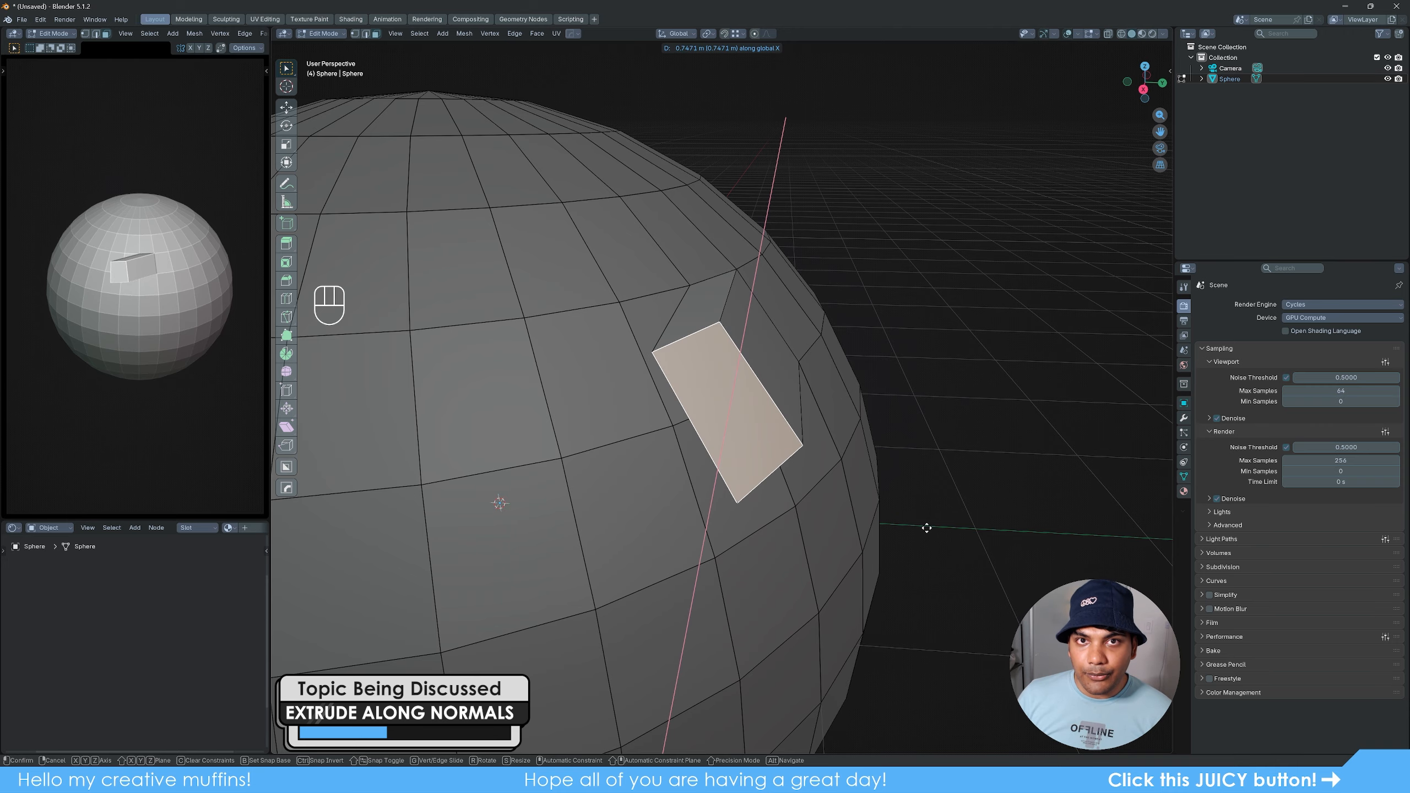
{"action": "key", "text": "y"}
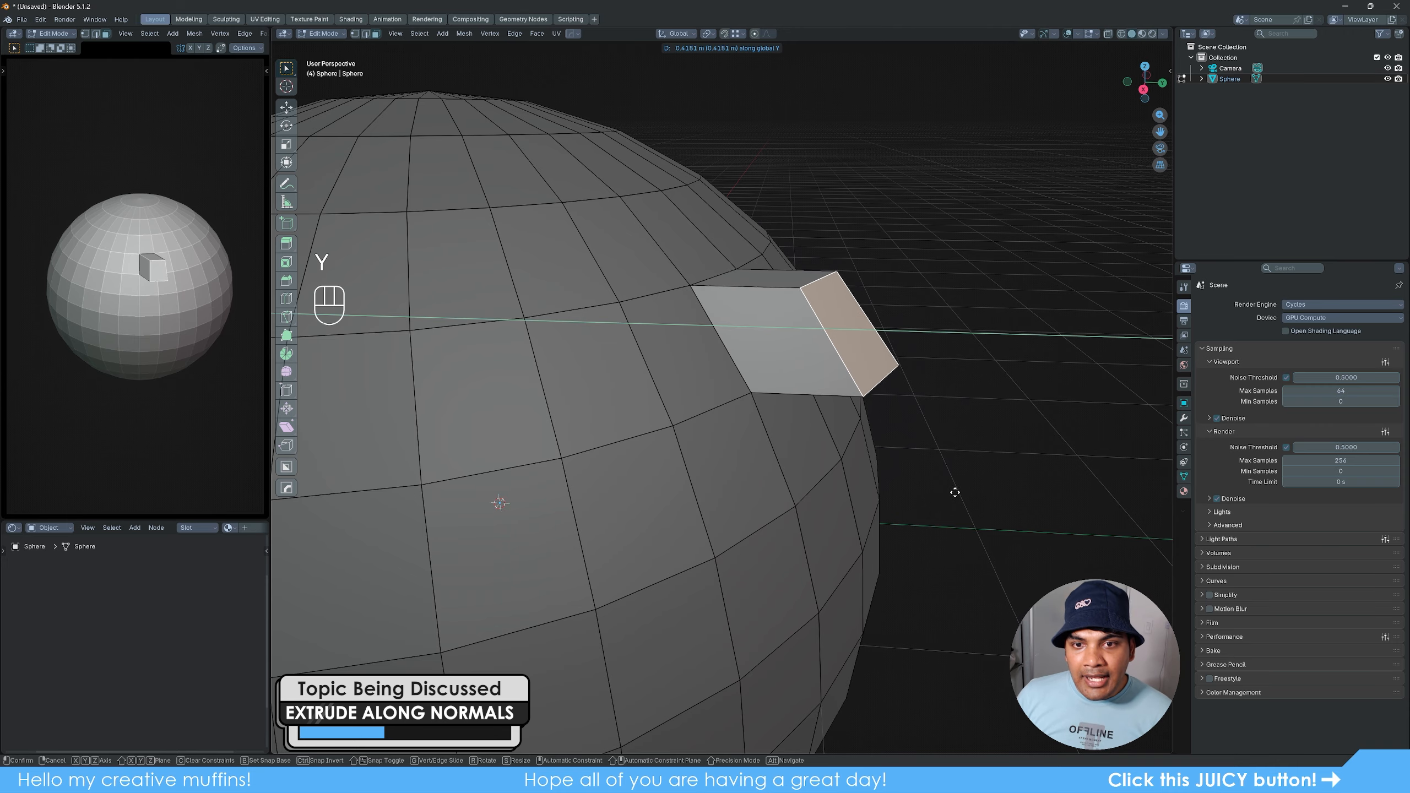
{"action": "left_click", "coordinate": [938, 494]}
- Select another face on the opposite upper side of the sphere and extrude it along its normals by about 0.4 m
{"action": "scroll", "coordinate": [820, 442], "scroll_direction": "down", "scroll_amount": 3}
{"action": "middle_click_drag", "start_coordinate": [780, 429], "coordinate": [698, 478]}
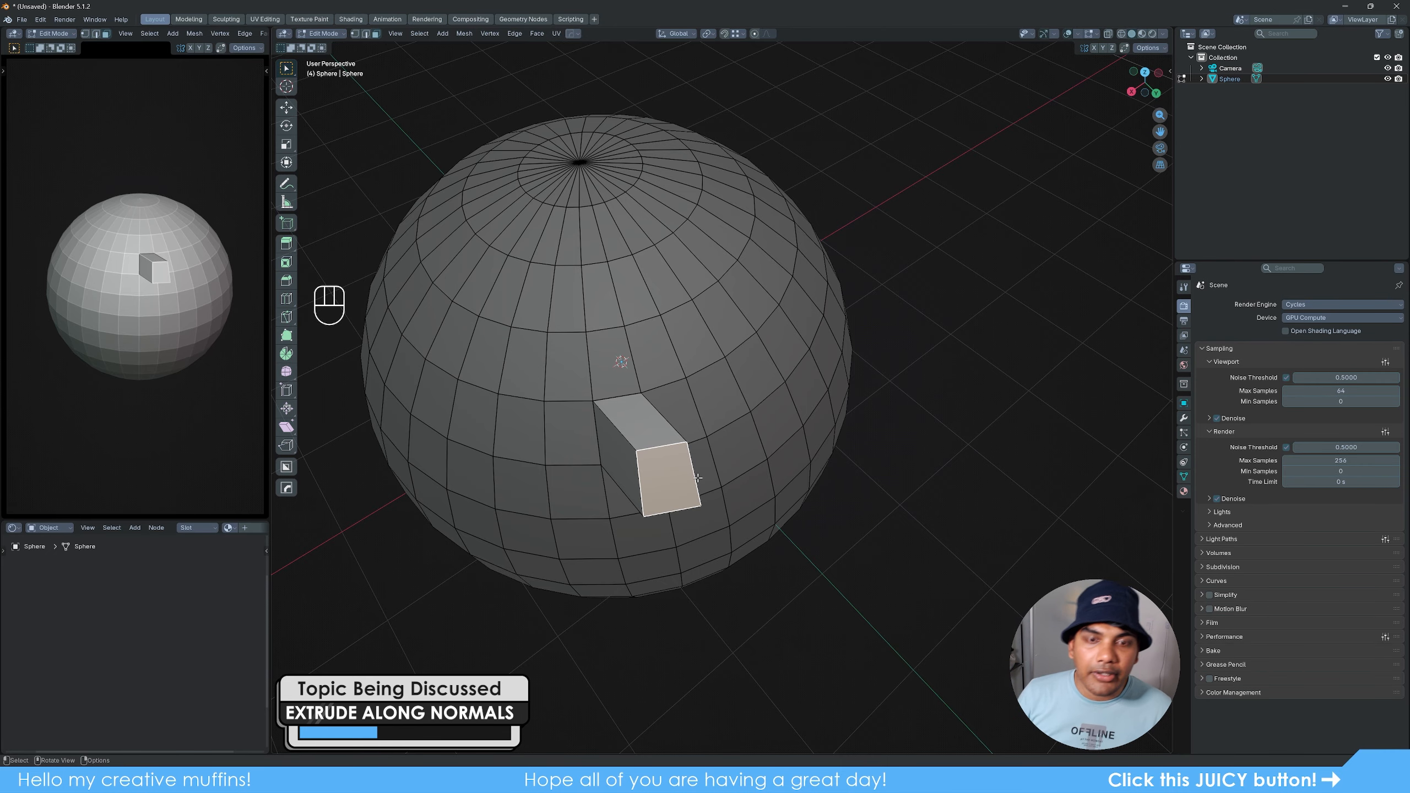
{"action": "middle_click_drag", "start_coordinate": [603, 520], "coordinate": [763, 463]}
{"action": "left_click", "coordinate": [600, 320]}
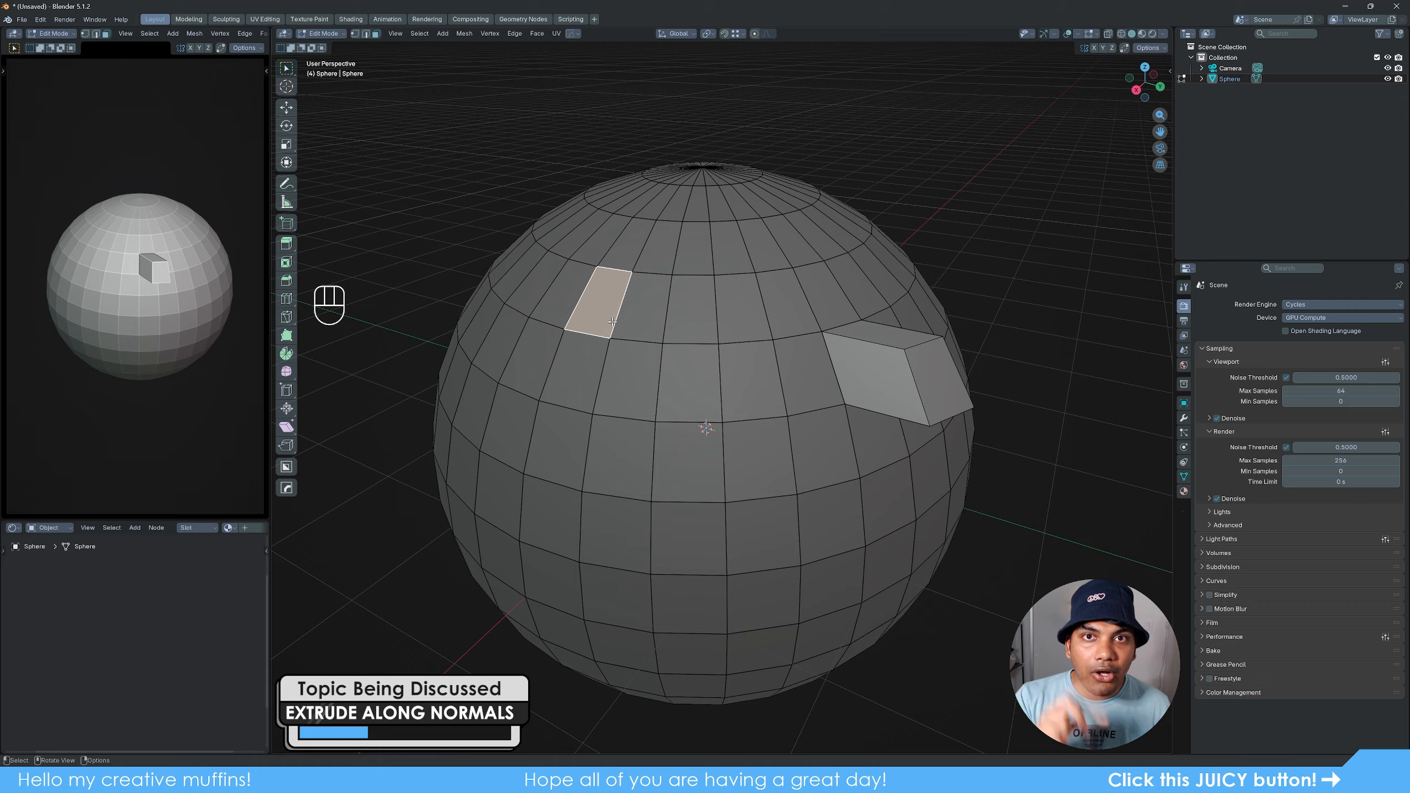
{"action": "key", "text": "alt+e"}
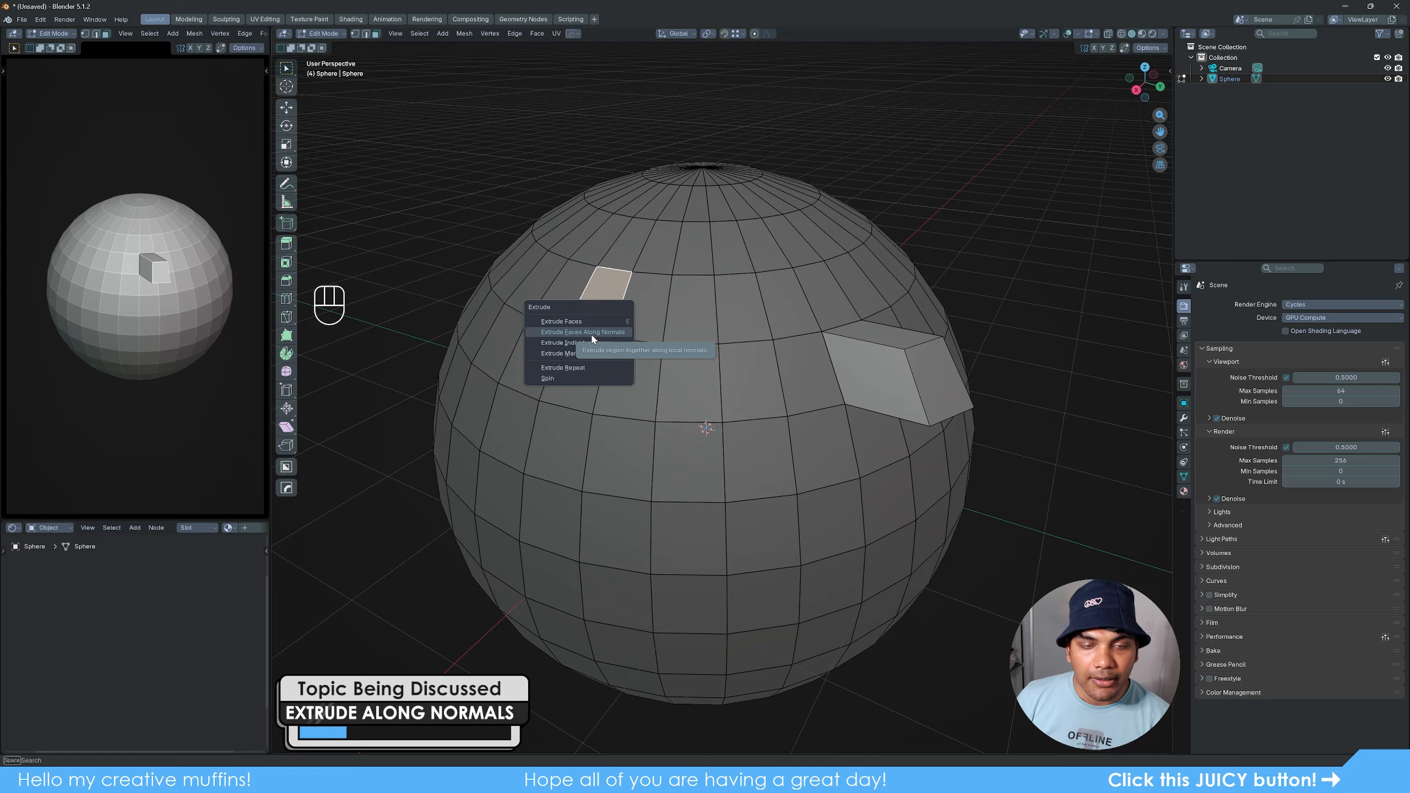
{"action": "left_click", "coordinate": [592, 336]}
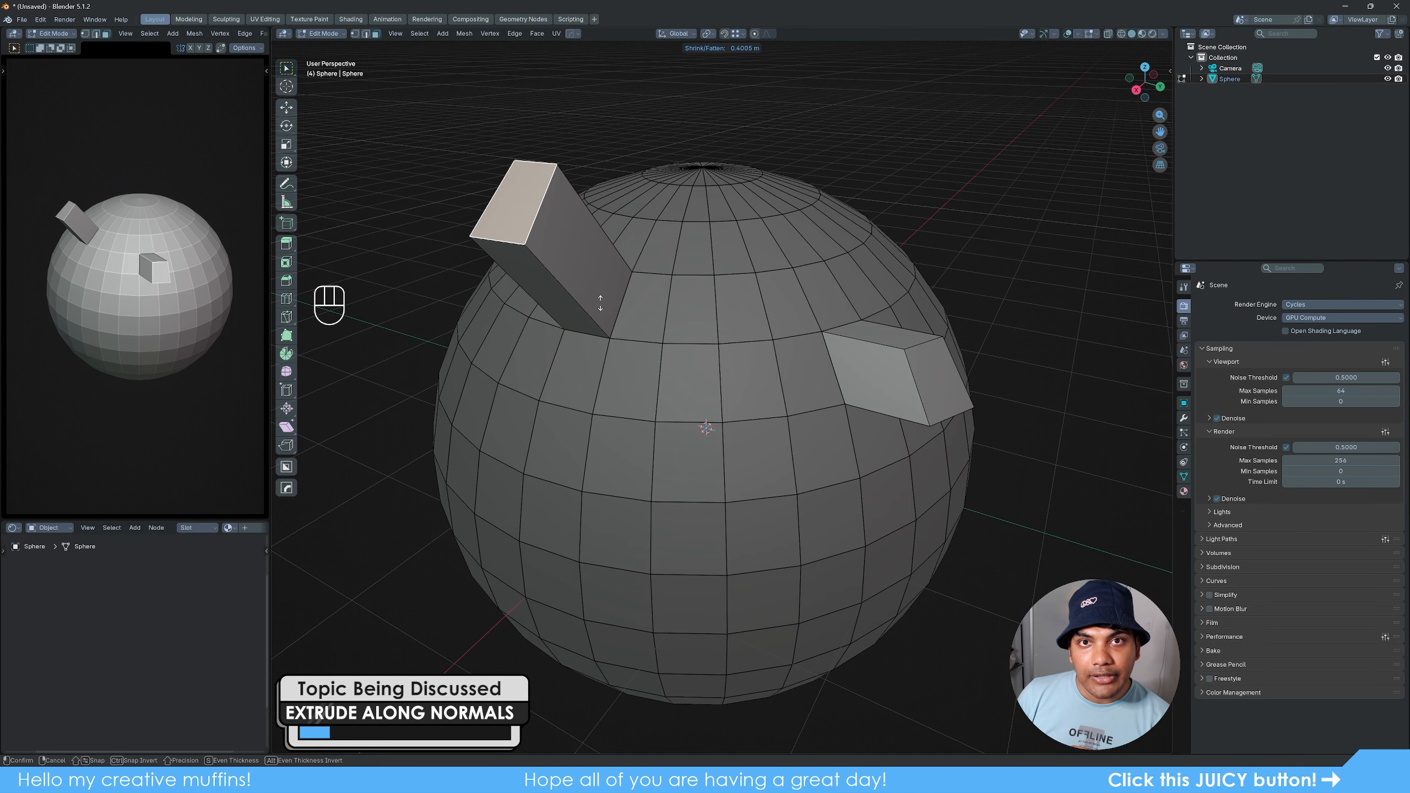
{"action": "left_click", "coordinate": [599, 301]}
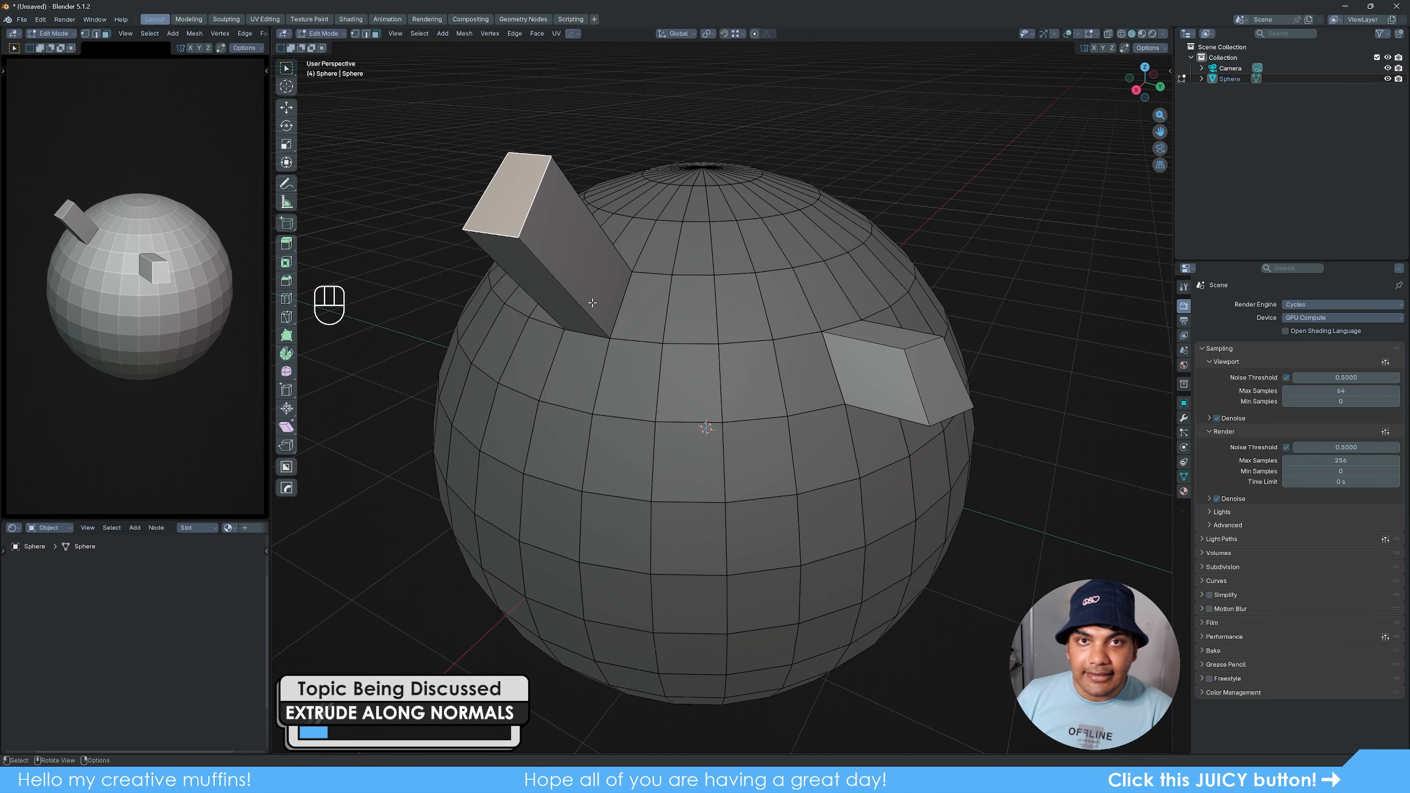
- Examine in edge select mode how the base of the normal-extruded block meets the sphere's surface
{"action": "middle_click_drag", "start_coordinate": [649, 442], "coordinate": [910, 412]}
{"action": "scroll", "coordinate": [852, 414], "scroll_direction": "up", "scroll_amount": 4}
{"action": "middle_click_drag", "start_coordinate": [966, 364], "coordinate": [858, 459], "text": "shift"}
{"action": "middle_click_drag", "start_coordinate": [858, 460], "coordinate": [791, 431]}
{"action": "key", "text": "2"}
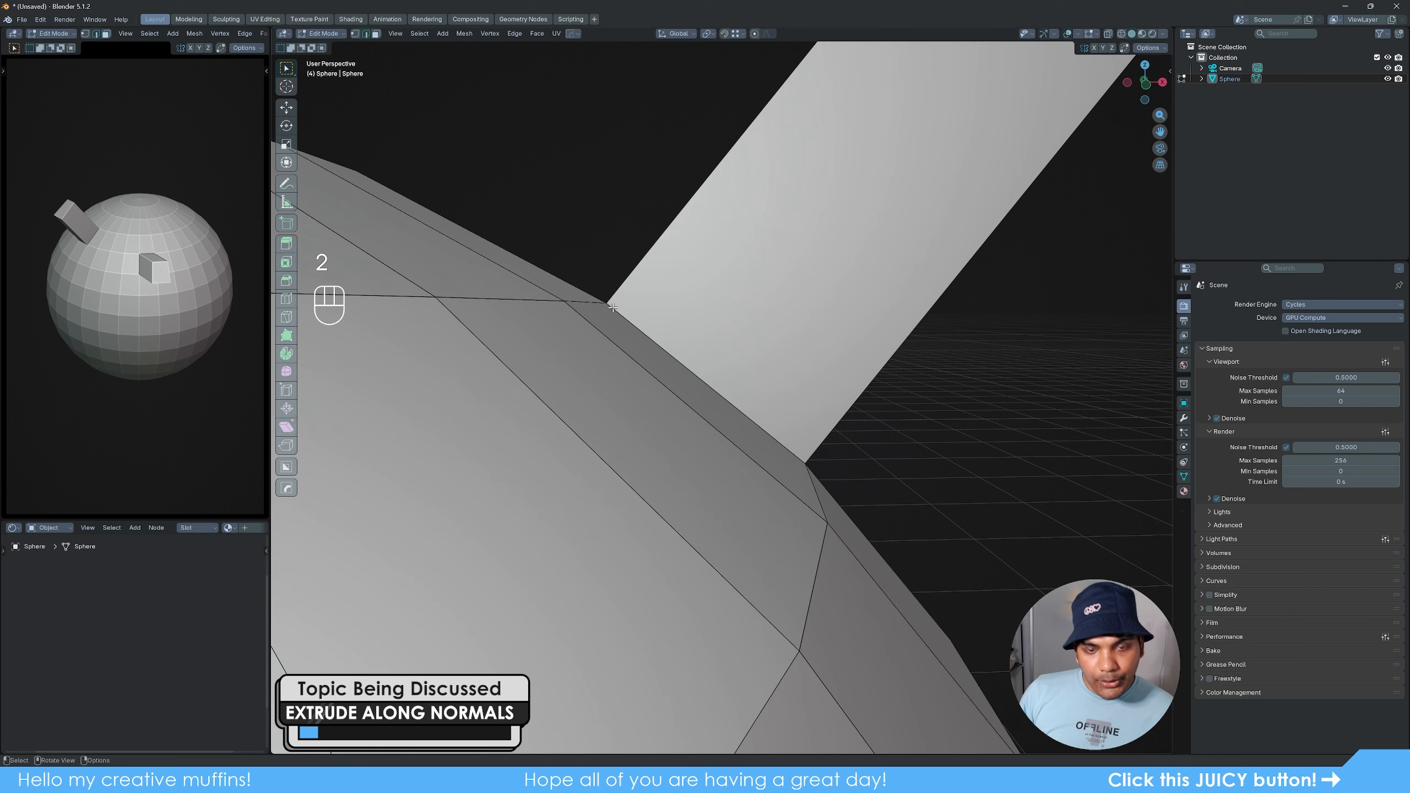
{"action": "left_click", "coordinate": [638, 328]}
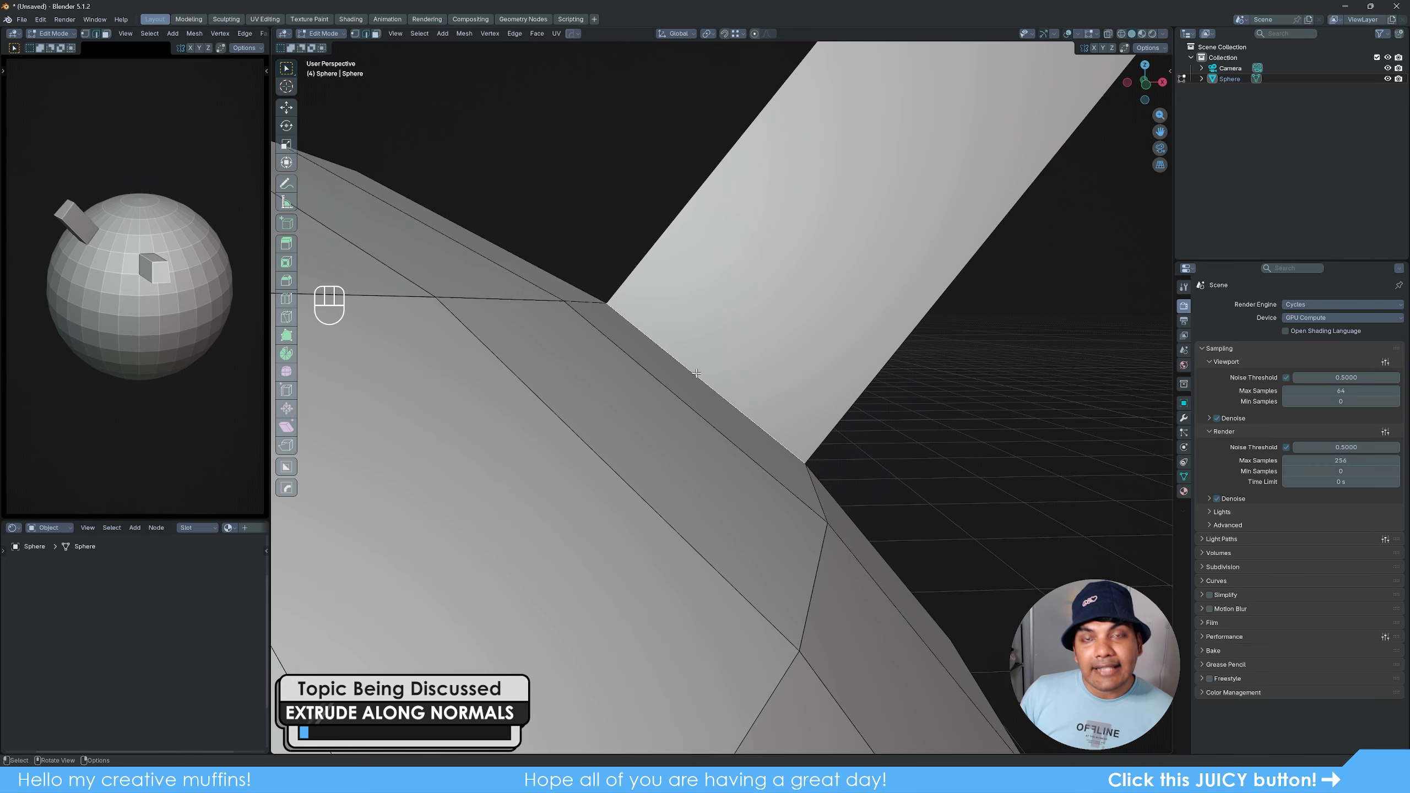
{"action": "scroll", "coordinate": [697, 374], "scroll_direction": "down", "scroll_amount": 5}
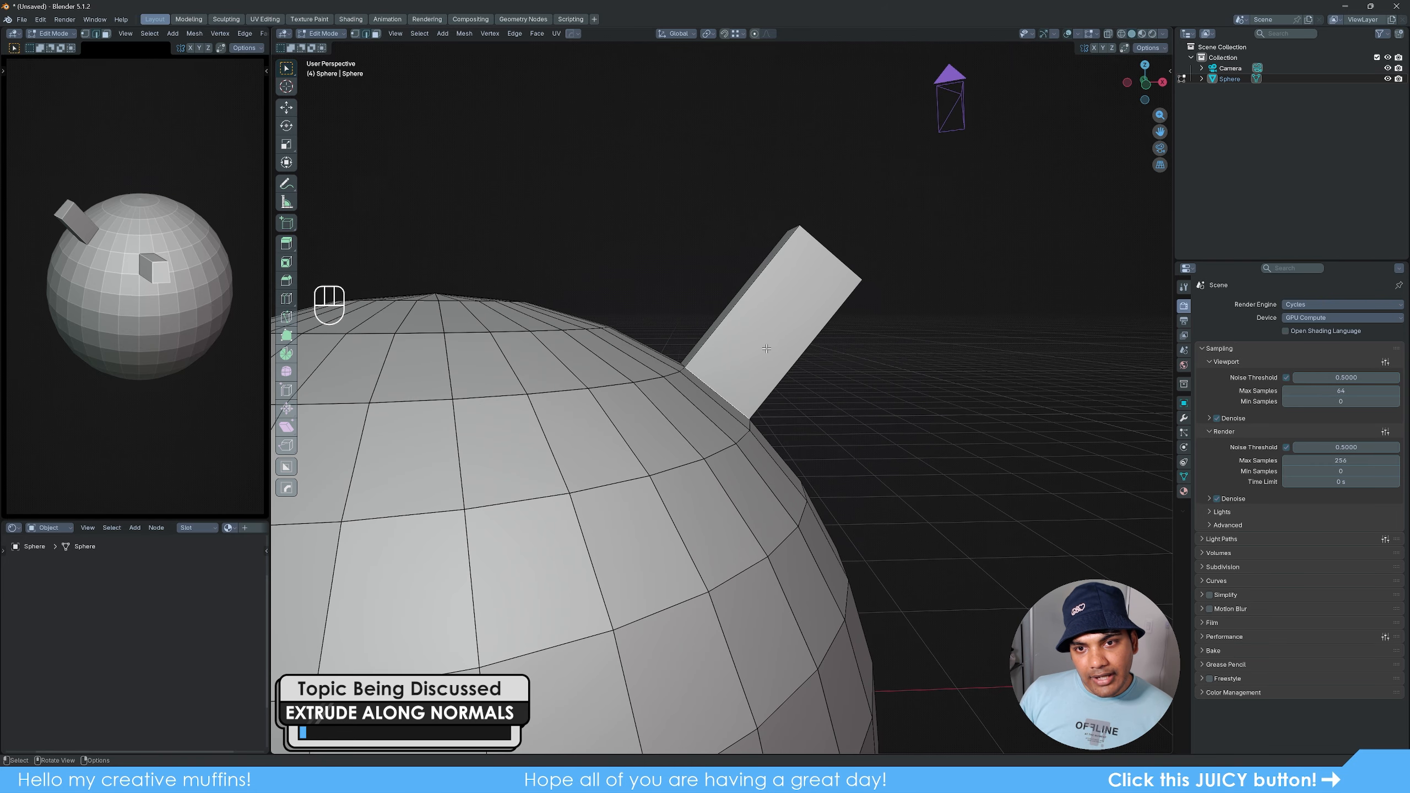
{"action": "scroll", "coordinate": [834, 409], "scroll_direction": "down", "scroll_amount": 5}
{"action": "middle_click_drag", "start_coordinate": [838, 422], "coordinate": [753, 455]}
{"action": "scroll", "coordinate": [752, 454], "scroll_direction": "up", "scroll_amount": 3}
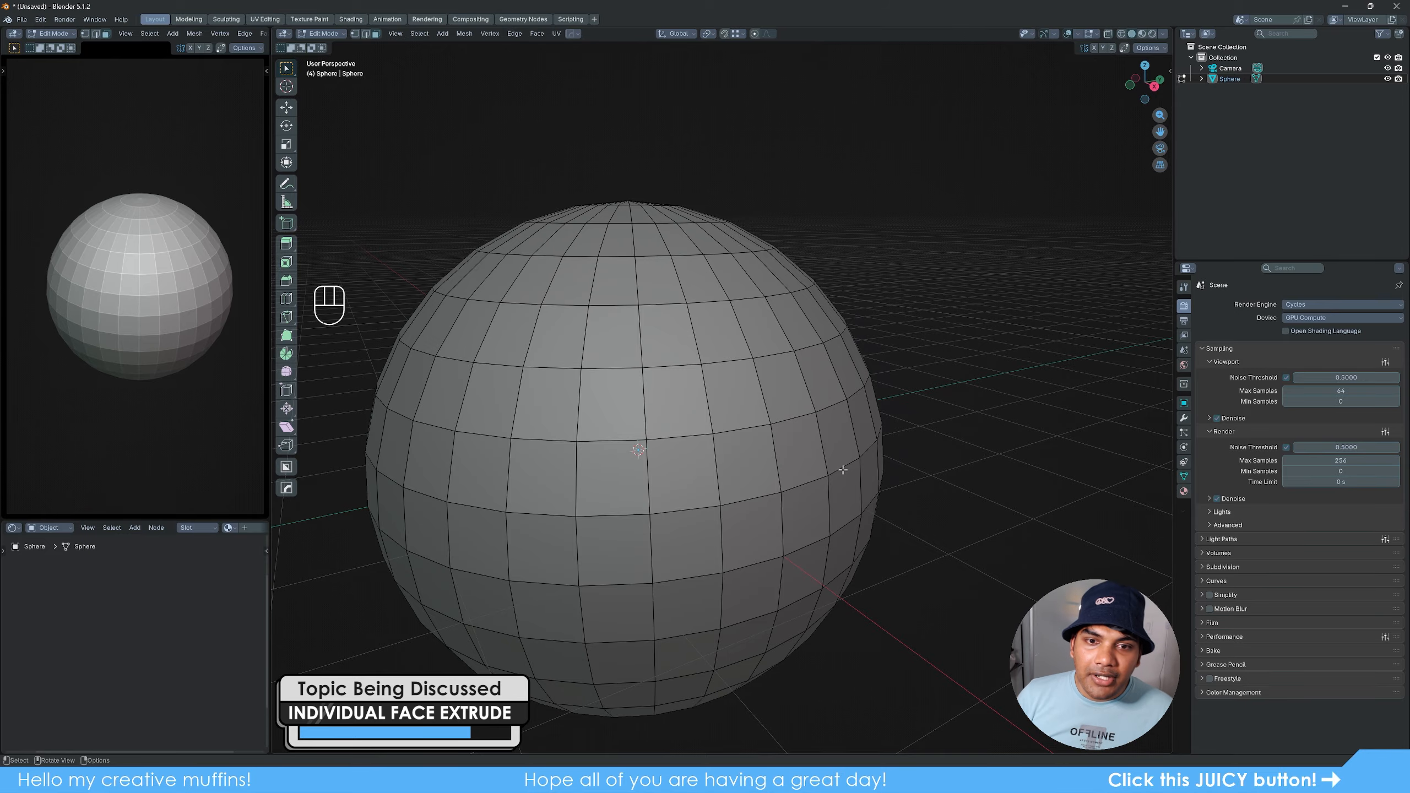
- Select a three-by-three block of adjacent faces on the plain sphere
{"action": "middle_click_drag", "start_coordinate": [794, 440], "coordinate": [792, 439]}
{"action": "left_click", "coordinate": [674, 339]}
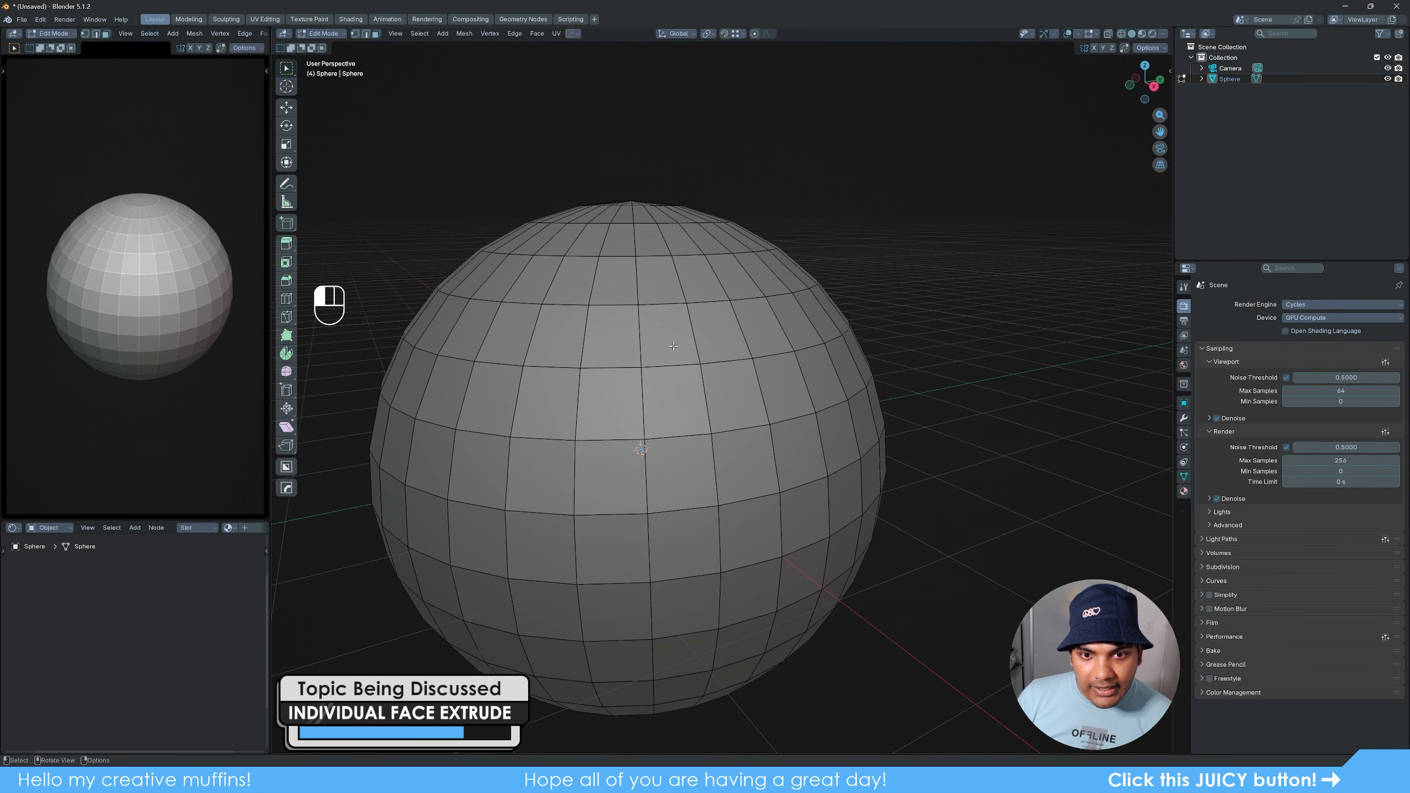
{"action": "left_click", "coordinate": [726, 342], "text": "shift"}
{"action": "left_click", "coordinate": [762, 328], "text": "shift"}
{"action": "left_click", "coordinate": [783, 383], "text": "shift"}
{"action": "left_click", "coordinate": [733, 396], "text": "shift"}
{"action": "left_click", "coordinate": [675, 400], "text": "shift"}
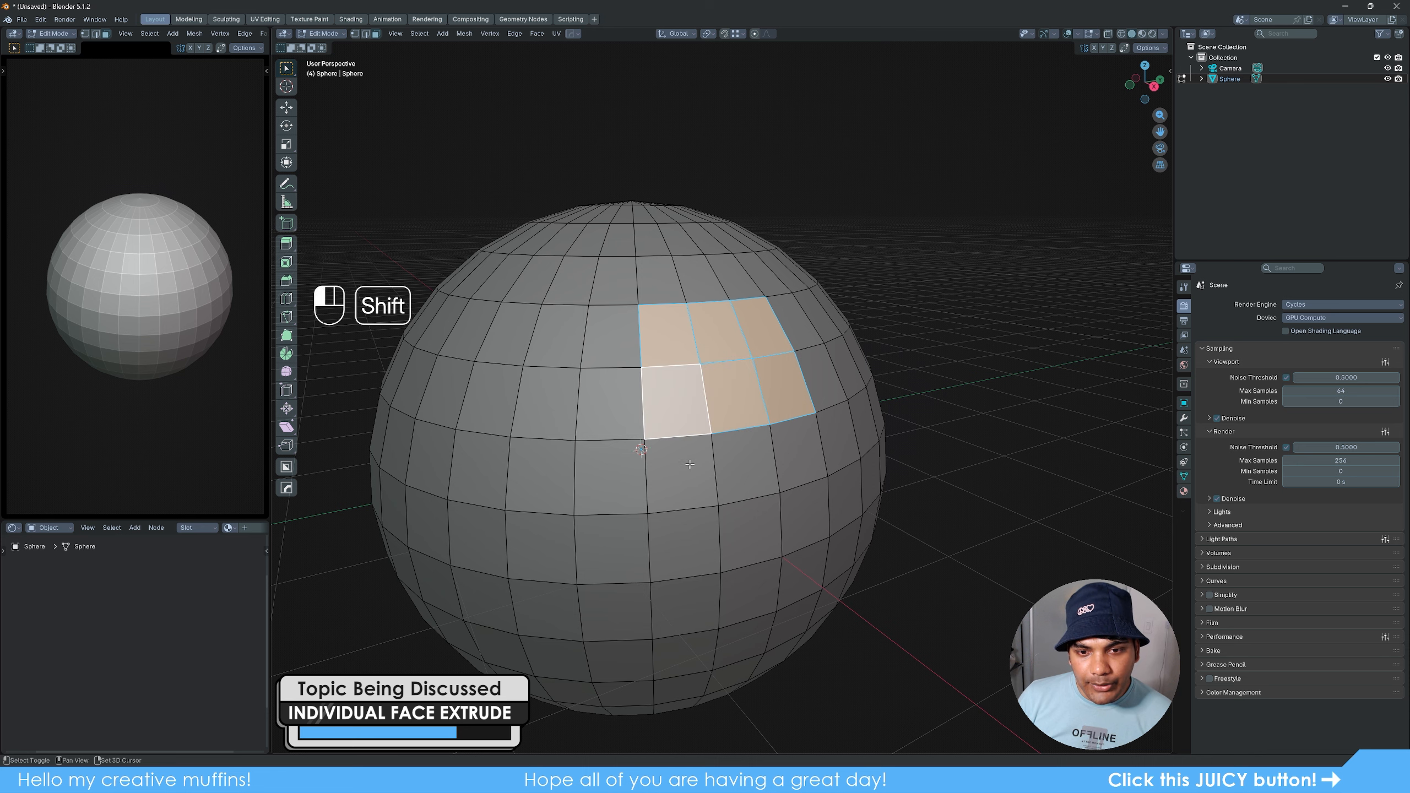
{"action": "left_click", "coordinate": [682, 472], "text": "shift"}
{"action": "left_click", "coordinate": [781, 461], "text": "shift"}
{"action": "left_click", "coordinate": [759, 475], "text": "shift"}
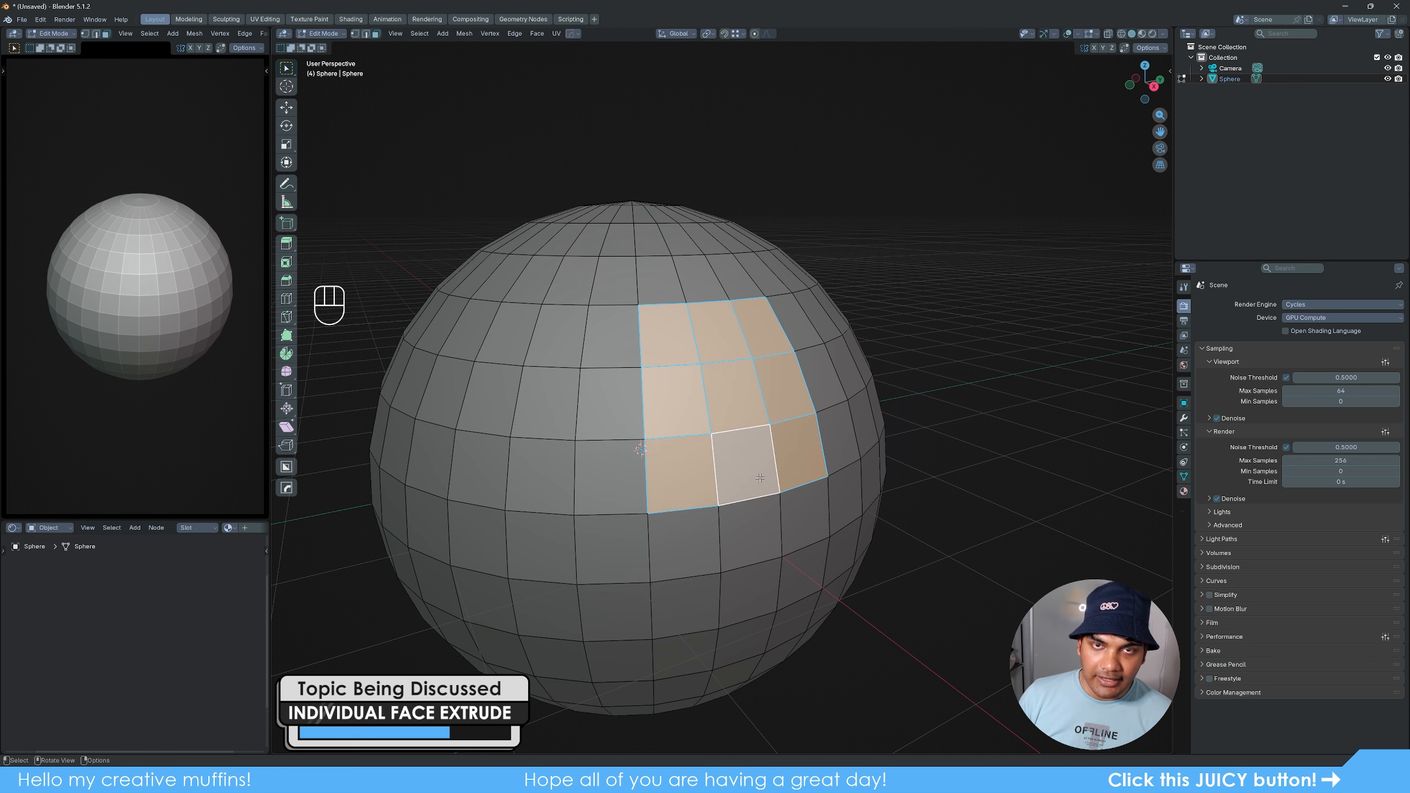
- Try a regular extrusion of the nine selected faces together along their shared normal, and undo it
{"action": "middle_click_drag", "start_coordinate": [814, 502], "coordinate": [827, 500]}
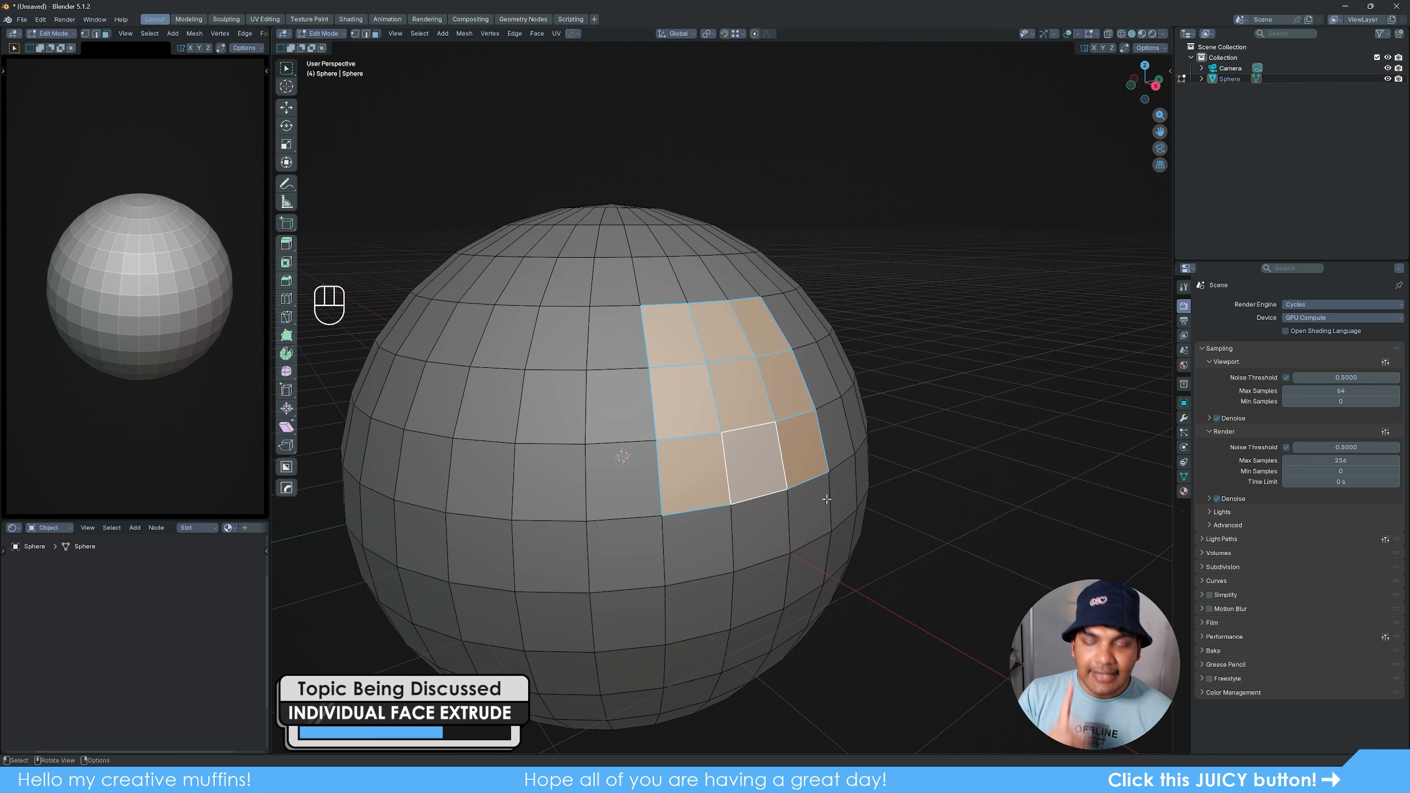
{"action": "key", "text": "e"}
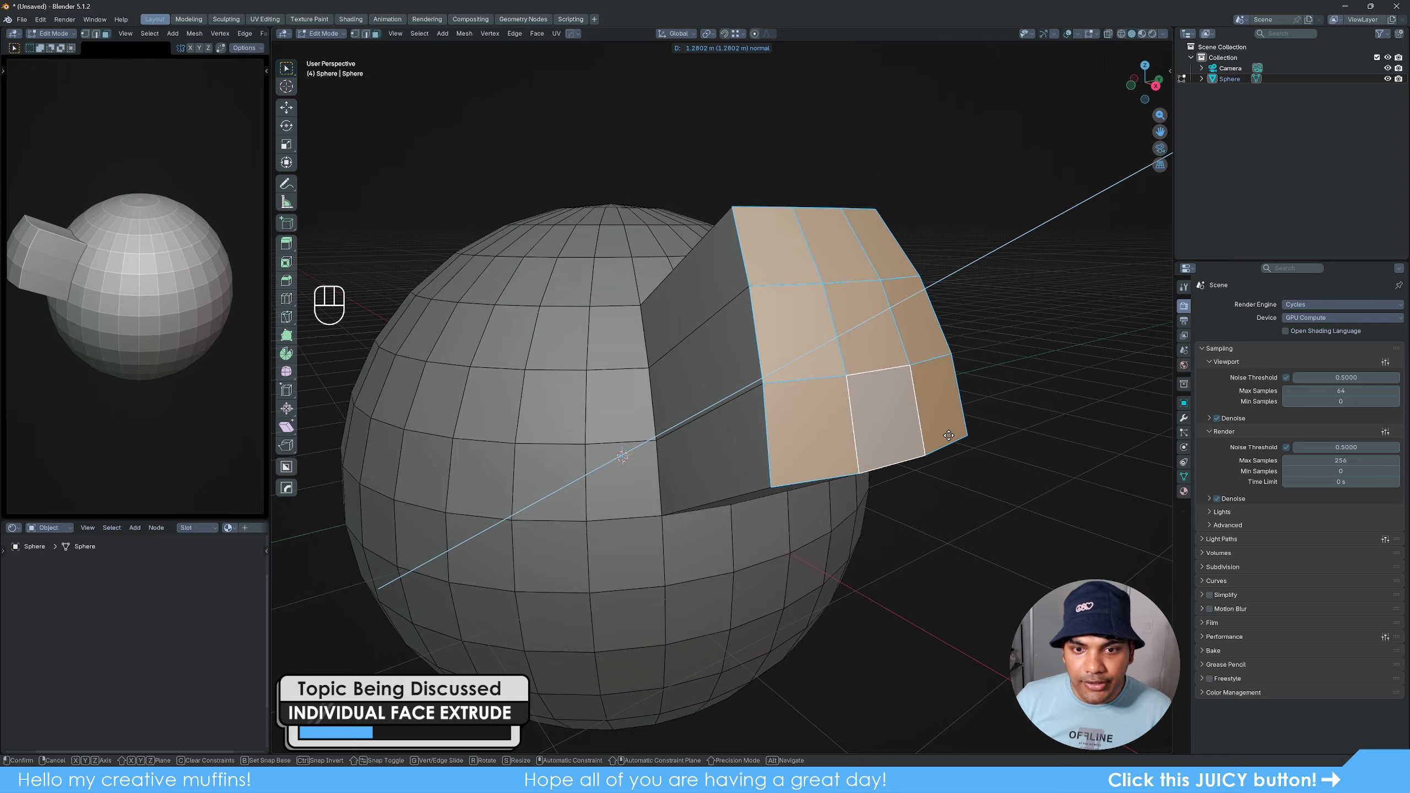
{"action": "right_click", "coordinate": [948, 436]}
{"action": "key", "text": "ctrl+z"}
{"action": "key", "text": "ctrl+z"}
- Extrude the nine selected faces with Extrude Individual Faces
{"action": "left_click", "coordinate": [750, 464], "text": "shift"}
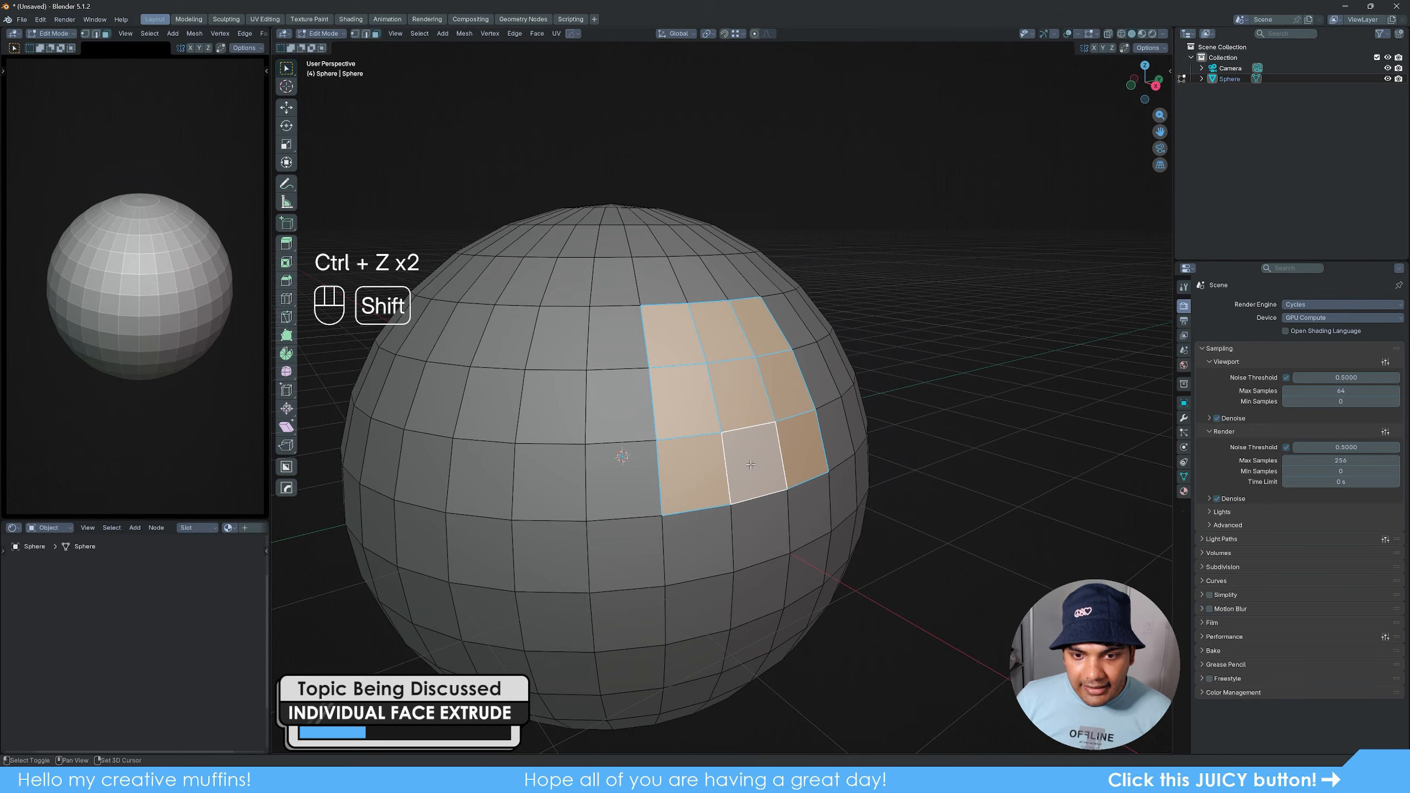
{"action": "key", "text": "alt+e"}
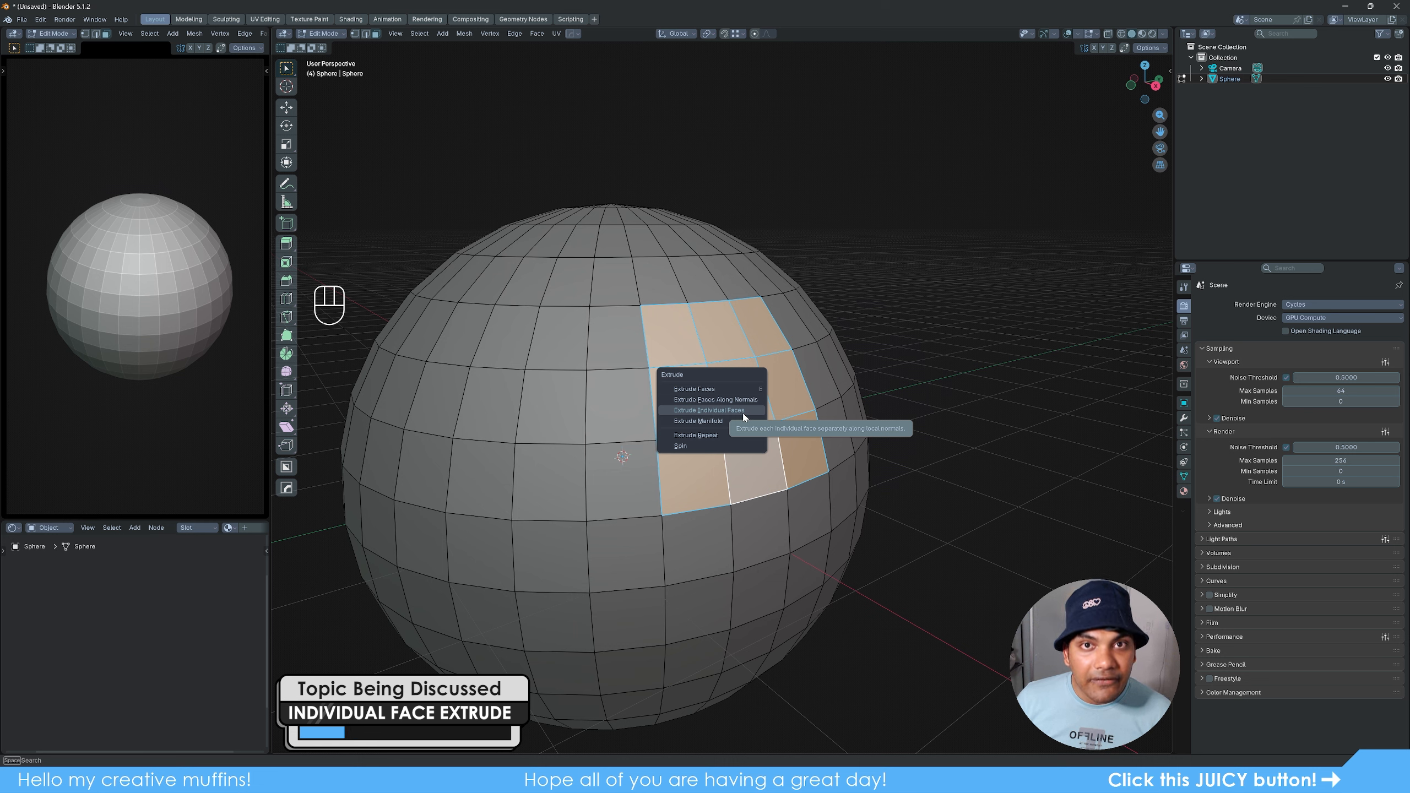
{"action": "left_click", "coordinate": [722, 410]}
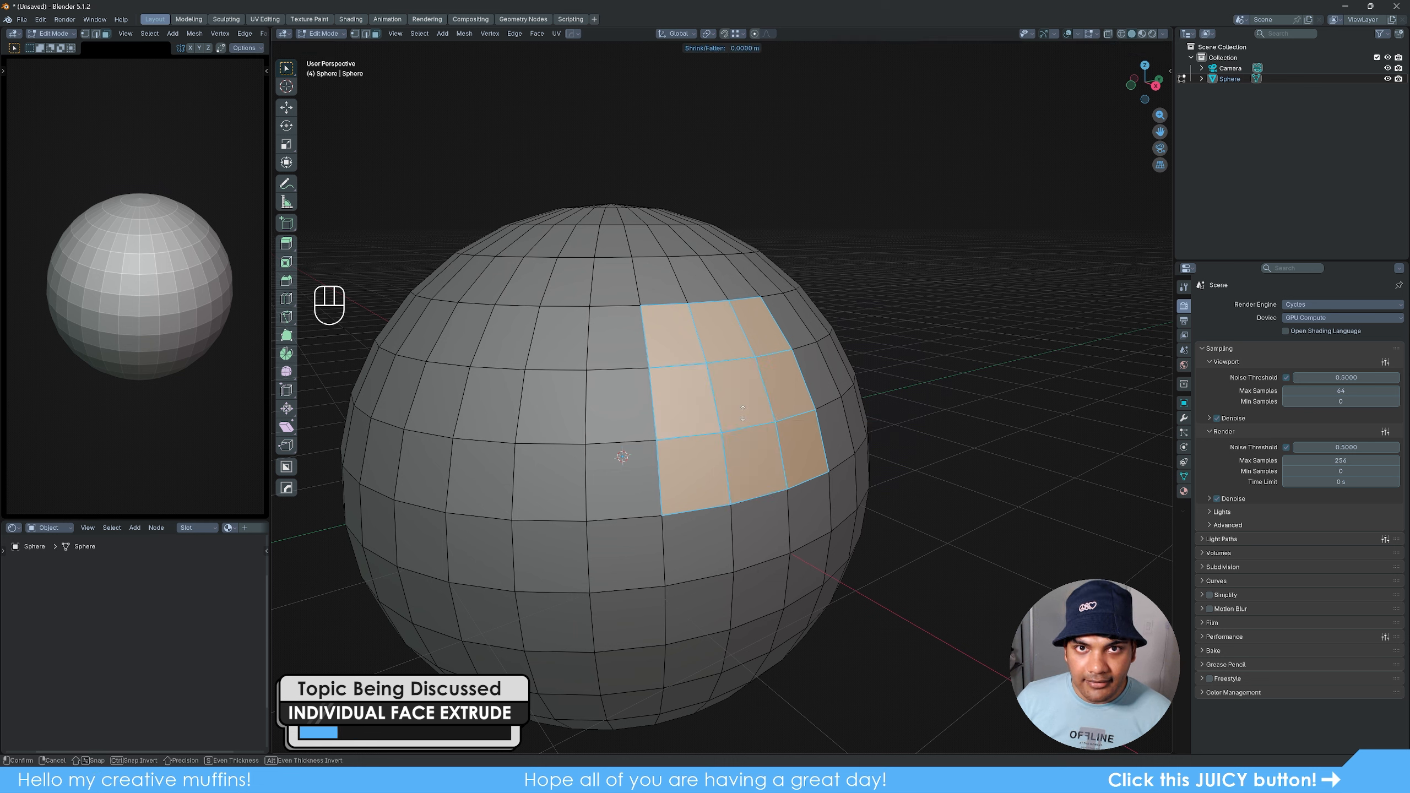
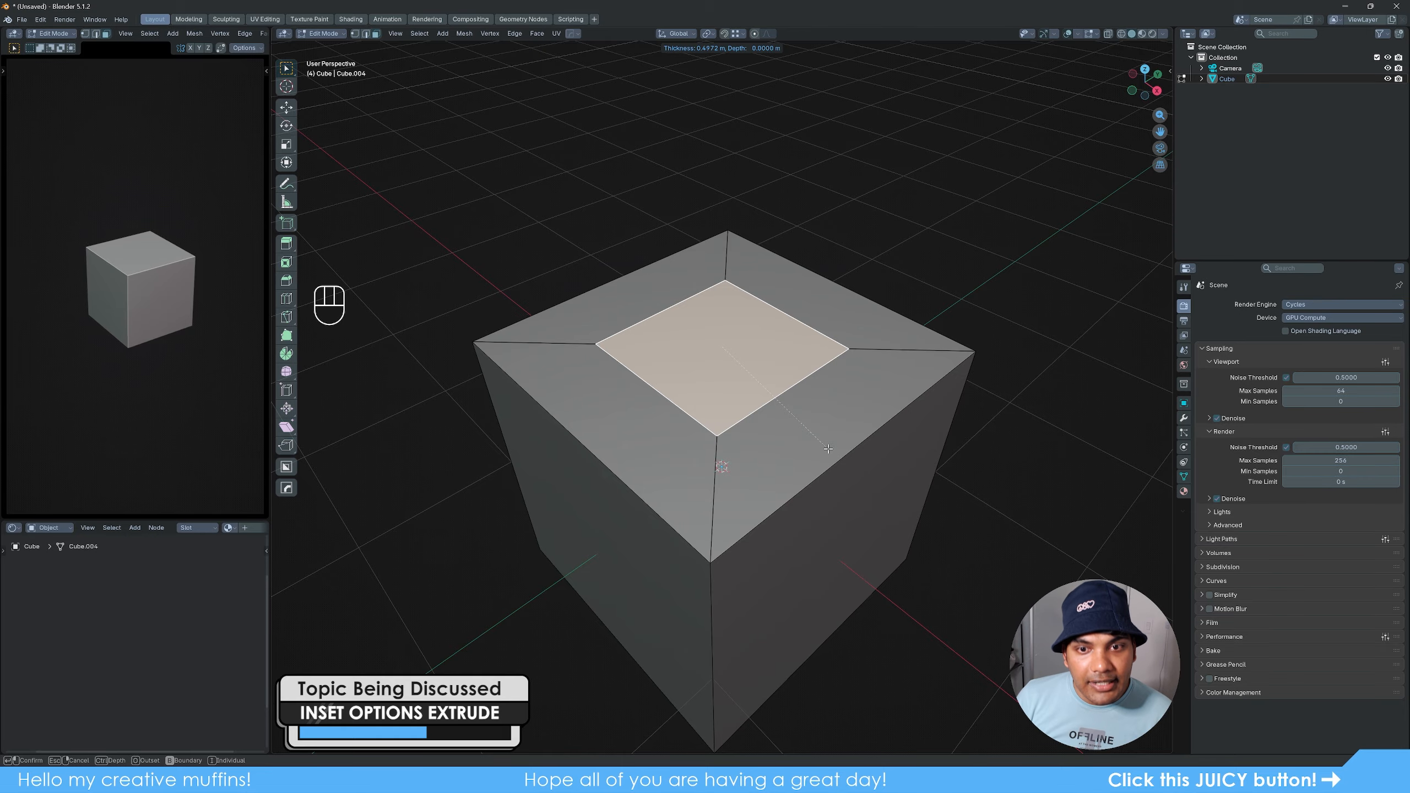
- Inset the cube's top face by about 0.5 m and raise the inset face along Z into a tapered top
{"action": "left_click", "coordinate": [828, 449]}
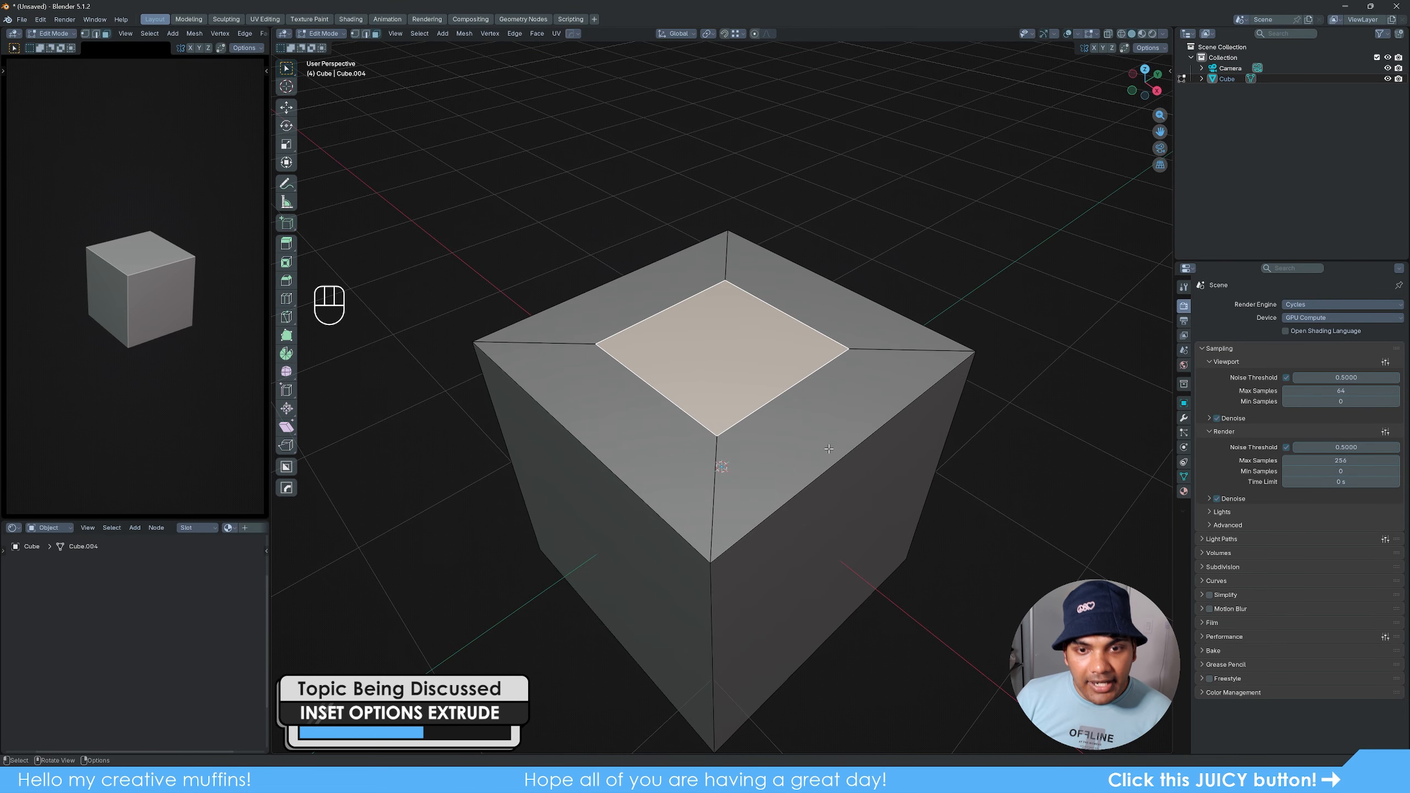
{"action": "key", "text": "g"}
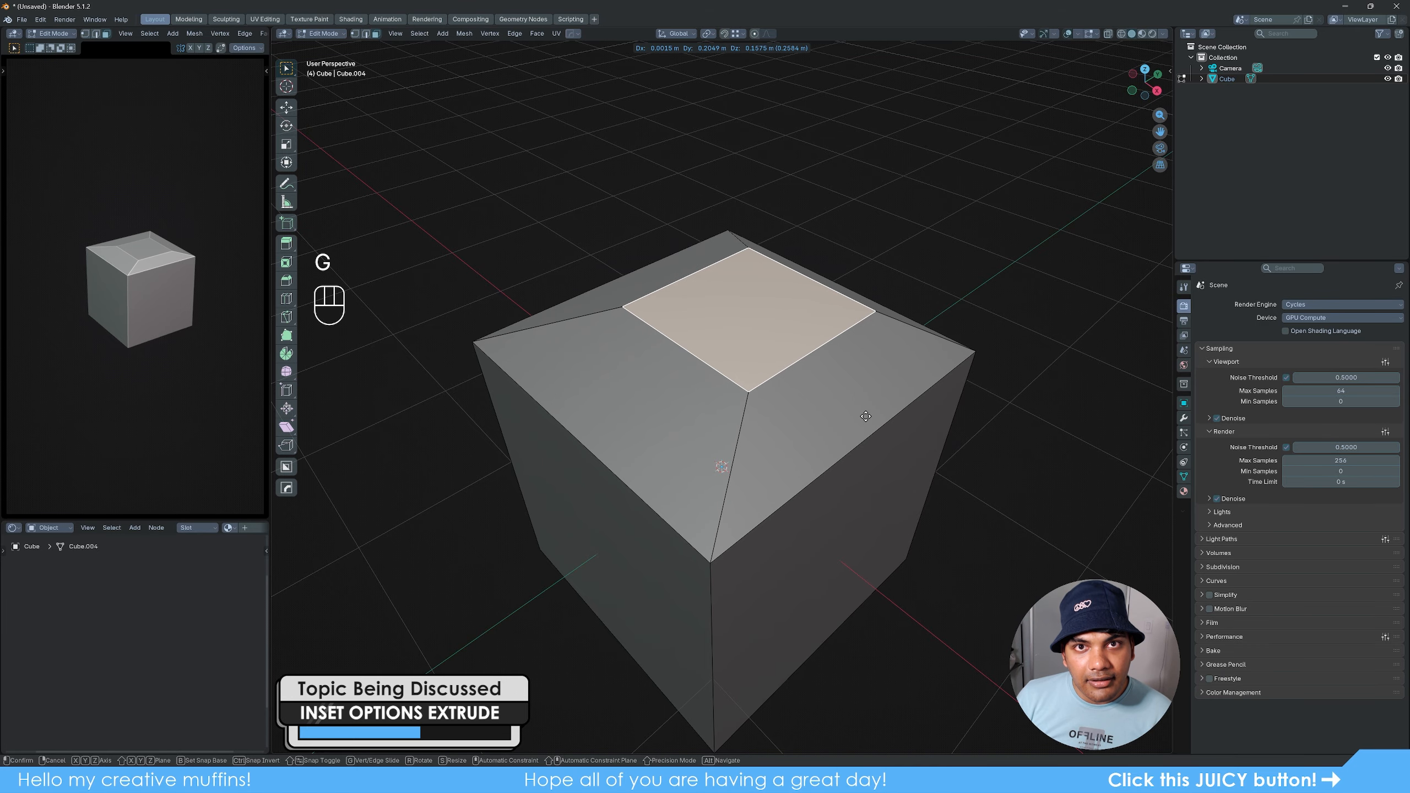
{"action": "right_click", "coordinate": [842, 435]}
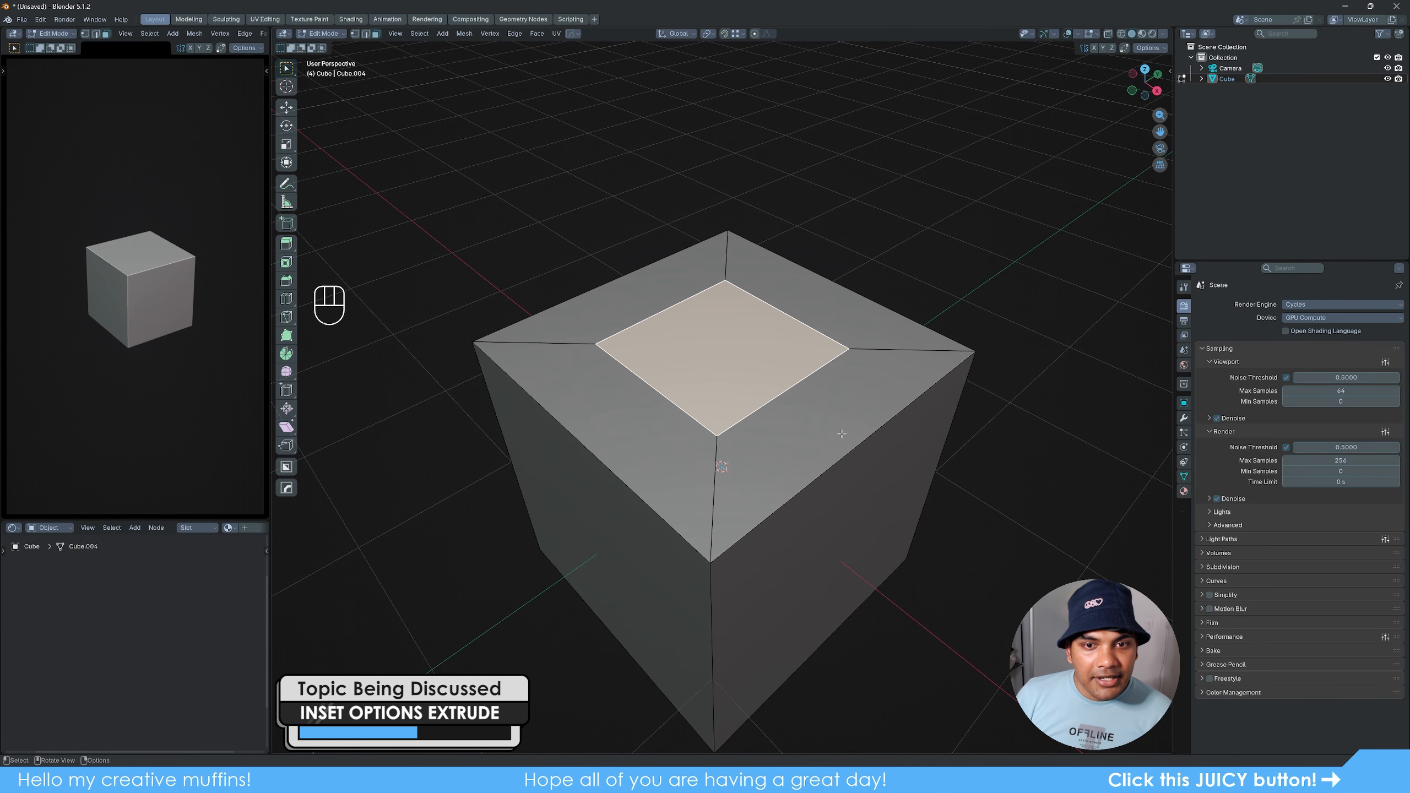
{"action": "scroll", "coordinate": [842, 434], "scroll_direction": "down", "scroll_amount": 1}
{"action": "key", "text": "g"}
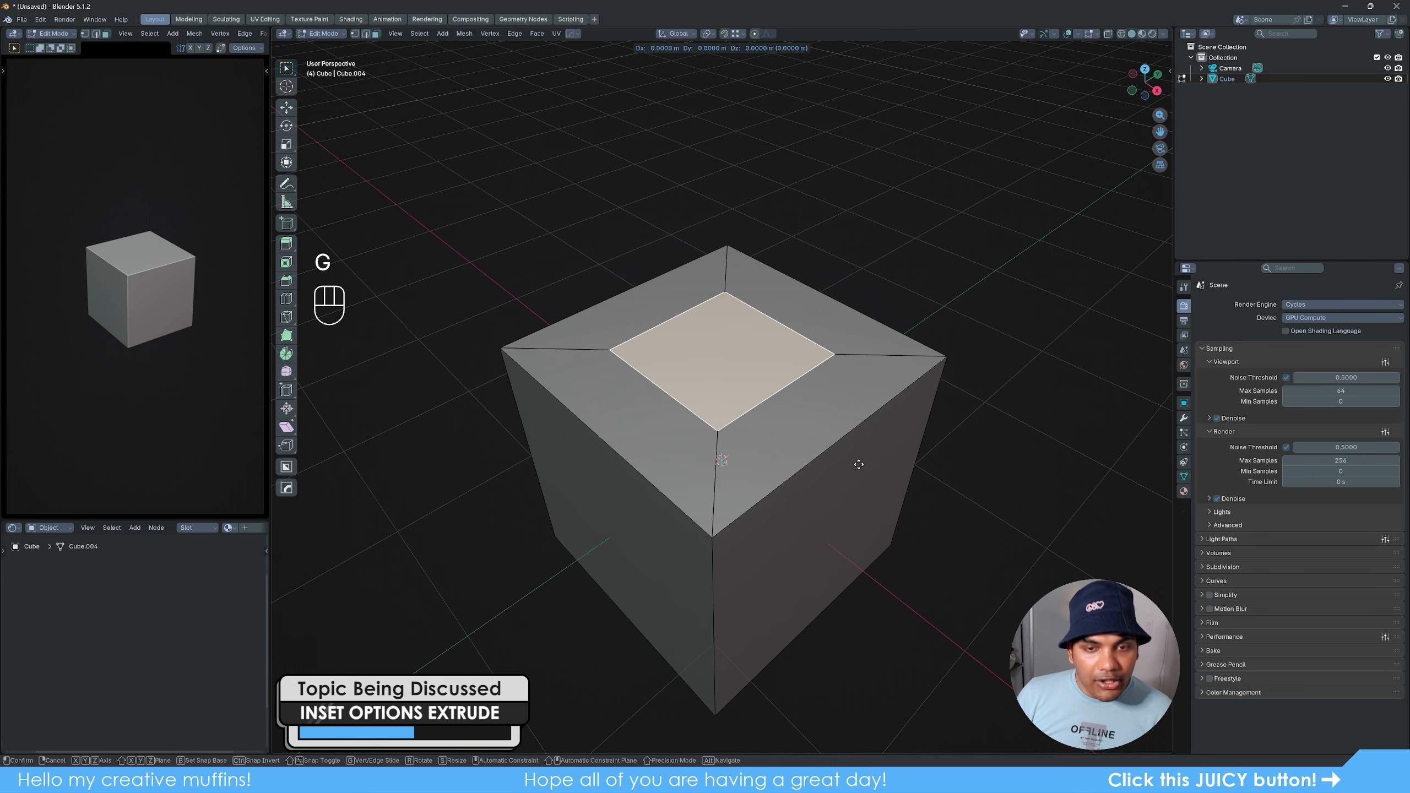
{"action": "key", "text": "z"}
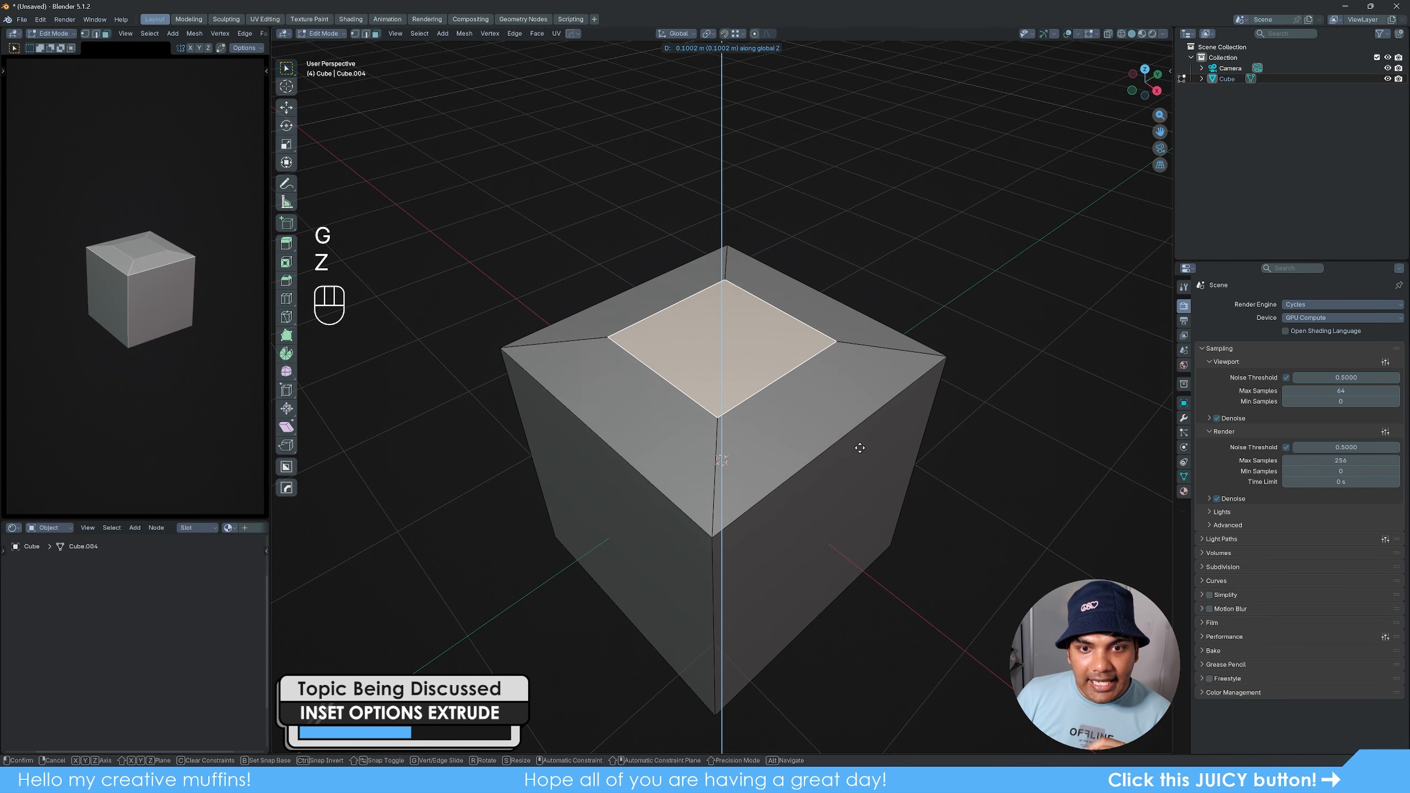
{"action": "left_click", "coordinate": [879, 287]}
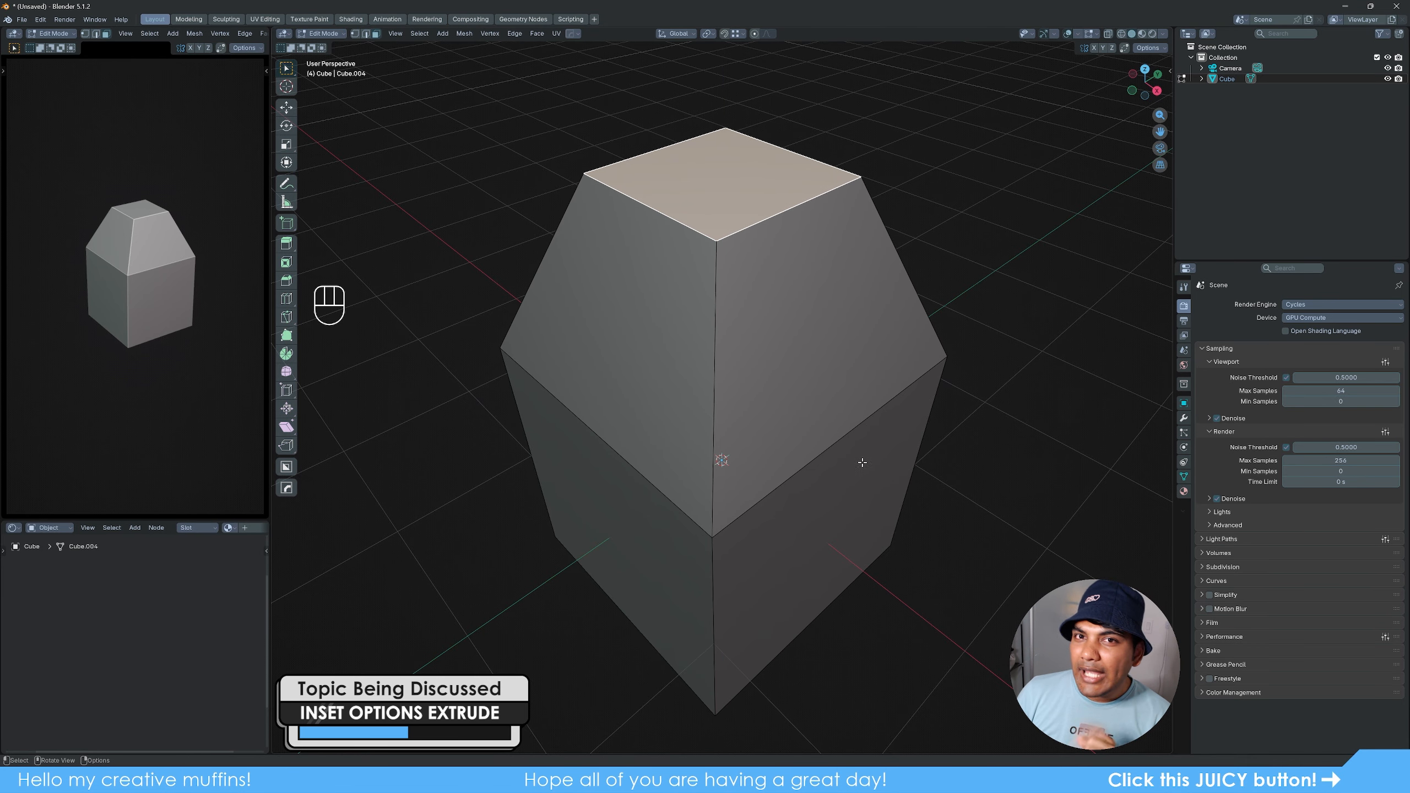
- Extrude a lower side face of the tapered cube outward along its normal and scale its end face down to about half size
{"action": "middle_click_drag", "start_coordinate": [862, 463], "coordinate": [802, 426]}
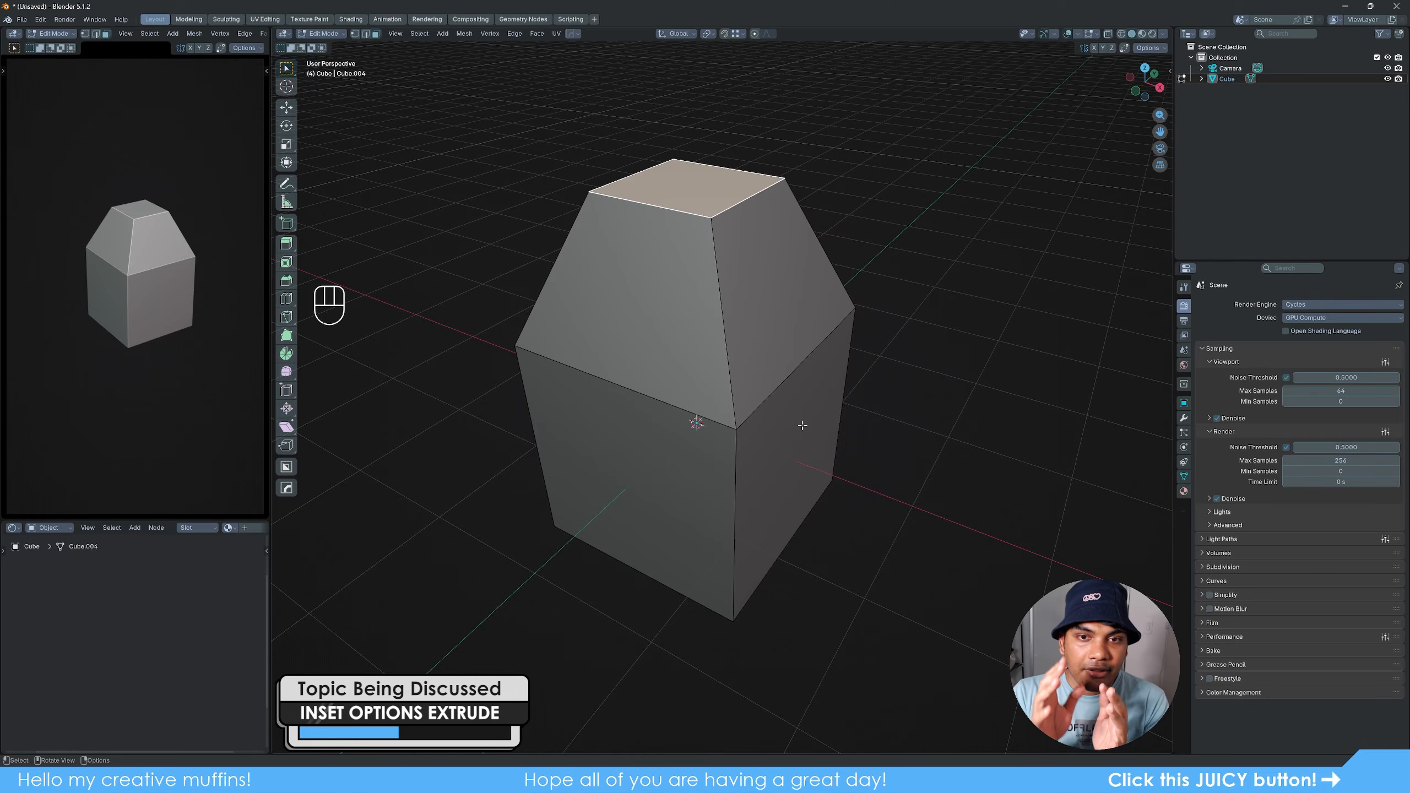
{"action": "middle_click_drag", "start_coordinate": [775, 429], "coordinate": [724, 441]}
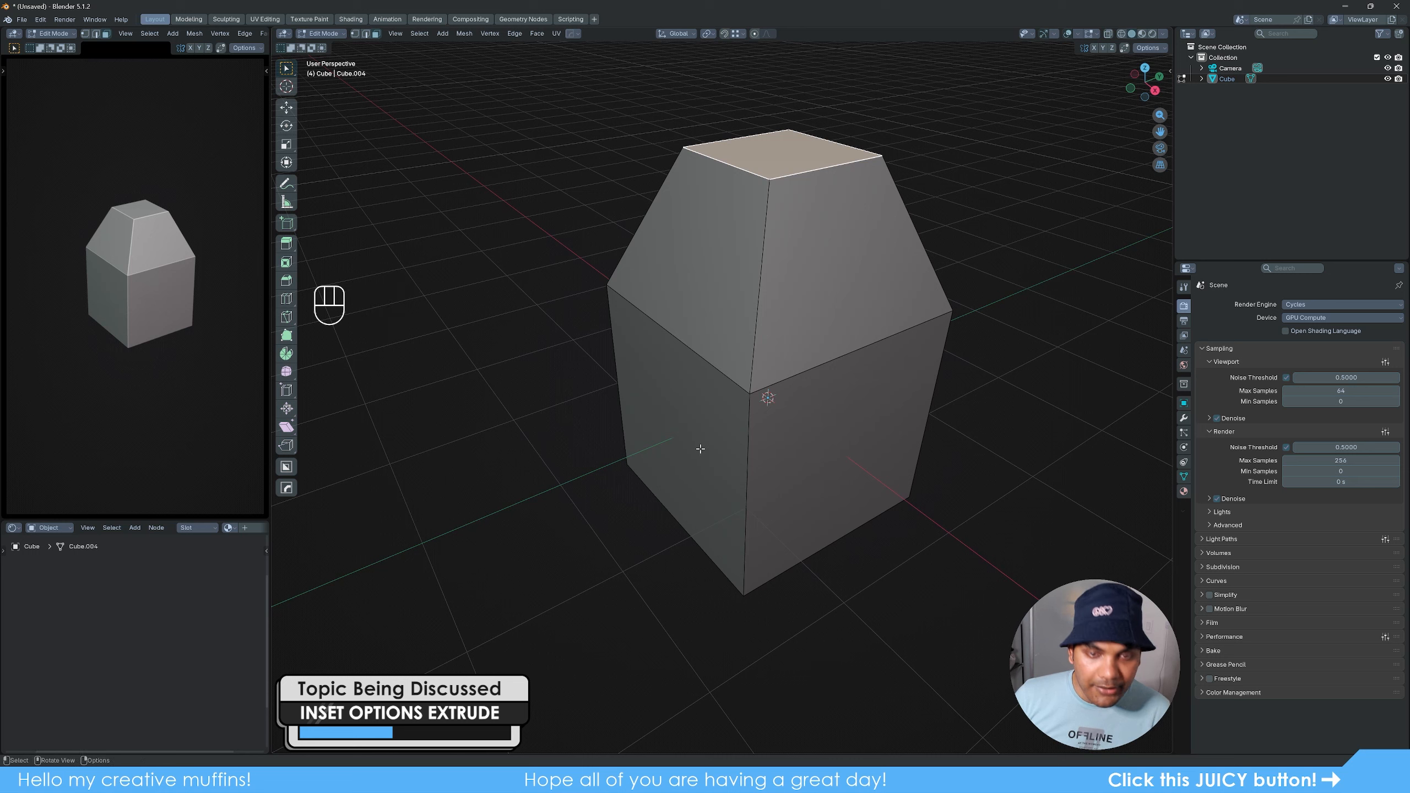
{"action": "key", "text": "3"}
{"action": "left_click", "coordinate": [700, 447]}
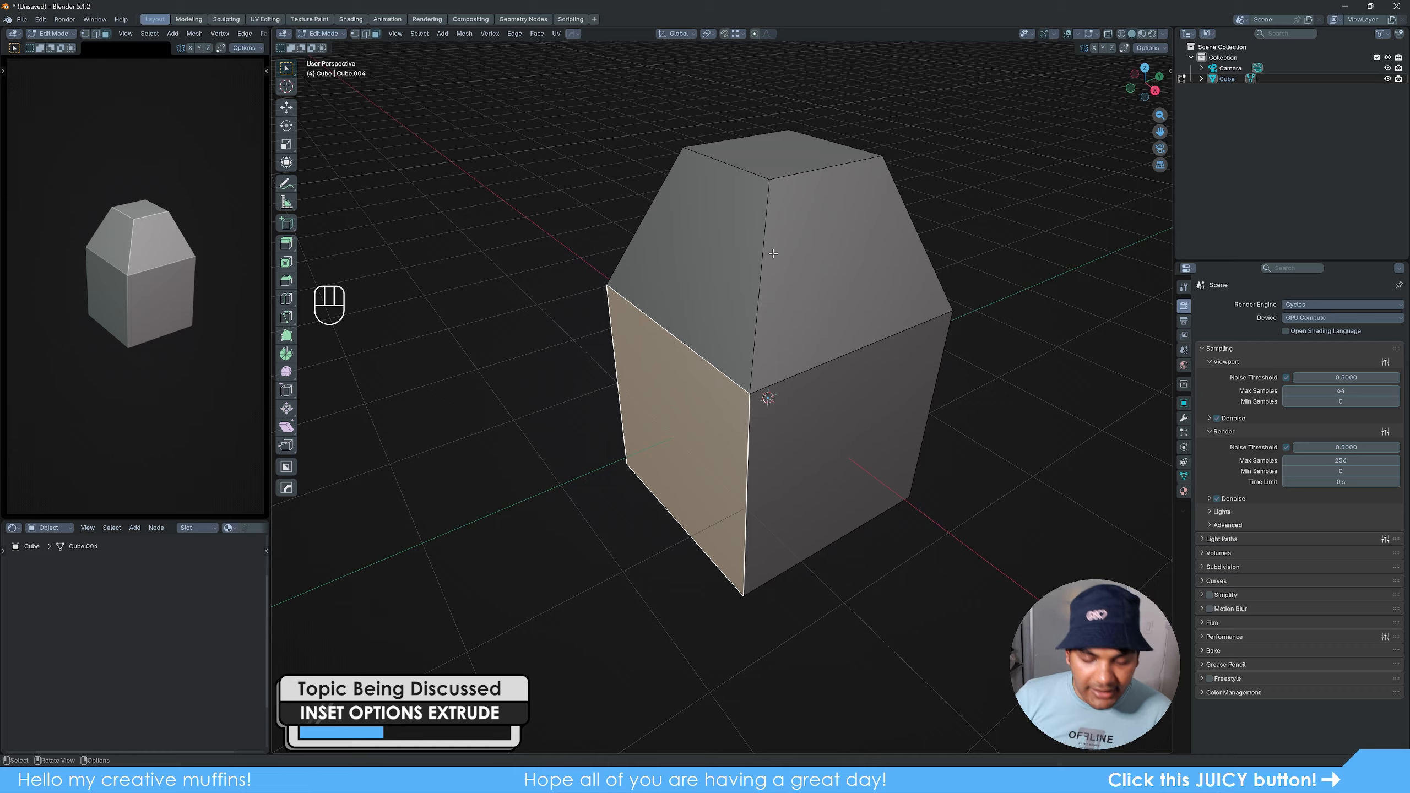
{"action": "key", "text": "e"}
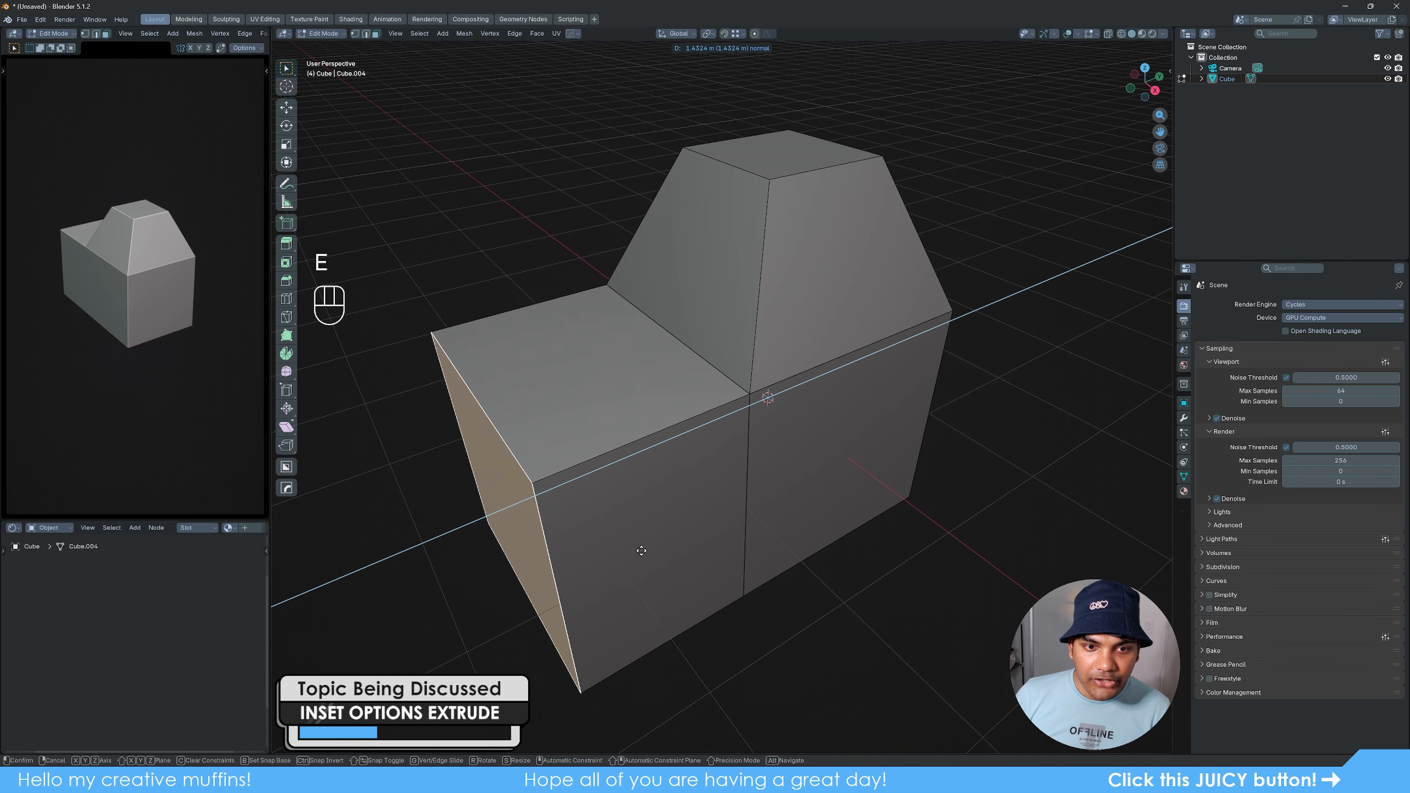
{"action": "left_click", "coordinate": [622, 556]}
{"action": "scroll", "coordinate": [698, 539], "scroll_direction": "down", "scroll_amount": 2}
{"action": "middle_click_drag", "start_coordinate": [678, 539], "coordinate": [694, 536]}
{"action": "key", "text": "s"}
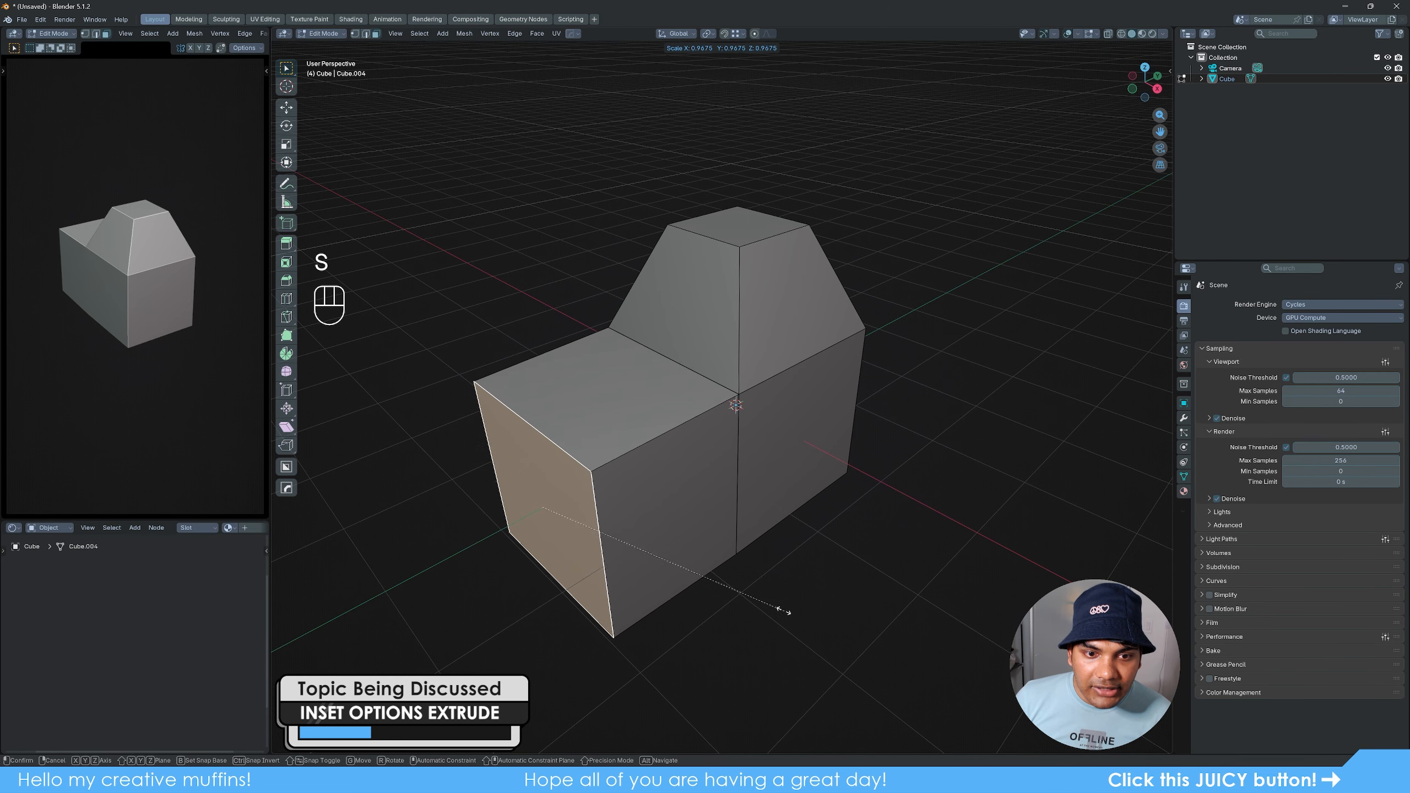
{"action": "left_click", "coordinate": [671, 567]}
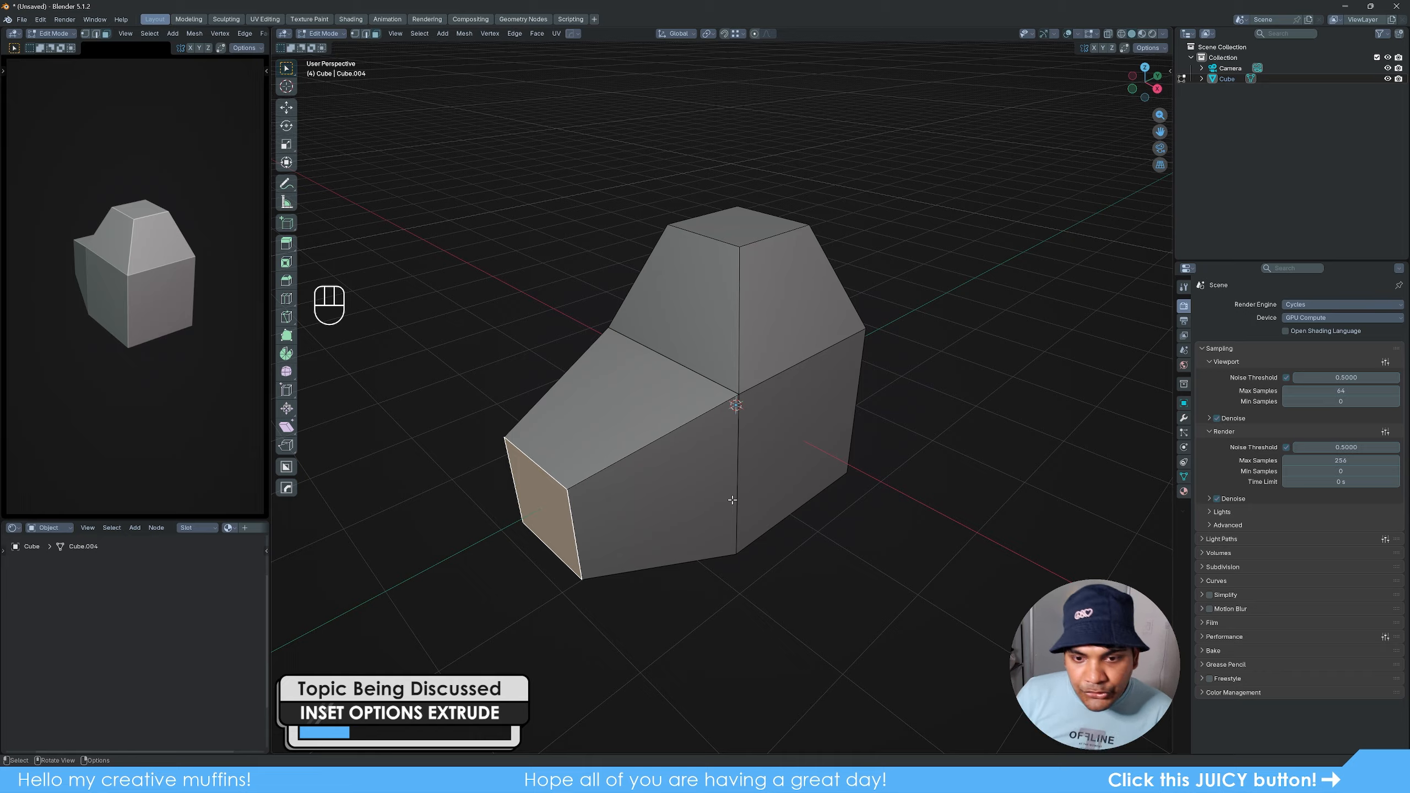
- Inset the neighbouring lower side face slightly and extrude the inset face outward as a block
{"action": "key", "text": "3"}
{"action": "left_click", "coordinate": [793, 474]}
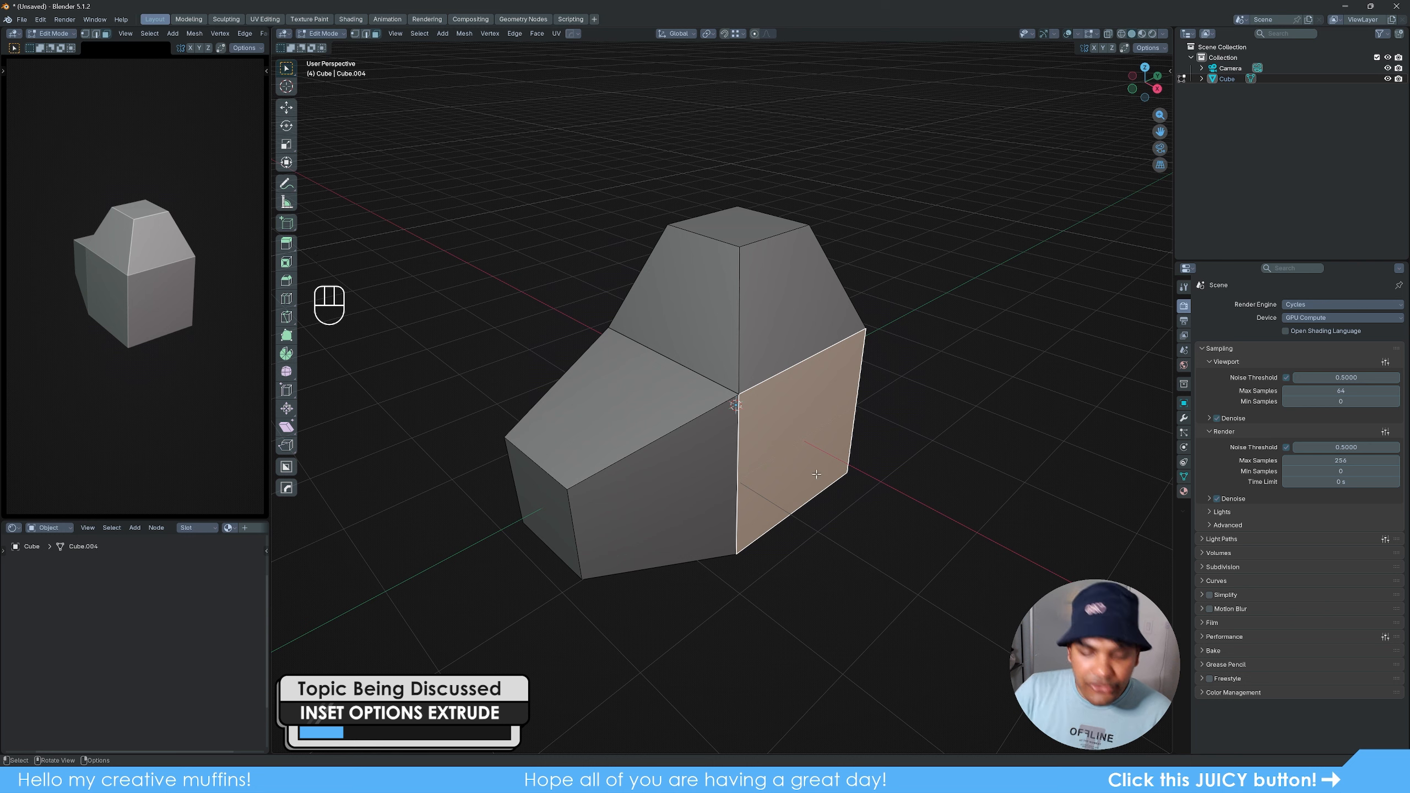
{"action": "key", "text": "i"}
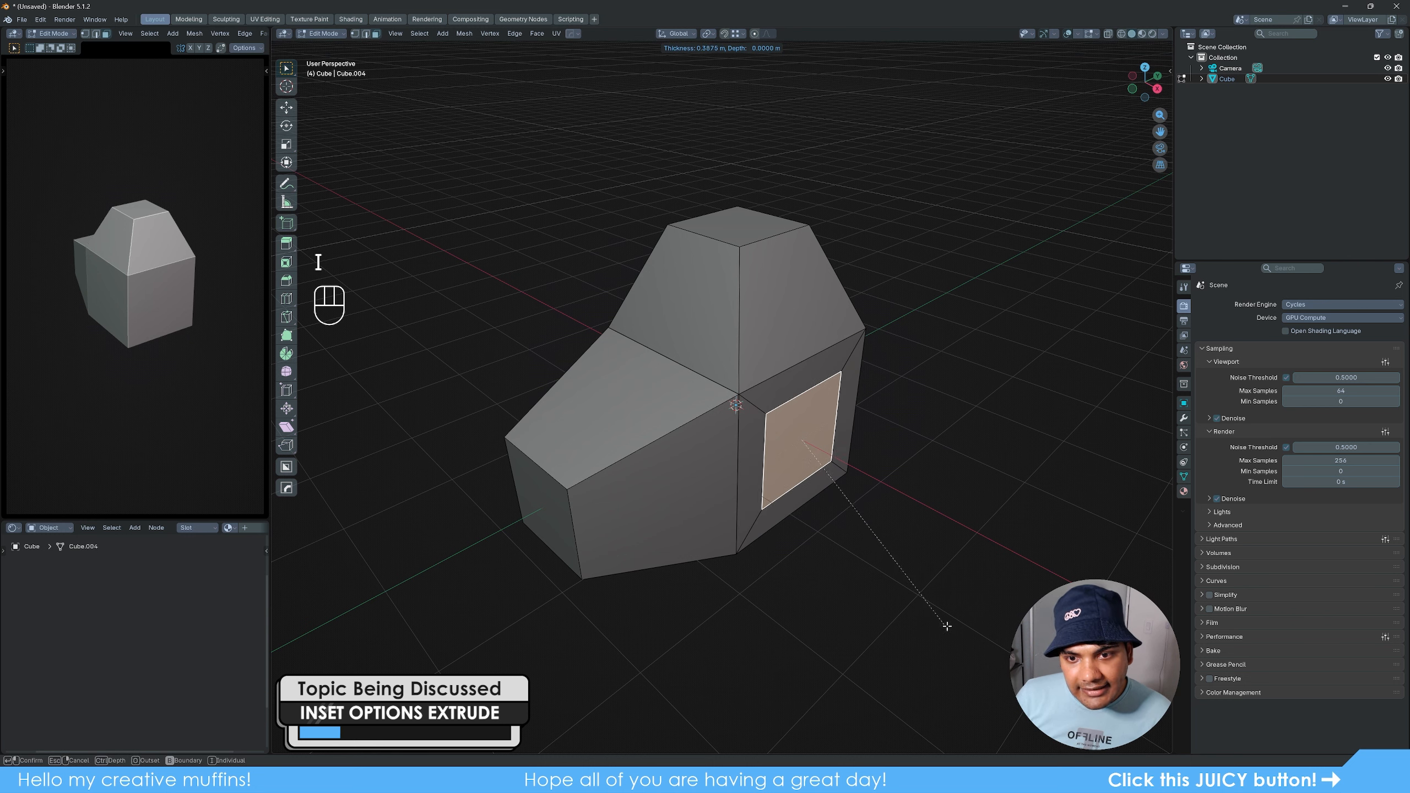
{"action": "left_click", "coordinate": [893, 594]}
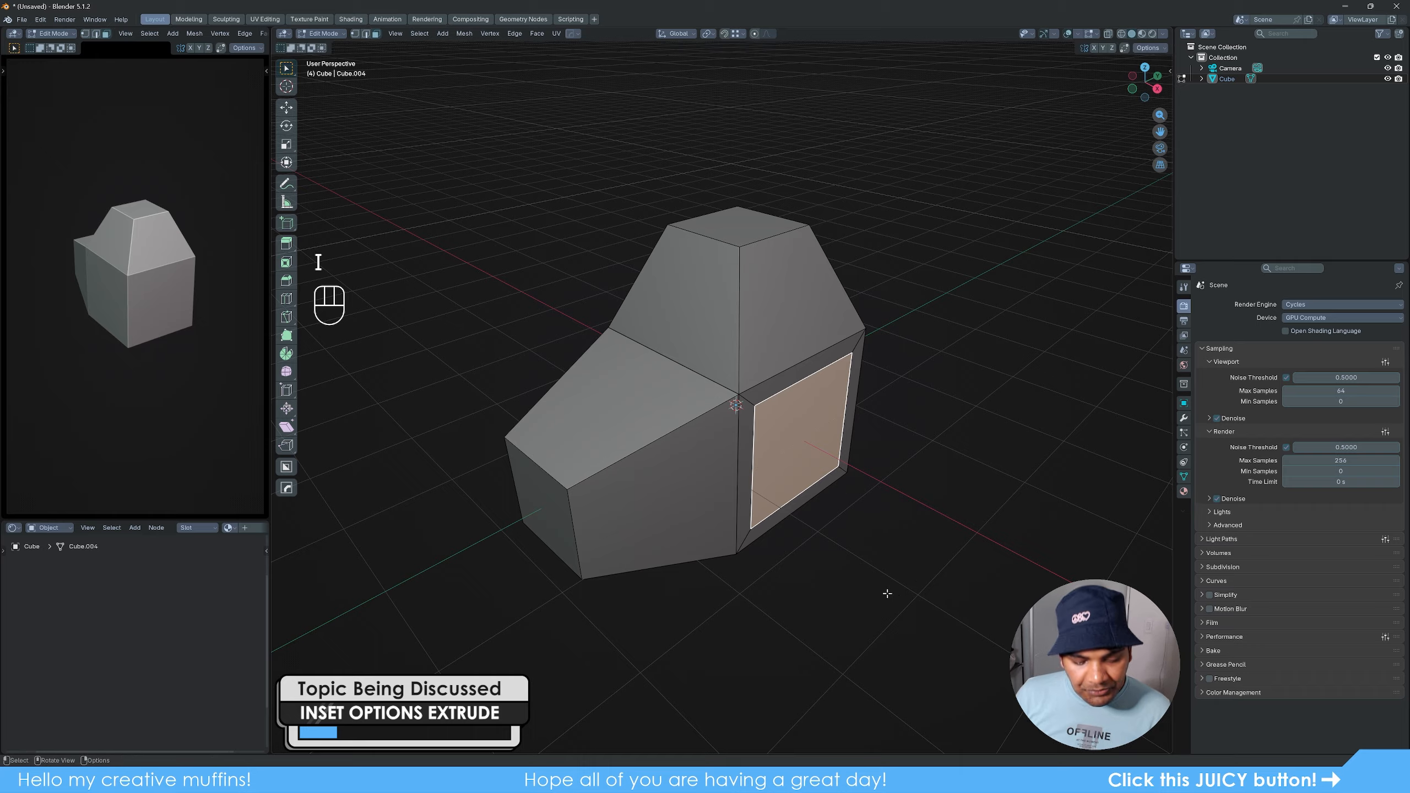
{"action": "key", "text": "e"}
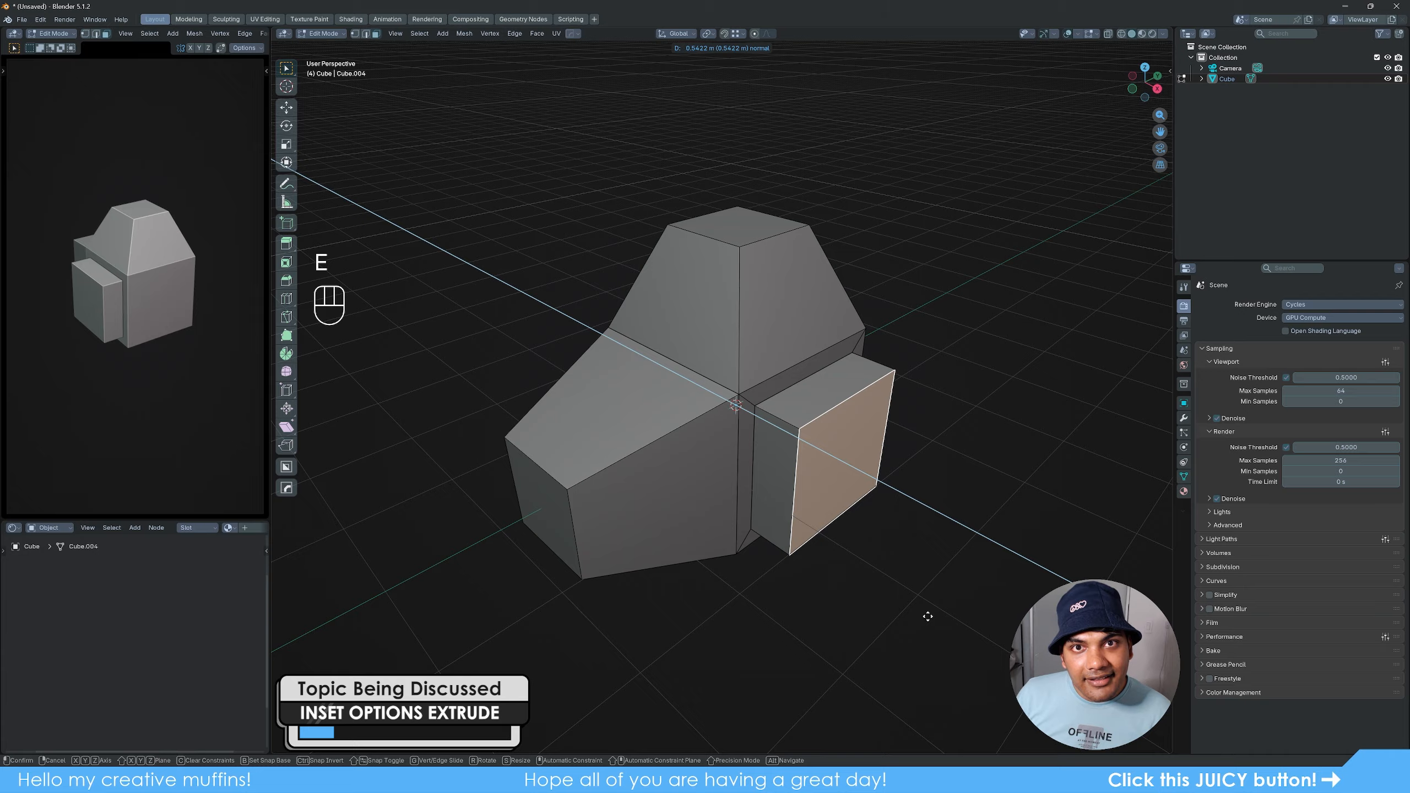
{"action": "left_click", "coordinate": [935, 618]}
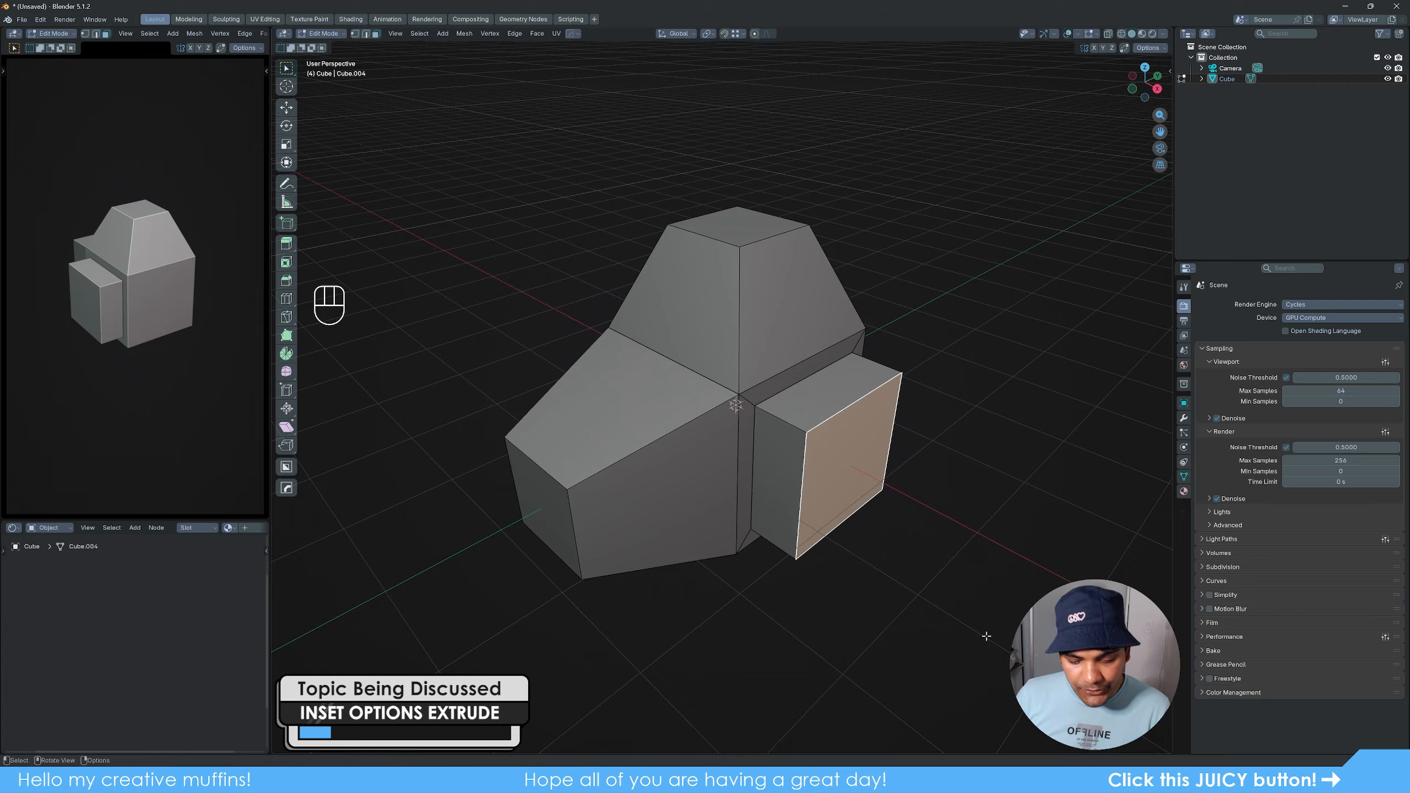
- Inset and extrude the block's end face twice more to form a stepped, narrowing arm
{"action": "key", "text": "i"}
{"action": "left_click", "coordinate": [958, 611]}
{"action": "key", "text": "e"}
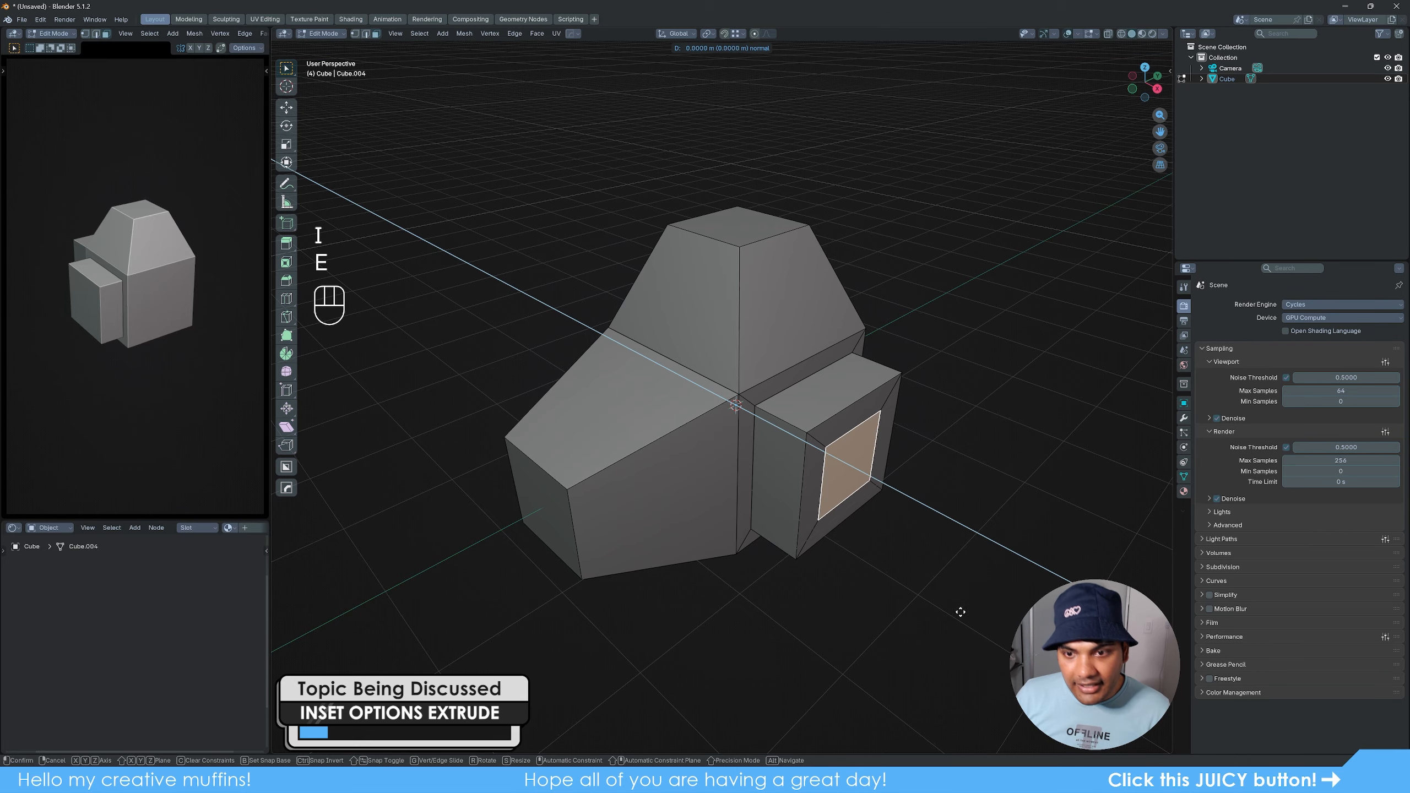
{"action": "left_click", "coordinate": [1022, 615]}
{"action": "key", "text": "i"}
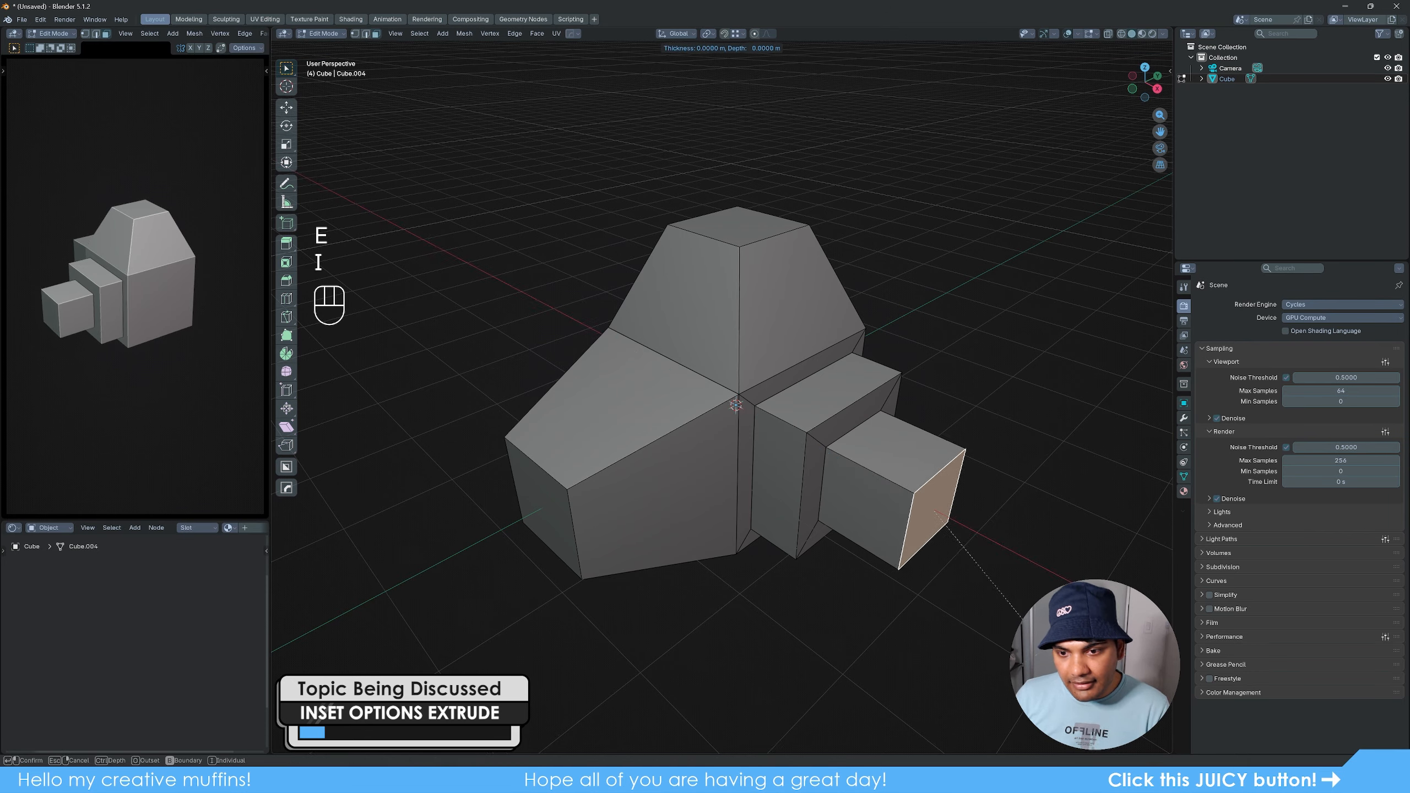
{"action": "left_click", "coordinate": [1021, 615]}
{"action": "key", "text": "e"}
{"action": "left_click", "coordinate": [1038, 617]}
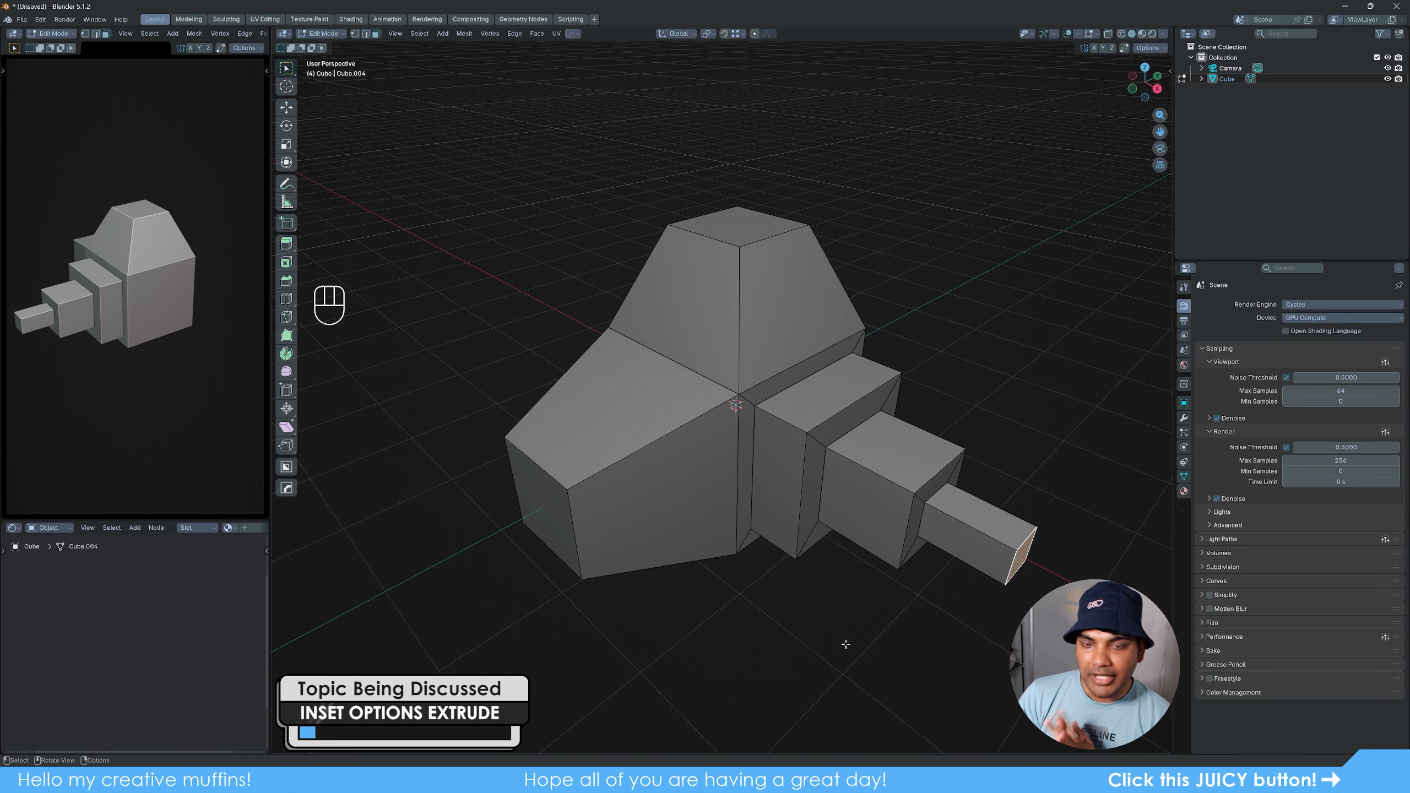
- Return to Object Mode, delete the extruded model and add a new cube
{"action": "middle_click_drag", "start_coordinate": [845, 644], "coordinate": [811, 629]}
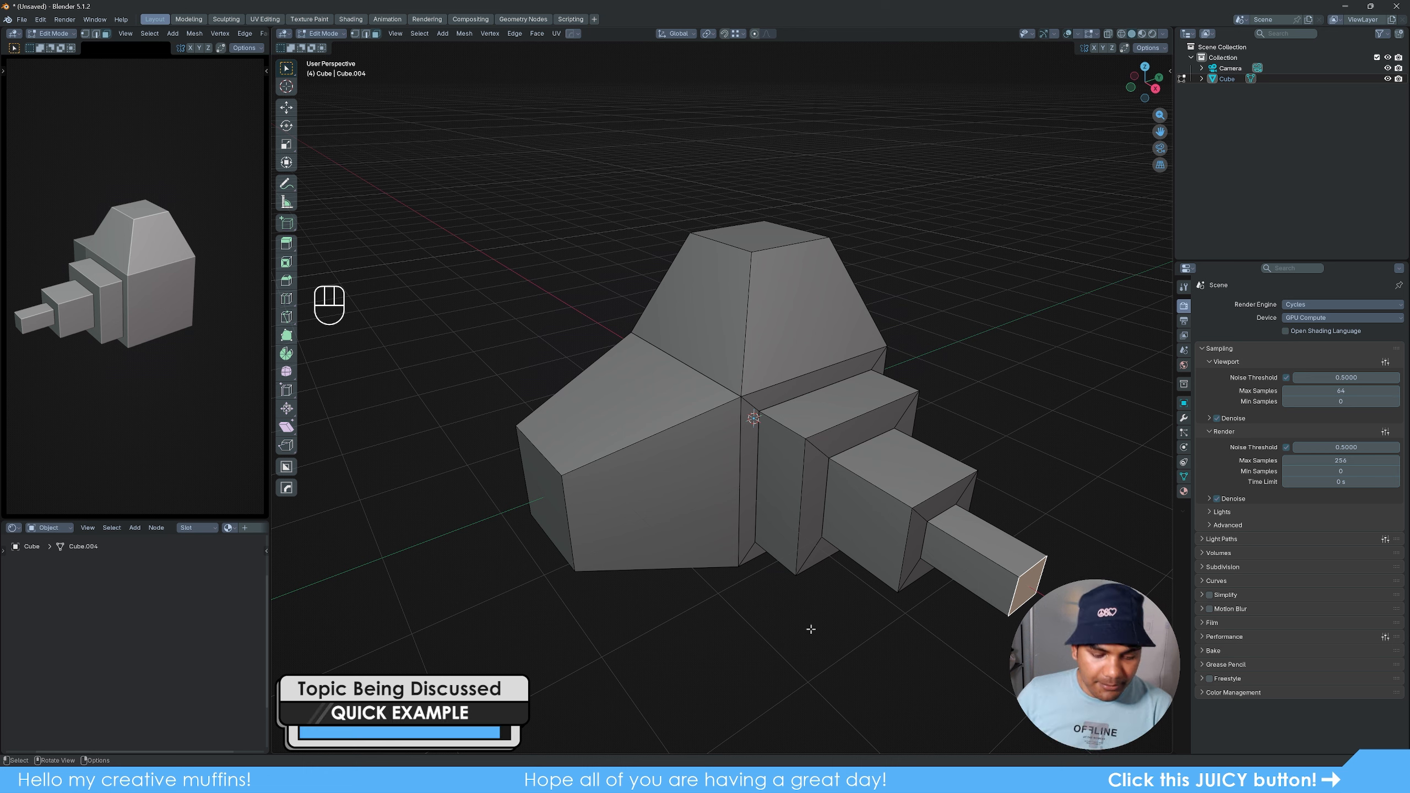
{"action": "key", "text": "Tab"}
{"action": "key", "text": "Delete"}
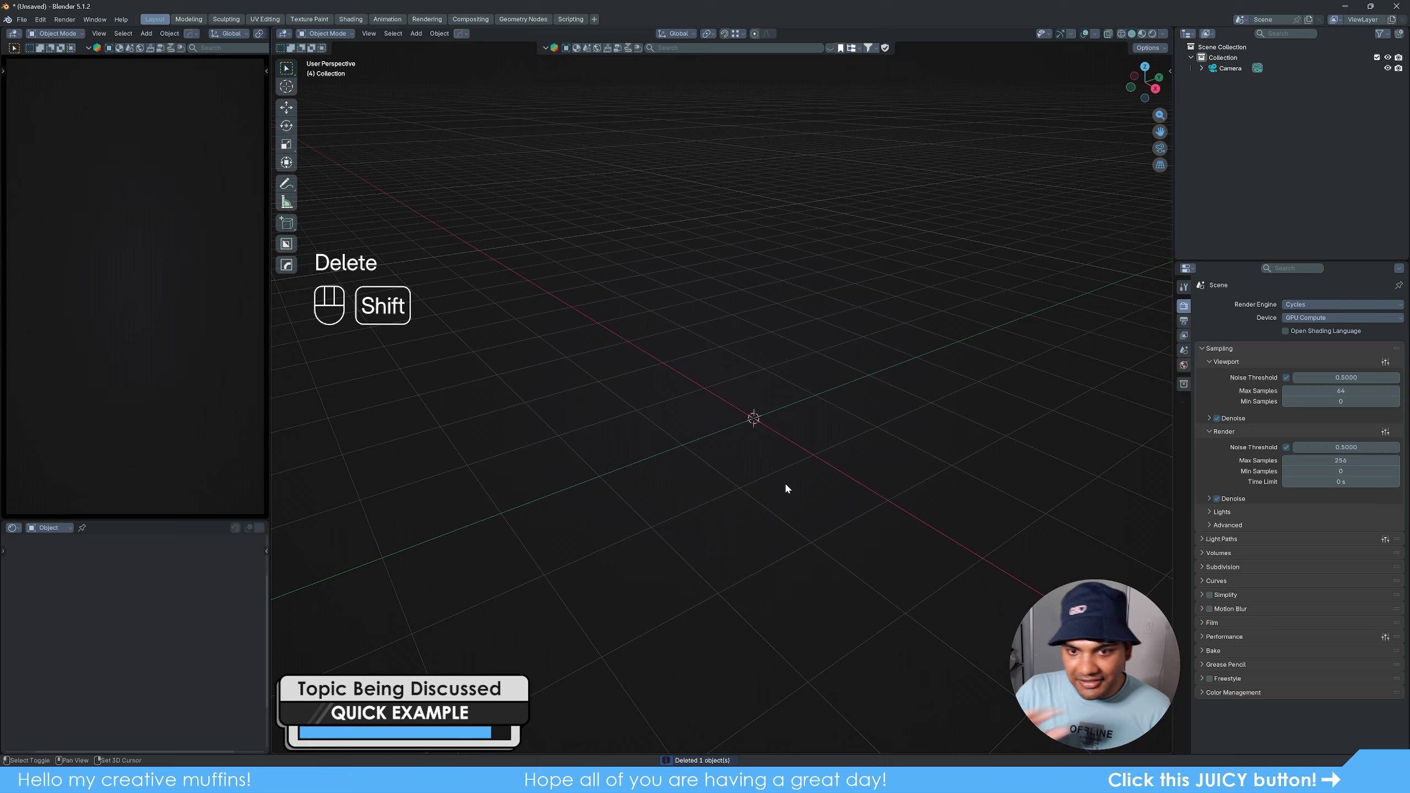
{"action": "key", "text": "shift+a"}
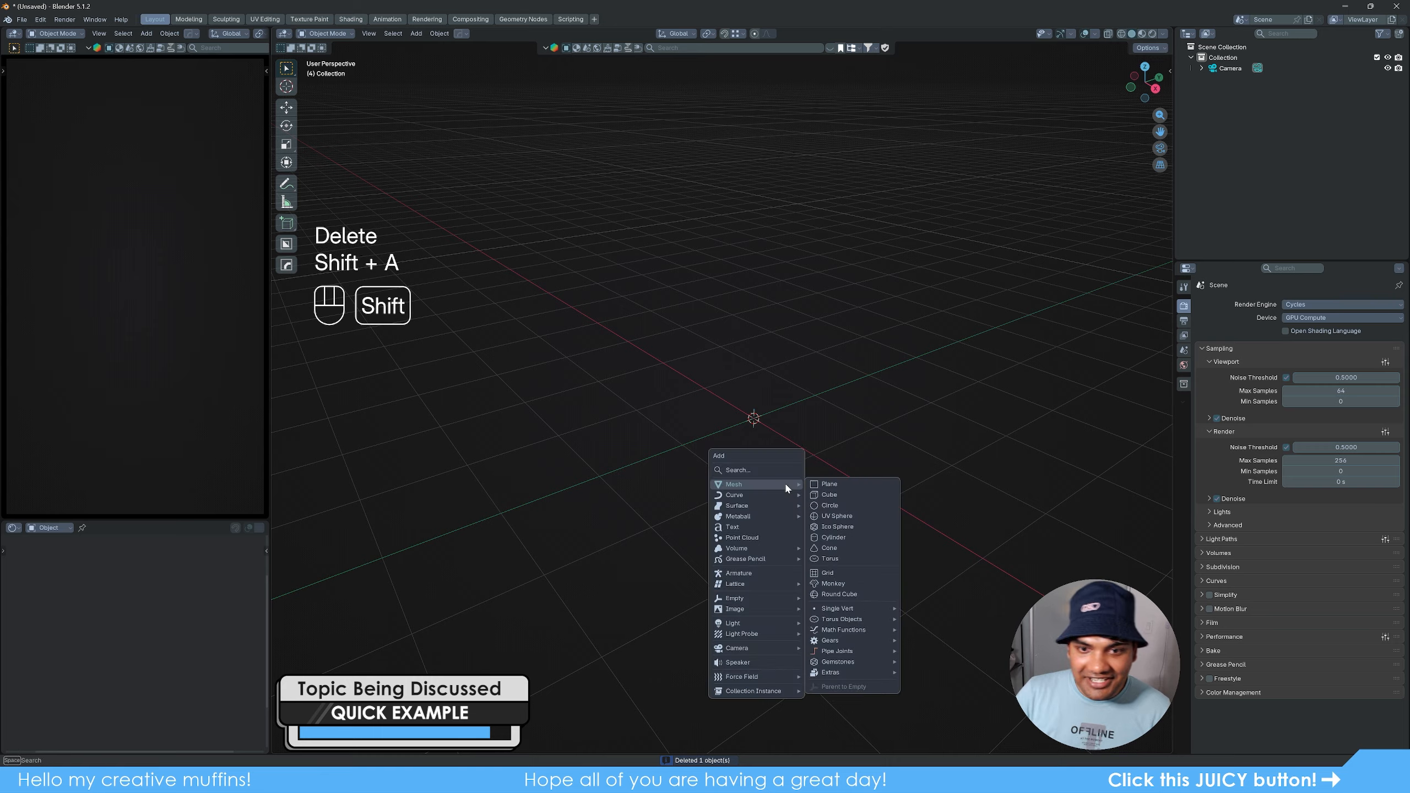
{"action": "left_click", "coordinate": [829, 494]}
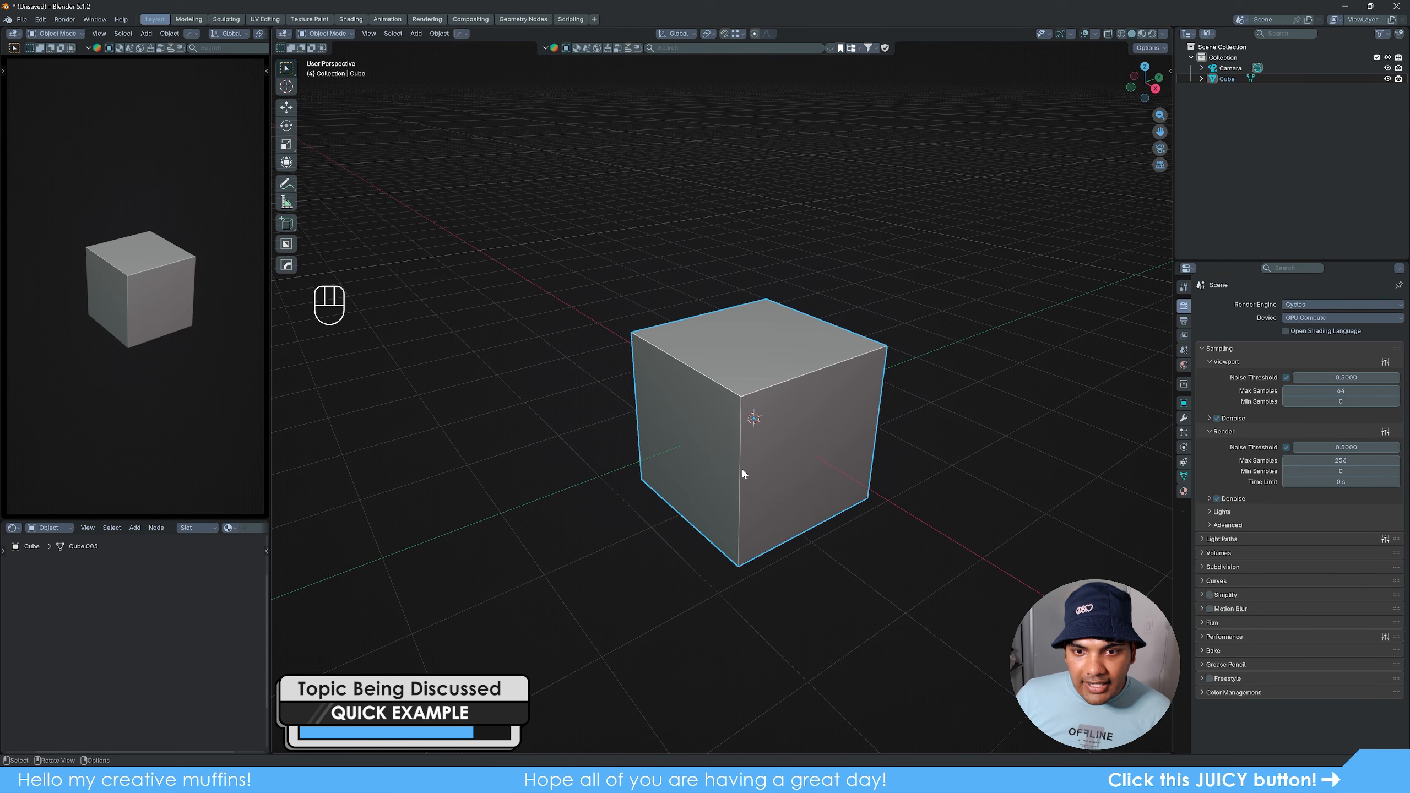
- Flatten the new cube along Z to a scale of about 0.12 and move the slab upward along Z
{"action": "key", "text": "s"}
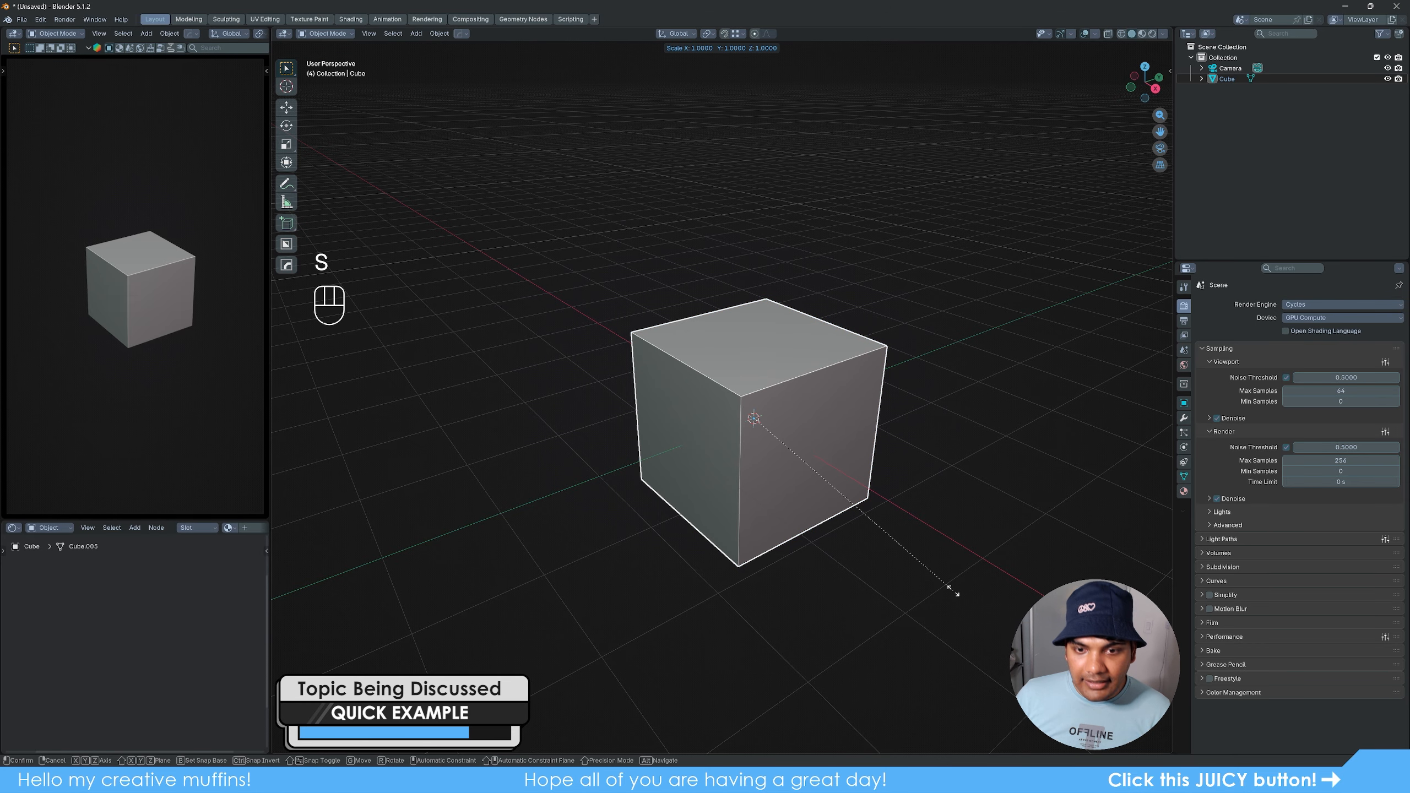
{"action": "key", "text": "z"}
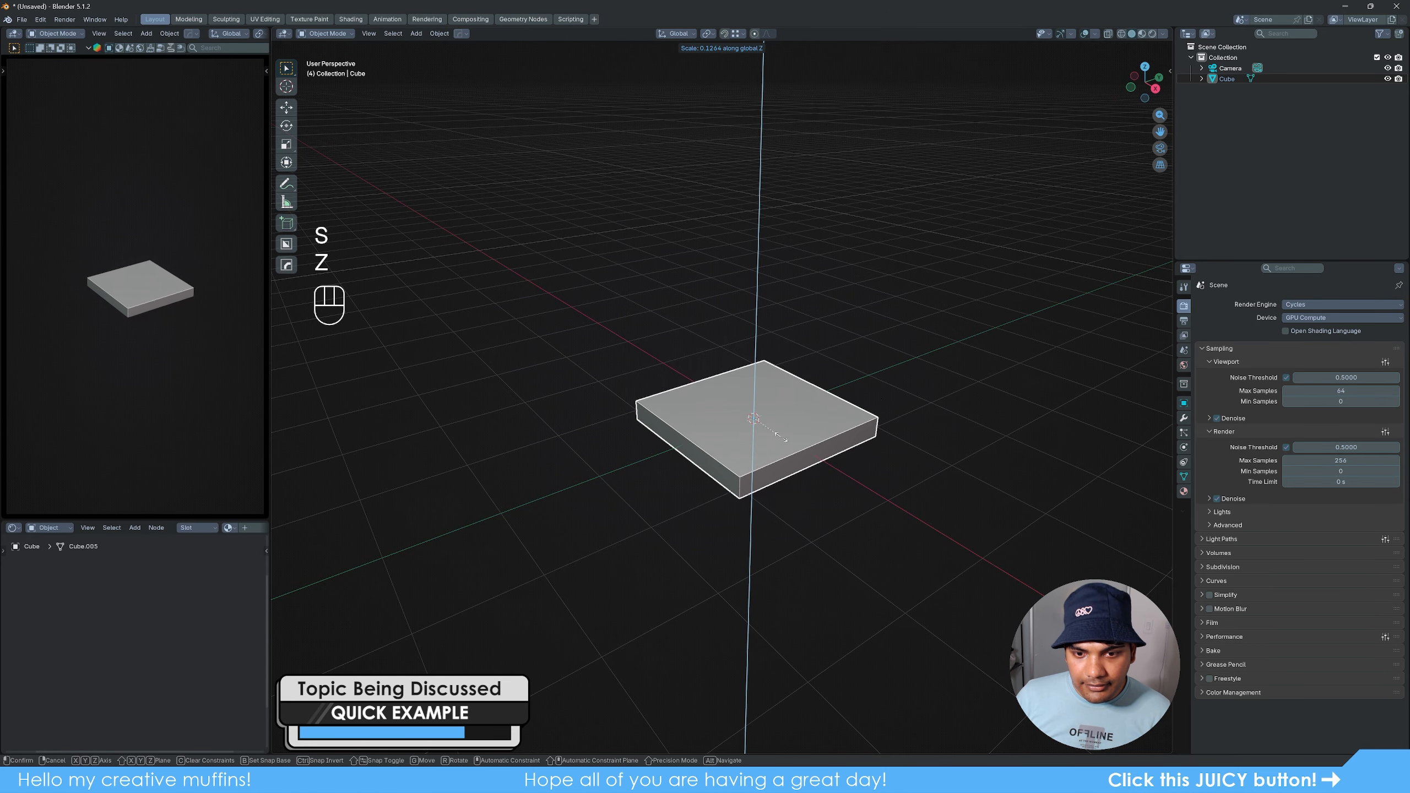
{"action": "left_click", "coordinate": [780, 442]}
{"action": "key", "text": "g"}
{"action": "key", "text": "z"}
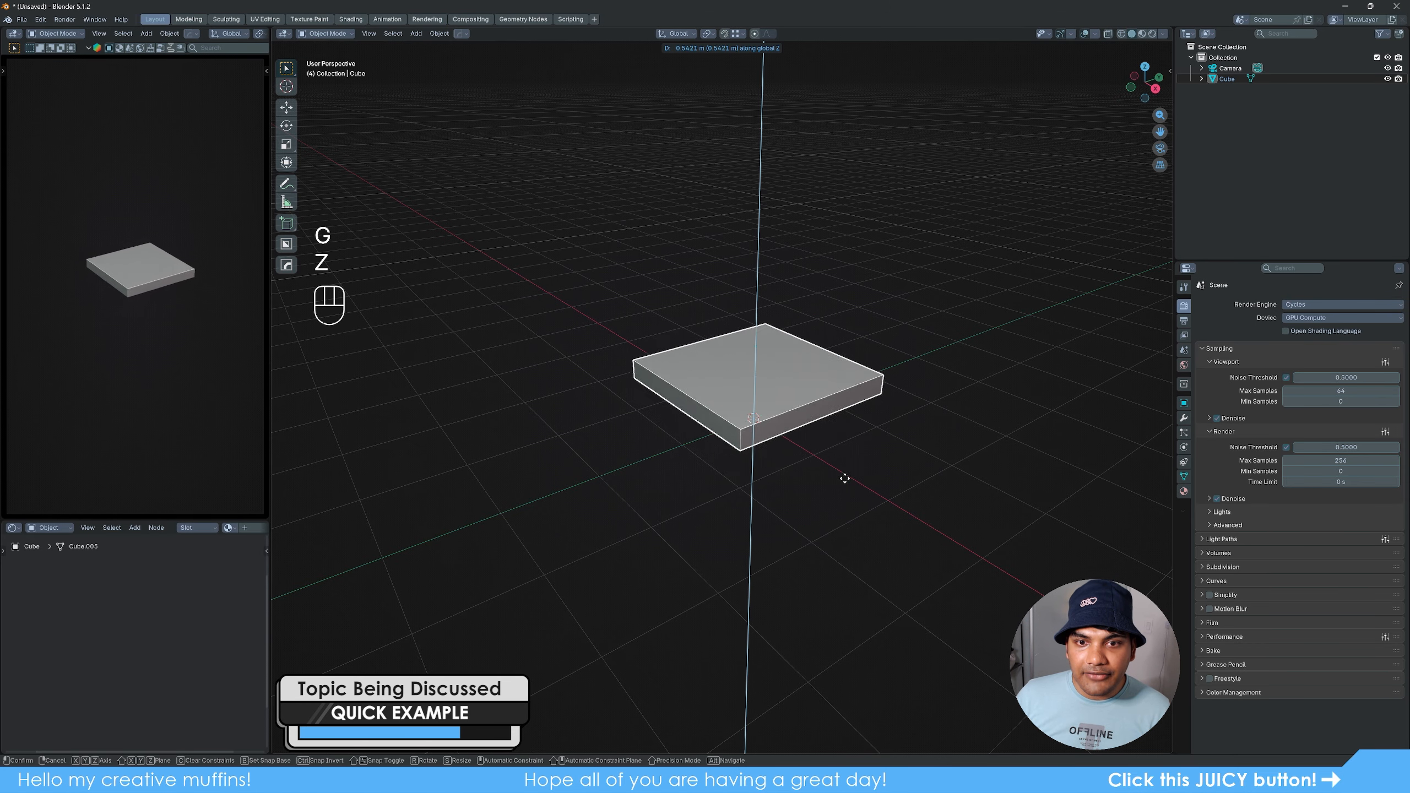
{"action": "left_click", "coordinate": [851, 389]}
- Enter Edit Mode on the slab, clear the selection and add four evenly spaced loop cuts across it
{"action": "key", "text": "Tab"}
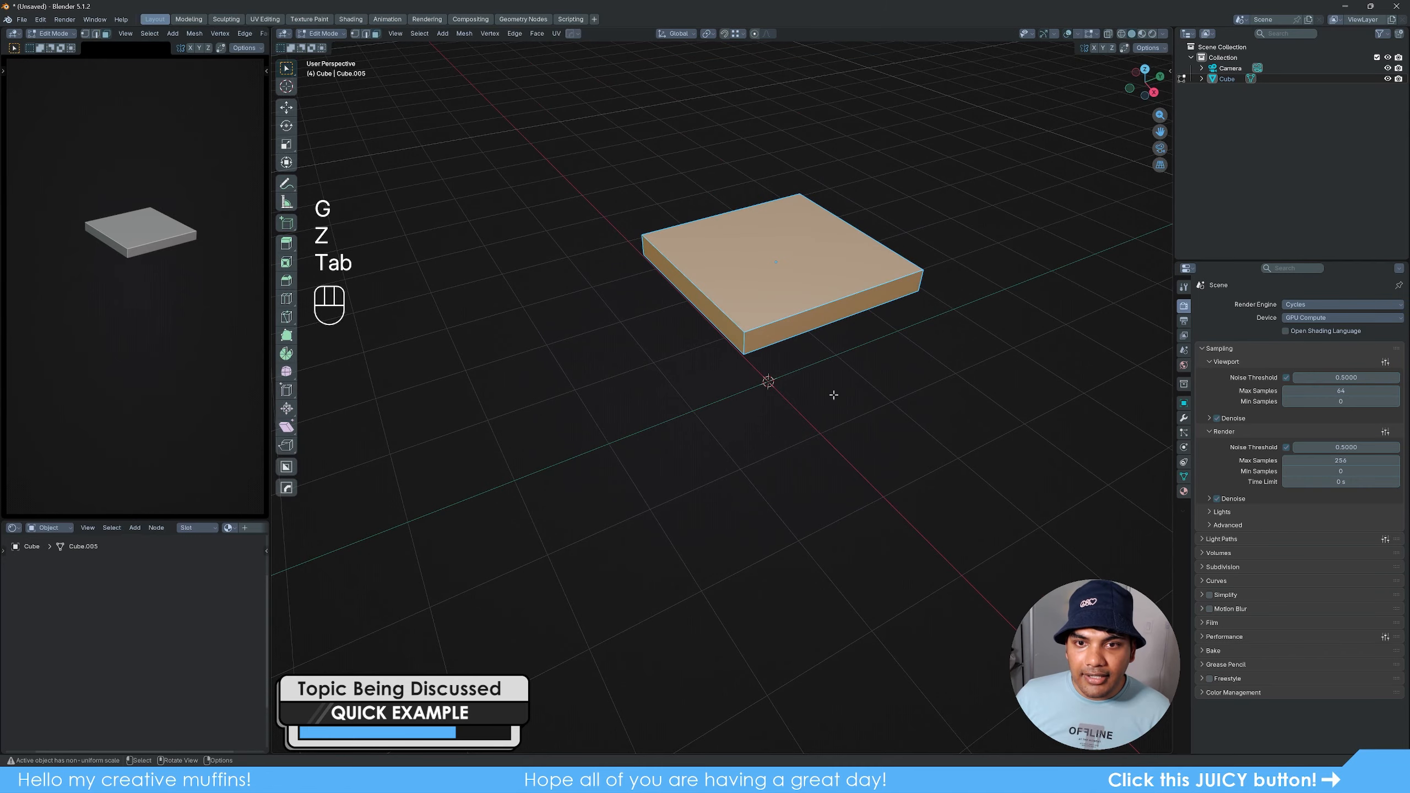
{"action": "middle_click_drag", "start_coordinate": [834, 398], "coordinate": [825, 426], "text": "shift"}
{"action": "scroll", "coordinate": [824, 427], "scroll_direction": "up", "scroll_amount": 2}
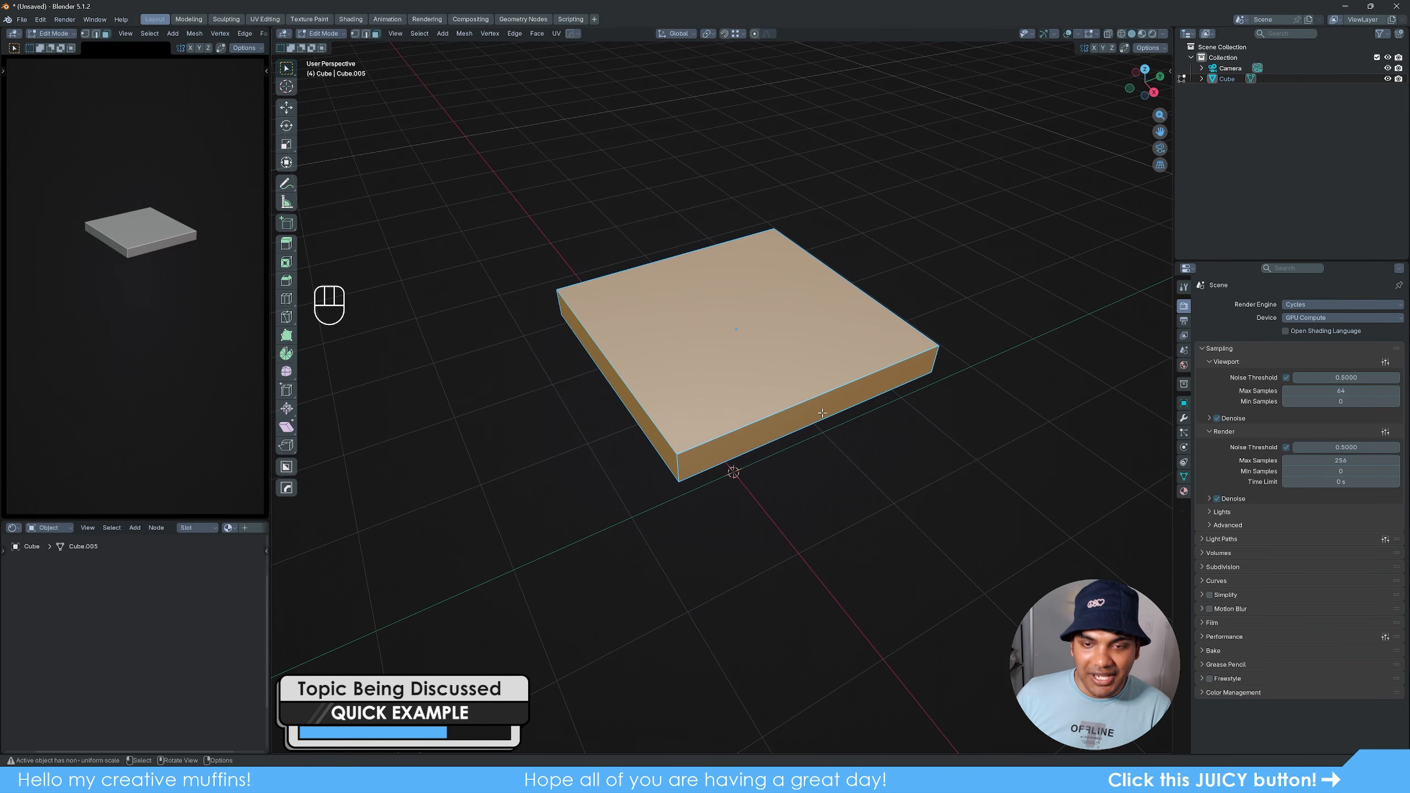
{"action": "left_click", "coordinate": [828, 468]}
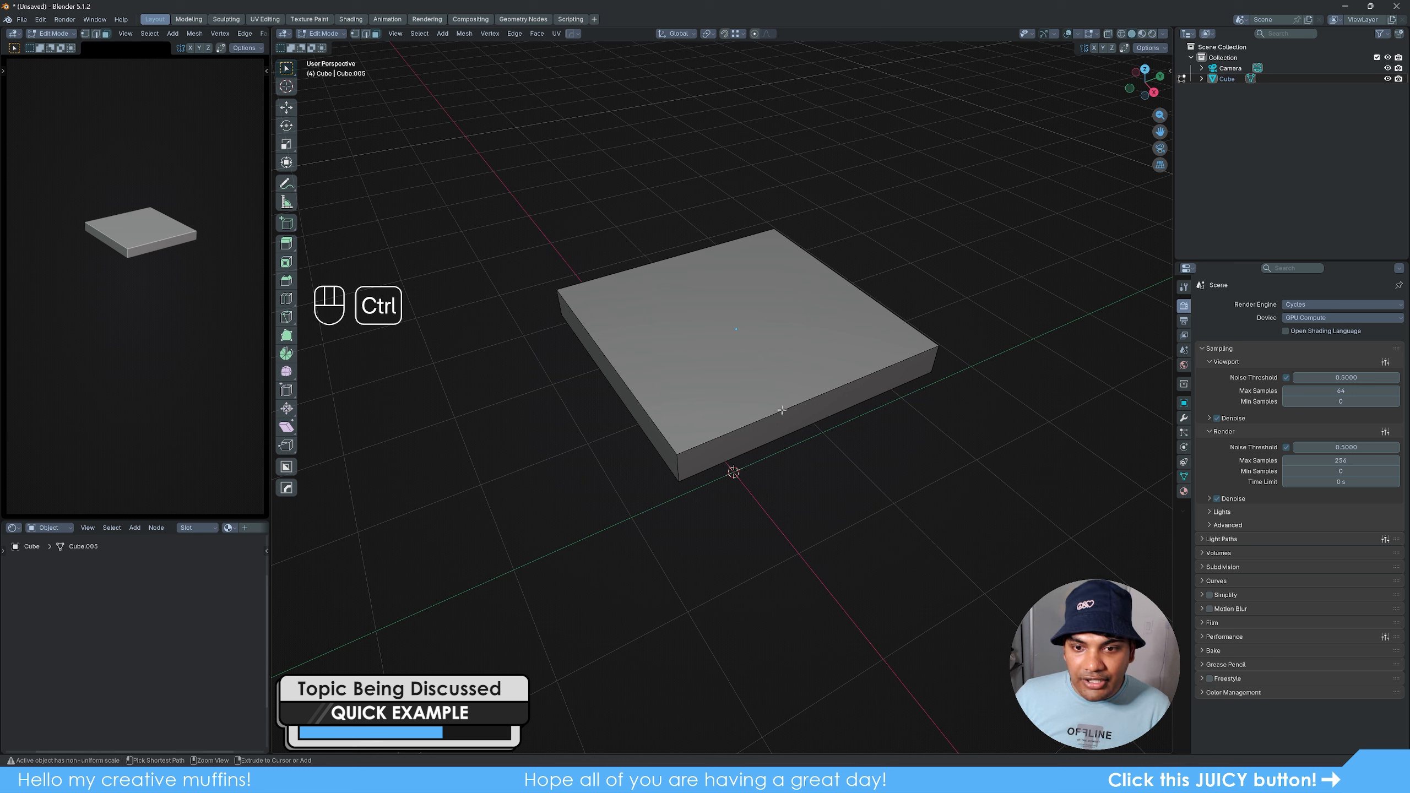
{"action": "key", "text": "ctrl+r"}
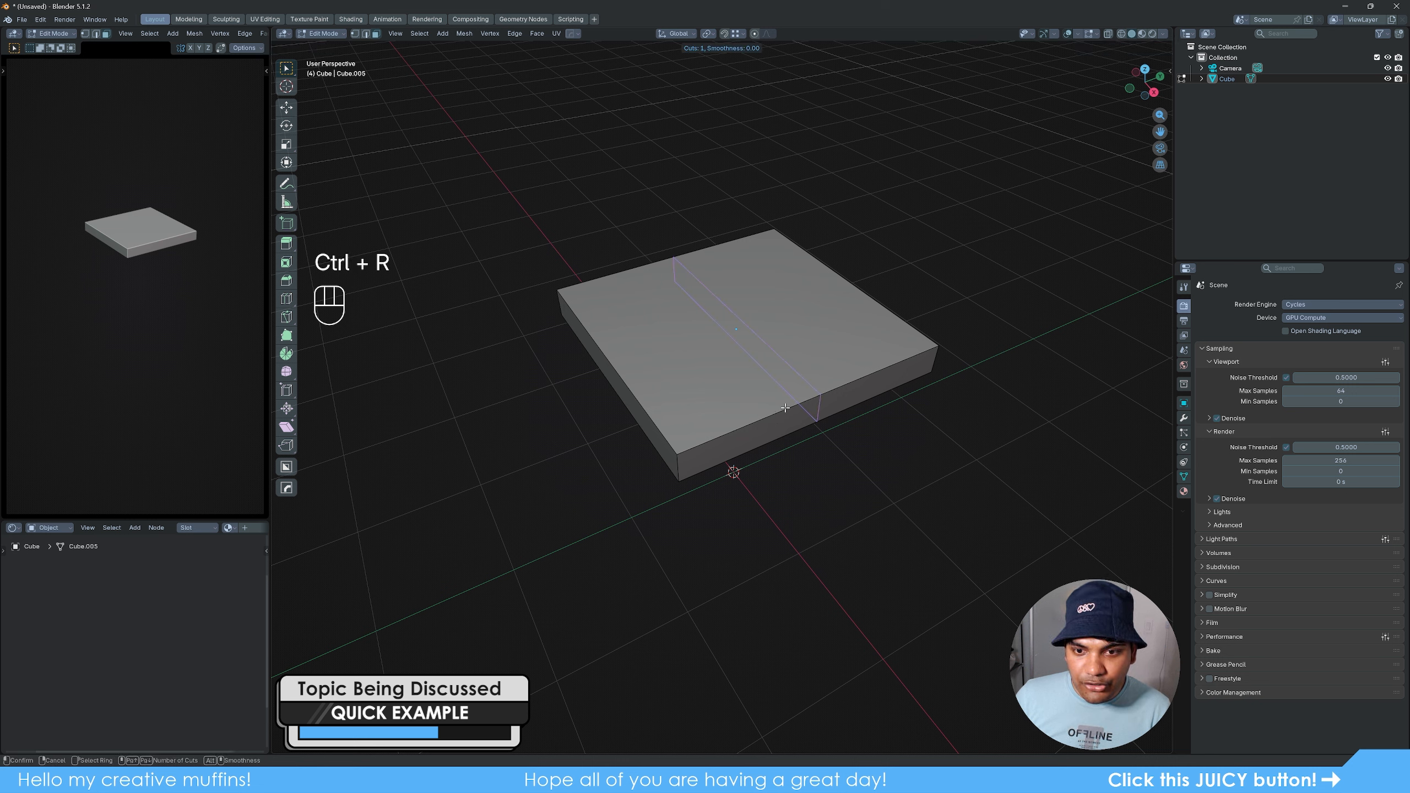
{"action": "scroll", "coordinate": [789, 407], "scroll_direction": "up", "scroll_amount": 1}
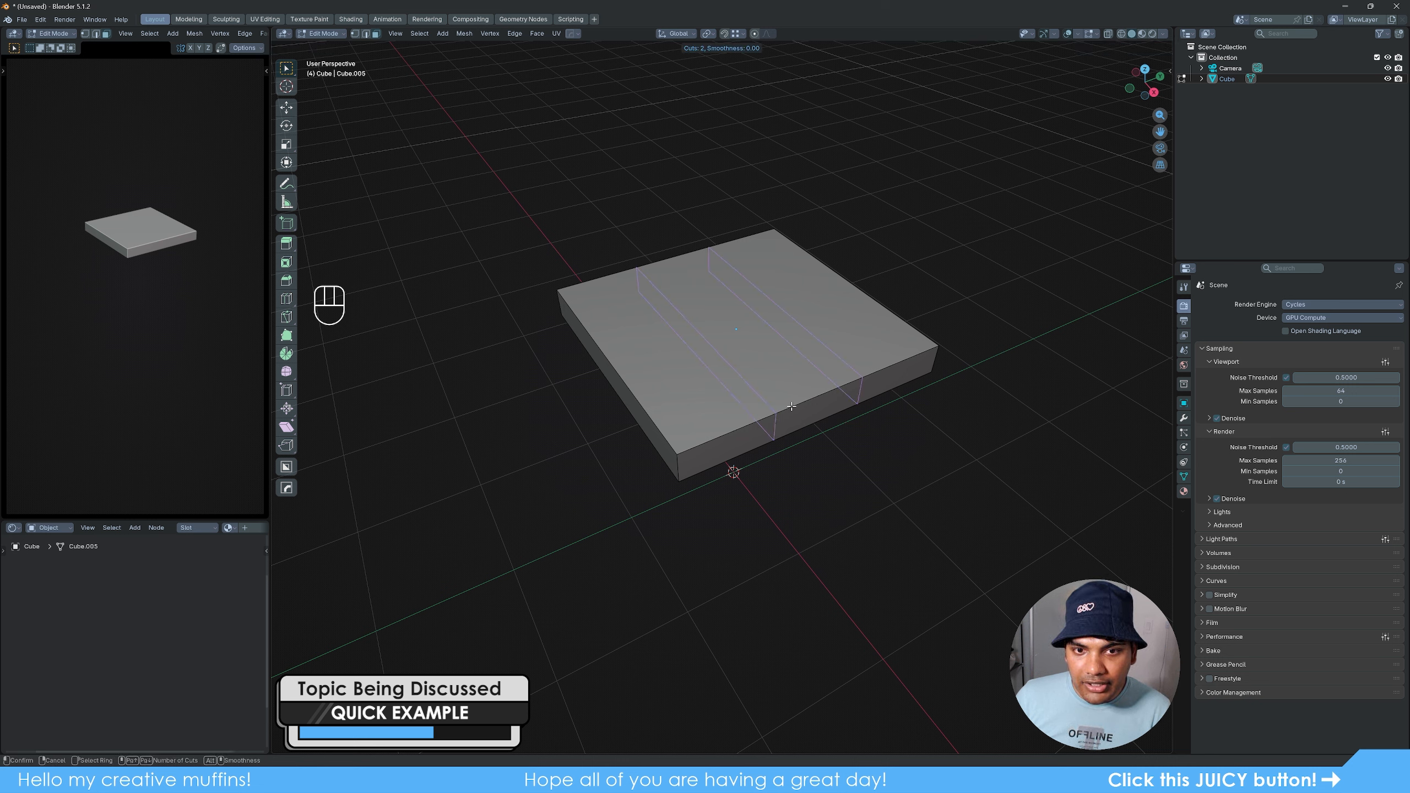
{"action": "scroll", "coordinate": [791, 407], "scroll_direction": "up", "scroll_amount": 1}
{"action": "scroll", "coordinate": [791, 407], "scroll_direction": "up", "scroll_amount": 1}
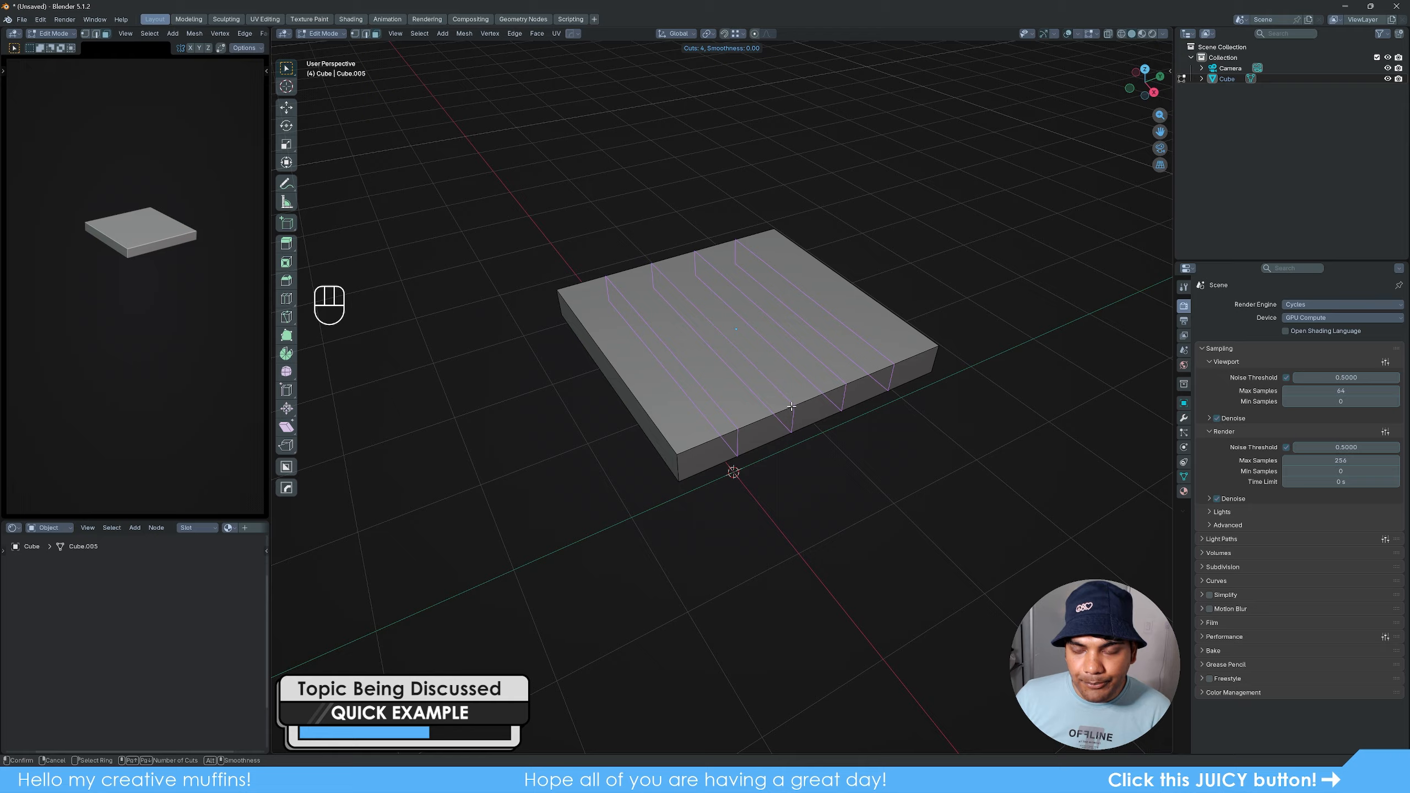
{"action": "left_click", "coordinate": [791, 407]}
{"action": "right_click", "coordinate": [791, 407]}
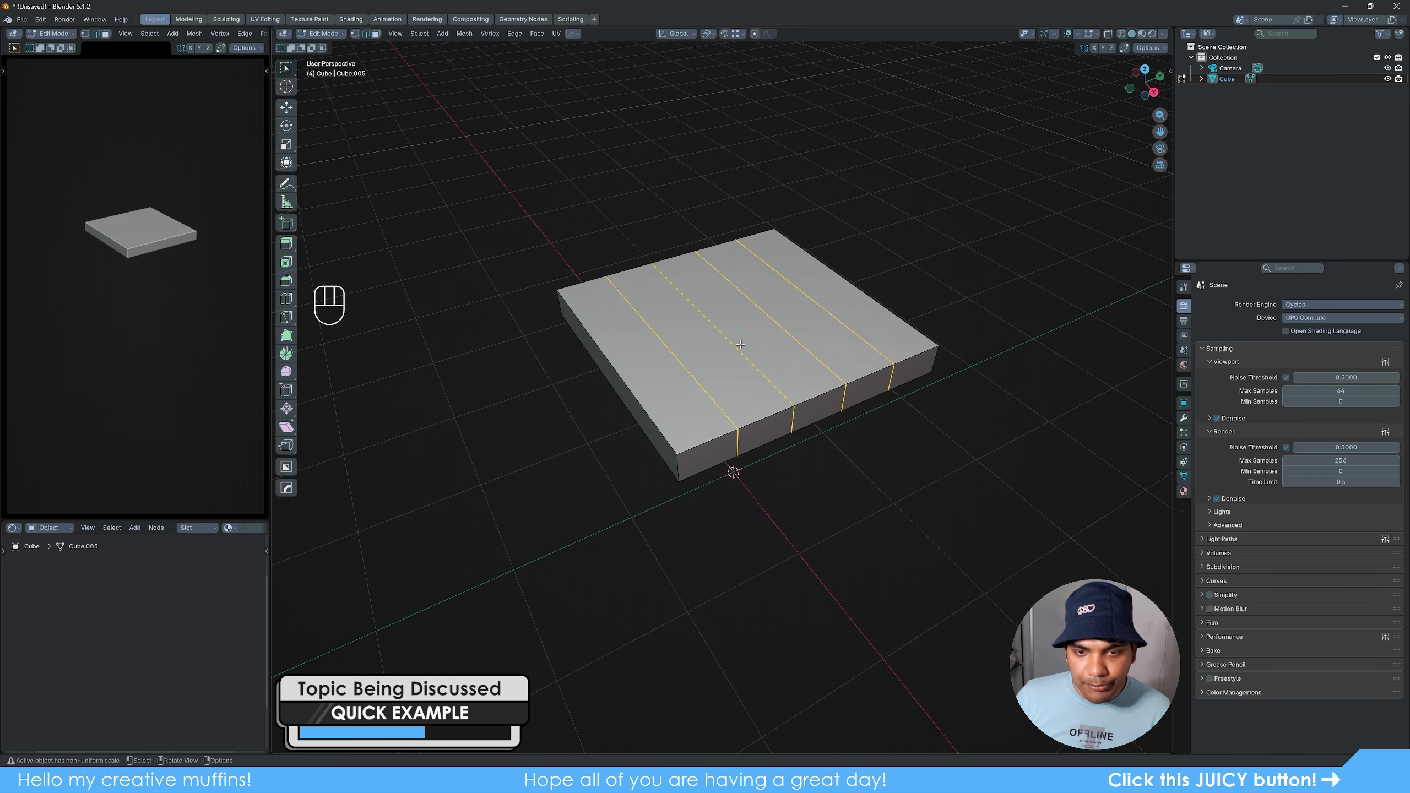
- Add four evenly spaced loop cuts across the slab, perpendicular to the existing ones, to divide it into a grid
{"action": "key", "text": "ctrl+r"}
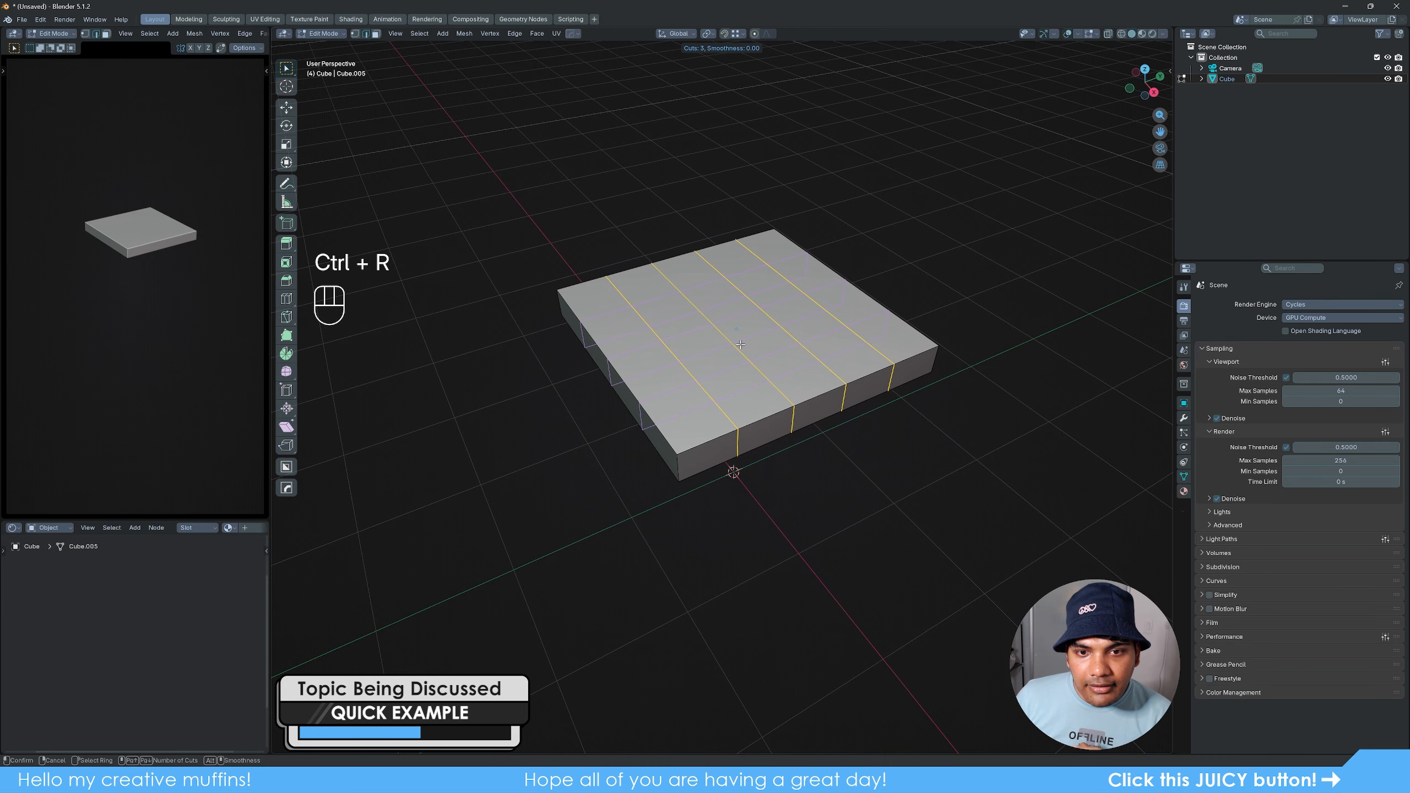
{"action": "left_click", "coordinate": [744, 349]}
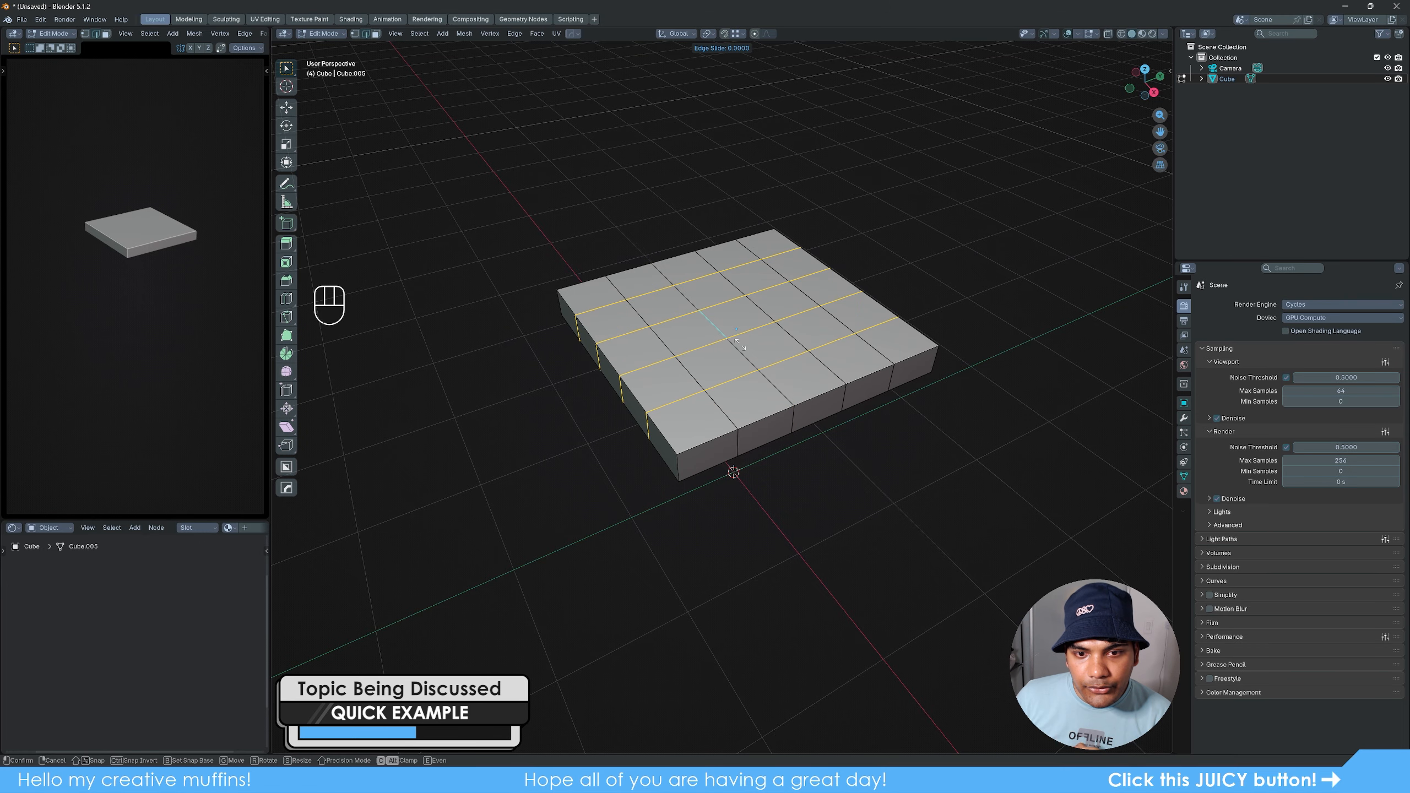
{"action": "right_click", "coordinate": [751, 360]}
- Select the four corner faces on the slab's underside and extrude them a short distance downward
{"action": "middle_click_drag", "start_coordinate": [803, 493], "coordinate": [808, 392]}
{"action": "key", "text": "3"}
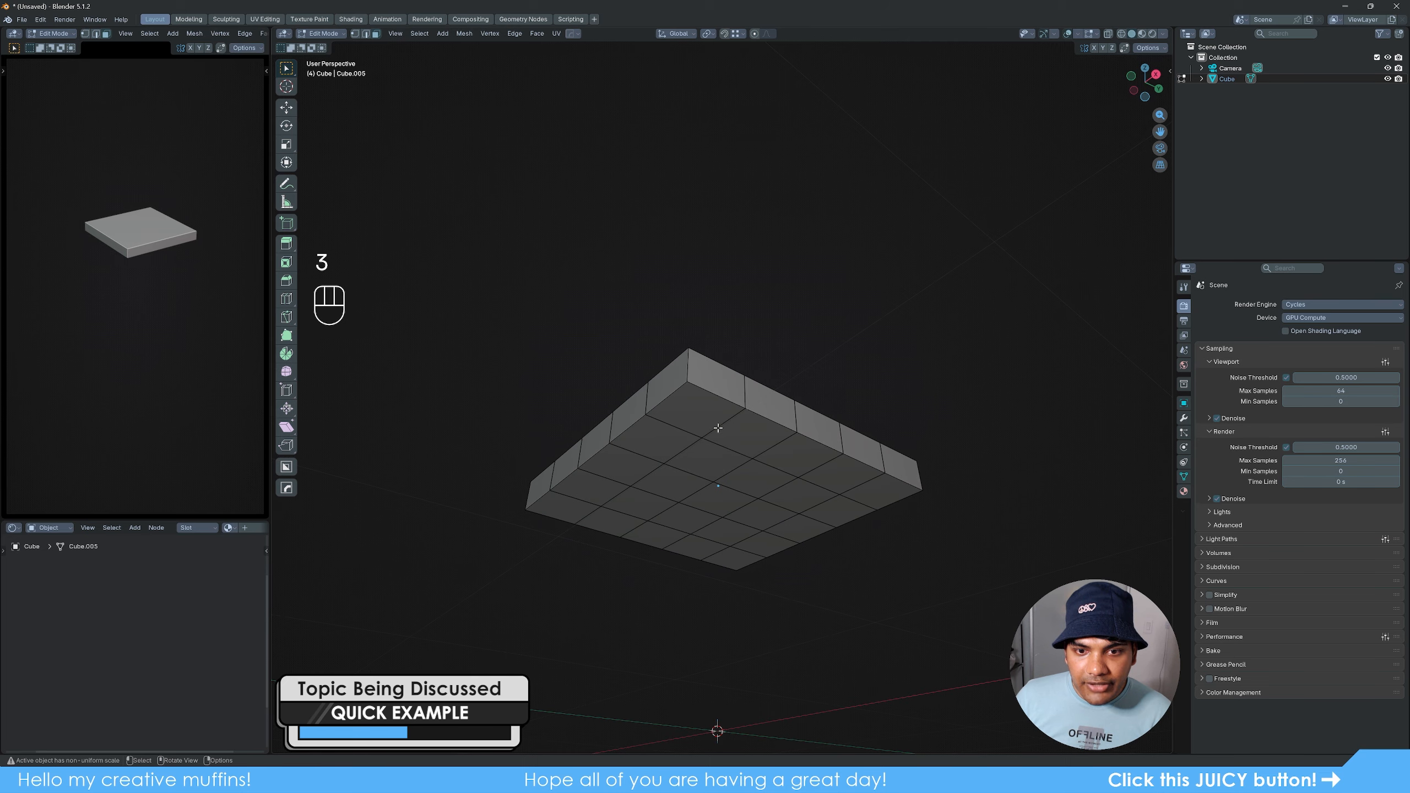
{"action": "left_click", "coordinate": [718, 427]}
{"action": "left_click", "coordinate": [576, 506], "text": "shift"}
{"action": "left_click", "coordinate": [733, 558], "text": "shift"}
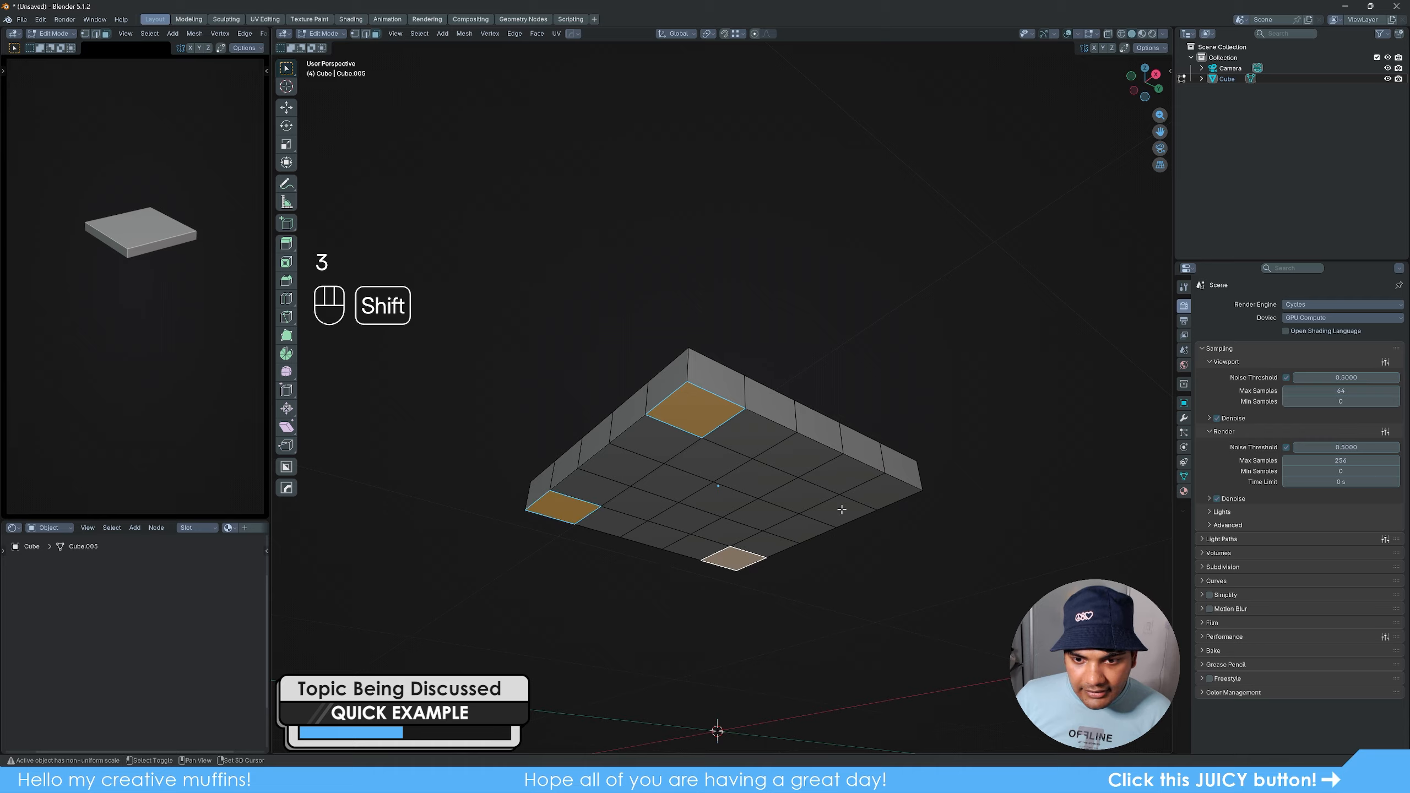
{"action": "left_click", "coordinate": [880, 491], "text": "shift"}
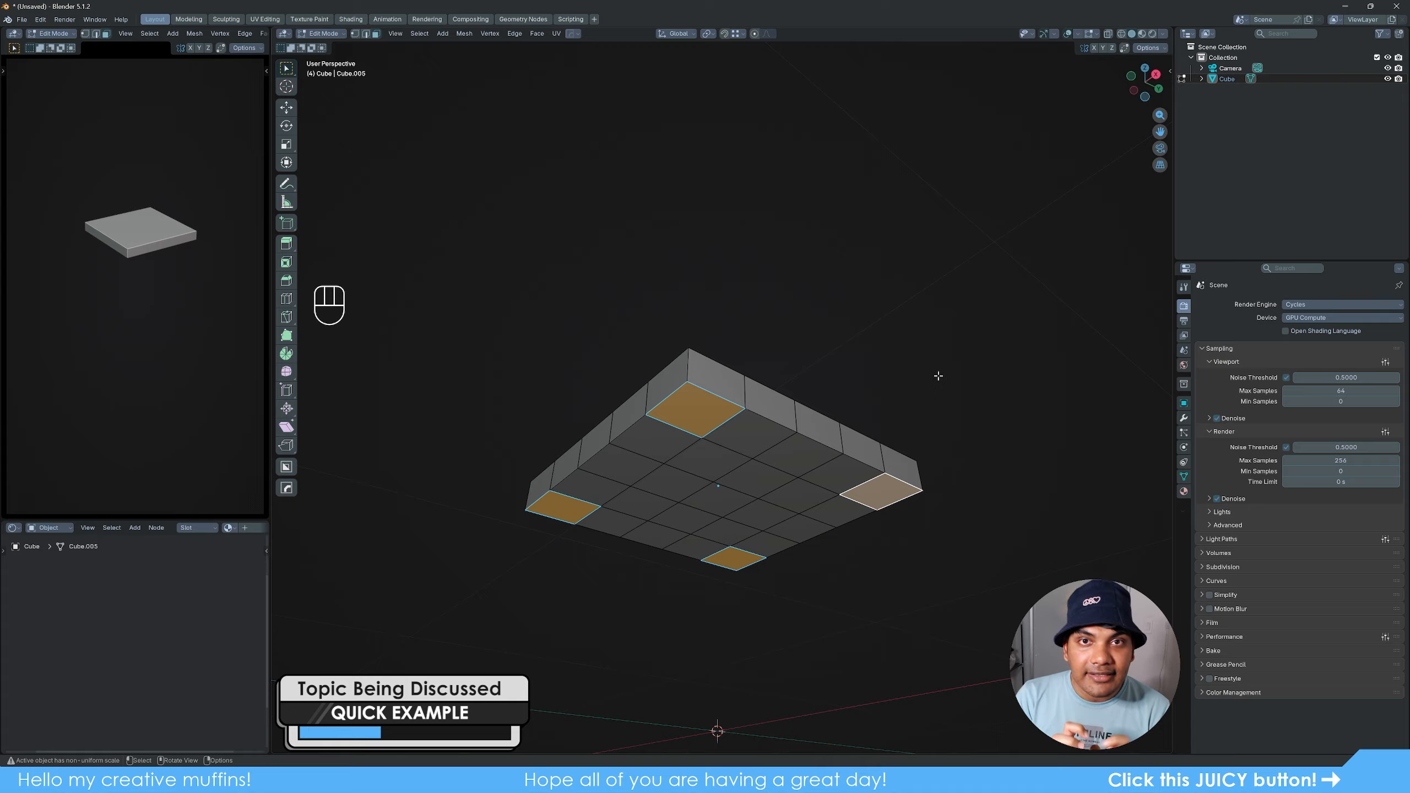
{"action": "key", "text": "e"}
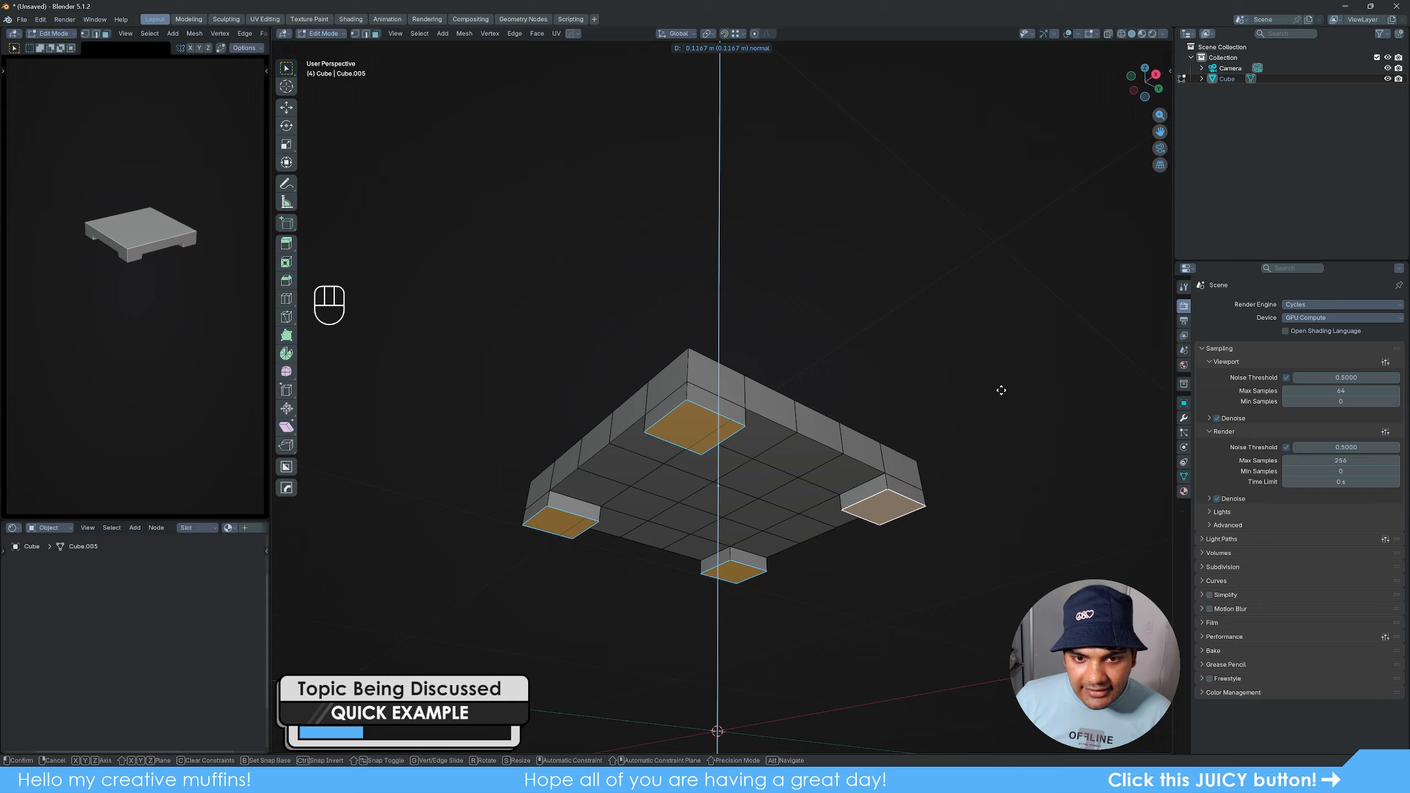
{"action": "left_click", "coordinate": [987, 418]}
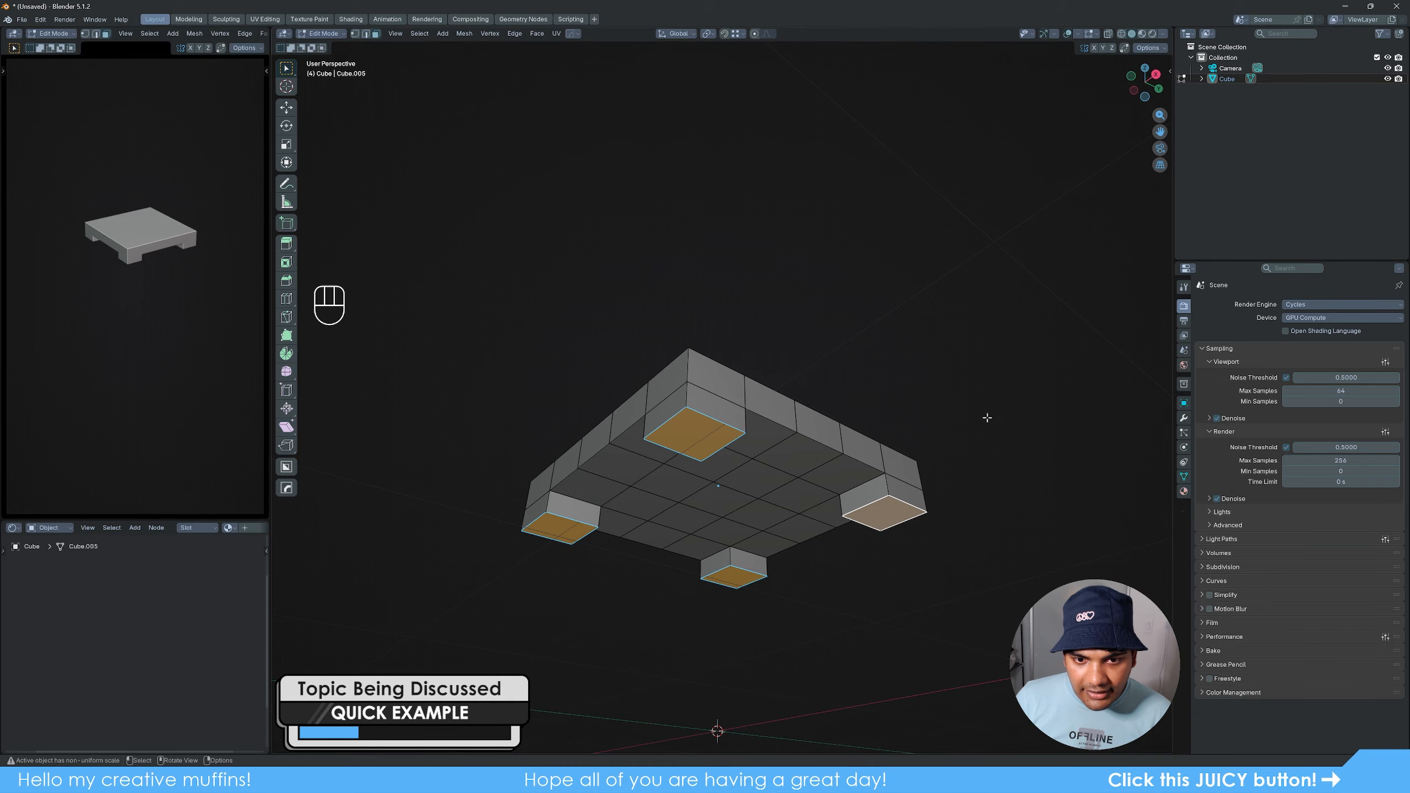
- Inset the four corner faces by about 0.047 m and extrude them down into long legs, finishing the table in Object Mode
{"action": "middle_click_drag", "start_coordinate": [937, 395], "coordinate": [941, 339], "text": "shift"}
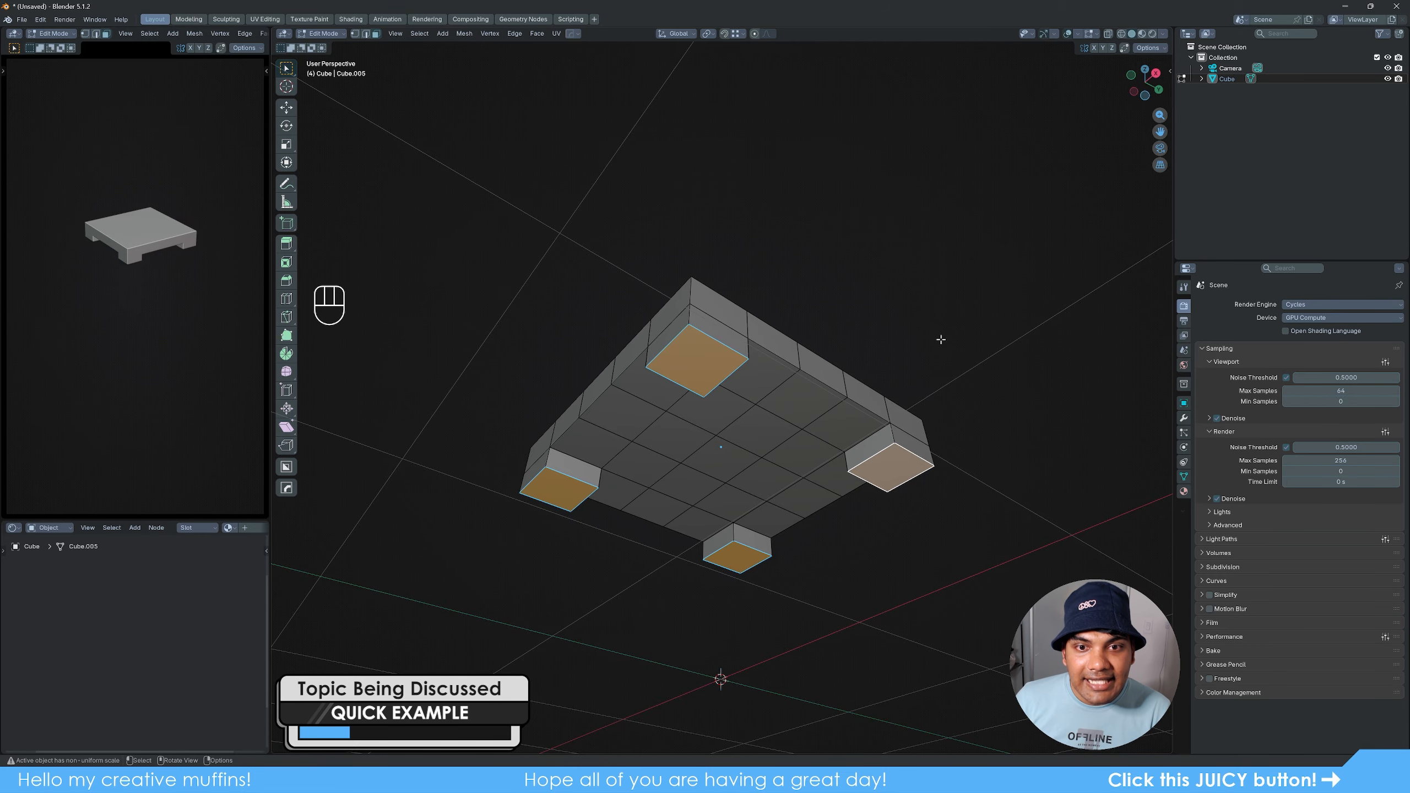
{"action": "key", "text": "i"}
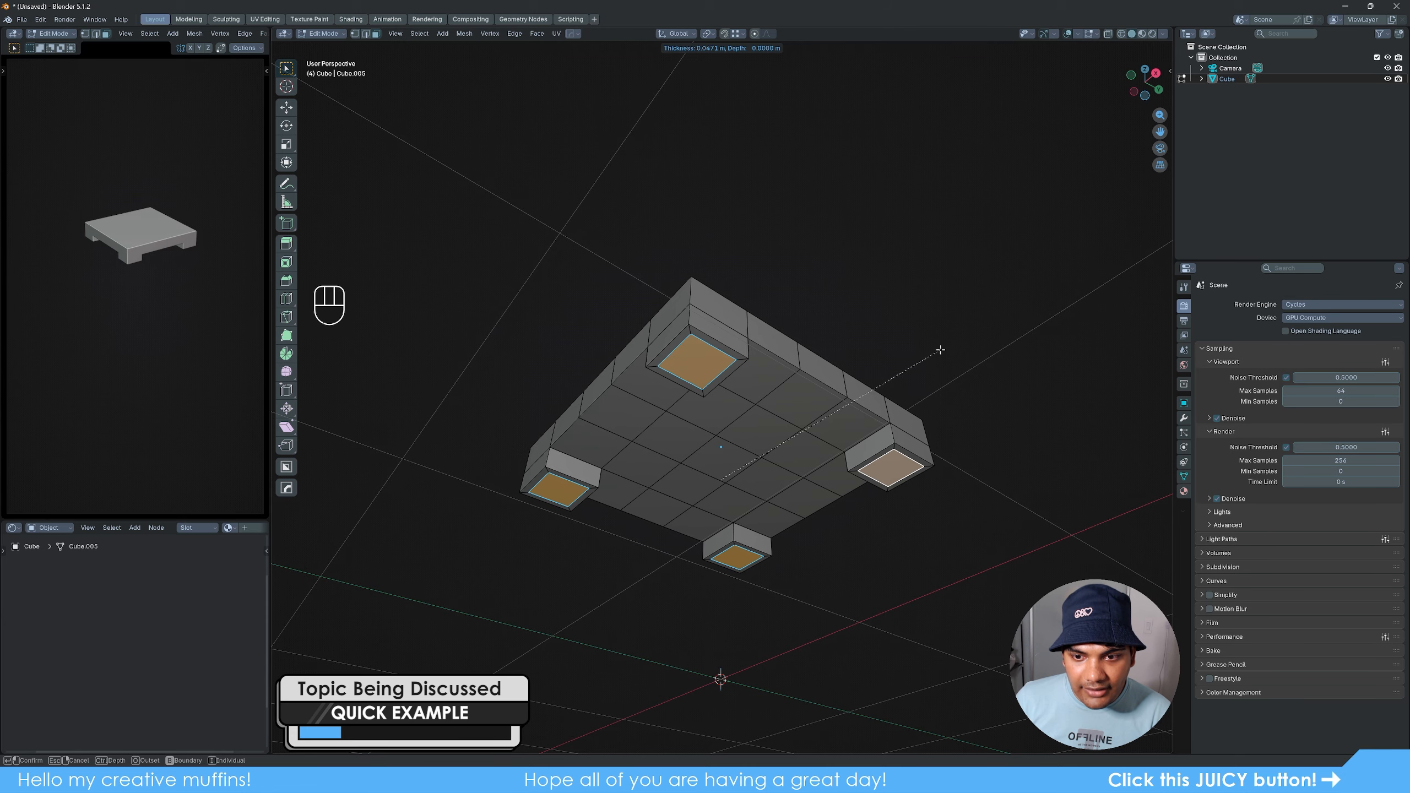
{"action": "left_click", "coordinate": [940, 349]}
{"action": "key", "text": "e"}
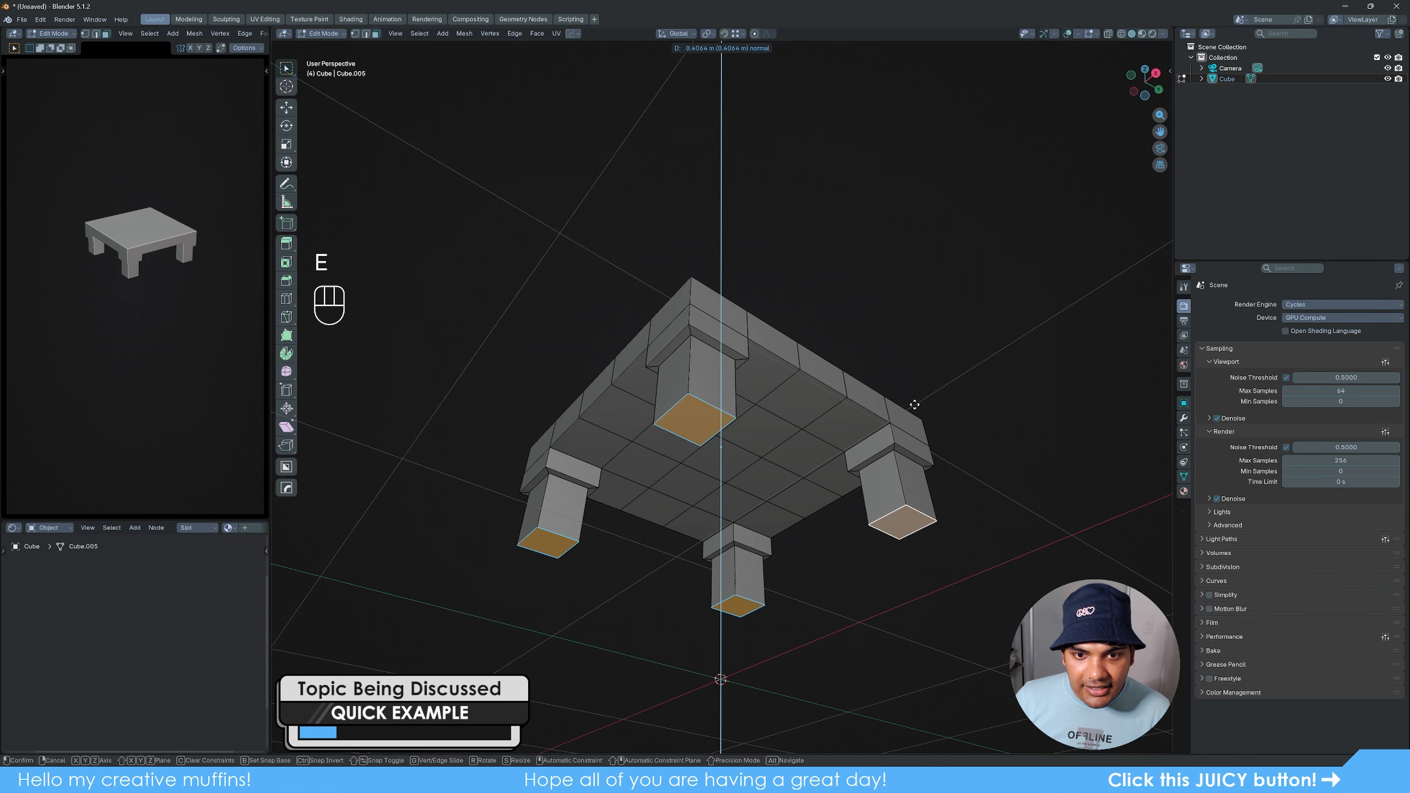
{"action": "left_click", "coordinate": [911, 466]}
{"action": "middle_click_drag", "start_coordinate": [911, 466], "coordinate": [714, 437]}
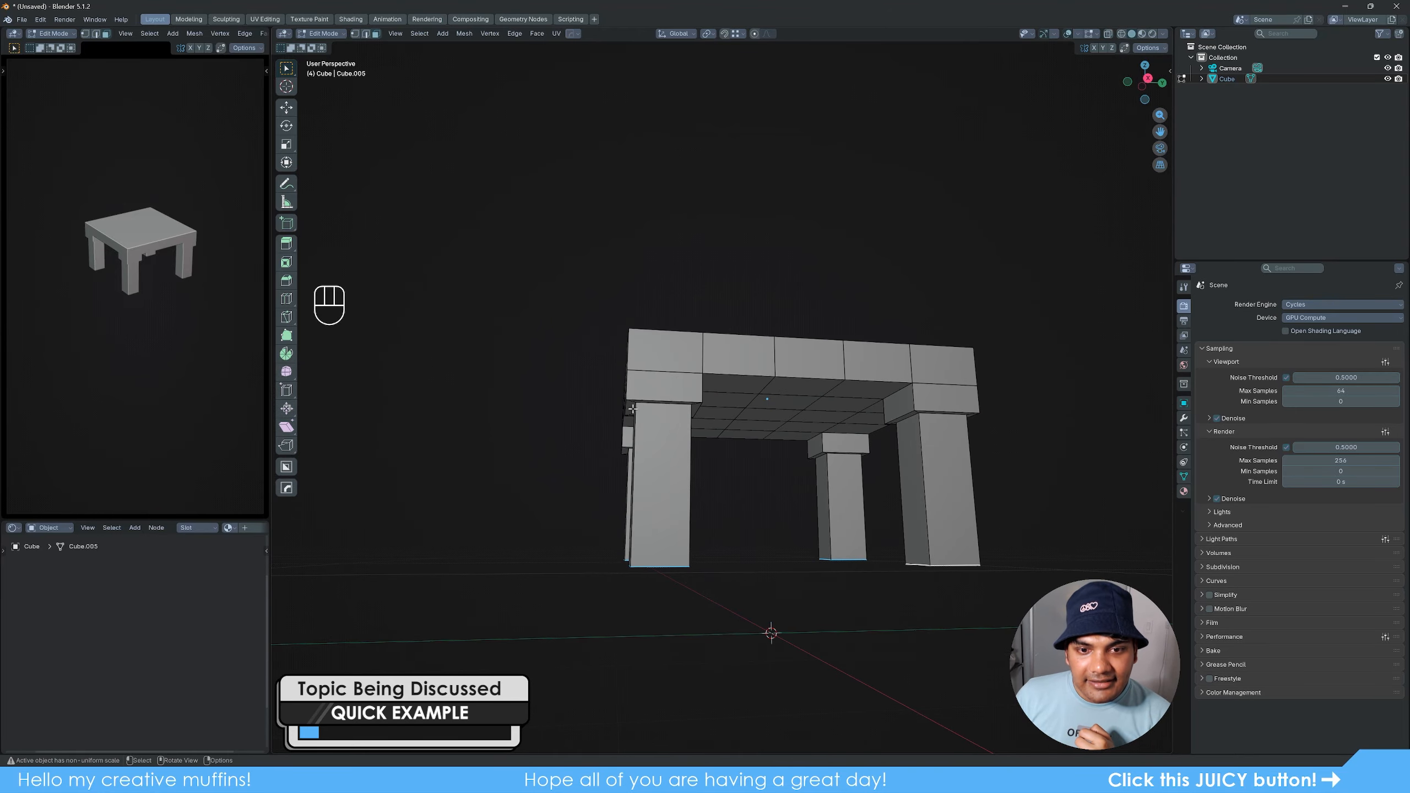
{"action": "middle_click_drag", "start_coordinate": [750, 453], "coordinate": [861, 511]}
{"action": "key", "text": "Tab"}
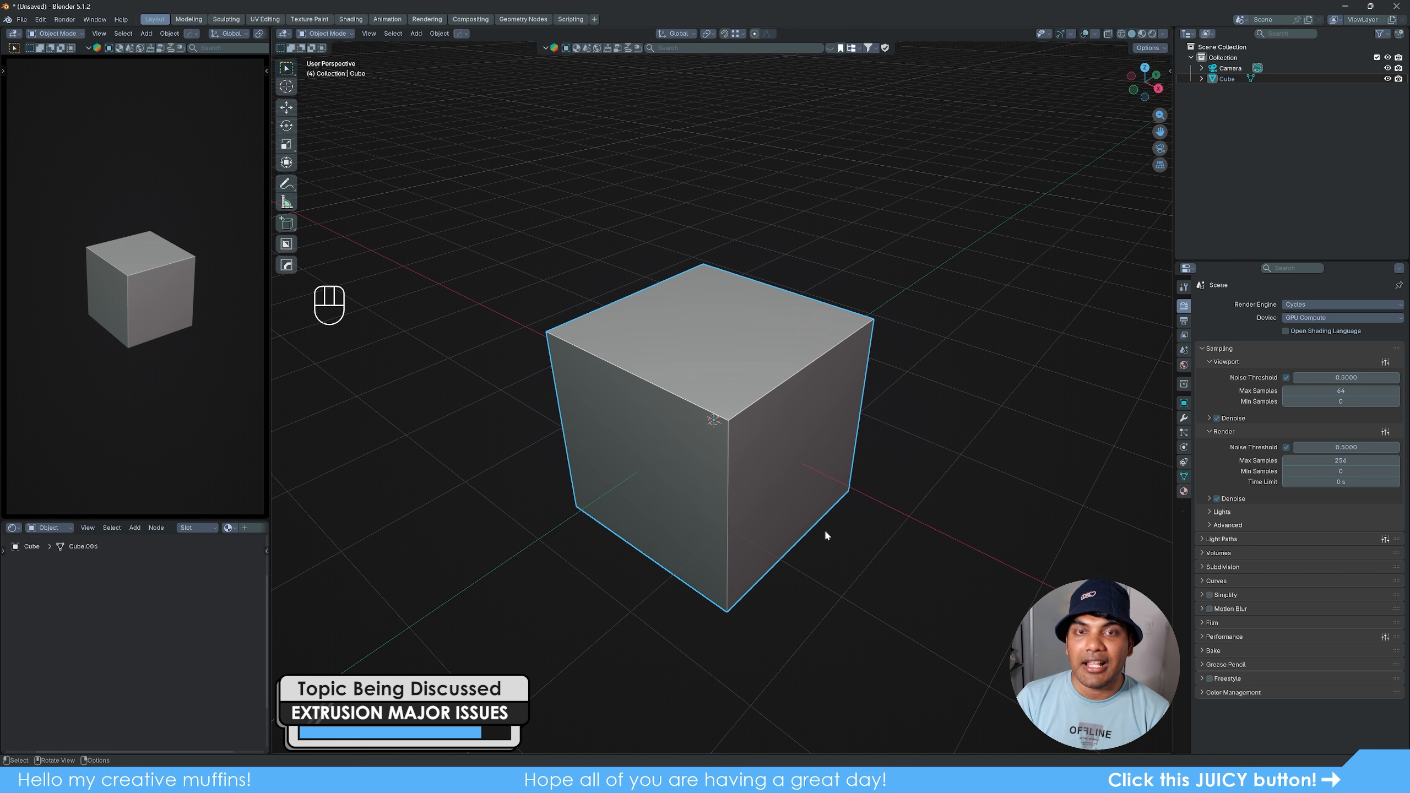
- Enter Edit Mode on the new cube, start extruding its top face upward, and cancel the movement partway
{"action": "middle_click_drag", "start_coordinate": [876, 531], "coordinate": [854, 517]}
{"action": "key", "text": "Tab"}
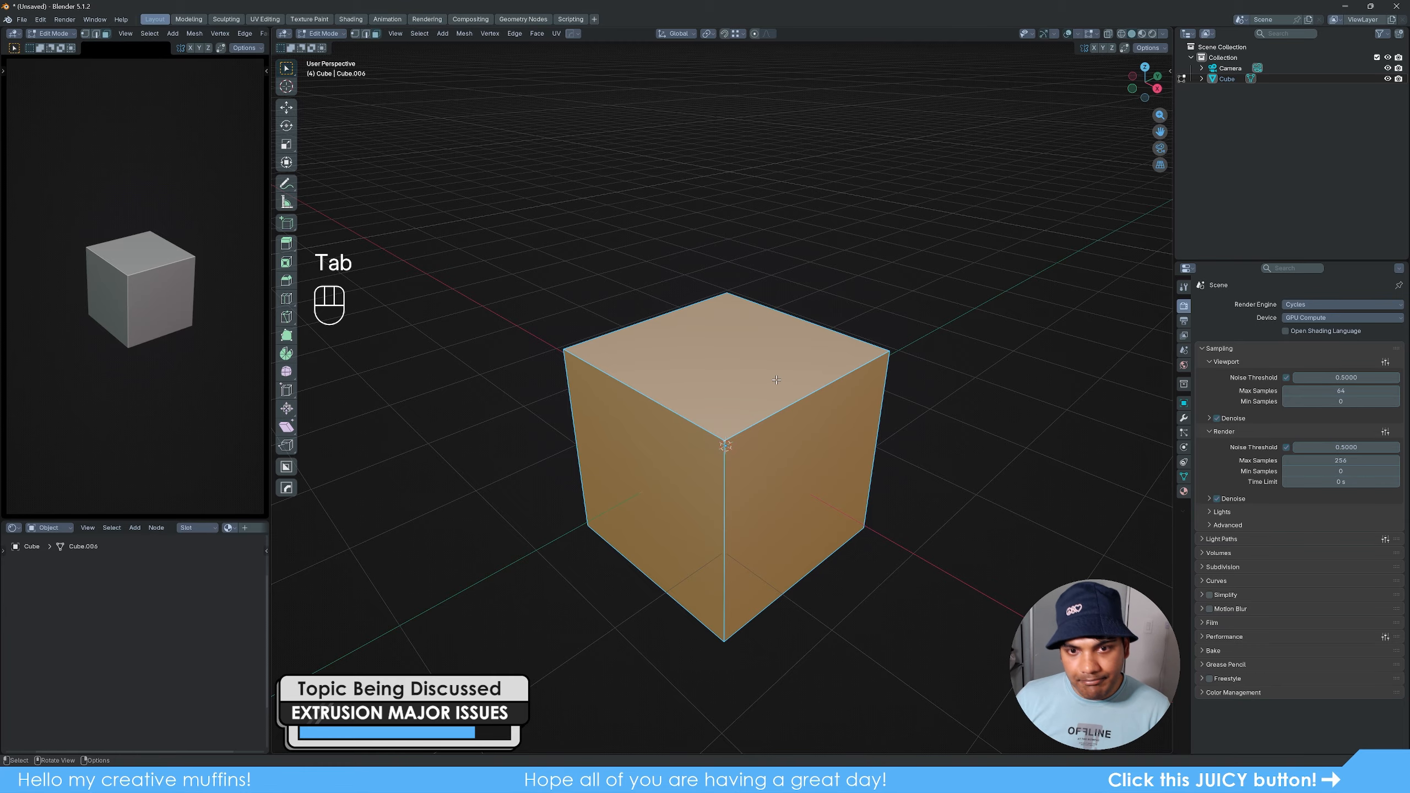
{"action": "key", "text": "3"}
{"action": "left_click", "coordinate": [766, 409]}
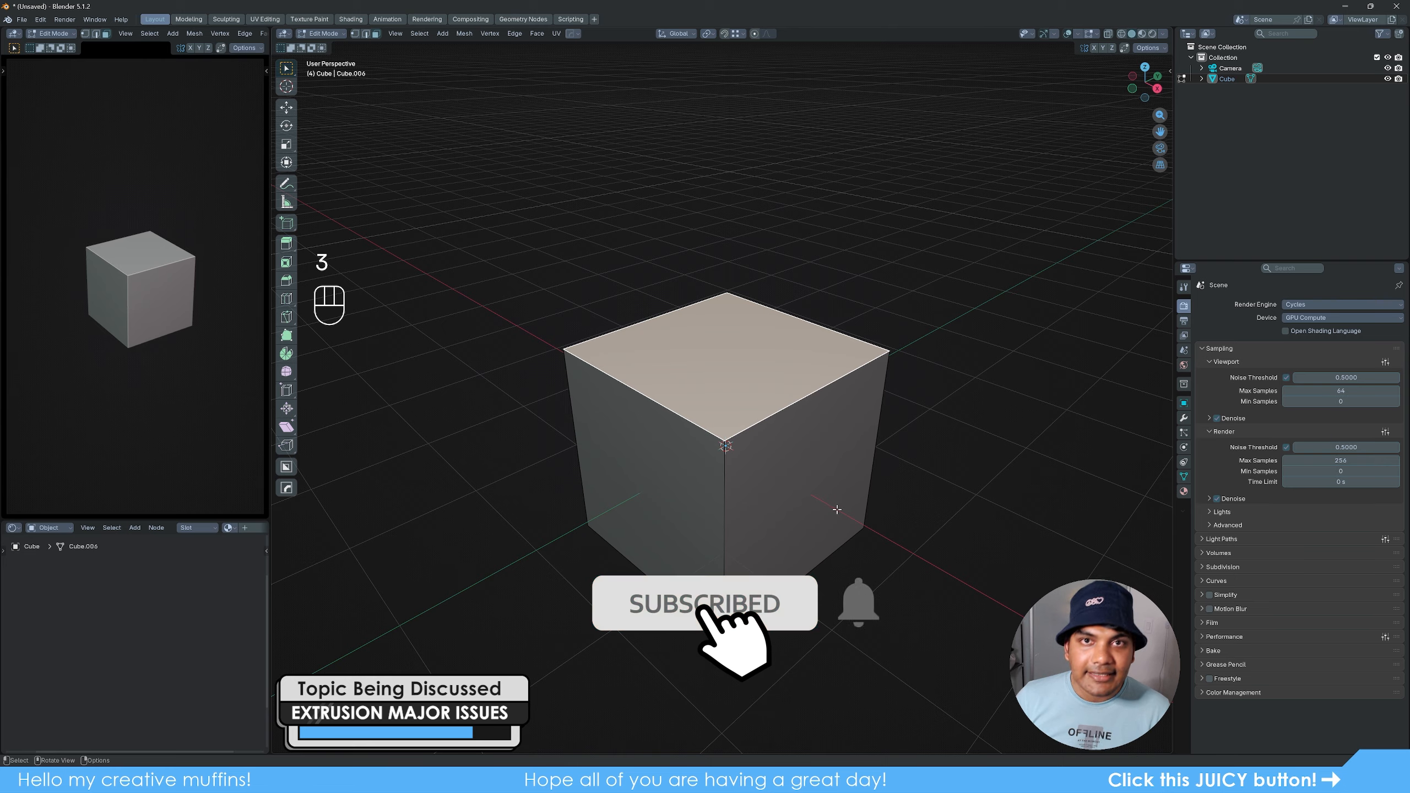
{"action": "key", "text": "e"}
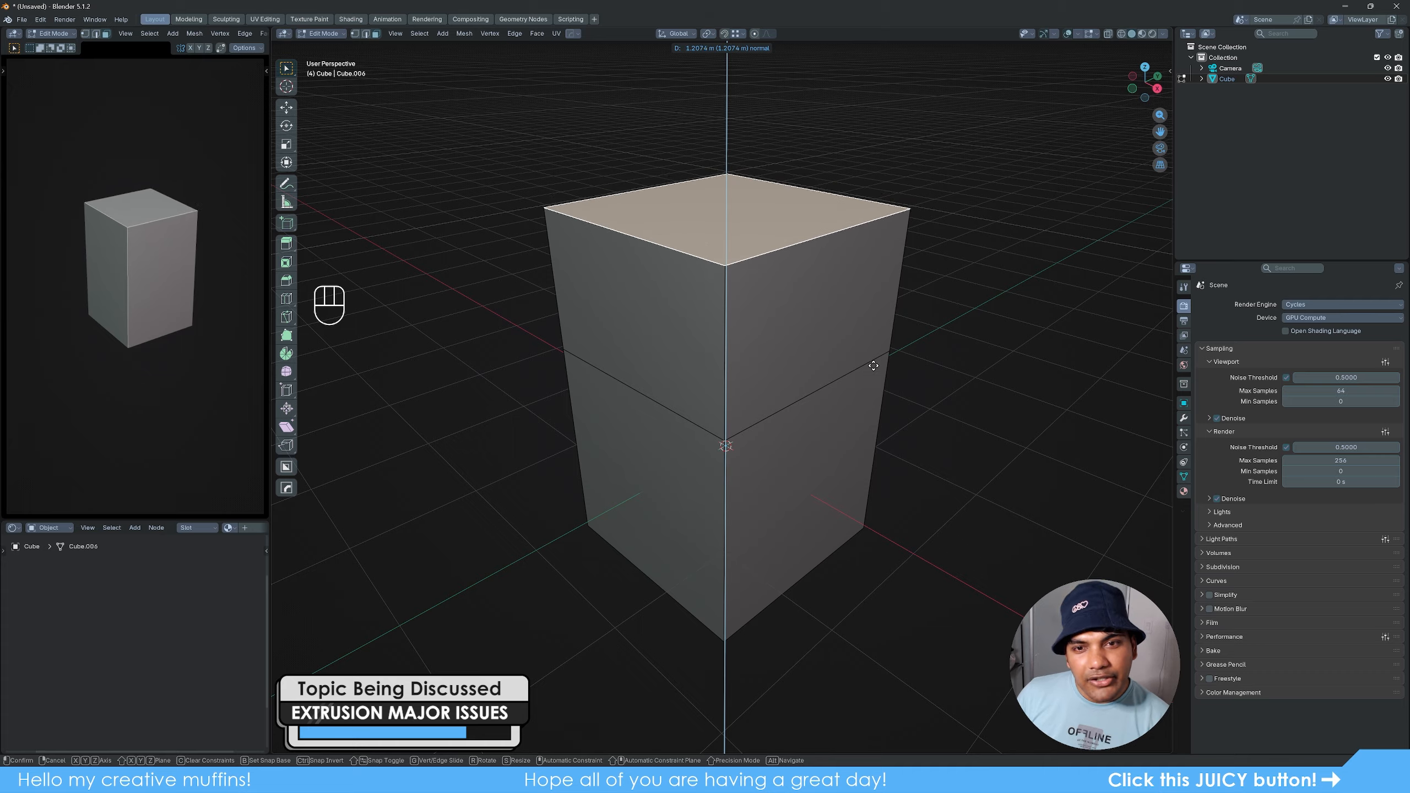
{"action": "right_click", "coordinate": [876, 351]}
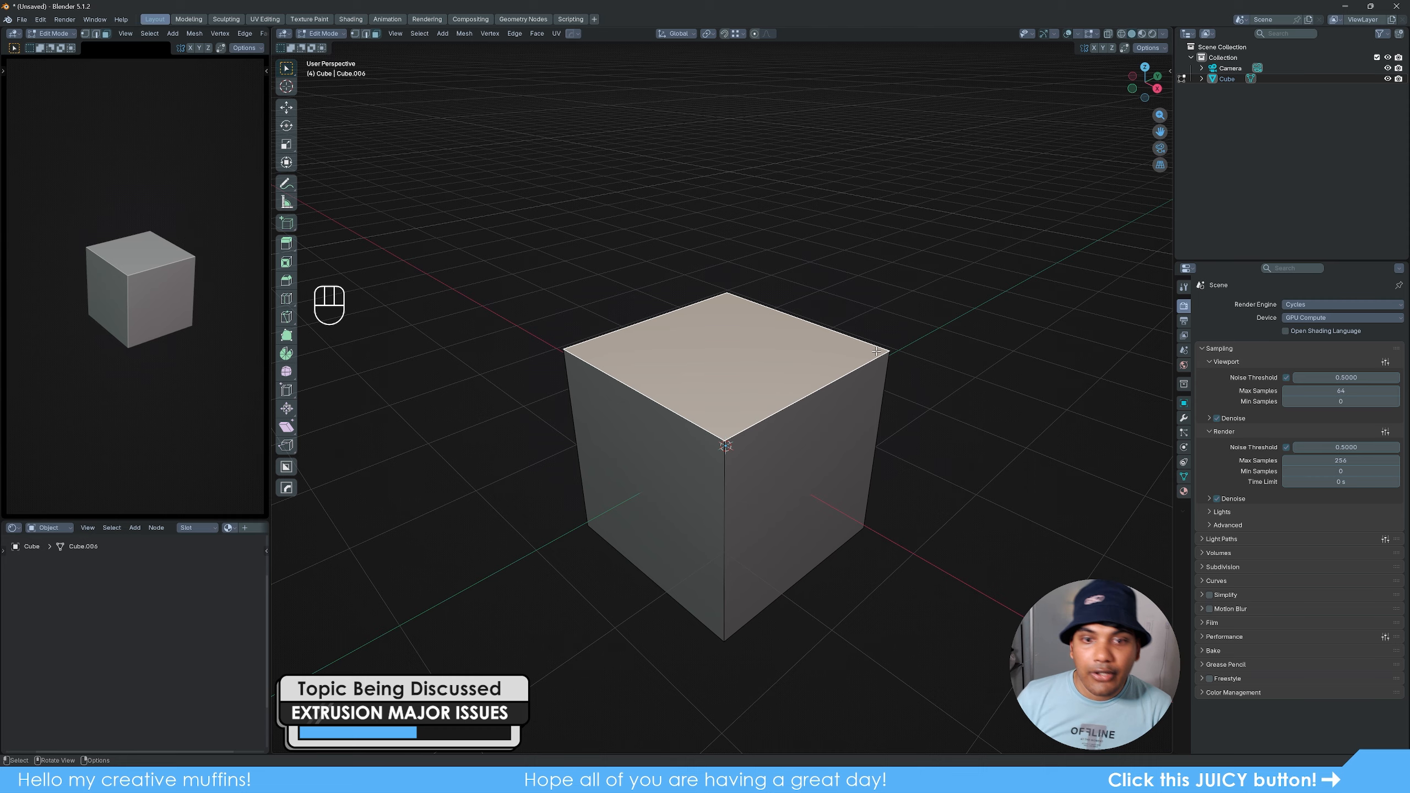
- Reselect the cube's top face and try moving it freely to expose the leftover extrusion, cancelling the move
{"action": "left_click", "coordinate": [921, 278]}
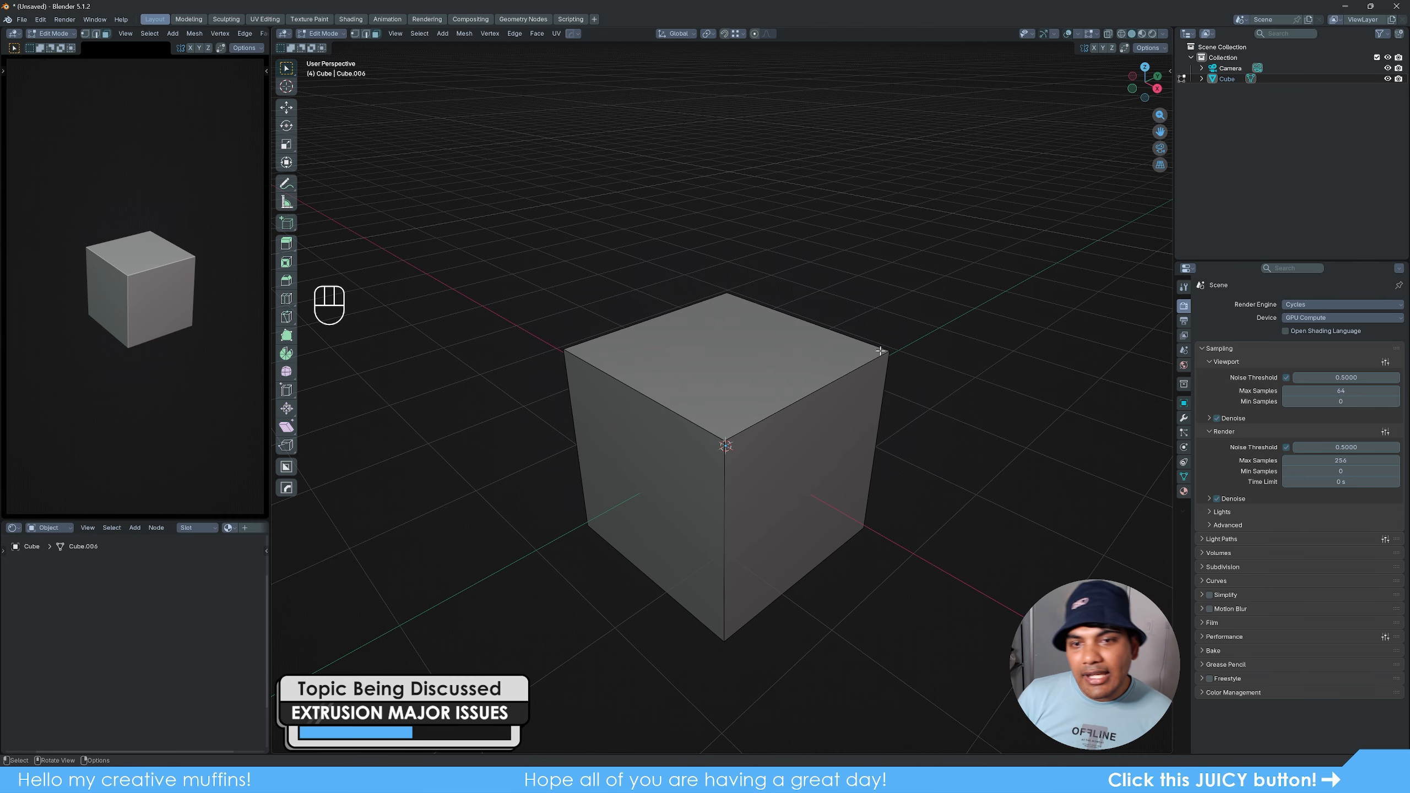
{"action": "mouse_move", "coordinate": [914, 510]}
{"action": "middle_mouse_down"}
{"action": "mouse_move", "coordinate": [810, 498]}
{"action": "mouse_move", "coordinate": [802, 452]}
{"action": "mouse_move", "coordinate": [733, 507]}
{"action": "mouse_move", "coordinate": [917, 518]}
{"action": "middle_mouse_up"}
{"action": "left_click", "coordinate": [770, 353]}
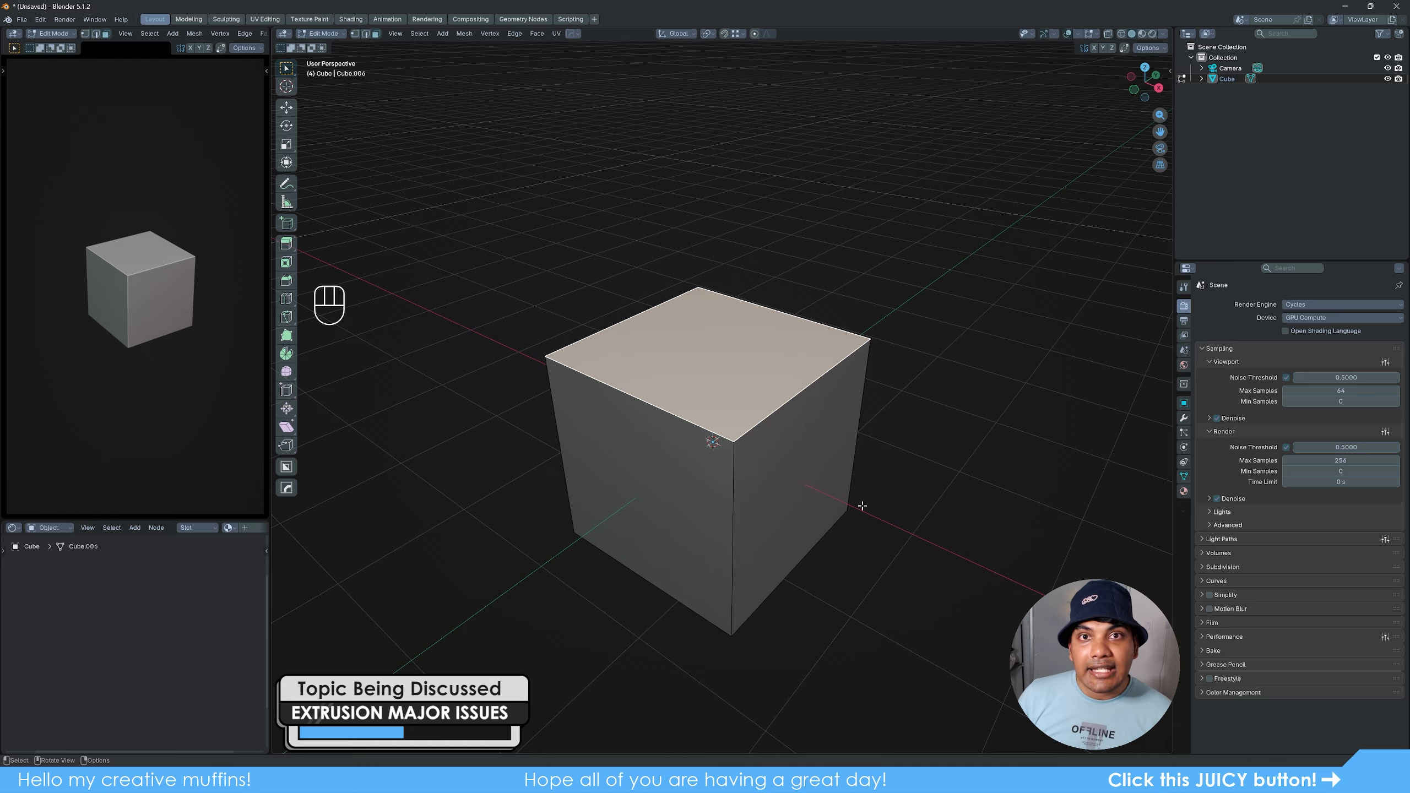
{"action": "key", "text": "g"}
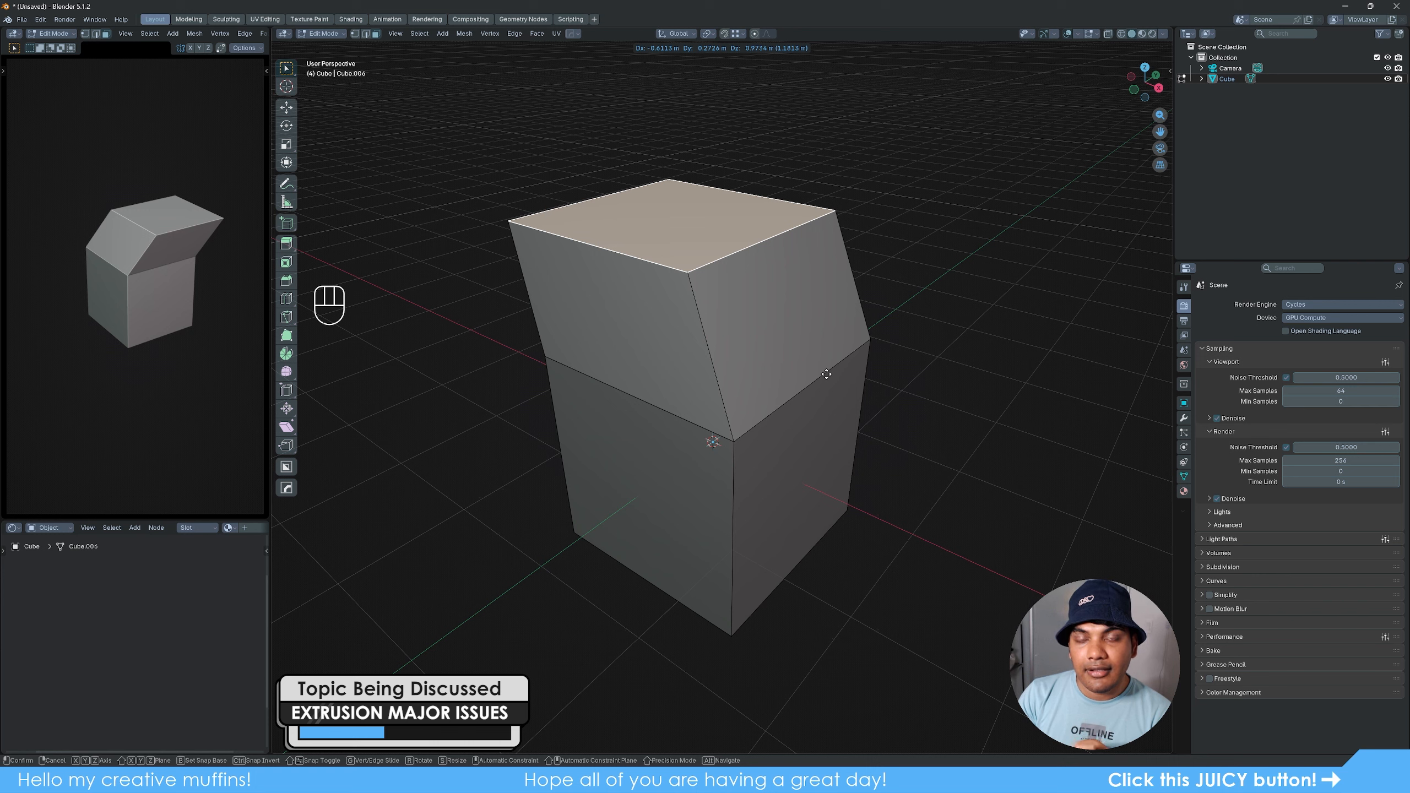
{"action": "right_click", "coordinate": [855, 294]}
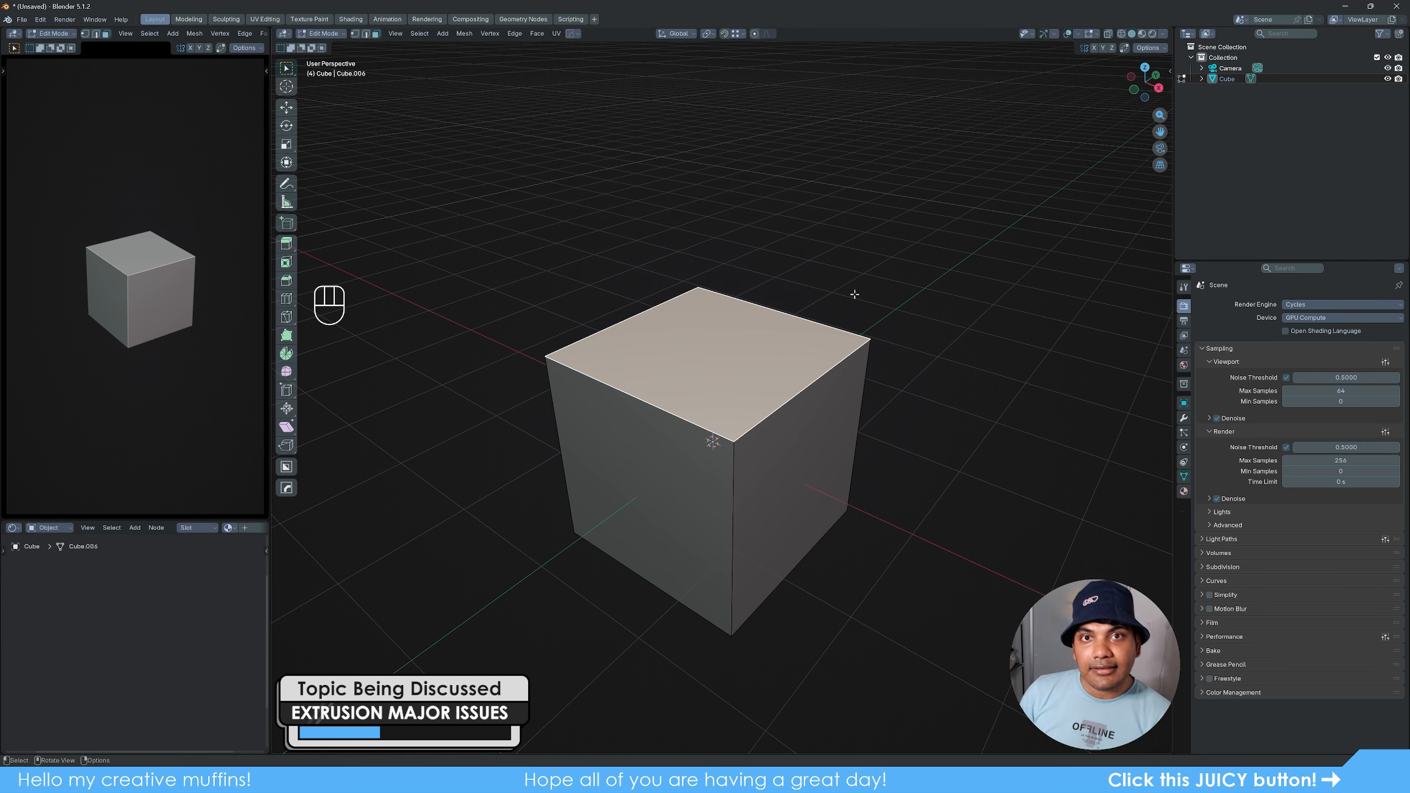
- Extrude the cube's side face outward along the X axis by about 1.25 m
{"action": "left_click", "coordinate": [792, 453]}
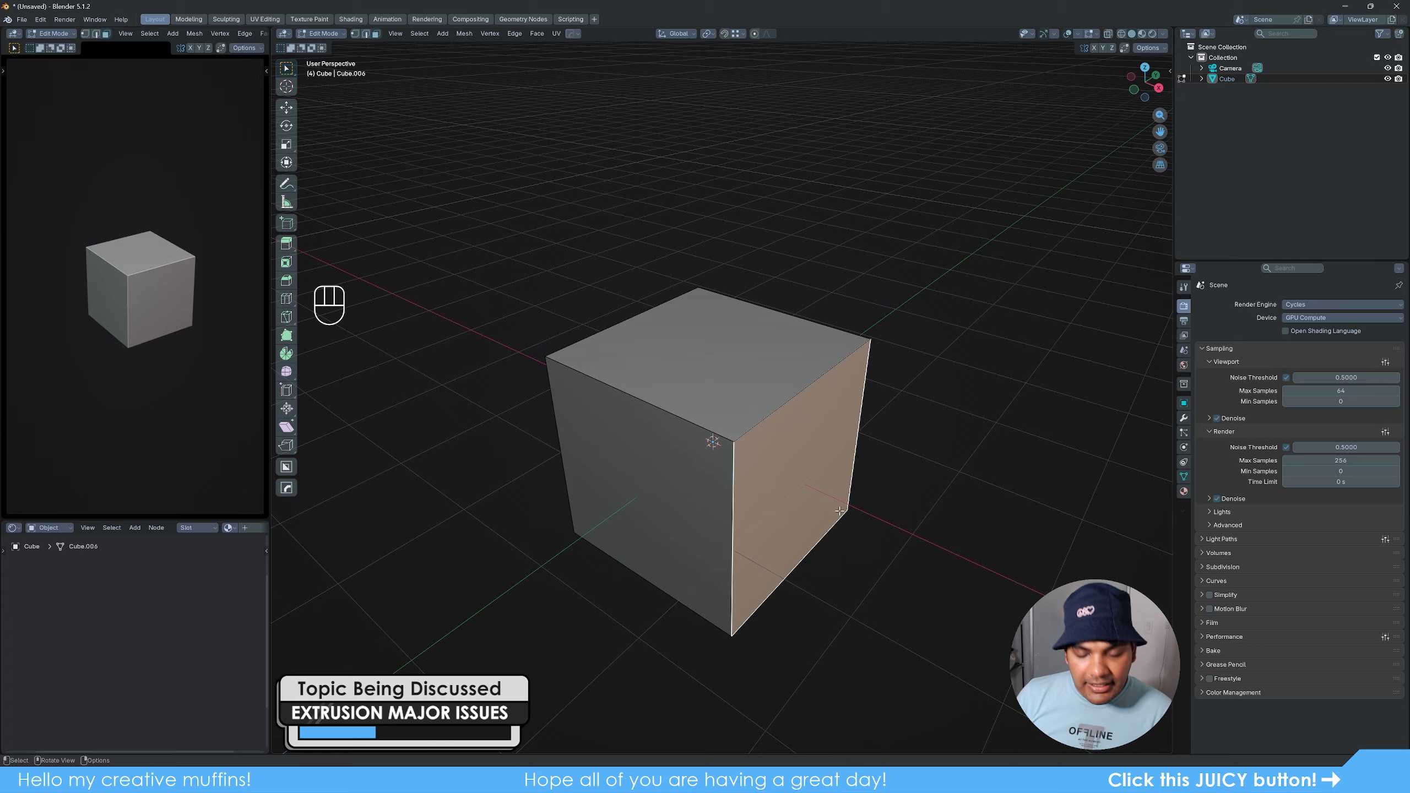
{"action": "key", "text": "e"}
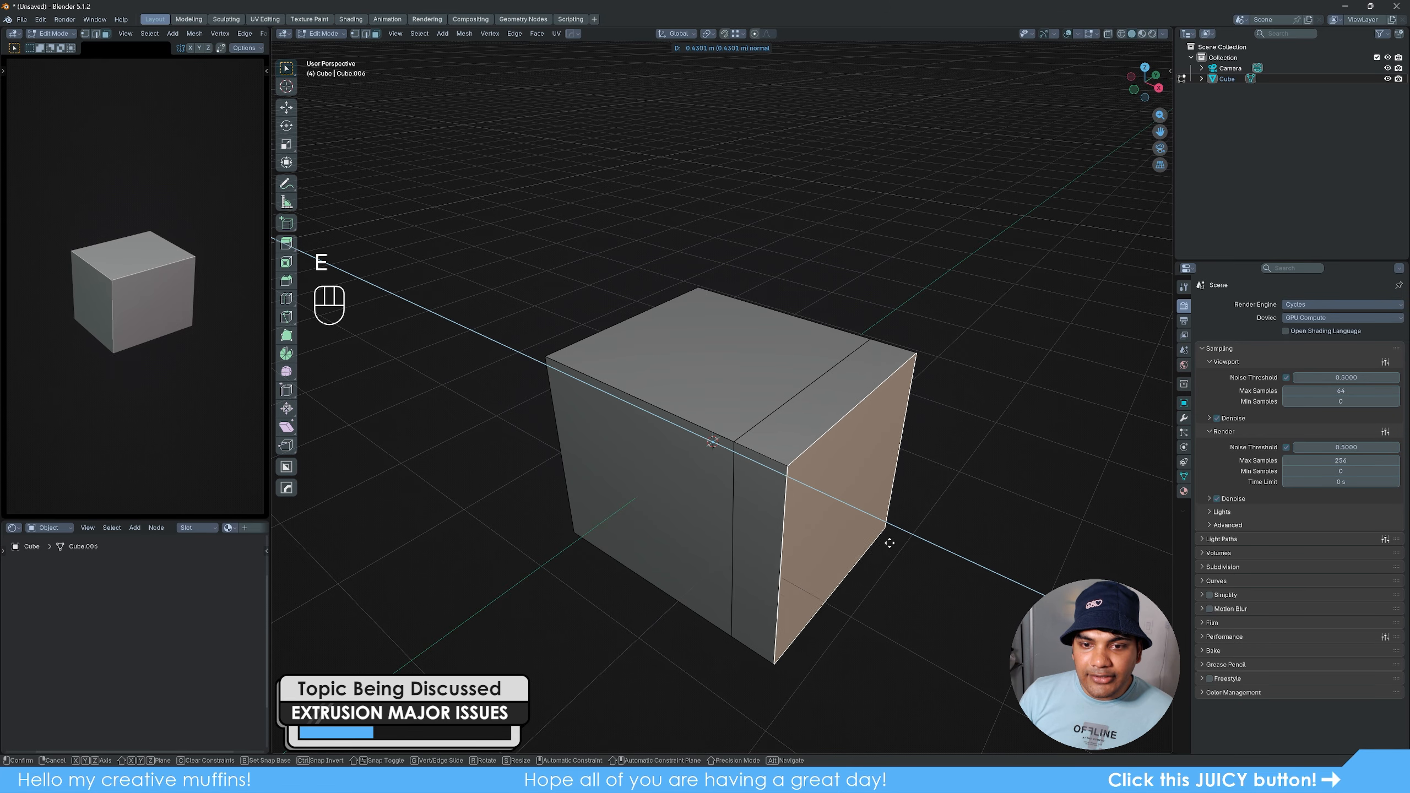
{"action": "left_click", "coordinate": [984, 583]}
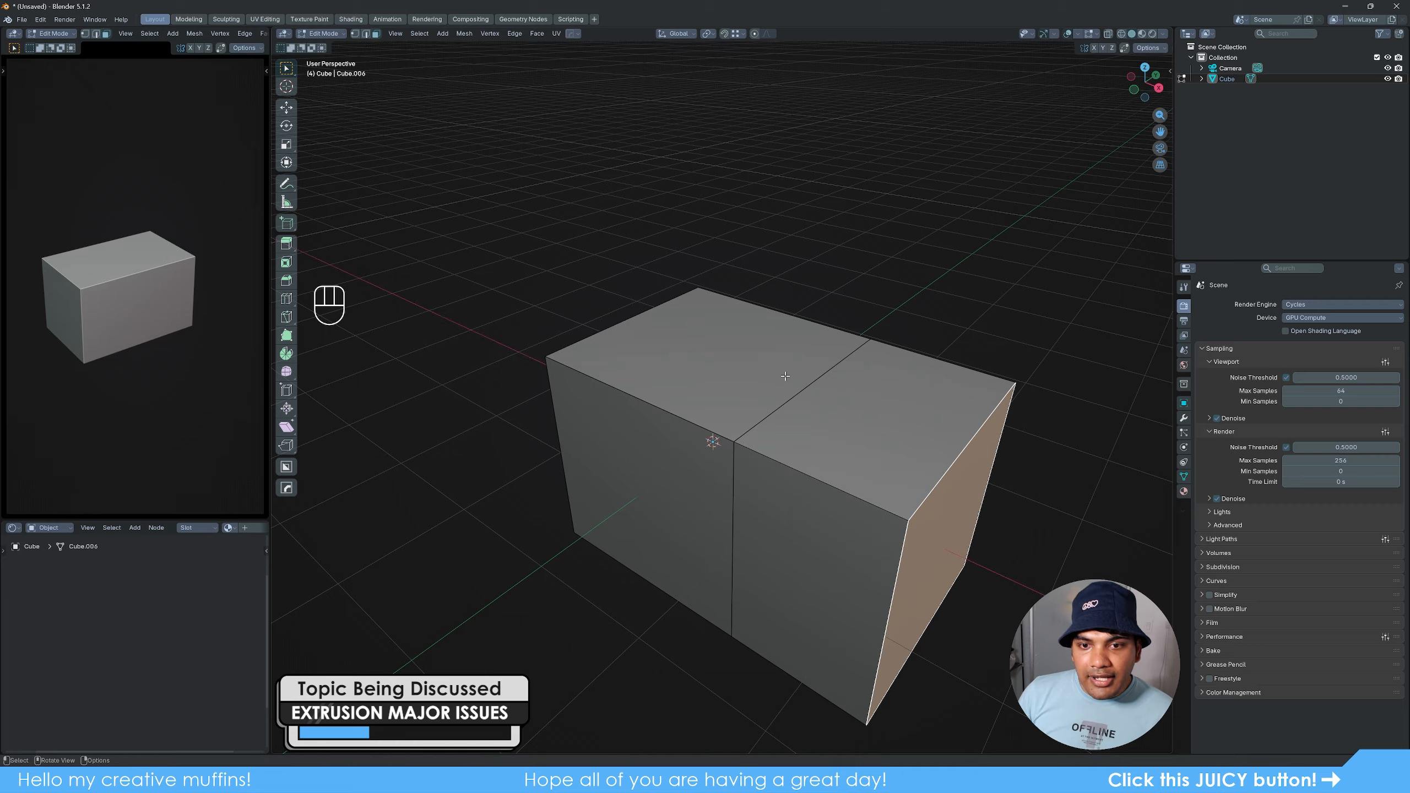
- Test the original cube's top face for leftover geometry with a free move, cancel it, and clear the selection
{"action": "left_click", "coordinate": [737, 392]}
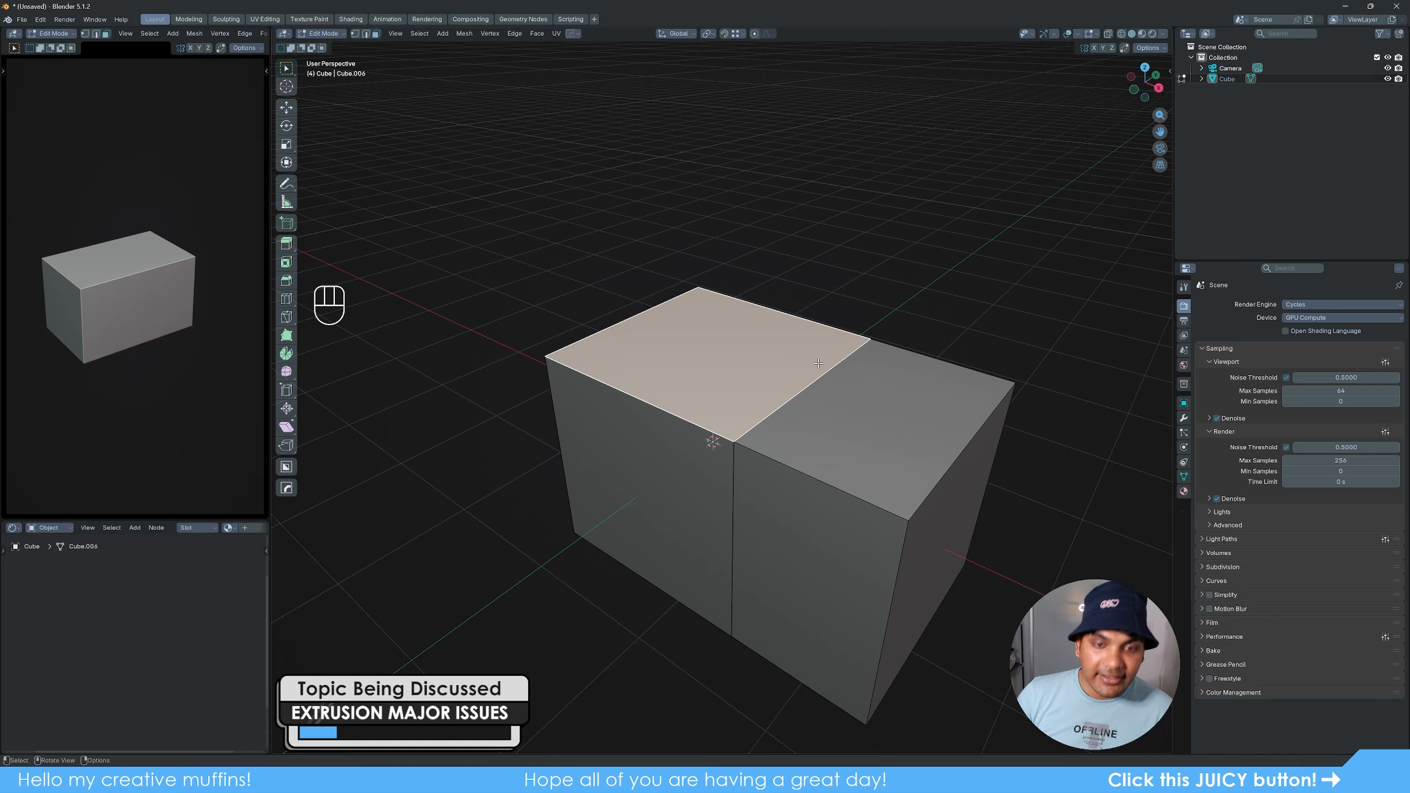
{"action": "key", "text": "g"}
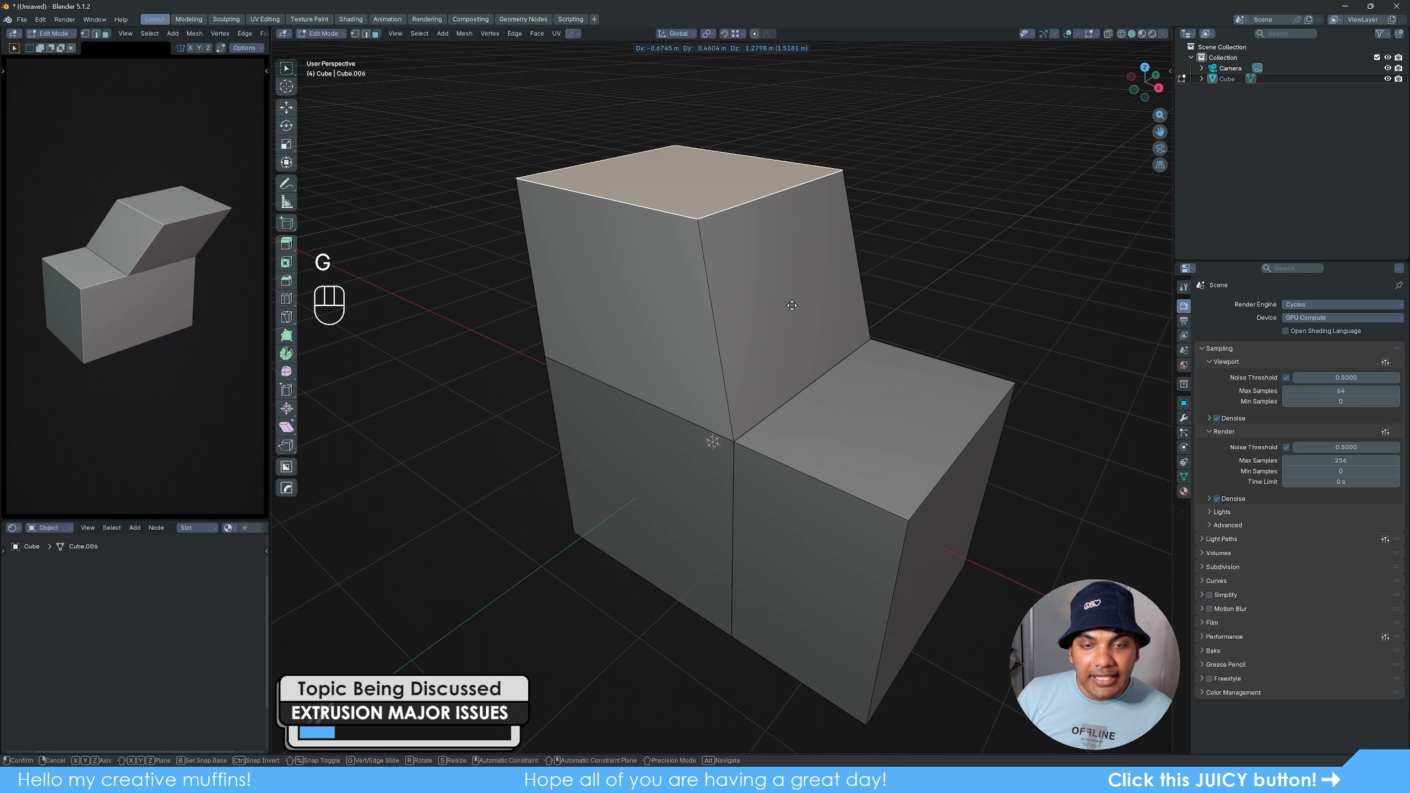
{"action": "right_click", "coordinate": [791, 305]}
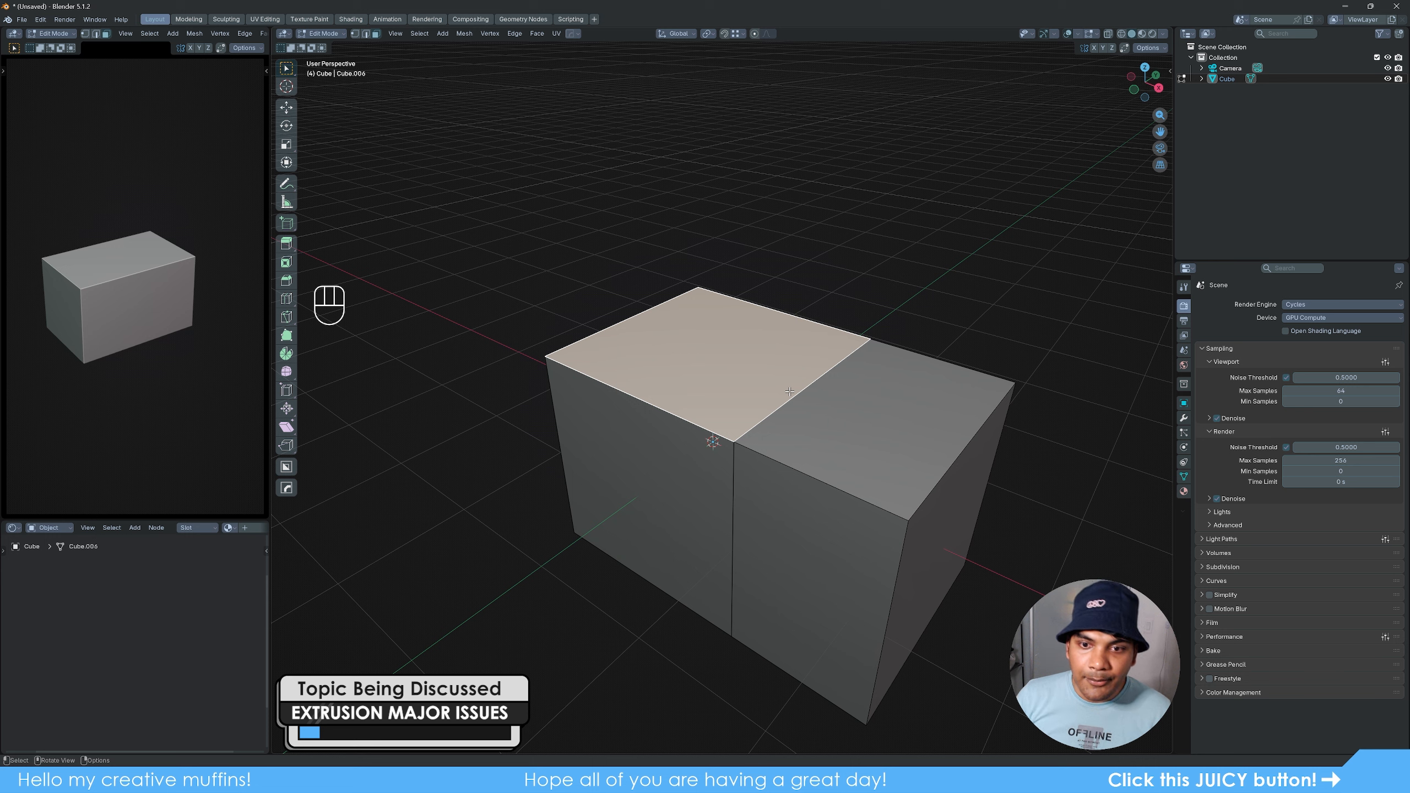
{"action": "left_click", "coordinate": [944, 288]}
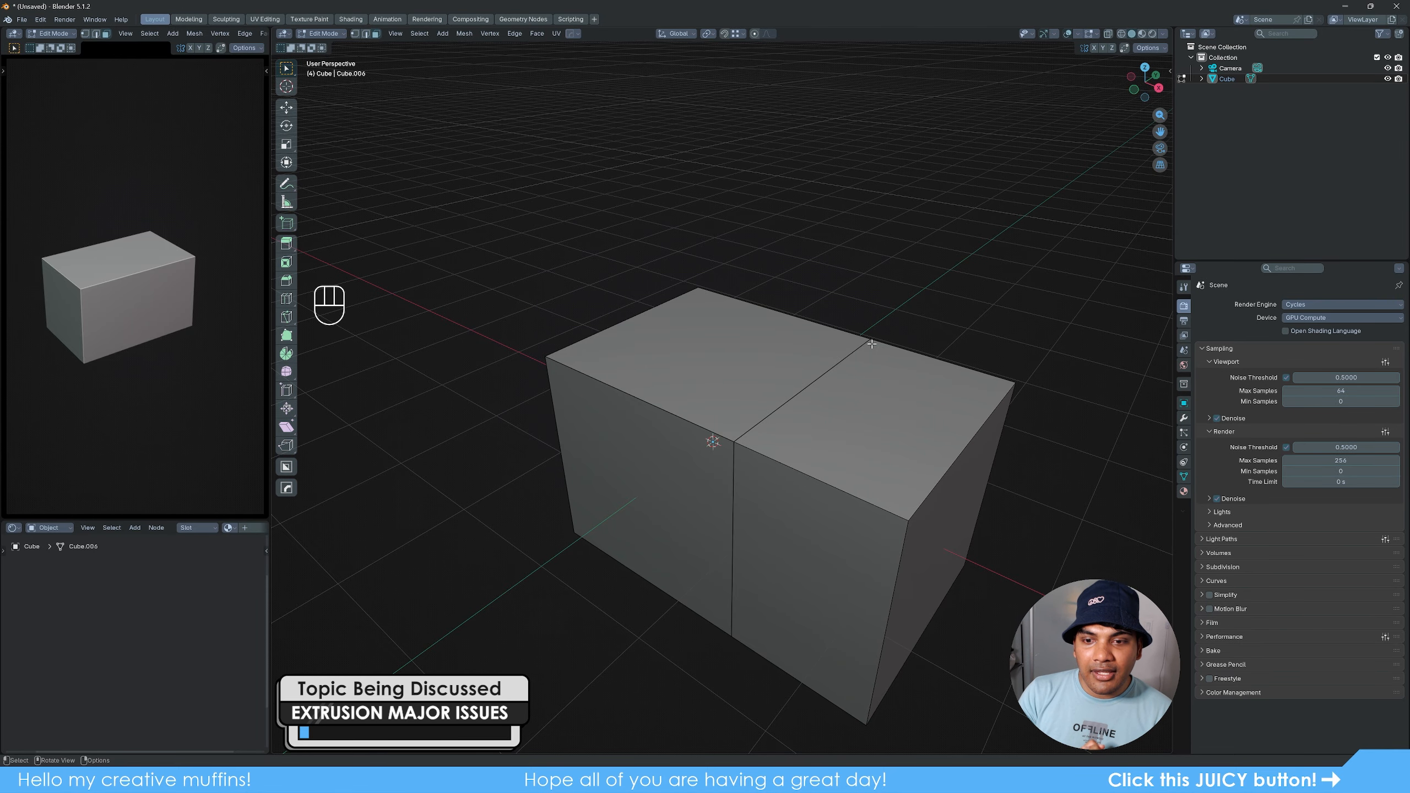
- Extrude the block's end face along the X axis to add a third section
{"action": "scroll", "coordinate": [791, 409], "scroll_direction": "down", "scroll_amount": 2}
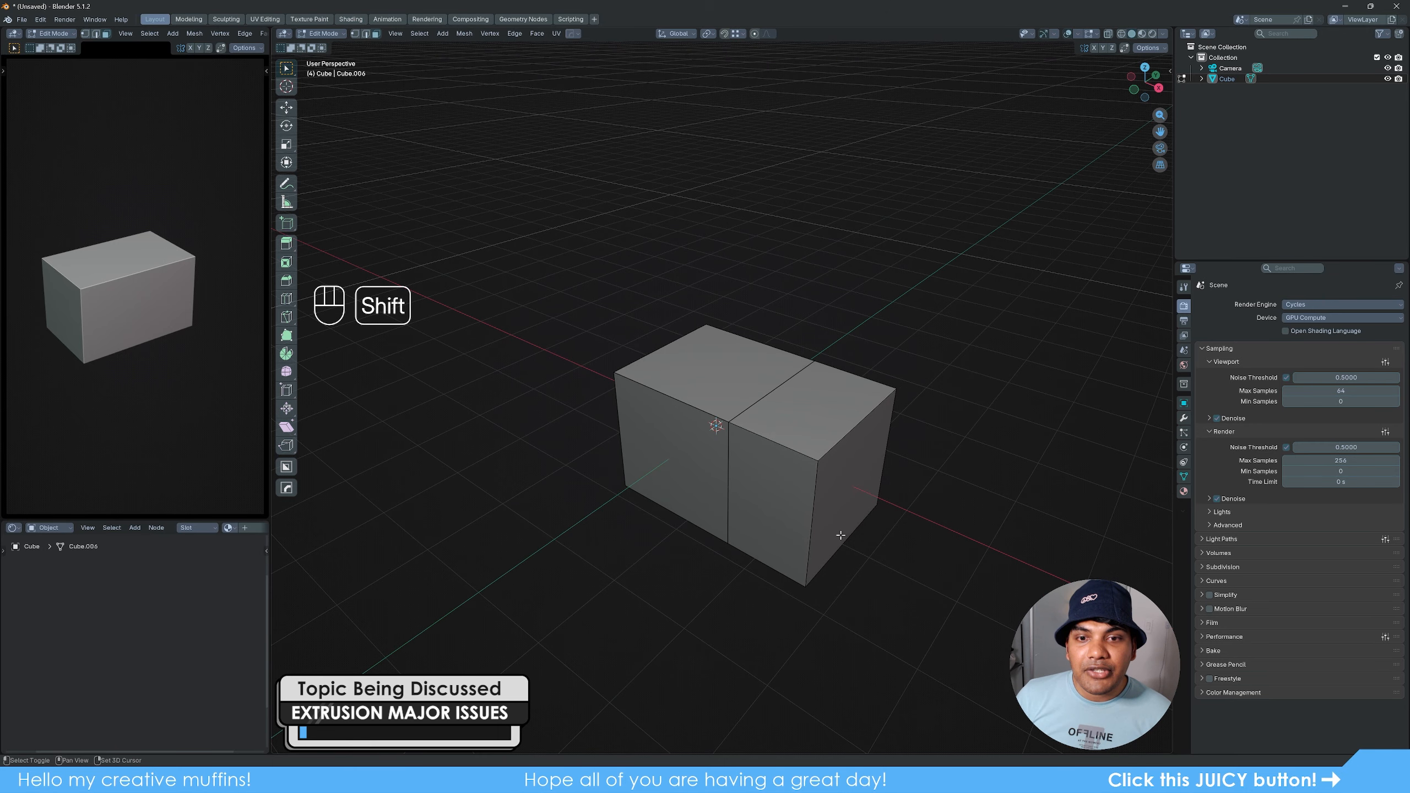
{"action": "middle_click_drag", "start_coordinate": [823, 525], "coordinate": [767, 498], "text": "shift"}
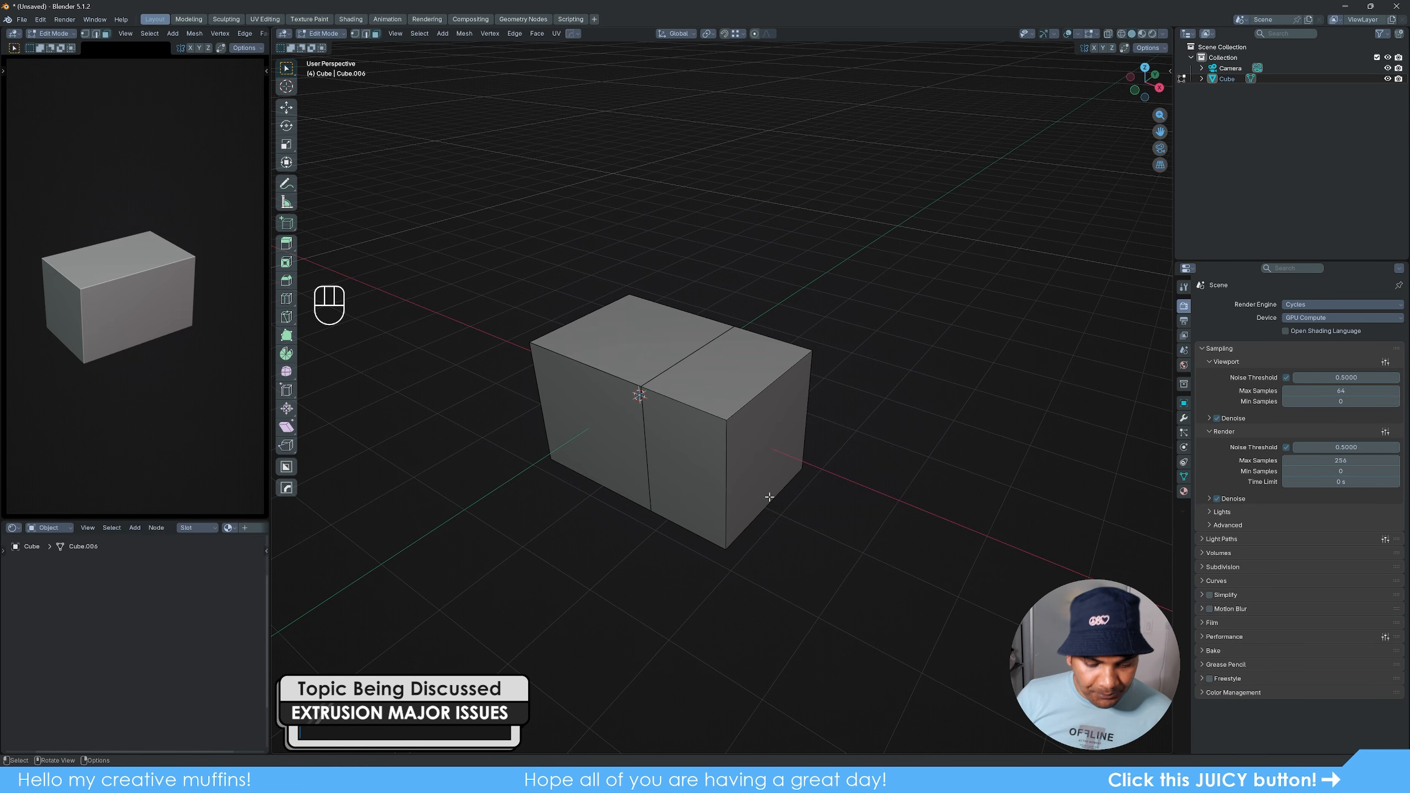
{"action": "scroll", "coordinate": [771, 483], "scroll_direction": "up", "scroll_amount": 2}
{"action": "left_click", "coordinate": [773, 468]}
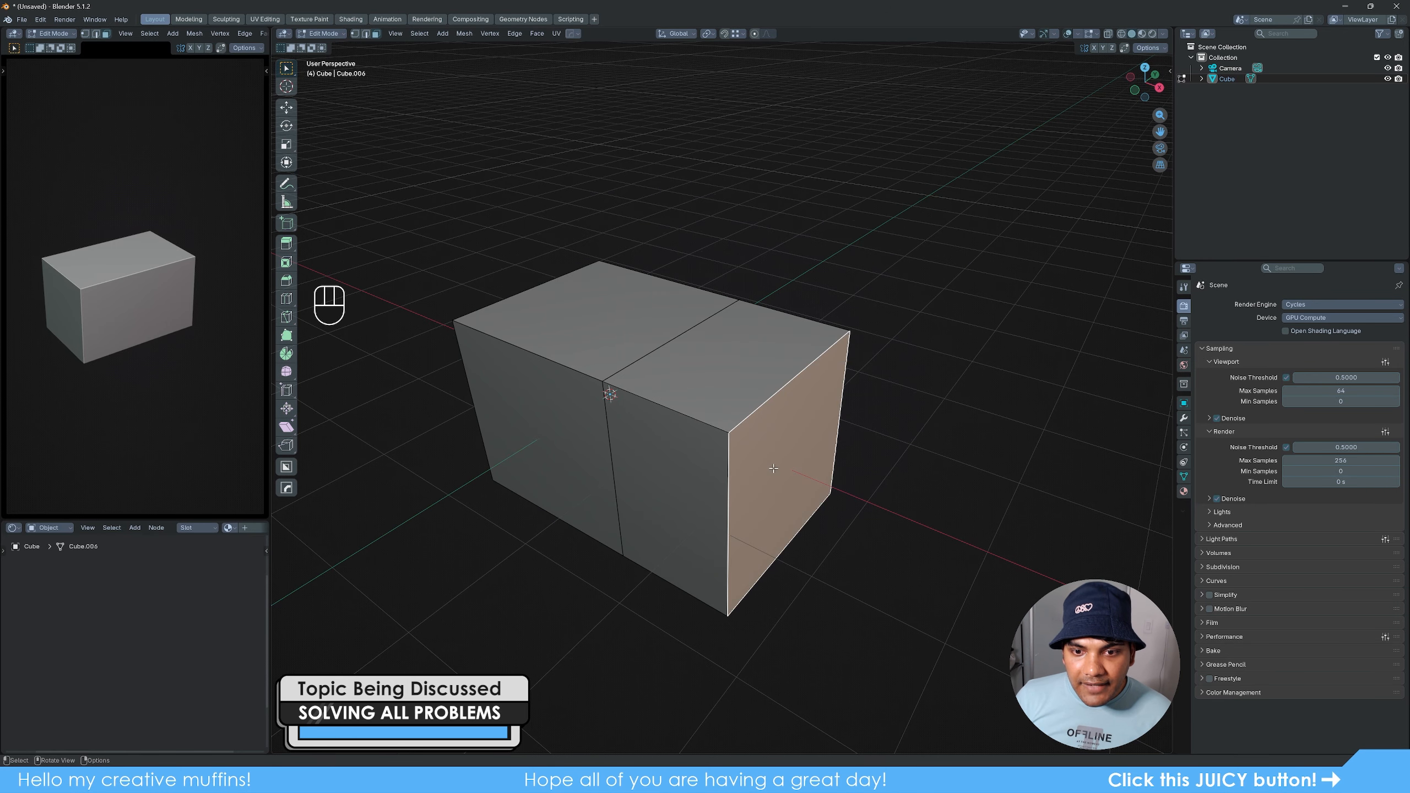
{"action": "left_click", "coordinate": [590, 325]}
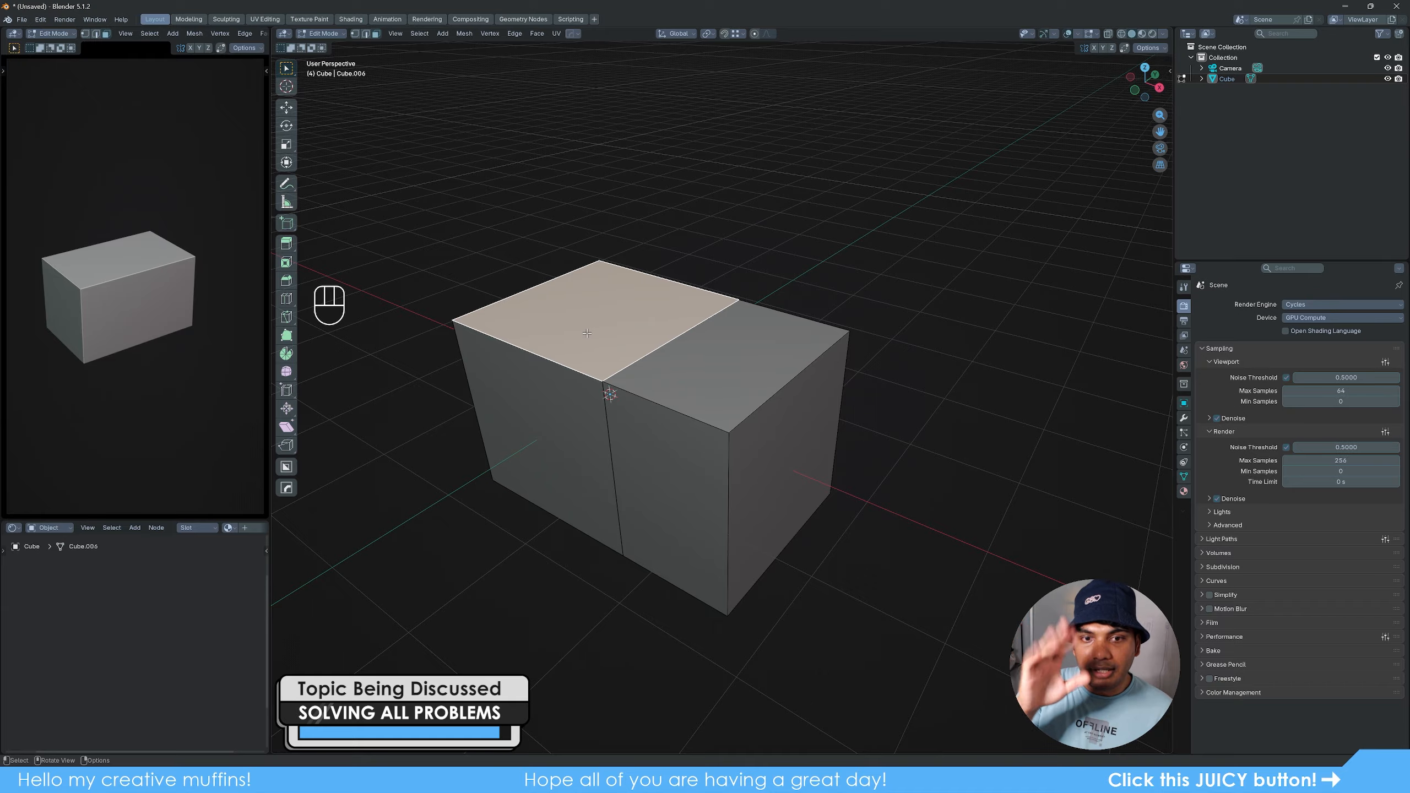
{"action": "left_click", "coordinate": [782, 452]}
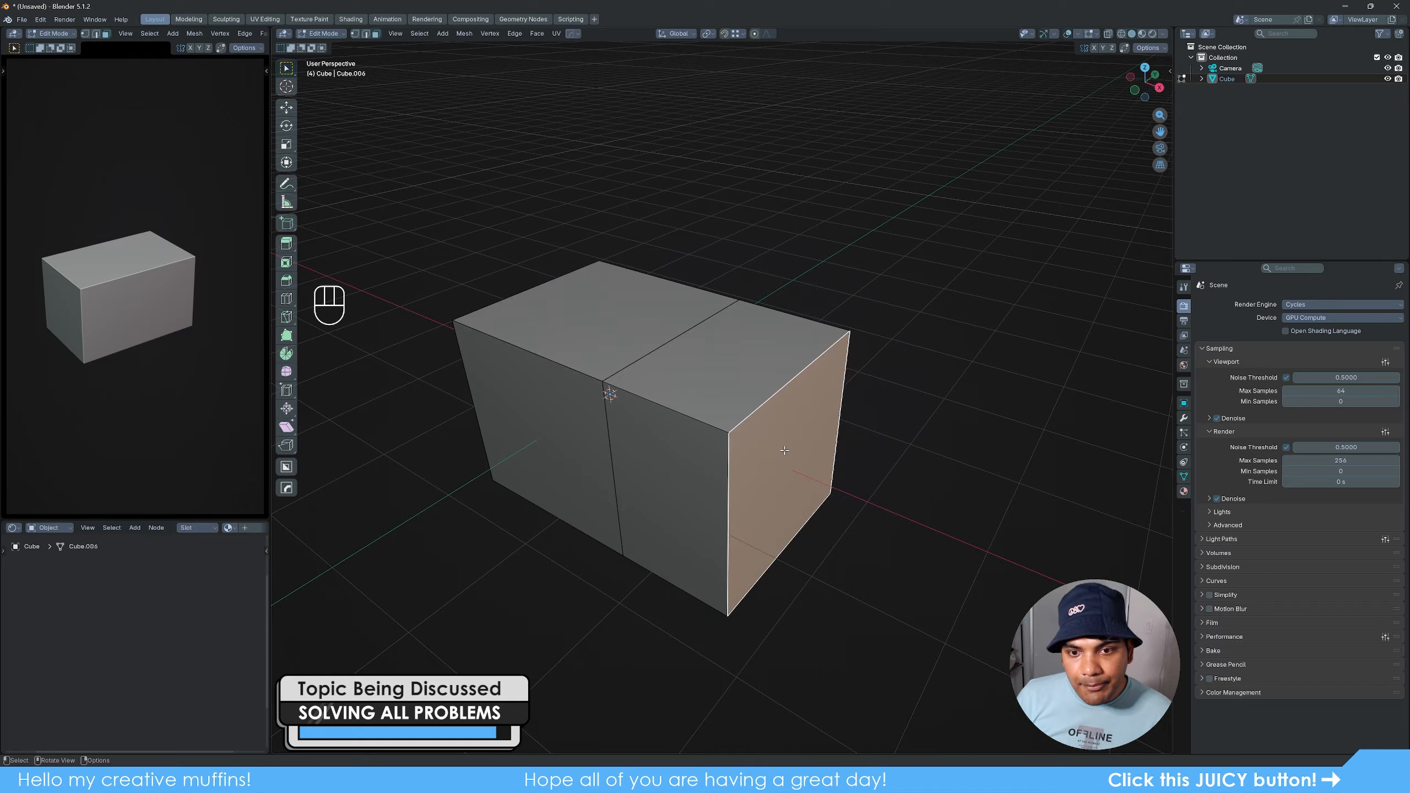
{"action": "key", "text": "e"}
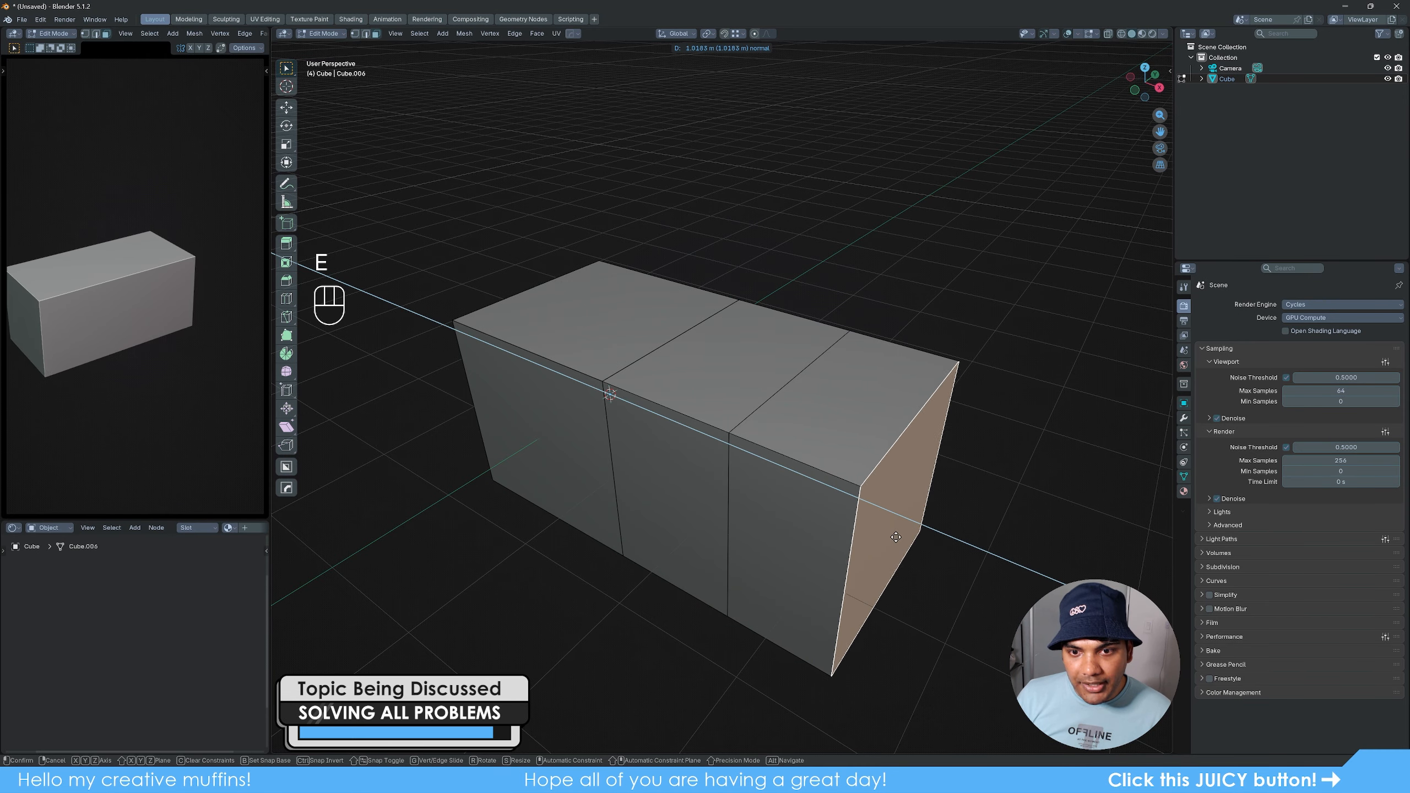
{"action": "left_click", "coordinate": [912, 547]}
- Switch to edge selection and compare loop selection on the outer section divider with the divider beside the original cube
{"action": "key", "text": "2"}
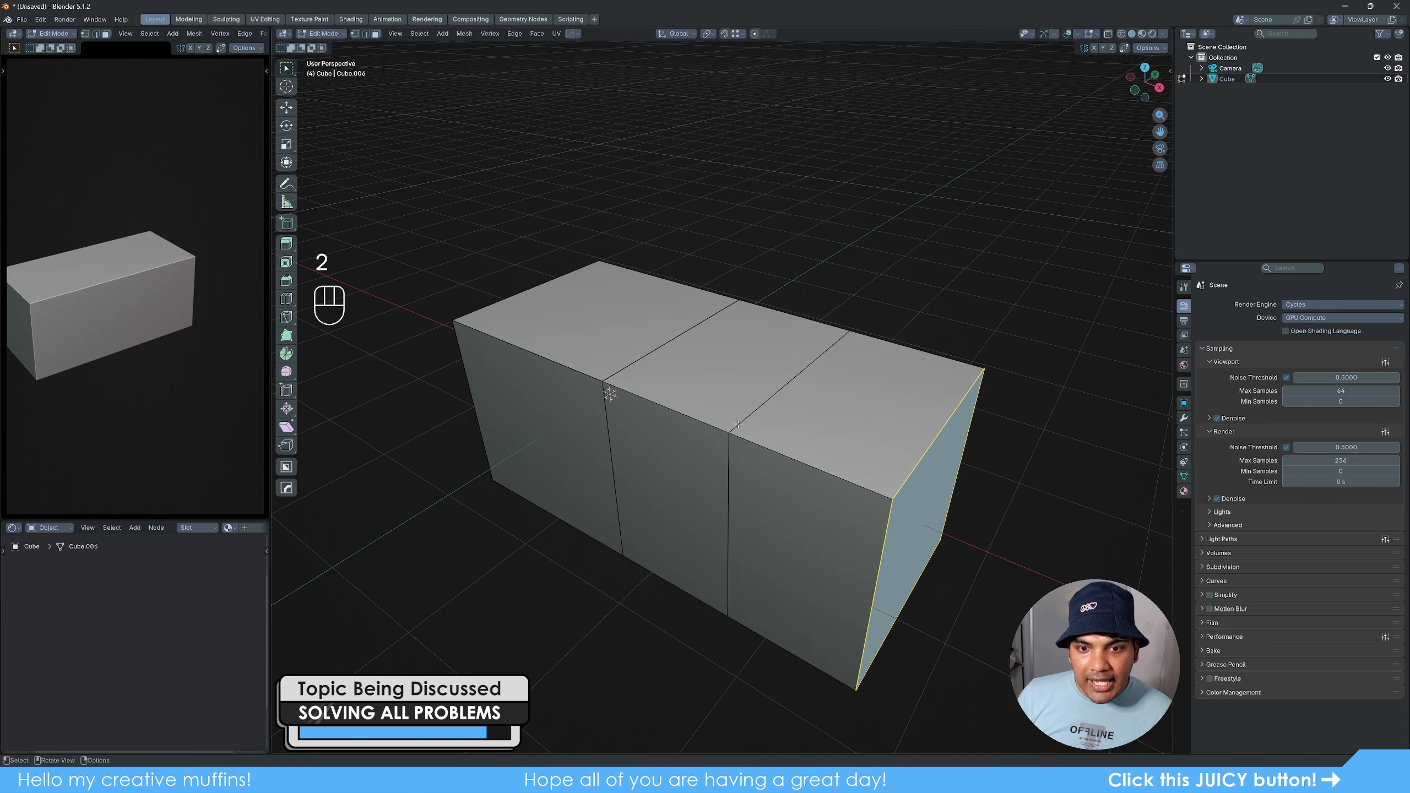
{"action": "left_click", "coordinate": [752, 414], "text": "alt"}
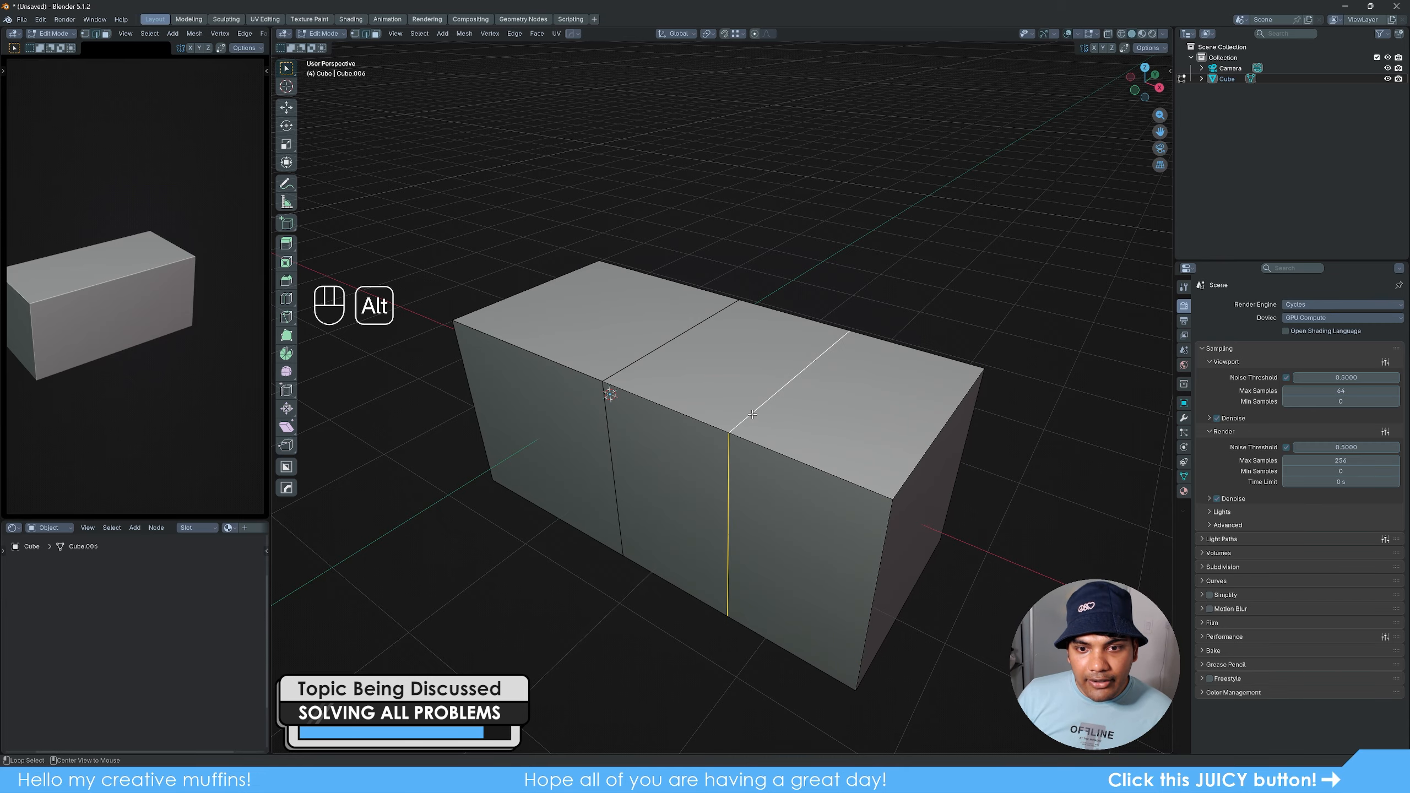
{"action": "middle_click_drag", "start_coordinate": [901, 578], "coordinate": [939, 549]}
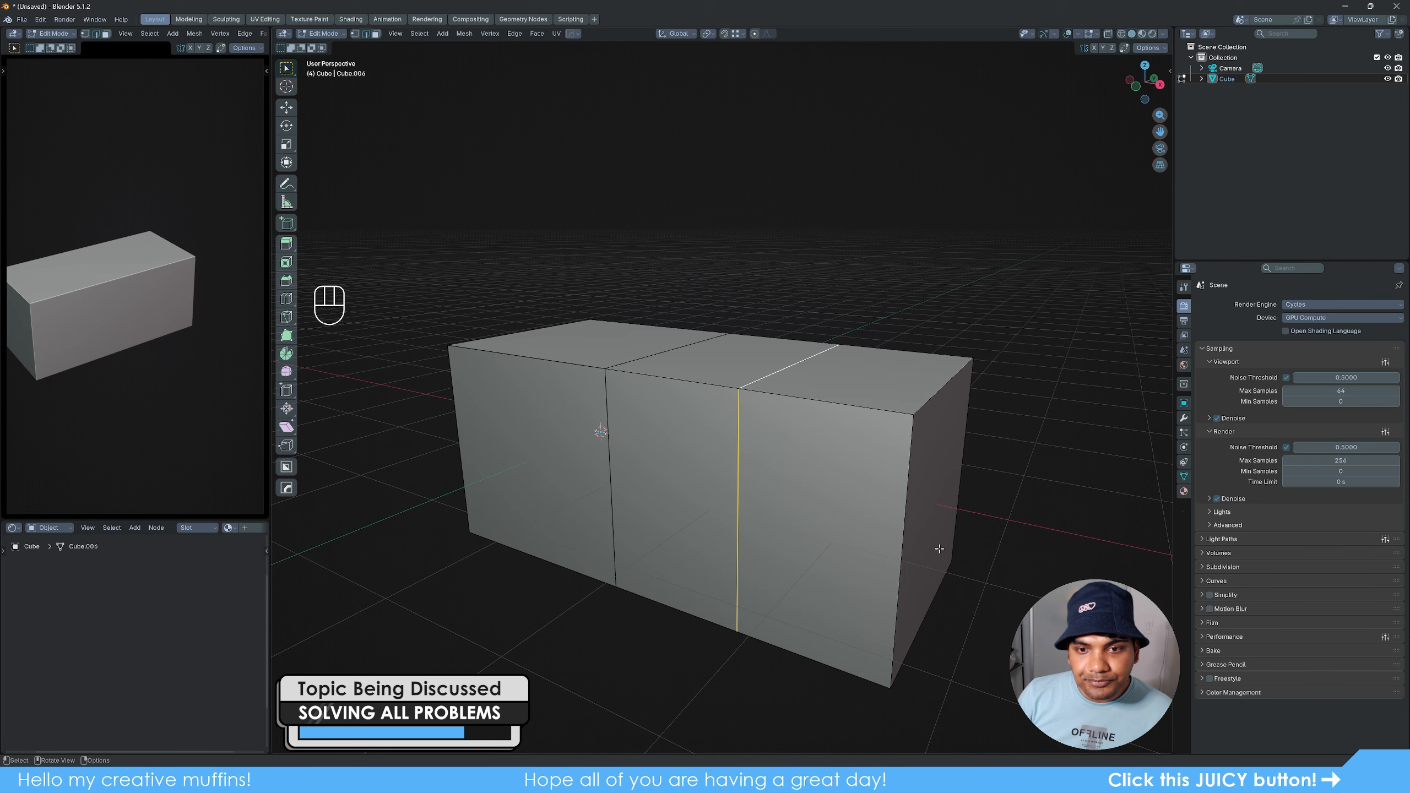
{"action": "middle_click_drag", "start_coordinate": [771, 497], "coordinate": [772, 513]}
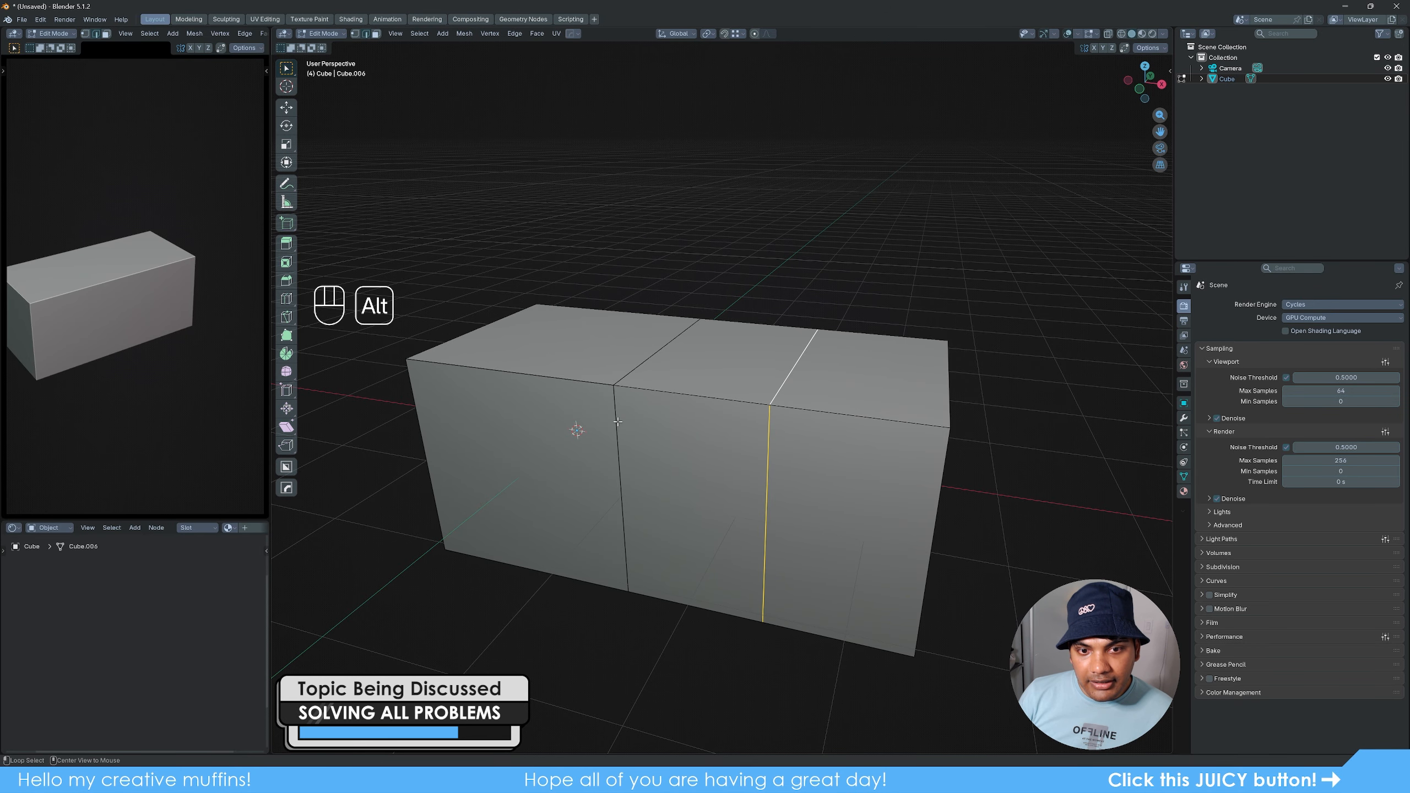
{"action": "left_click", "coordinate": [618, 444], "text": "alt"}
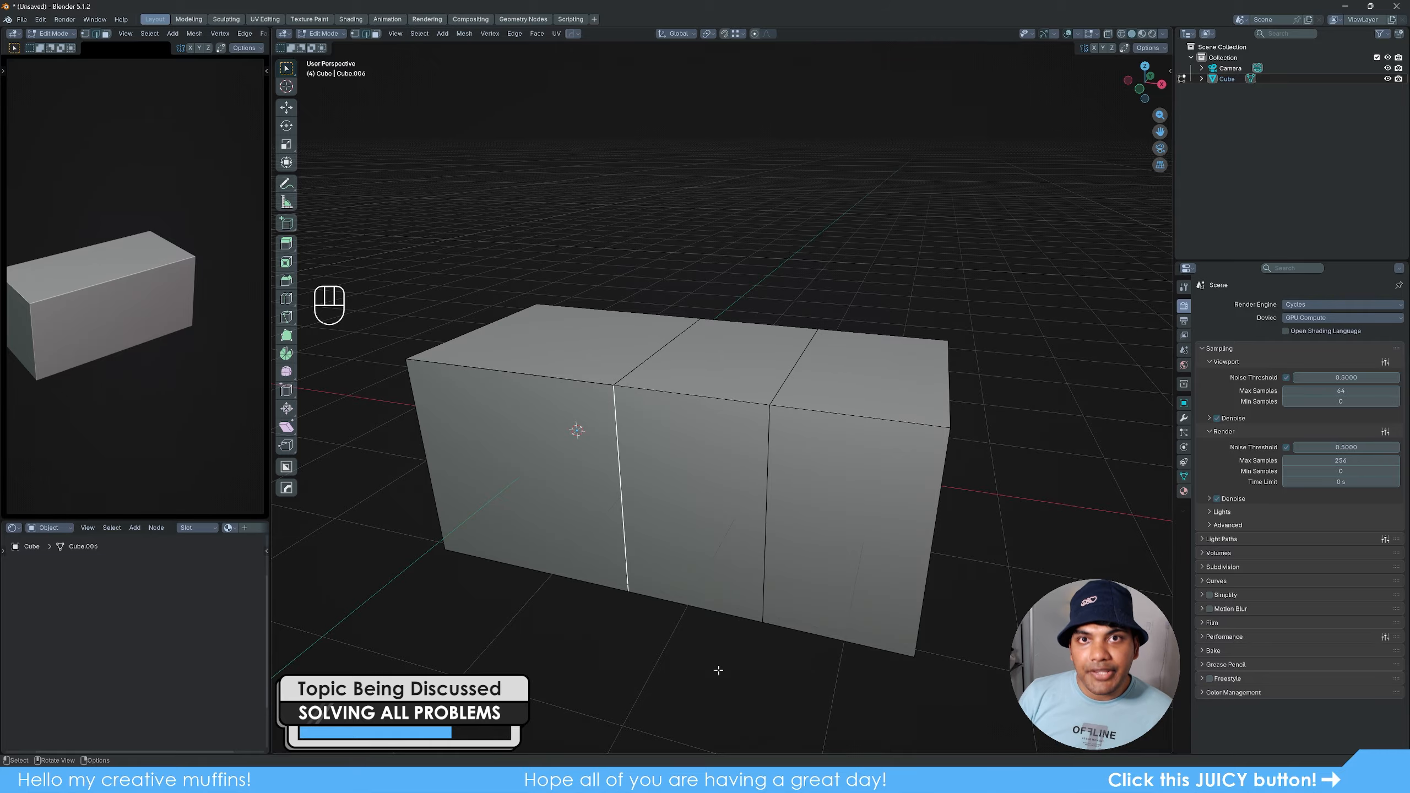
{"action": "mouse_move", "coordinate": [766, 647]}
{"action": "middle_mouse_down"}
{"action": "mouse_move", "coordinate": [760, 534]}
{"action": "mouse_move", "coordinate": [576, 590]}
{"action": "mouse_move", "coordinate": [761, 657]}
{"action": "middle_mouse_up"}
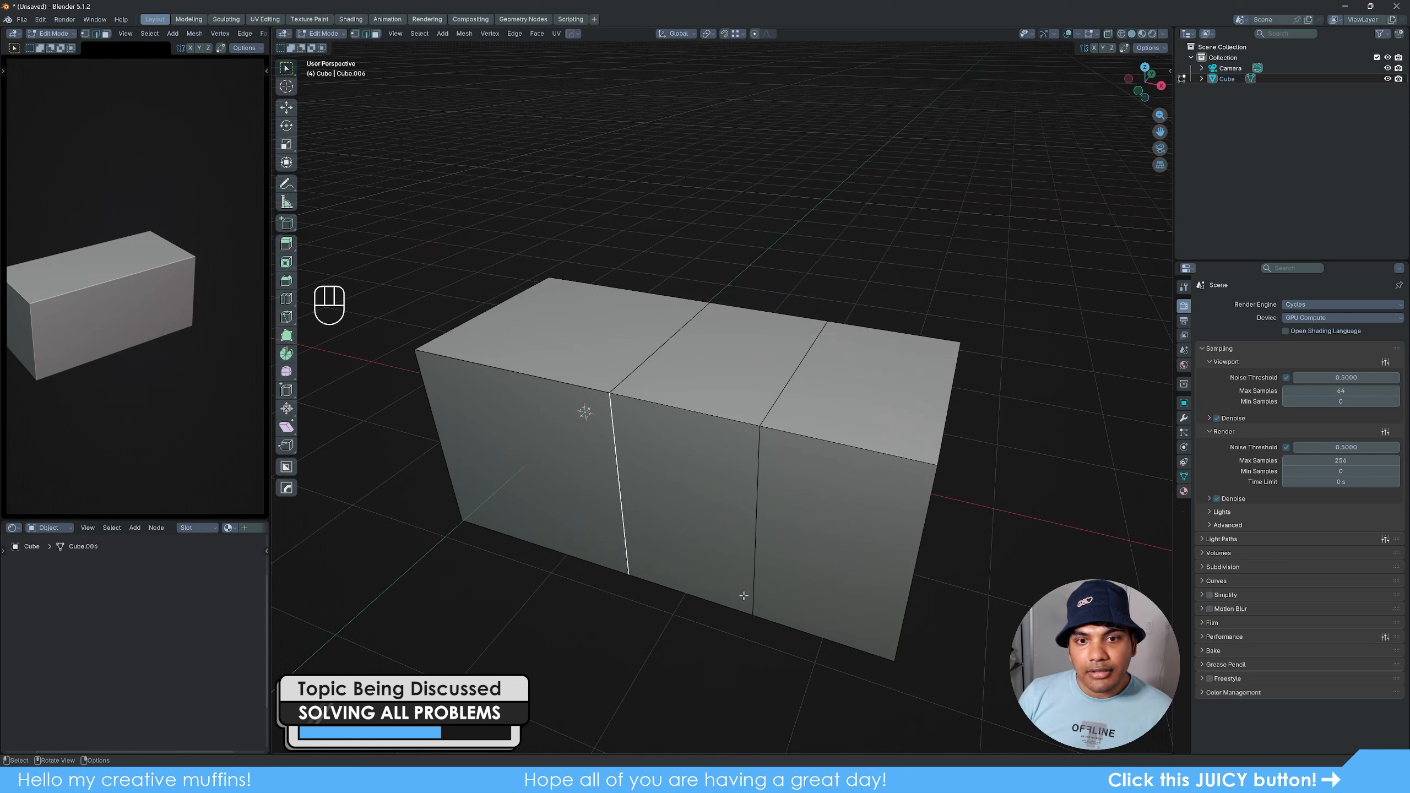
- Select the top and vertical edges of the original cube's divider individually, and combine both into one selection
{"action": "left_click", "coordinate": [660, 359]}
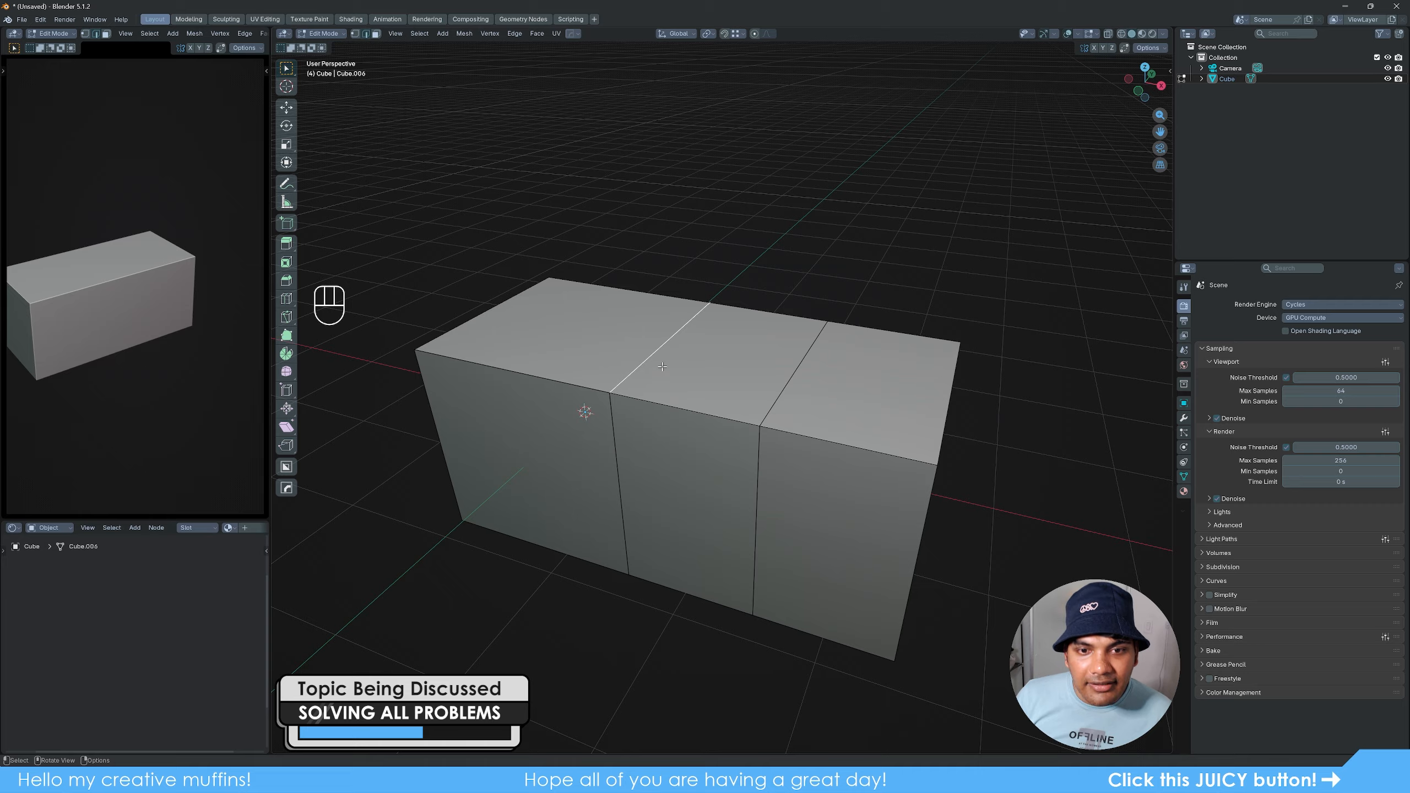
{"action": "left_click", "coordinate": [656, 366]}
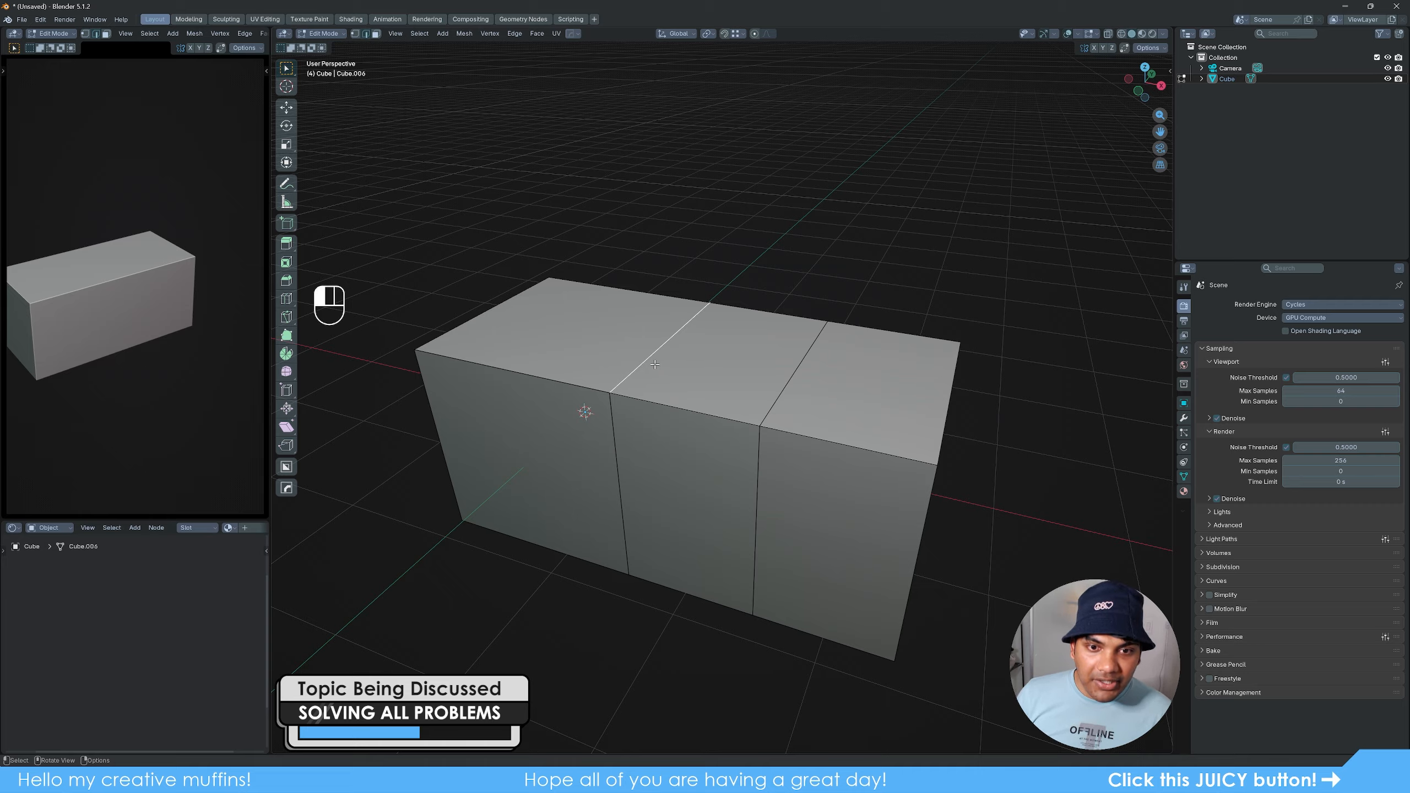
{"action": "left_click", "coordinate": [621, 453], "text": "alt"}
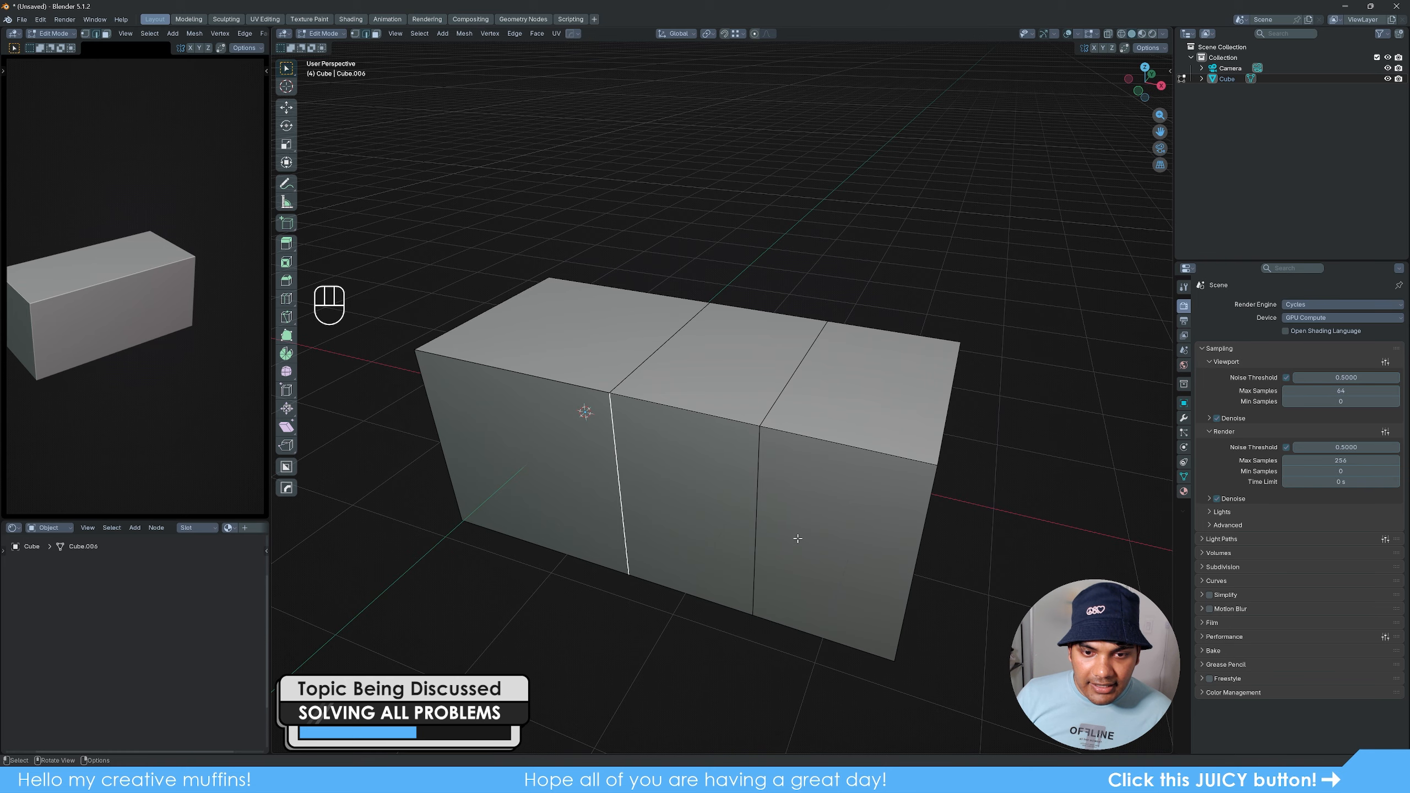
{"action": "middle_click_drag", "start_coordinate": [621, 453], "coordinate": [765, 498]}
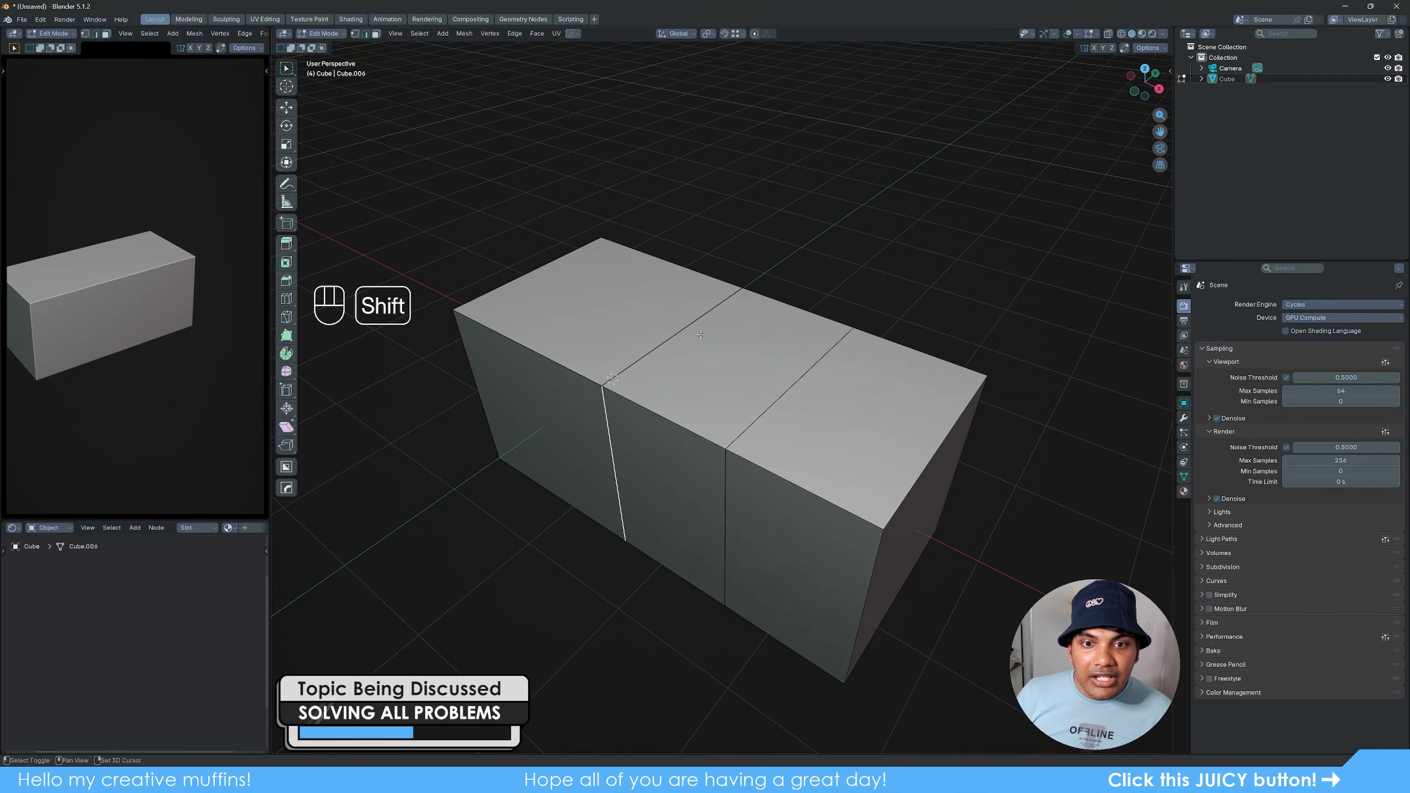
{"action": "left_click", "coordinate": [676, 335], "text": "shift"}
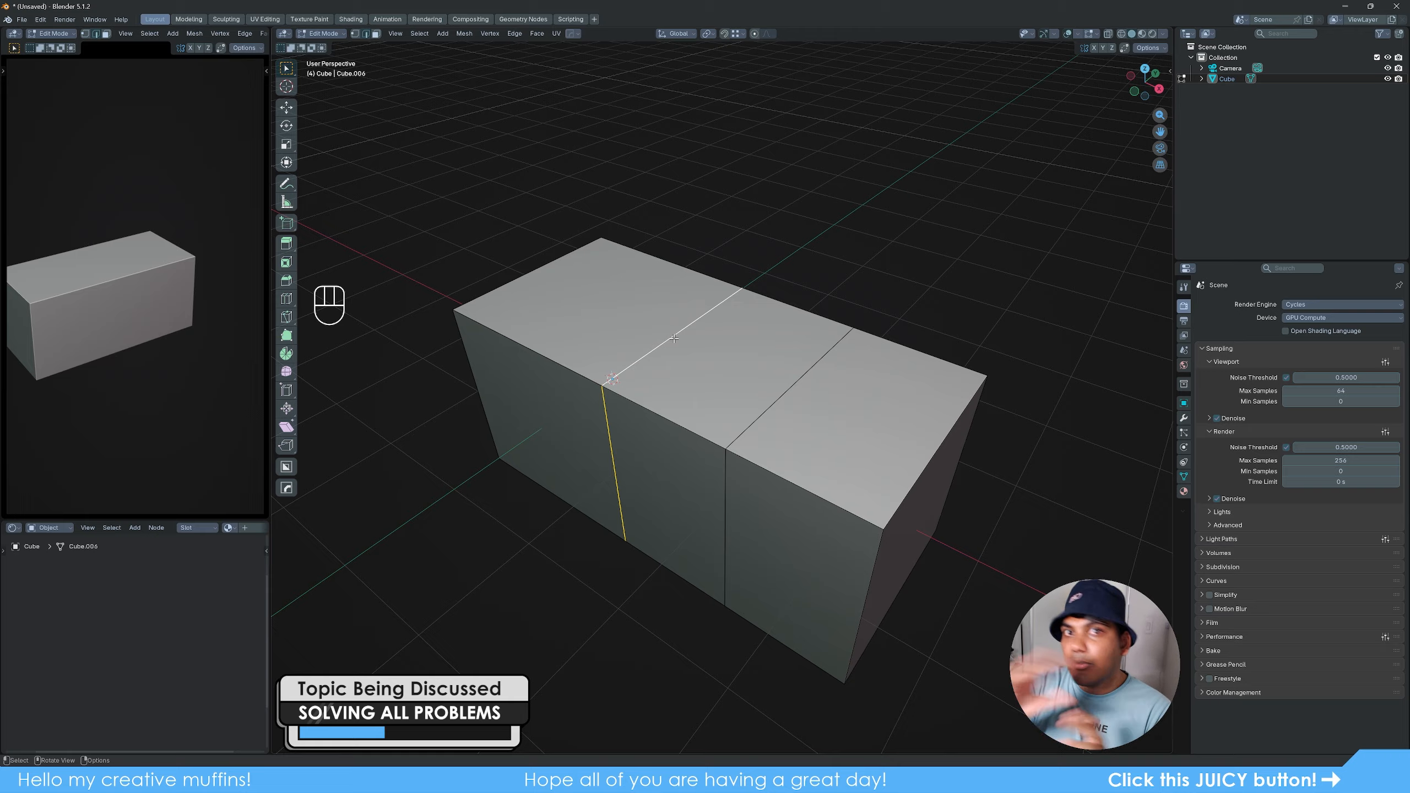
{"action": "left_click", "coordinate": [720, 371]}
- Switch to face selection and raise the original cube's top face along the global Z axis by roughly one block height
{"action": "key", "text": "3"}
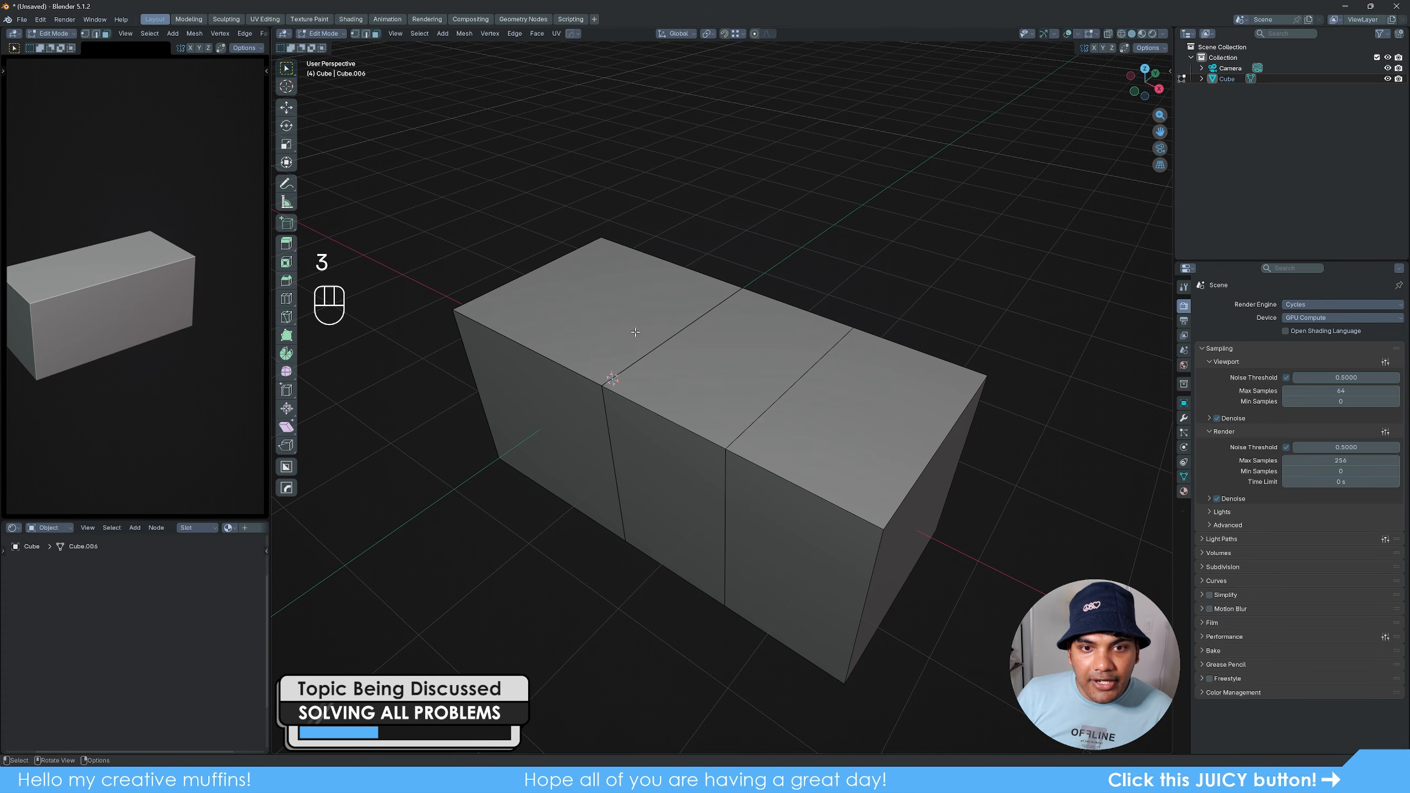
{"action": "left_click", "coordinate": [664, 335]}
{"action": "key", "text": "g"}
{"action": "key", "text": "z"}
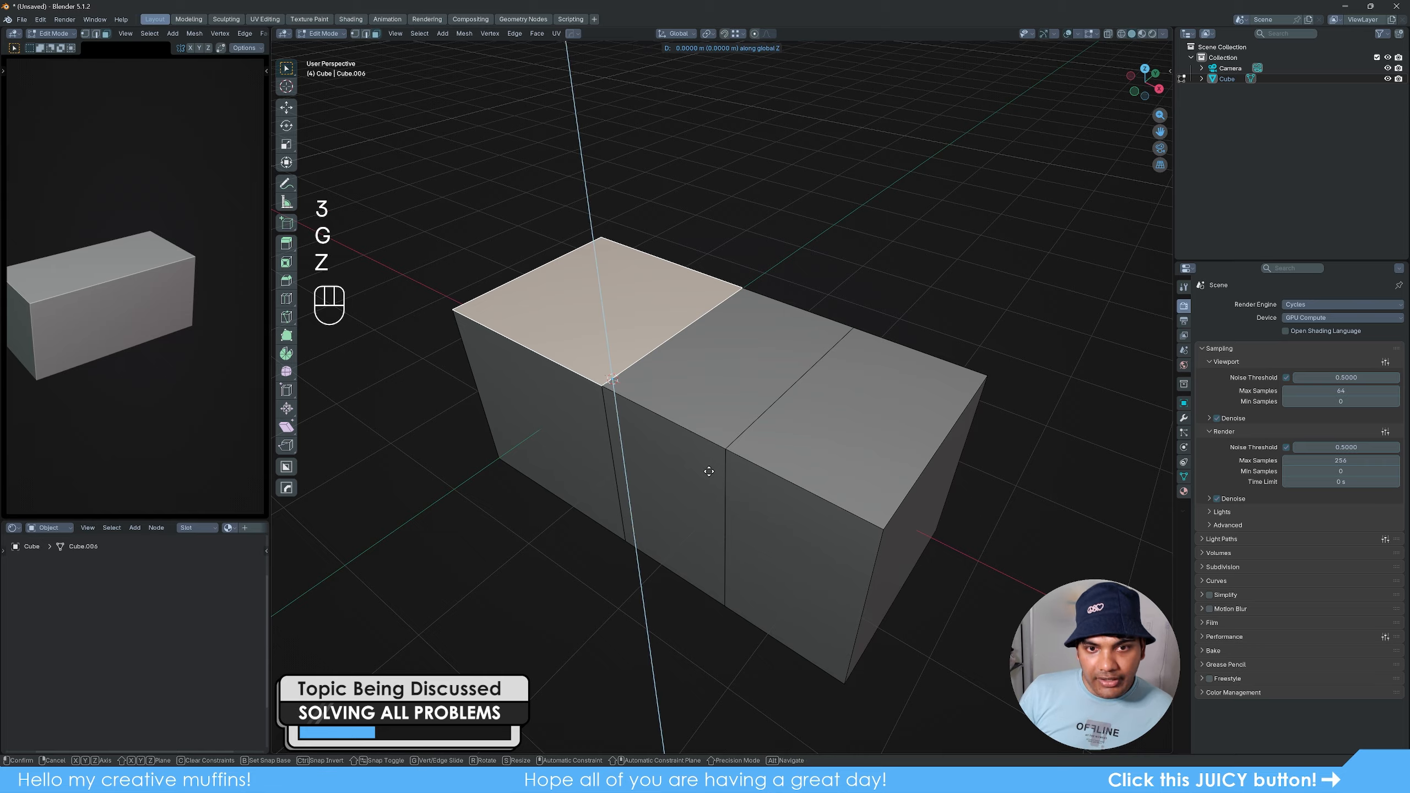
{"action": "left_click", "coordinate": [707, 316]}
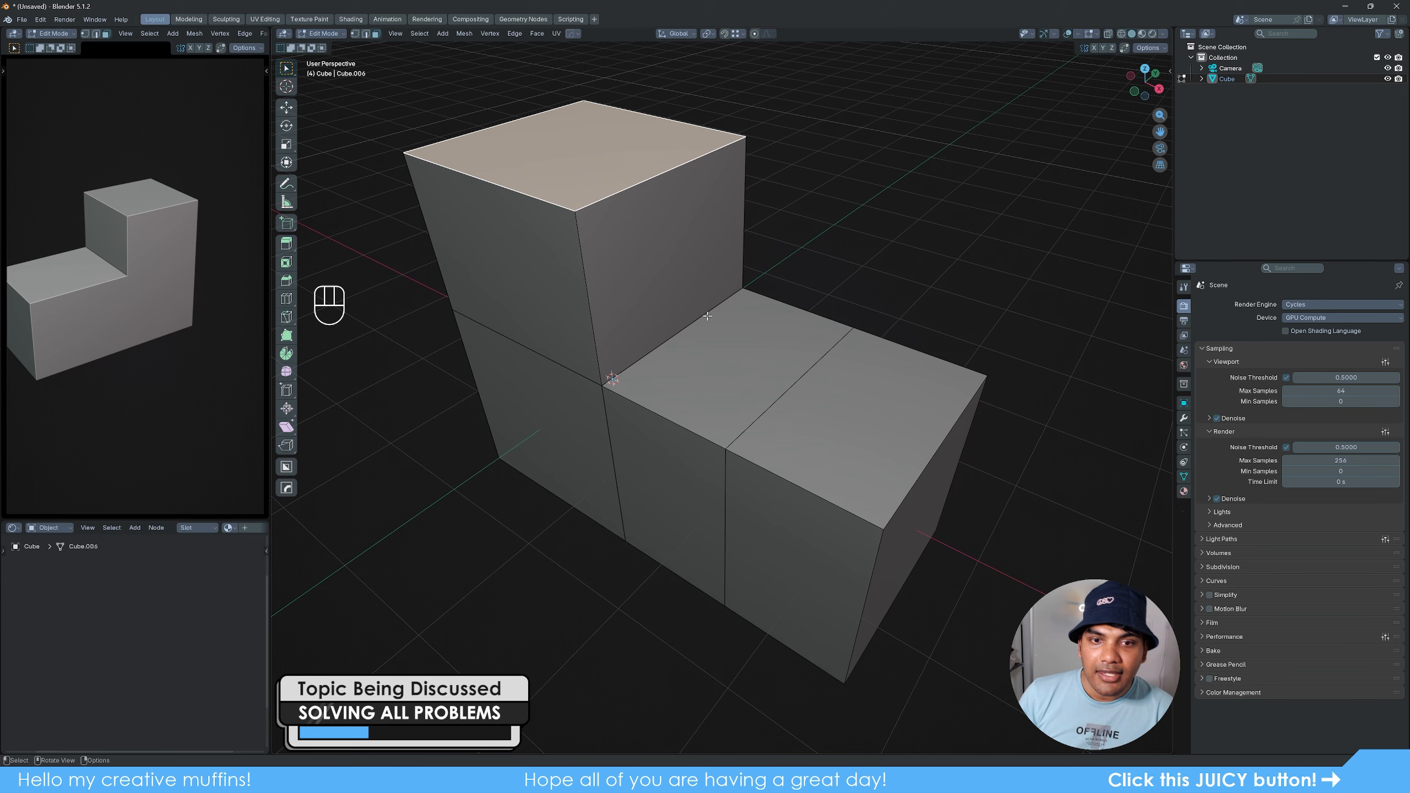
- In edge selection, test the front vertical edge, the horizontal edge at the step, and the raised block's upper edge
{"action": "key", "text": "2"}
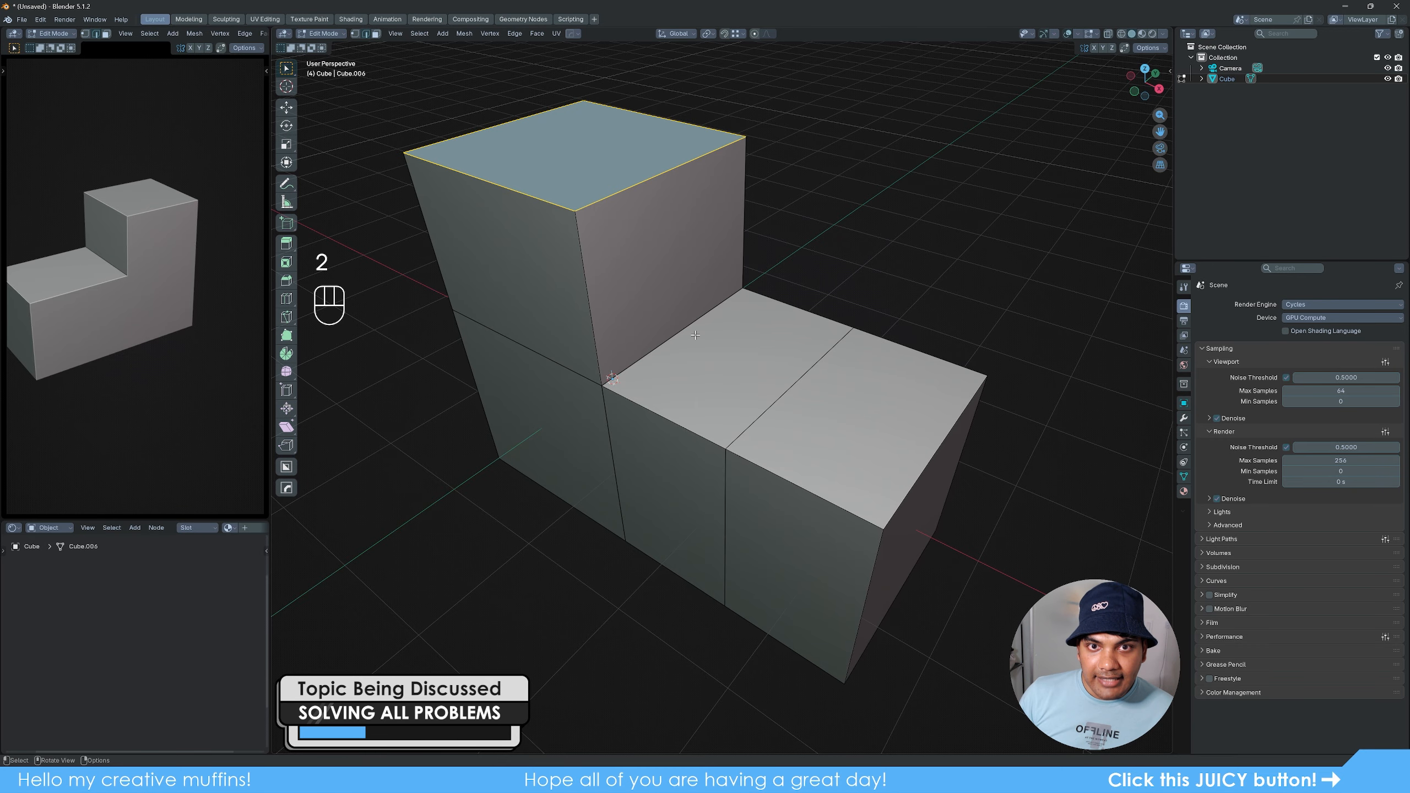
{"action": "left_click", "coordinate": [597, 584]}
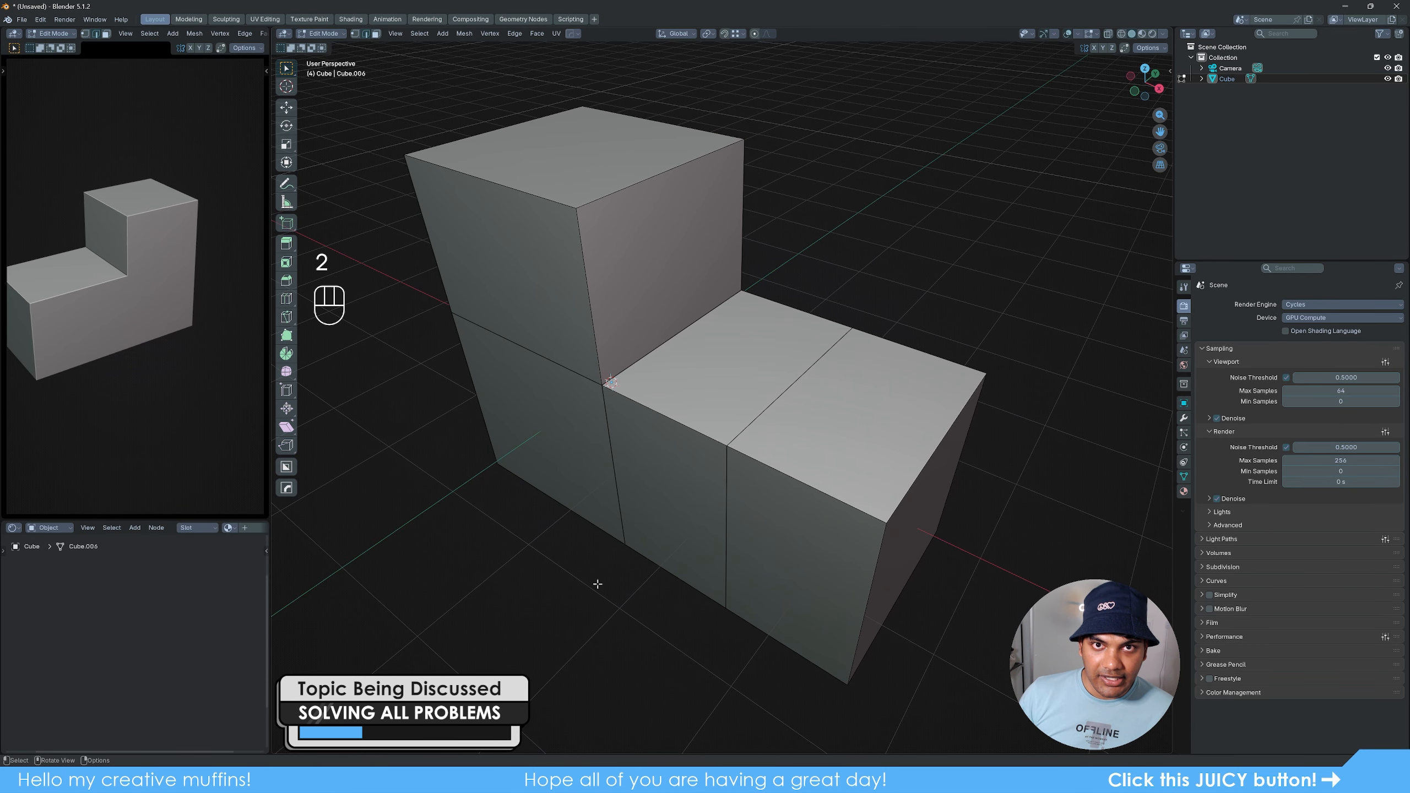
{"action": "left_click", "coordinate": [609, 434], "text": "alt"}
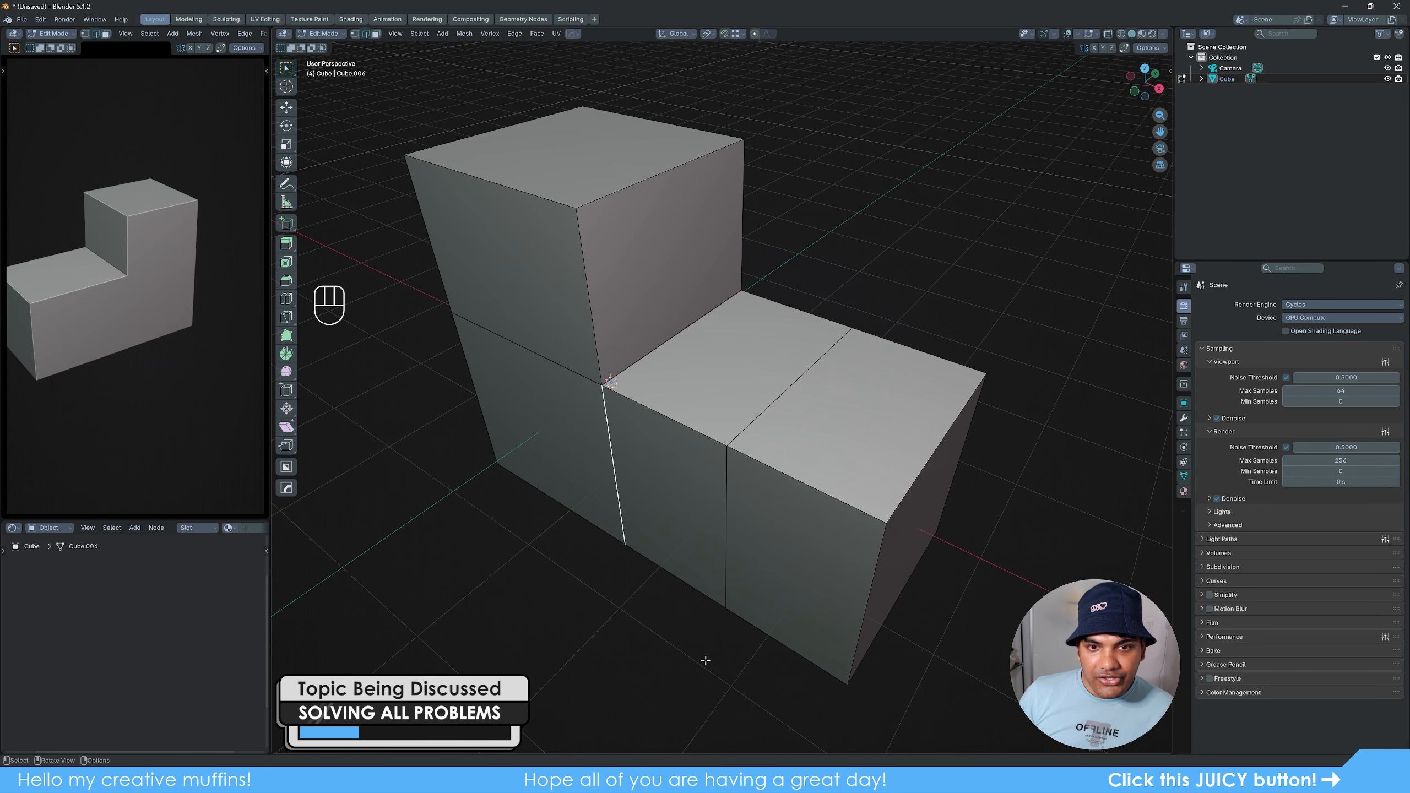
{"action": "mouse_move", "coordinate": [706, 660]}
{"action": "middle_mouse_down"}
{"action": "mouse_move", "coordinate": [535, 595]}
{"action": "mouse_move", "coordinate": [704, 647]}
{"action": "middle_mouse_up"}
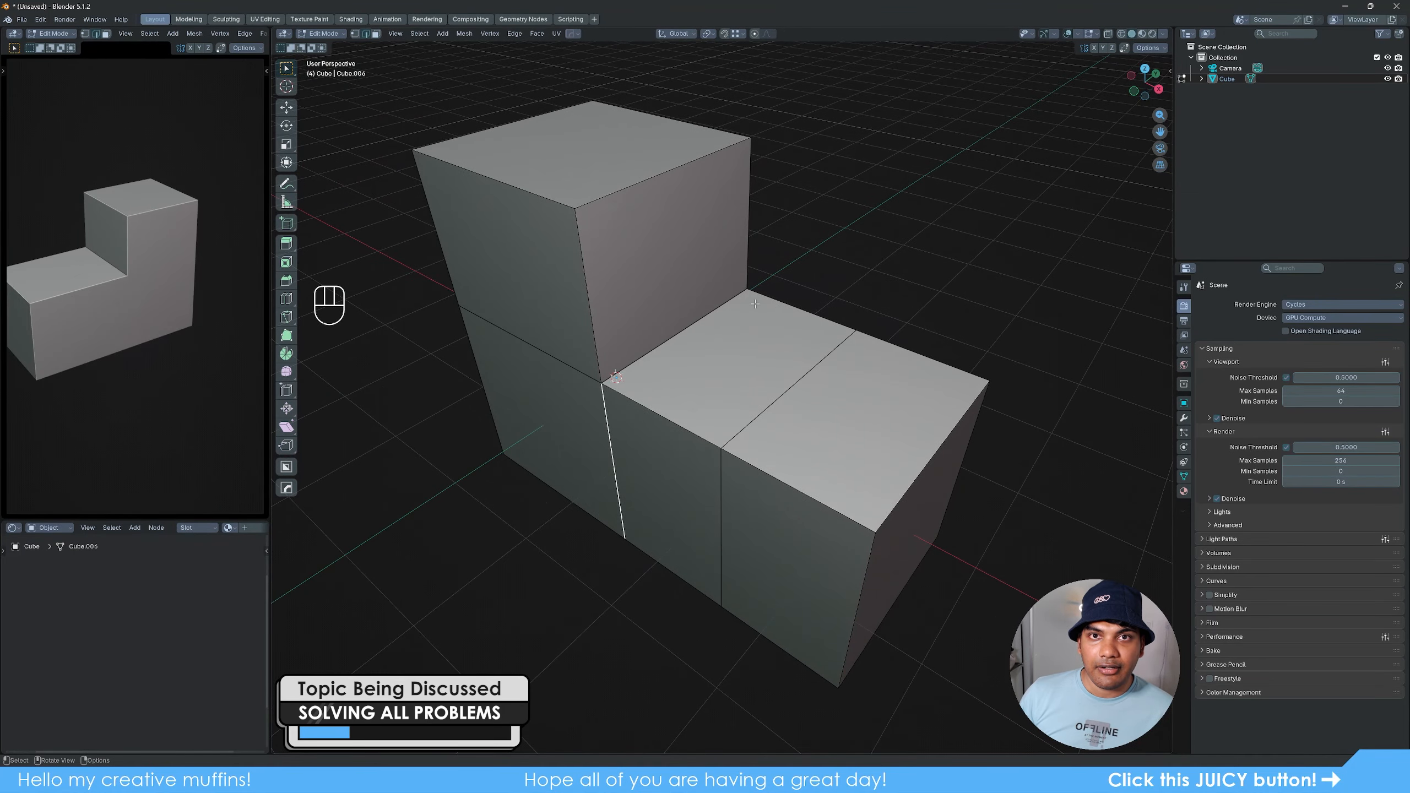
{"action": "left_click", "coordinate": [684, 328], "text": "shift"}
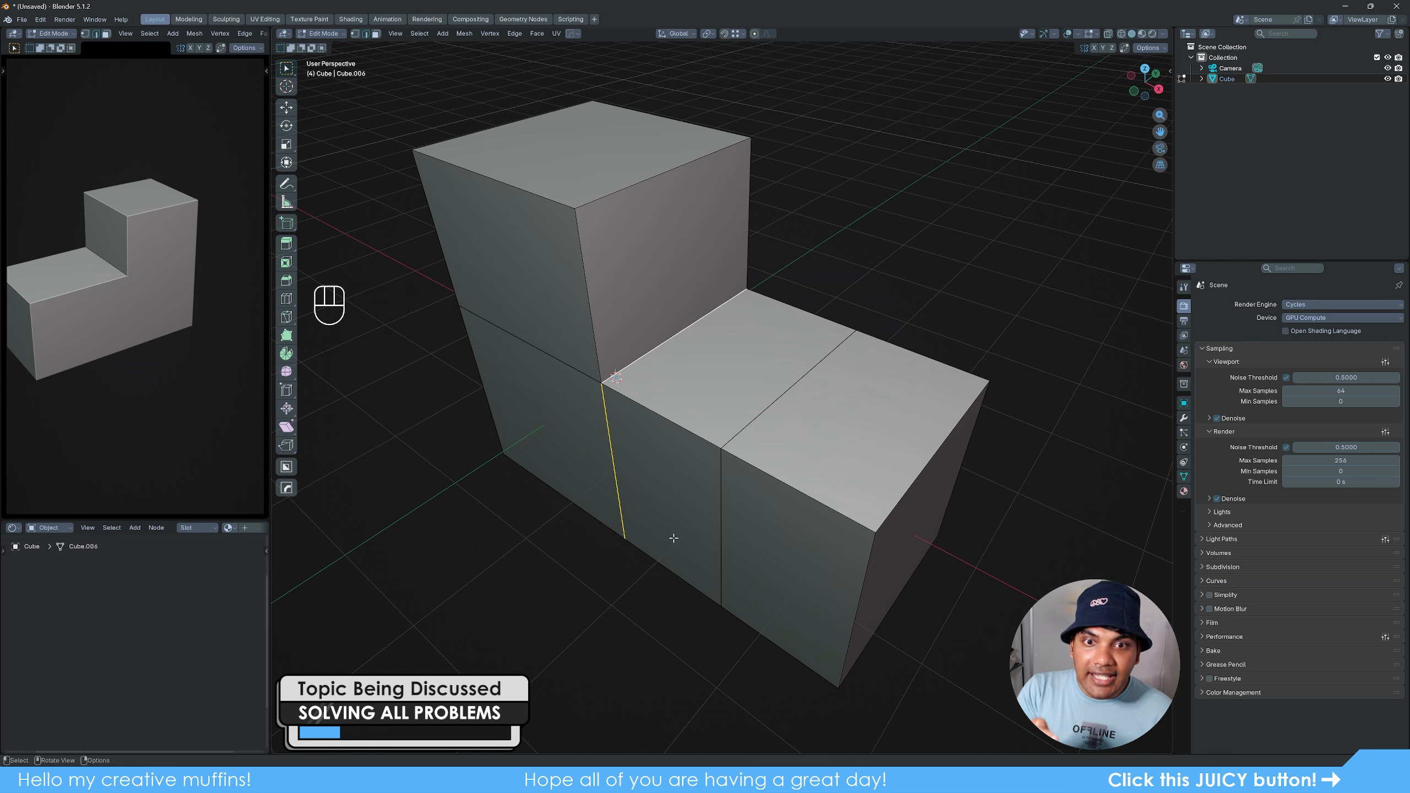
{"action": "left_click", "coordinate": [669, 348]}
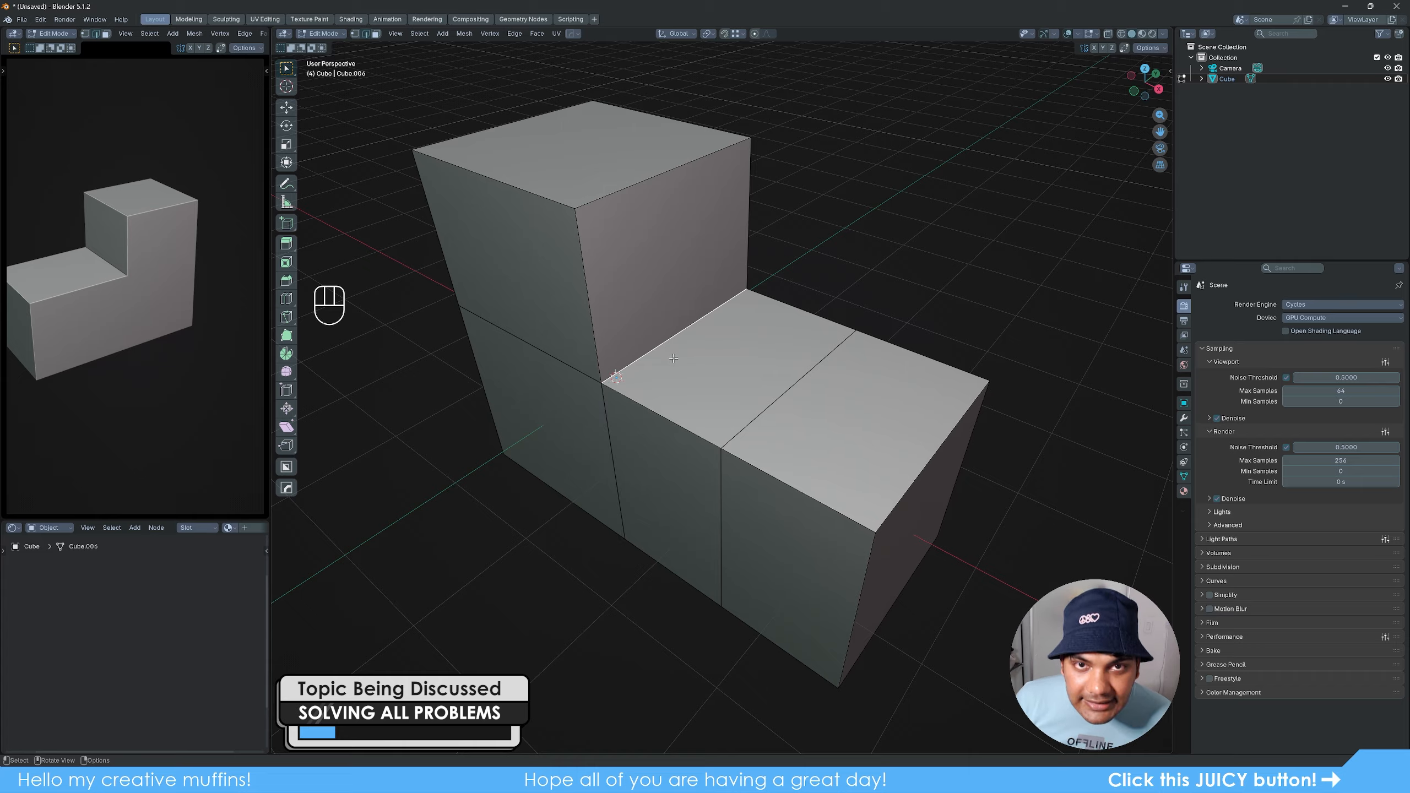
{"action": "left_click", "coordinate": [657, 181]}
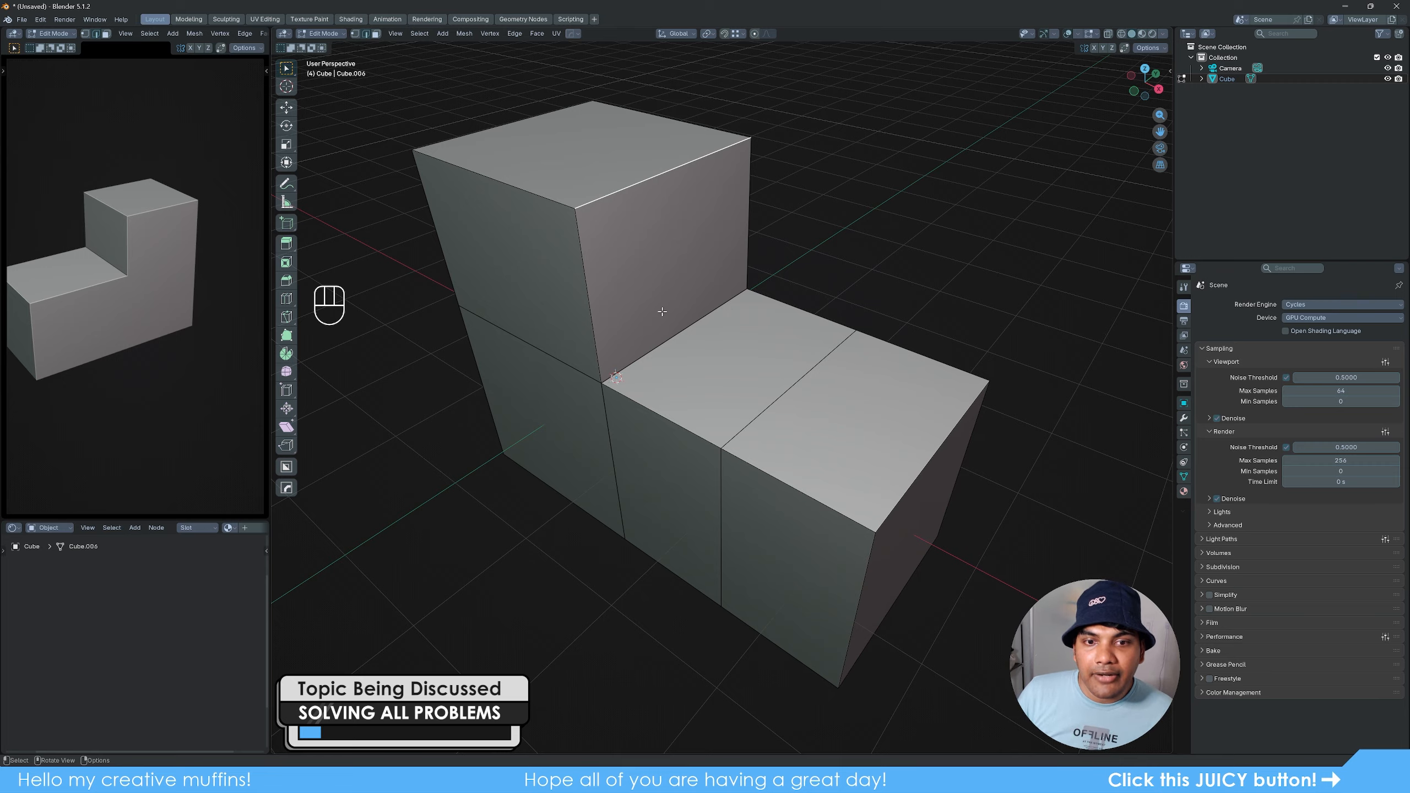
- Select the divider's vertical edge together with the horizontal edge at the step, and move them along X toward the outer divider
{"action": "left_click", "coordinate": [664, 370], "text": "alt"}
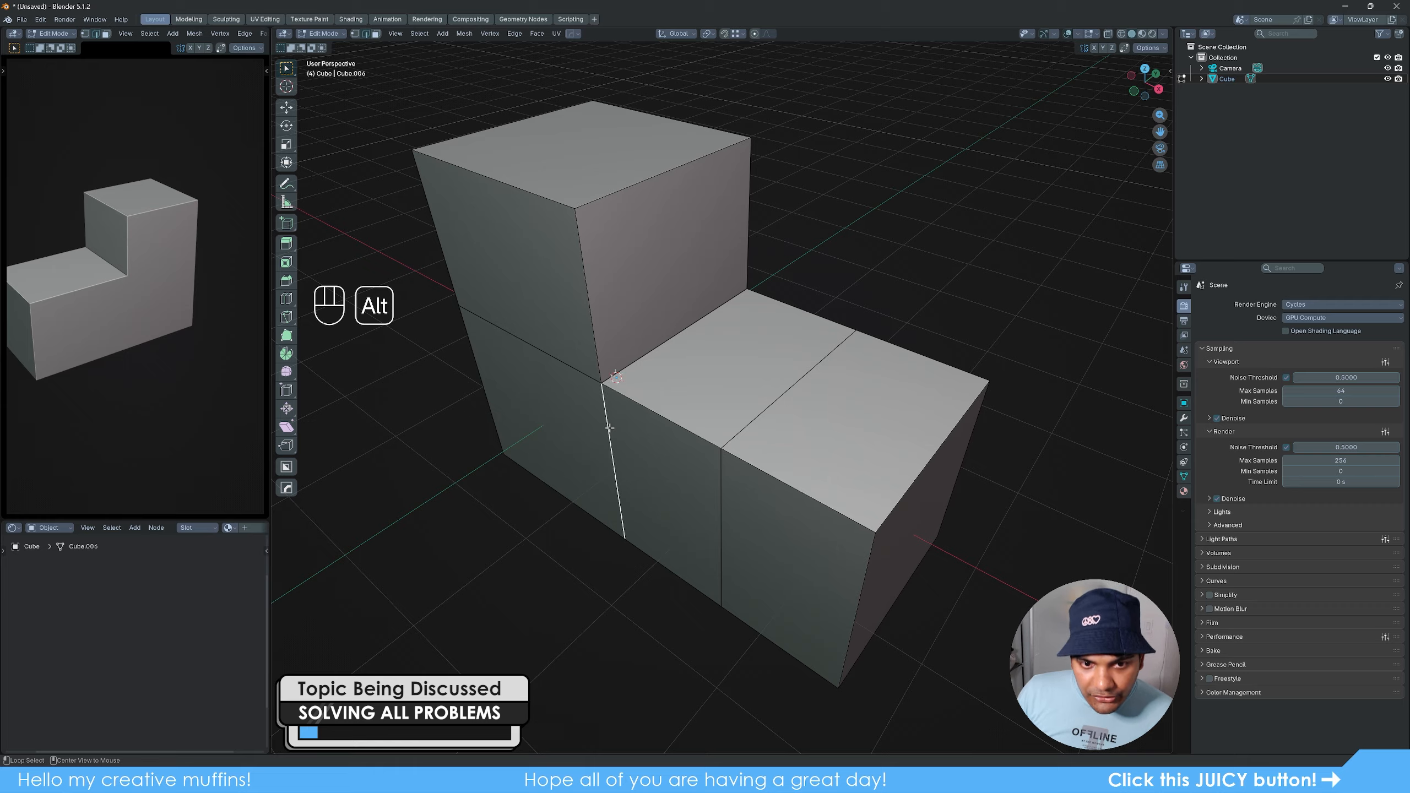
{"action": "left_click", "coordinate": [668, 371], "text": "shift"}
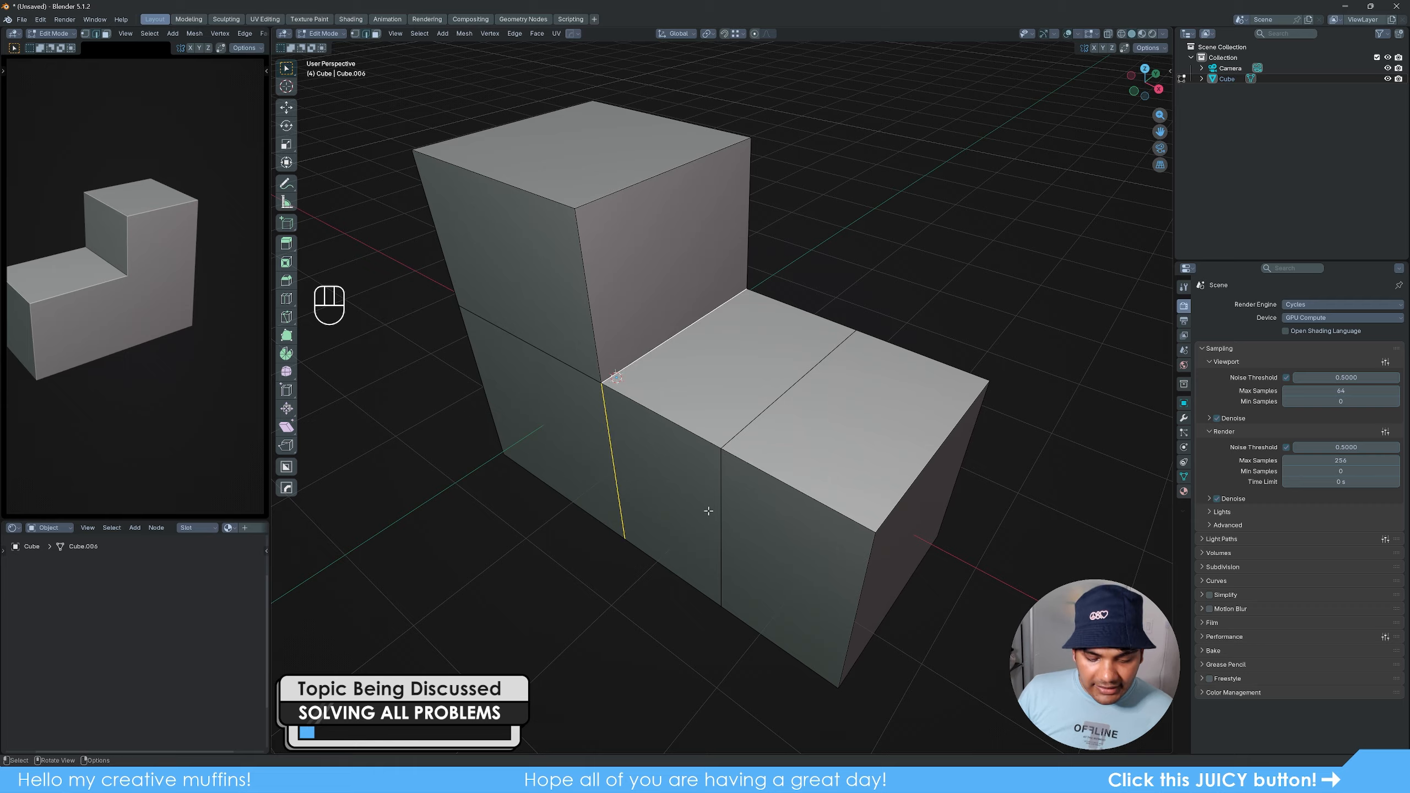
{"action": "key", "text": "g"}
{"action": "key", "text": "x"}
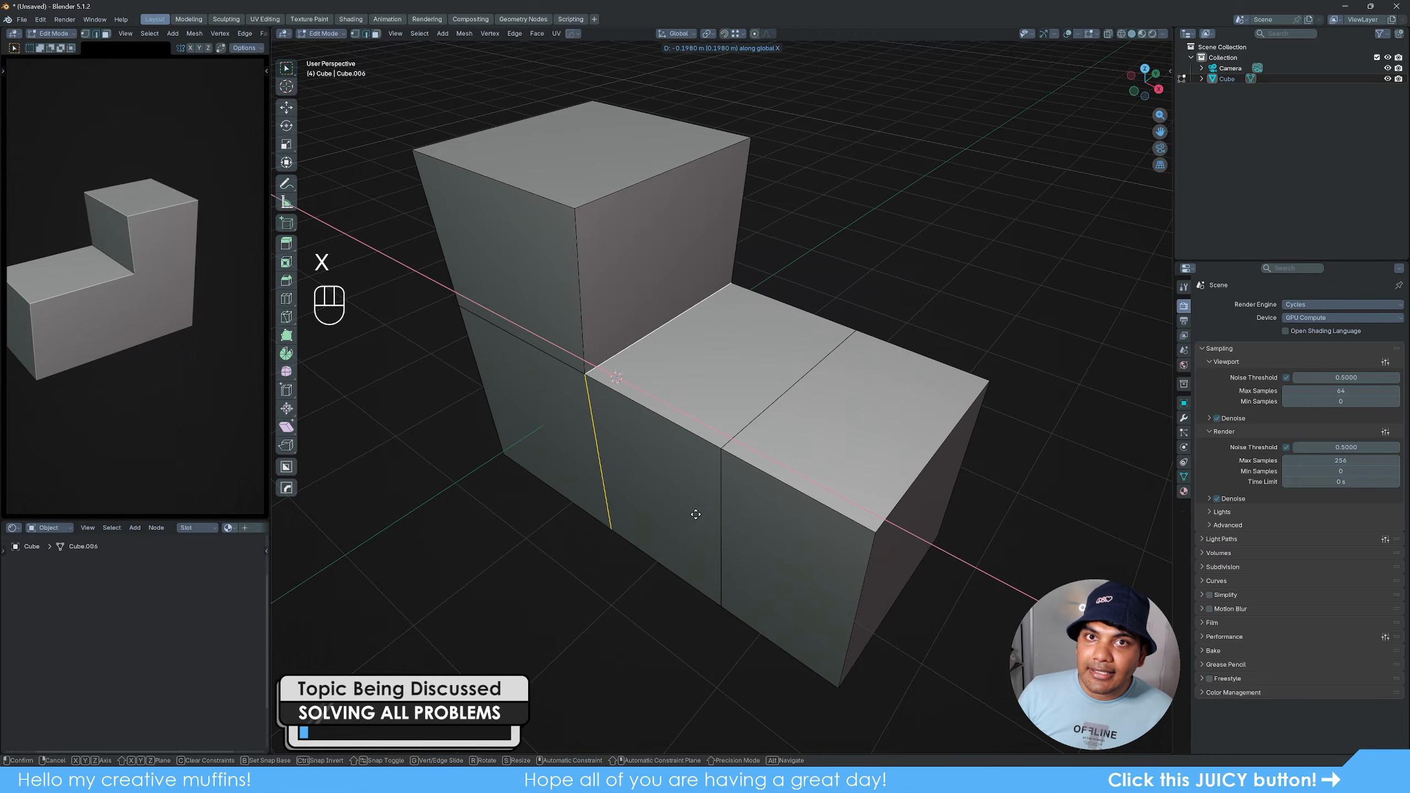
{"action": "left_click", "coordinate": [782, 544]}
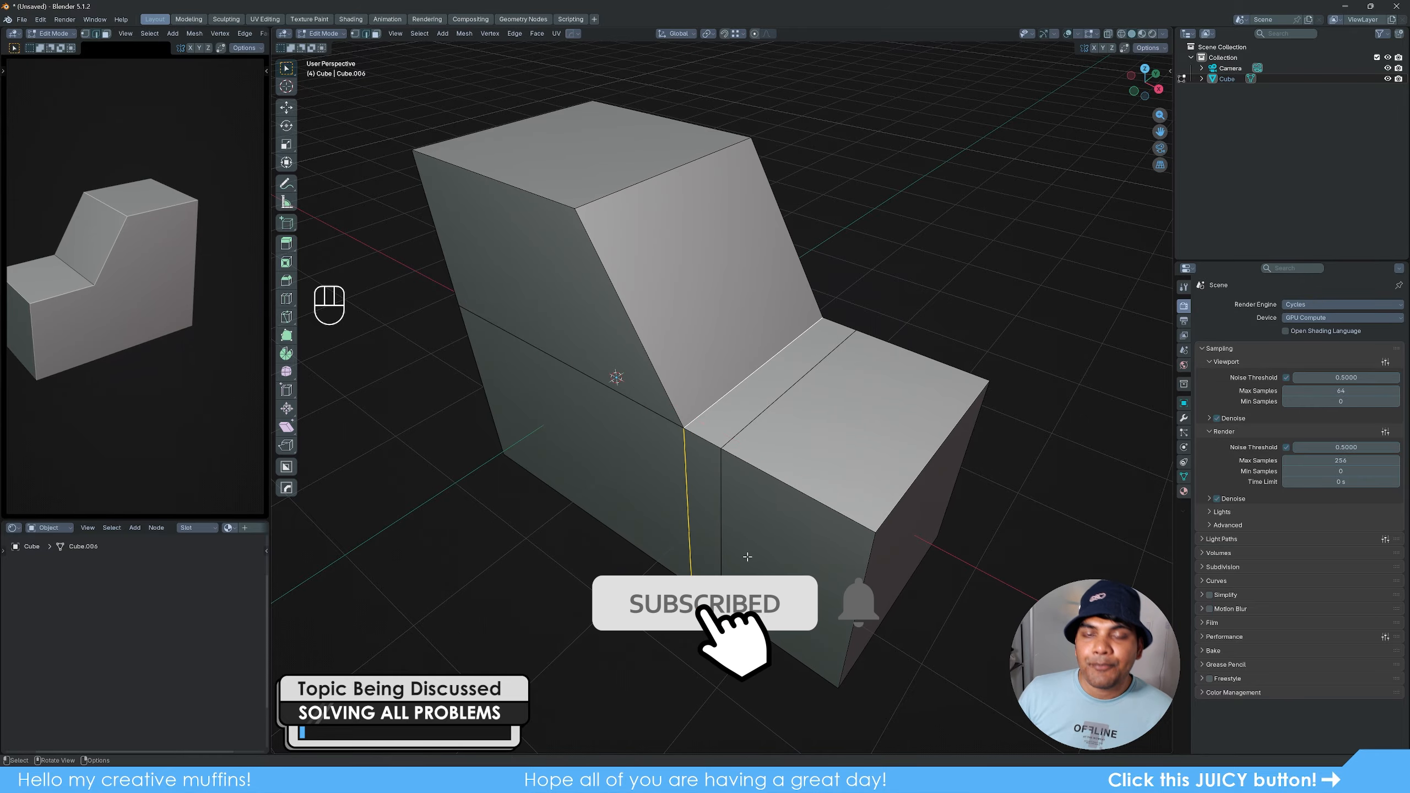
- Return to Object Mode, delete the stepped block, and add a new cube
{"action": "middle_click_drag", "start_coordinate": [782, 544], "coordinate": [764, 516]}
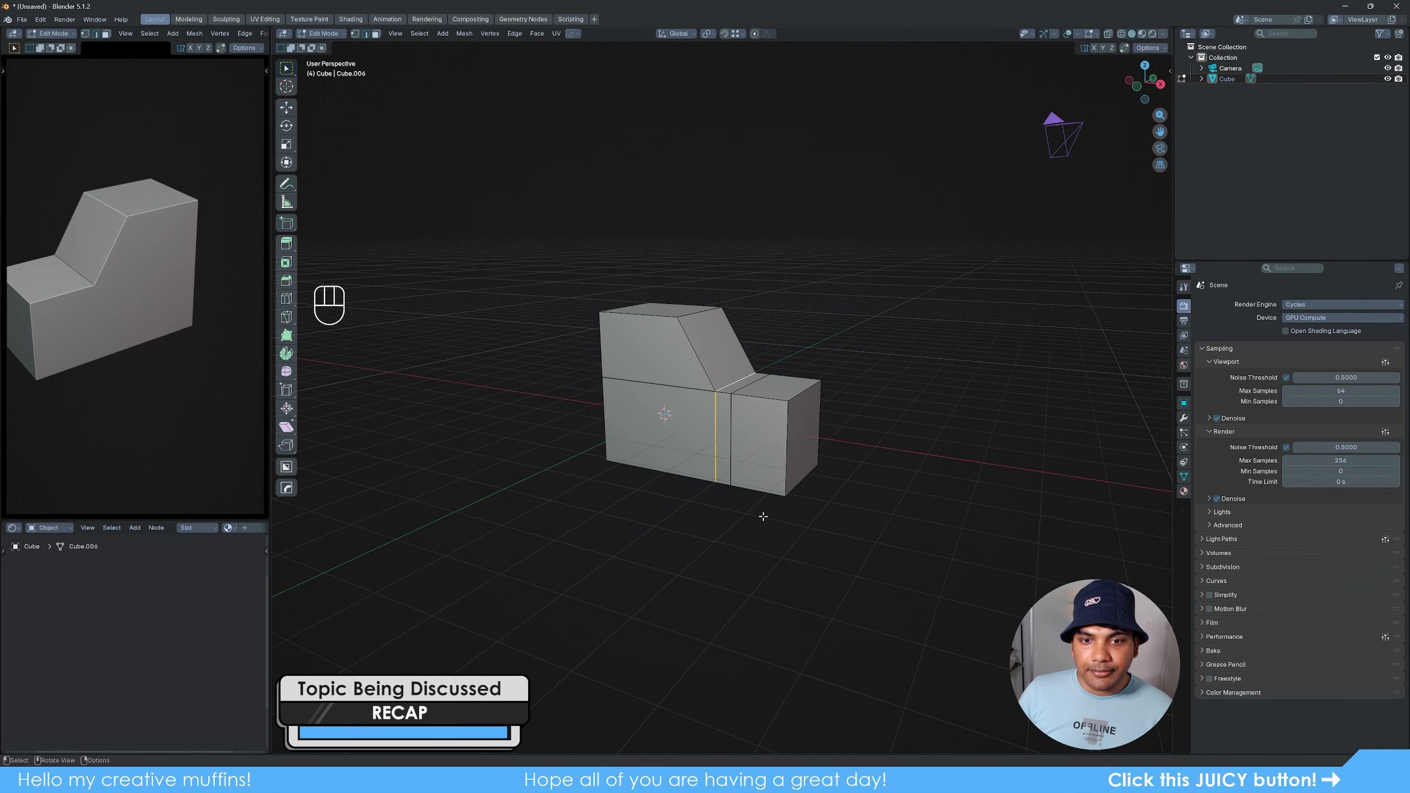
{"action": "key", "text": "Tab"}
{"action": "key", "text": "Delete"}
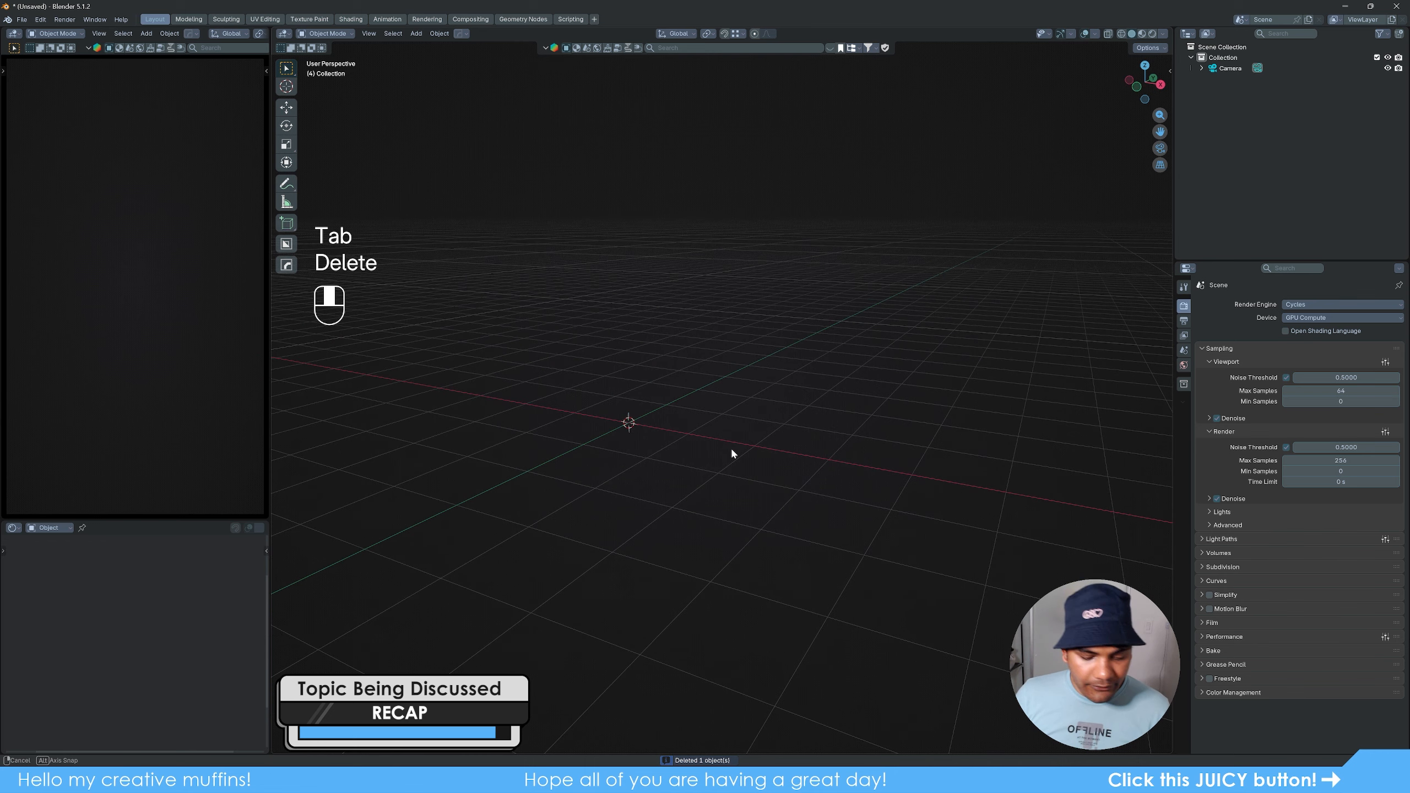
{"action": "key", "text": "shift+a"}
{"action": "mouse_move", "coordinate": [728, 456]}
{"action": "left_click", "coordinate": [780, 469]}
{"action": "mouse_move", "coordinate": [780, 467]}
{"action": "middle_mouse_down", "text": "shift"}
{"action": "mouse_move", "coordinate": [880, 485]}
{"action": "mouse_move", "coordinate": [832, 501]}
{"action": "mouse_move", "coordinate": [773, 491]}
{"action": "middle_mouse_up", "text": "shift"}
{"action": "scroll", "coordinate": [832, 501], "scroll_direction": "up", "scroll_amount": 3}
- Extrude the new cube's top face in Edit Mode, cancel the extrusion, and undo the leftover geometry
{"action": "key", "text": "Tab"}
{"action": "key", "text": "3"}
{"action": "left_click", "coordinate": [733, 358]}
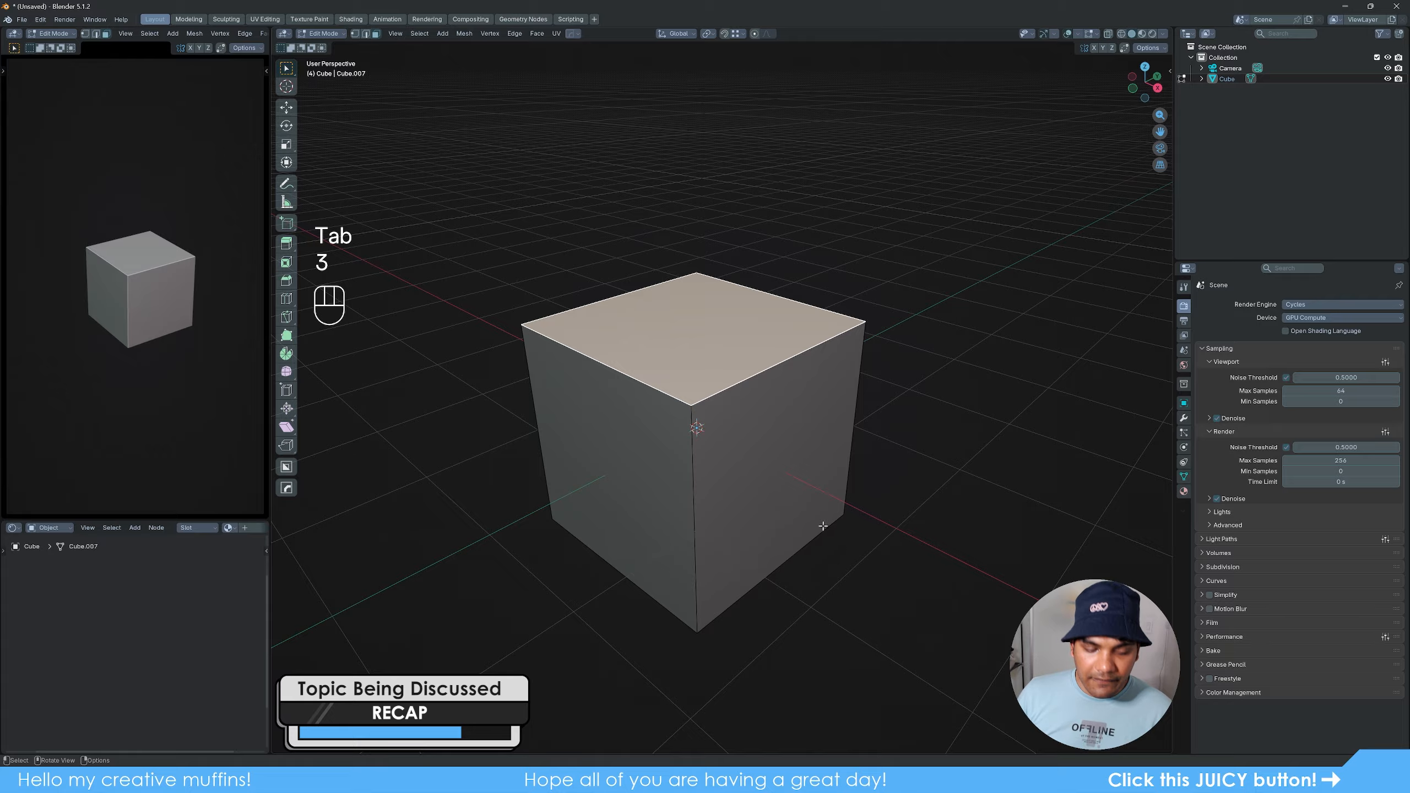
{"action": "key", "text": "e"}
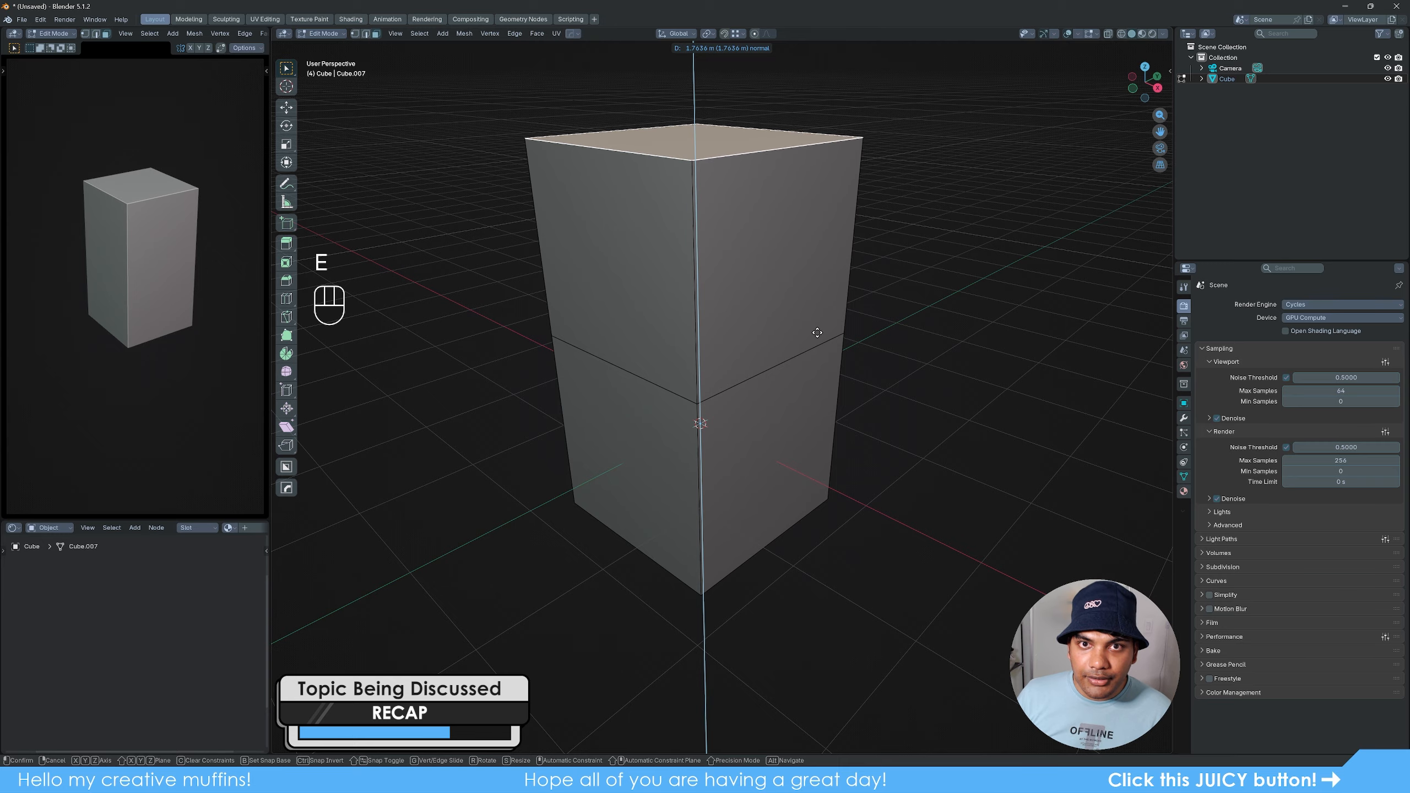
{"action": "right_click", "coordinate": [818, 332]}
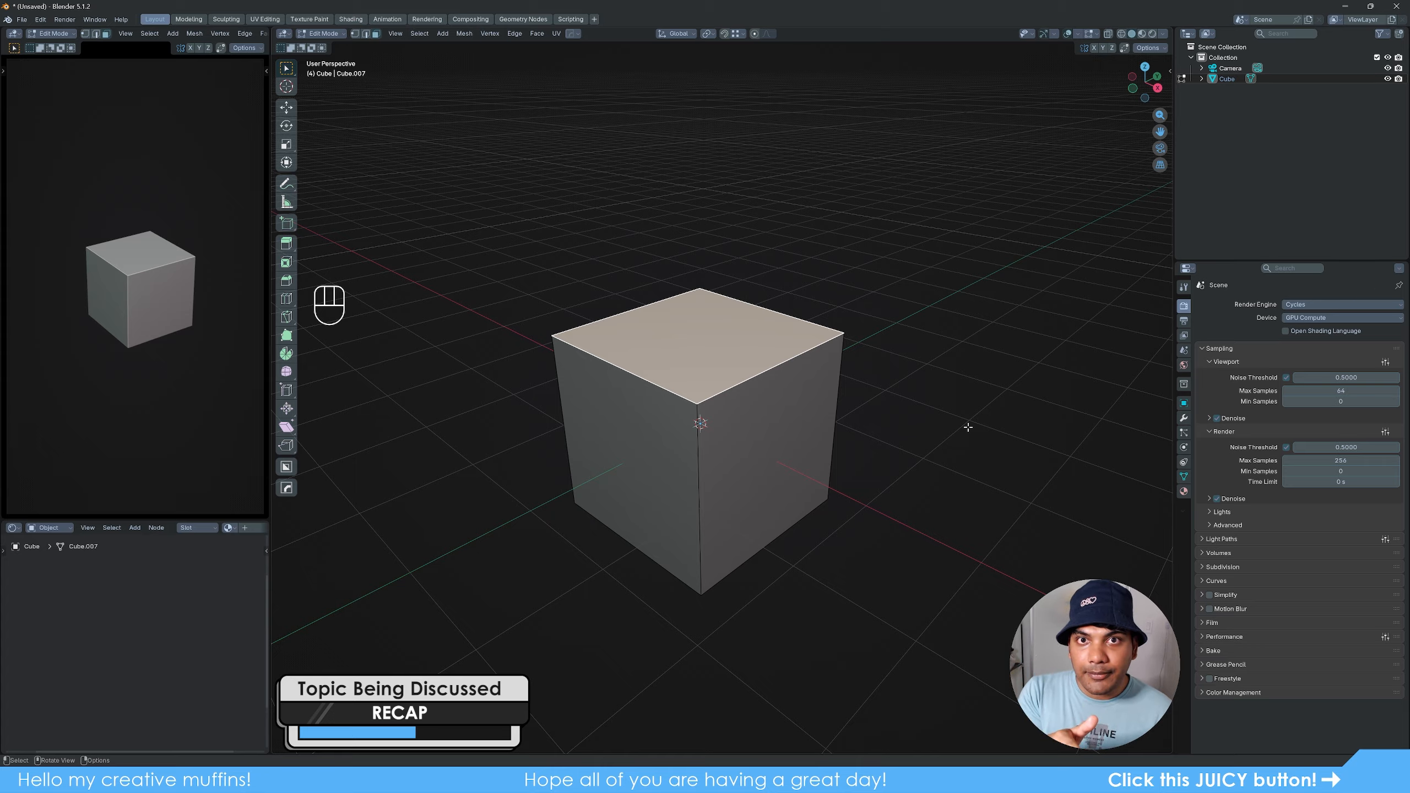
{"action": "key", "text": "ctrl+z"}
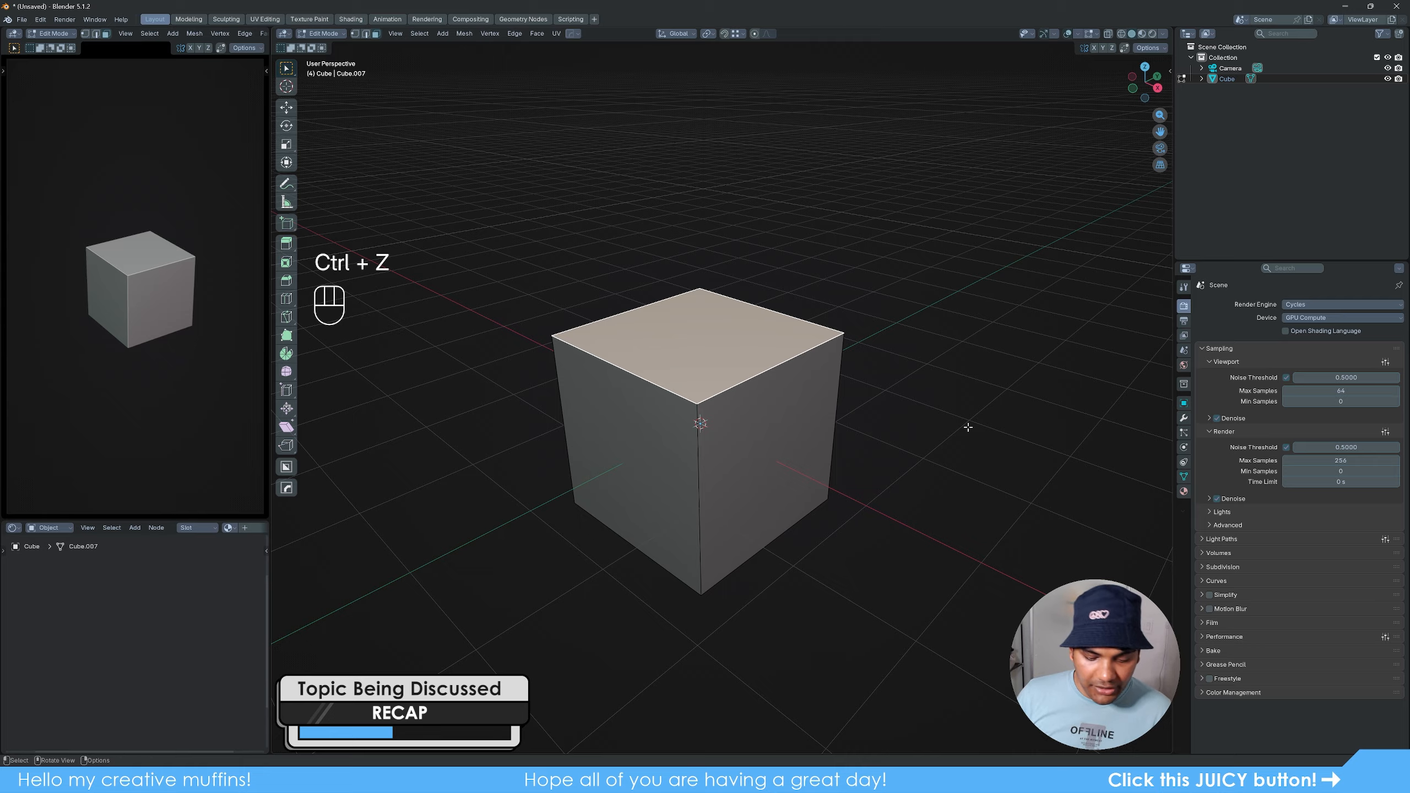
- Test the top face for leftover geometry with a free move, cancel it, and deselect the cube in Object Mode
{"action": "key", "text": "g"}
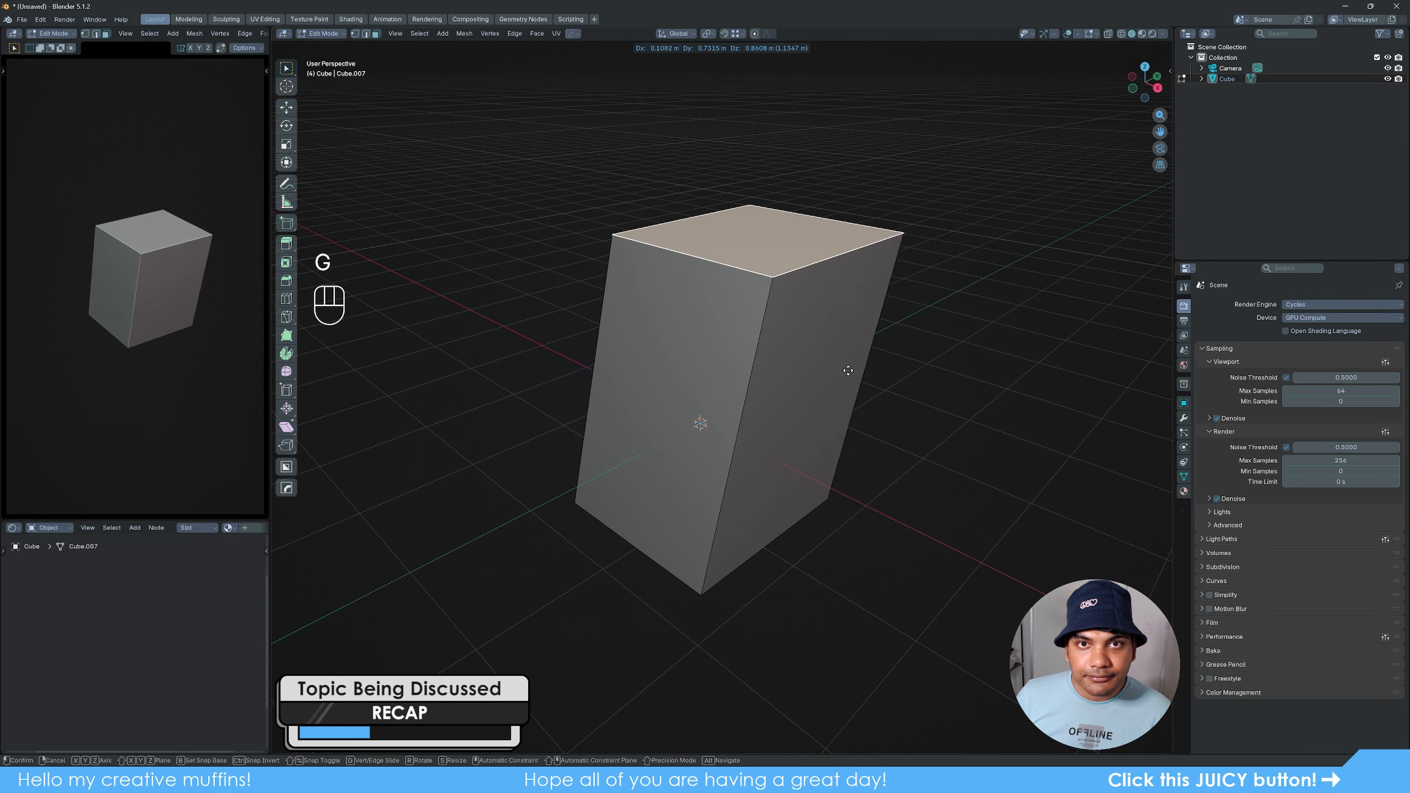
{"action": "right_click", "coordinate": [859, 364]}
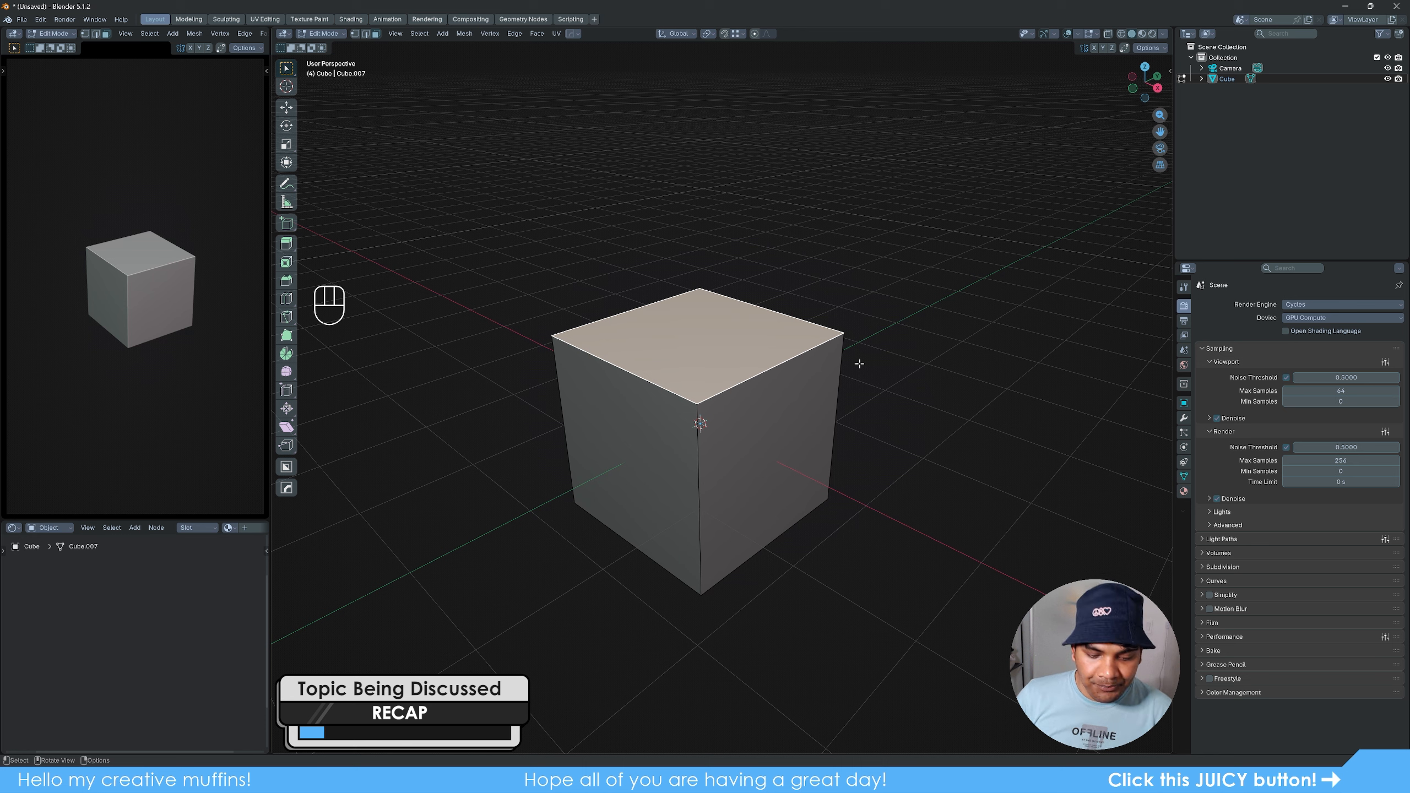
{"action": "key", "text": "Tab"}
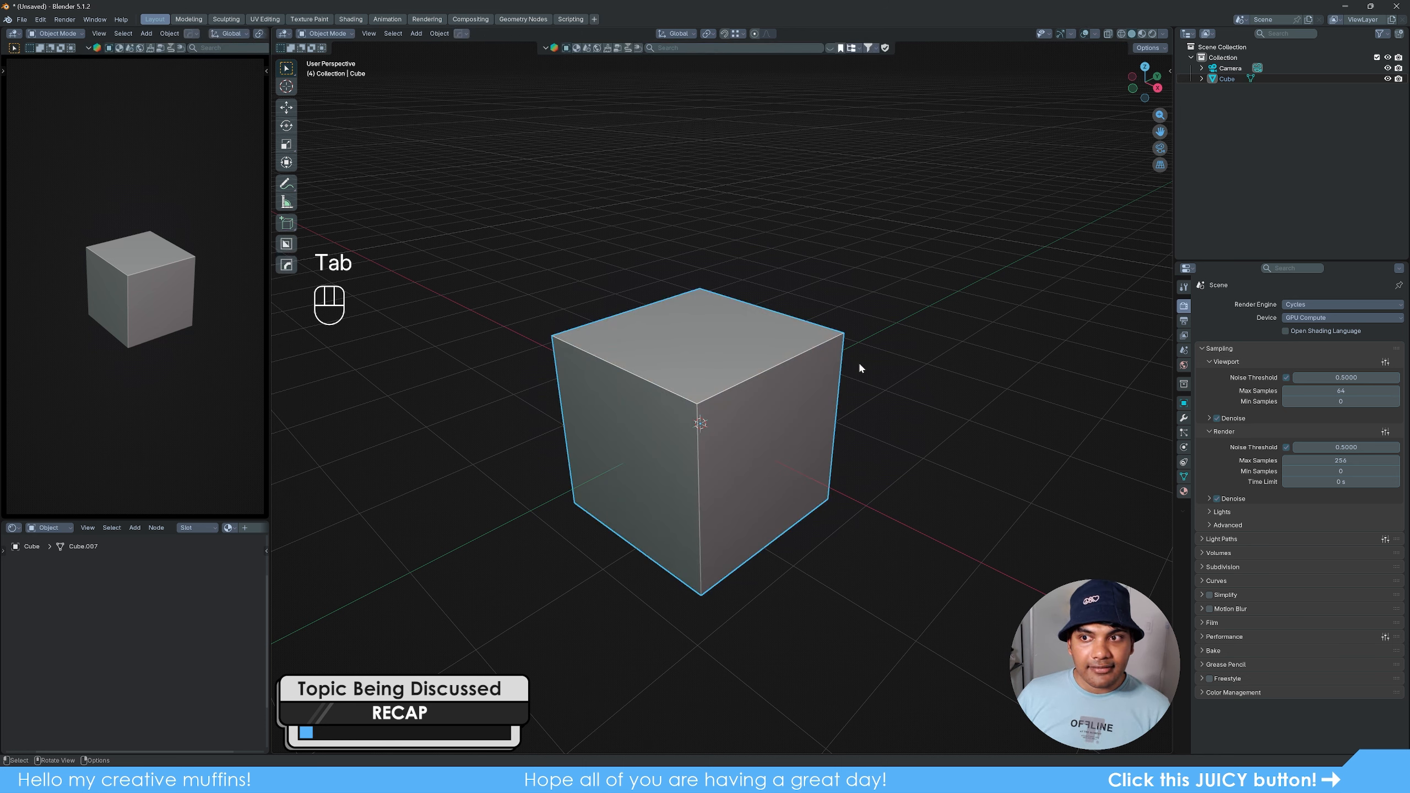
{"action": "left_click", "coordinate": [943, 405]}
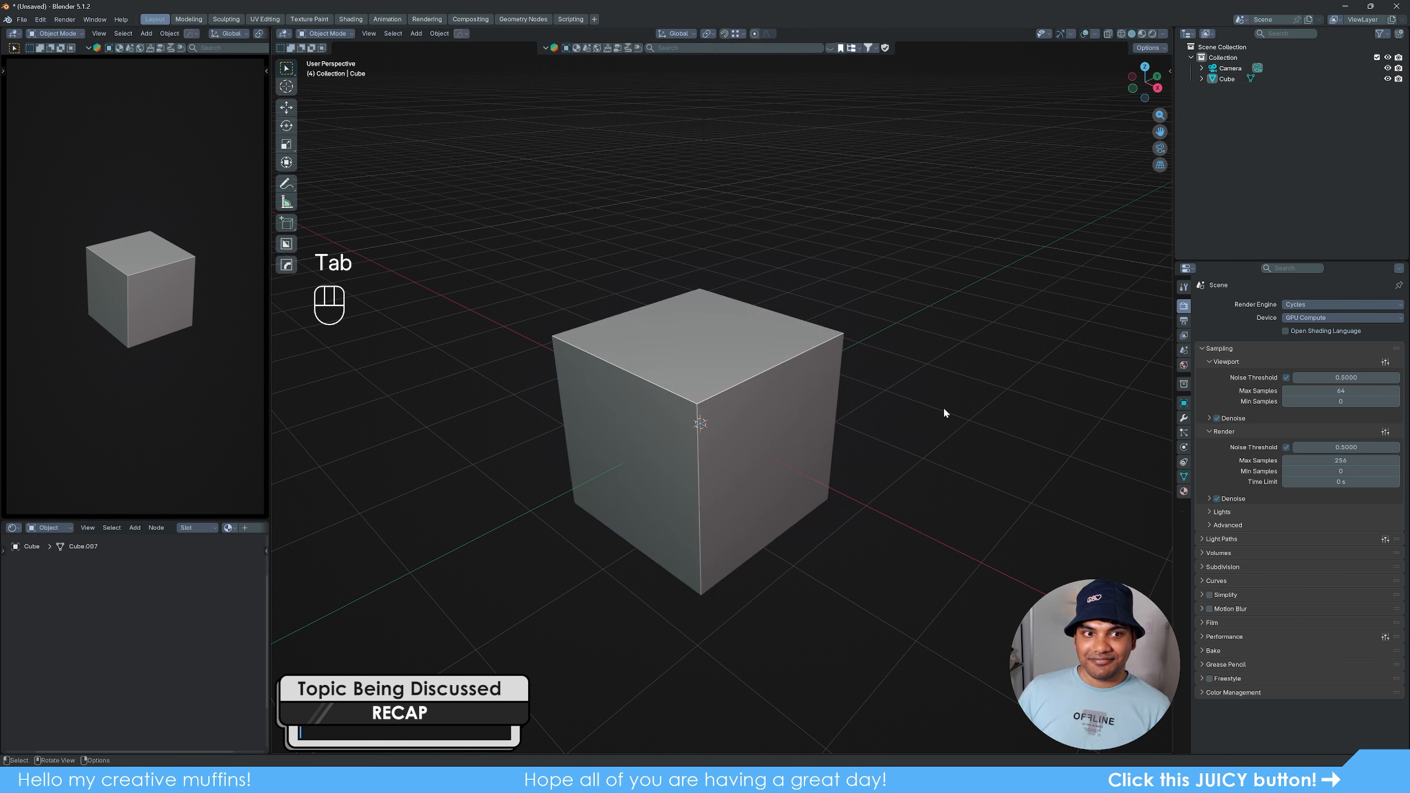